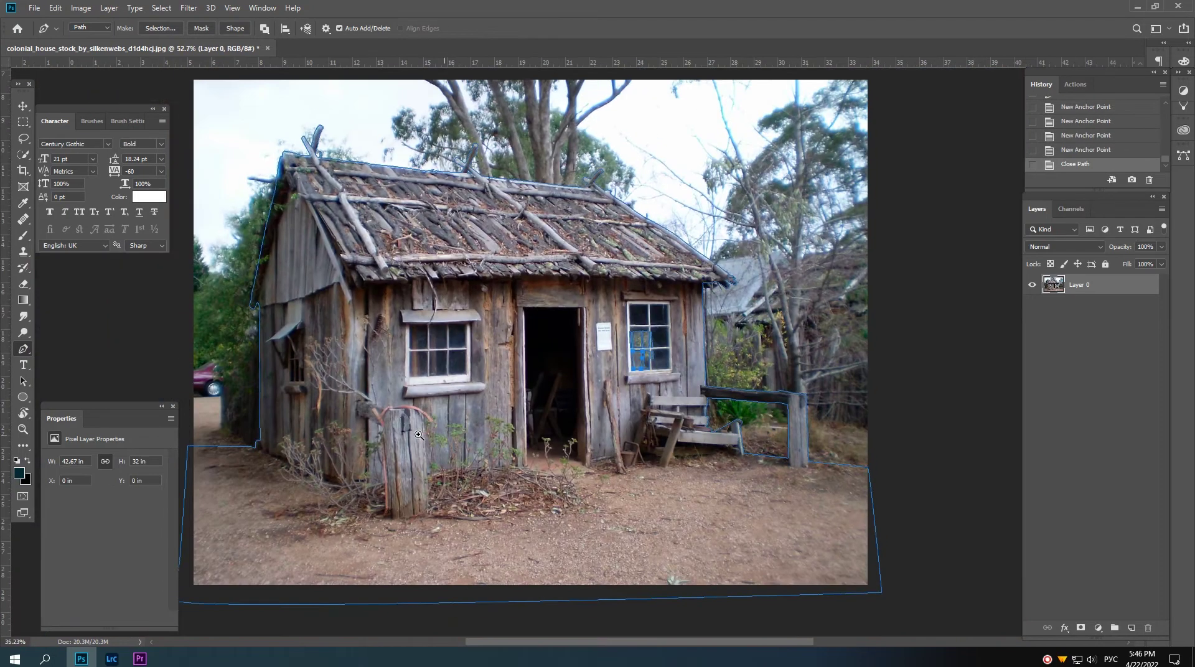
- Load the shack outline path as a selection and mask out the sky and trees
scroll(418, 435, down, 2)
scroll(418, 435, down, 1)
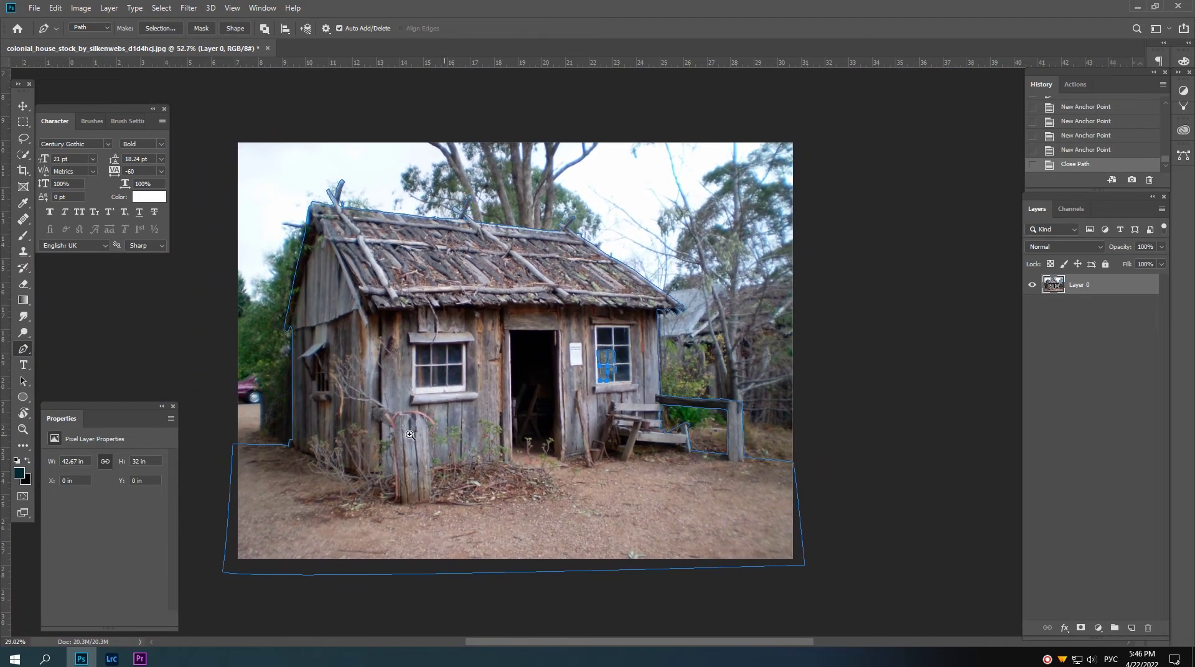
scroll(418, 435, down, 1)
scroll(417, 435, down, 1)
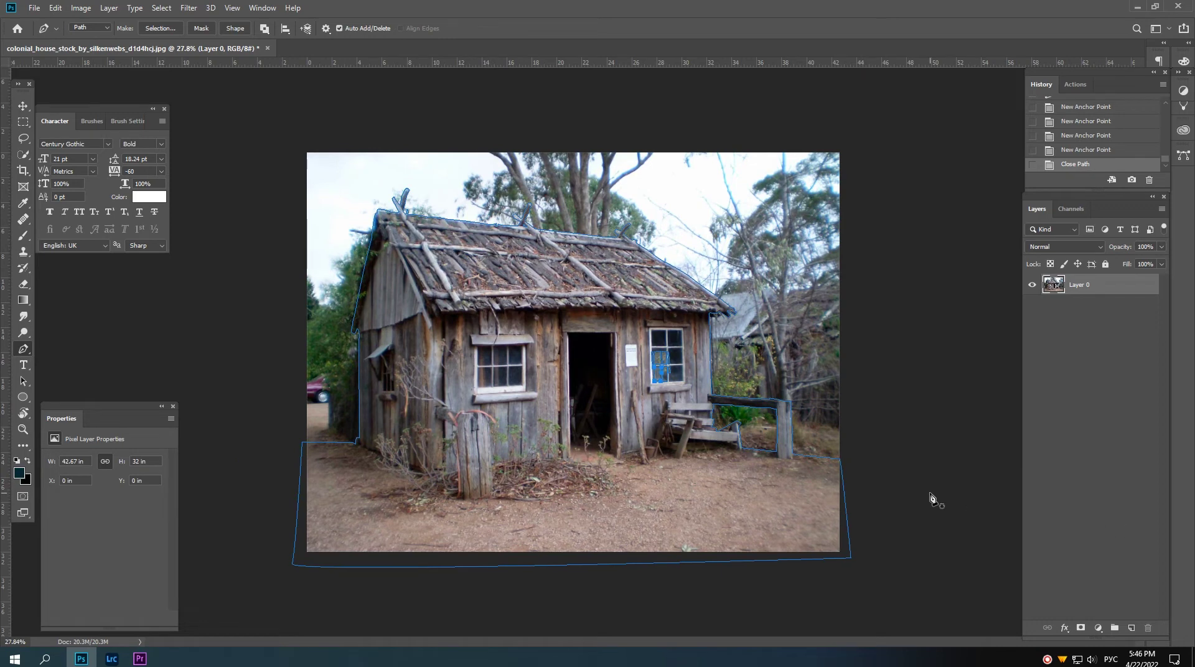
key(ctrl+Return)
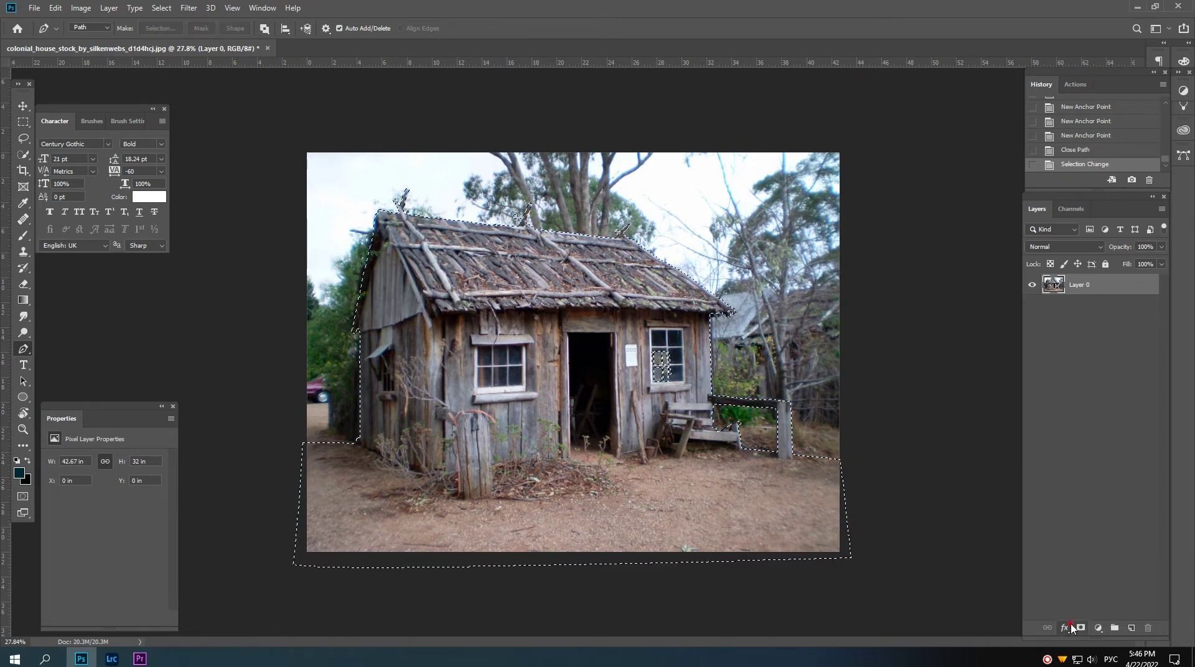
click(1064, 628)
click(1080, 628)
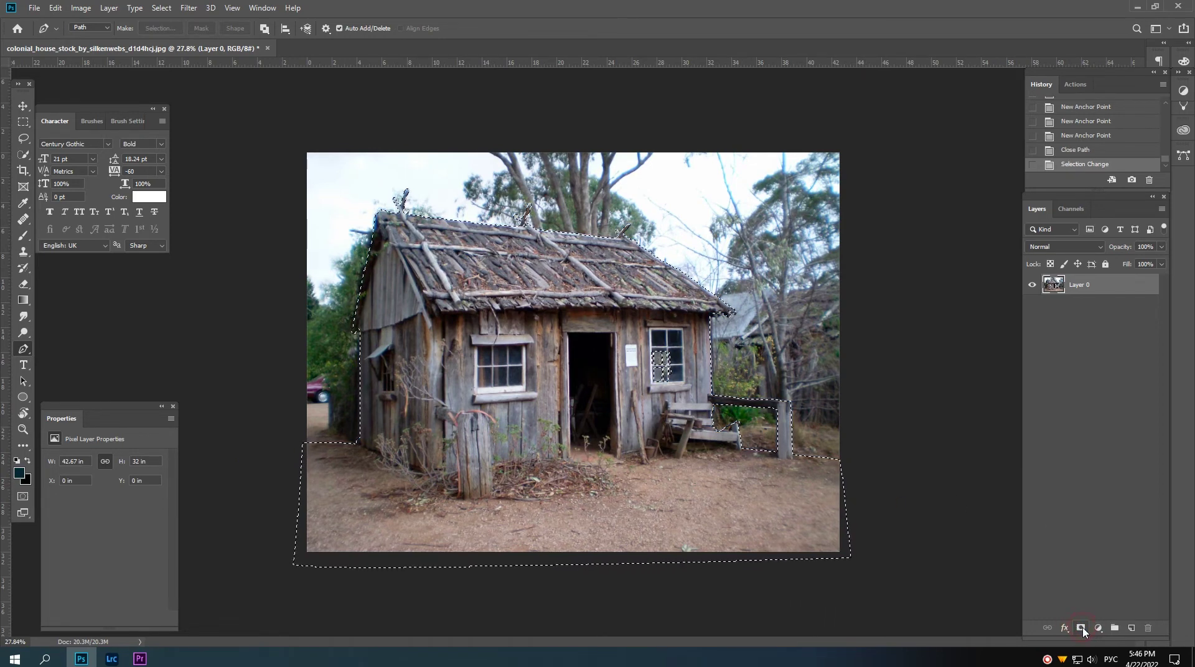
- Switch to the Move tool and start a new blank document
scroll(616, 375, up, 2)
scroll(616, 367, up, 1)
scroll(616, 367, down, 1)
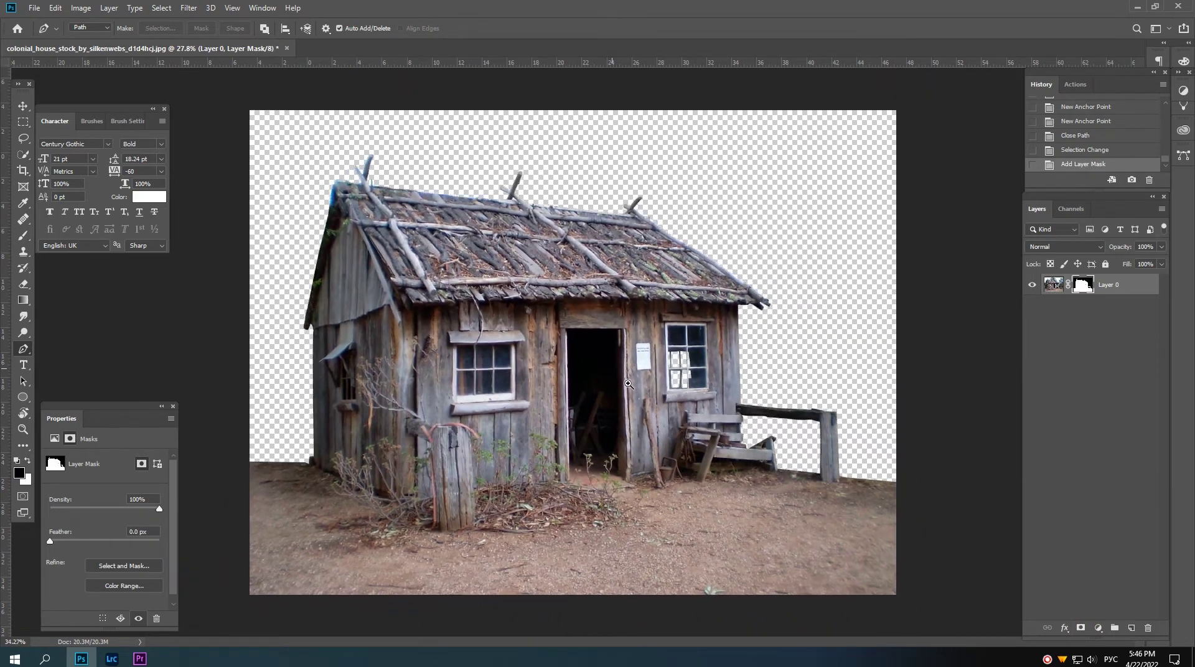
scroll(765, 360, down, 1)
key(v)
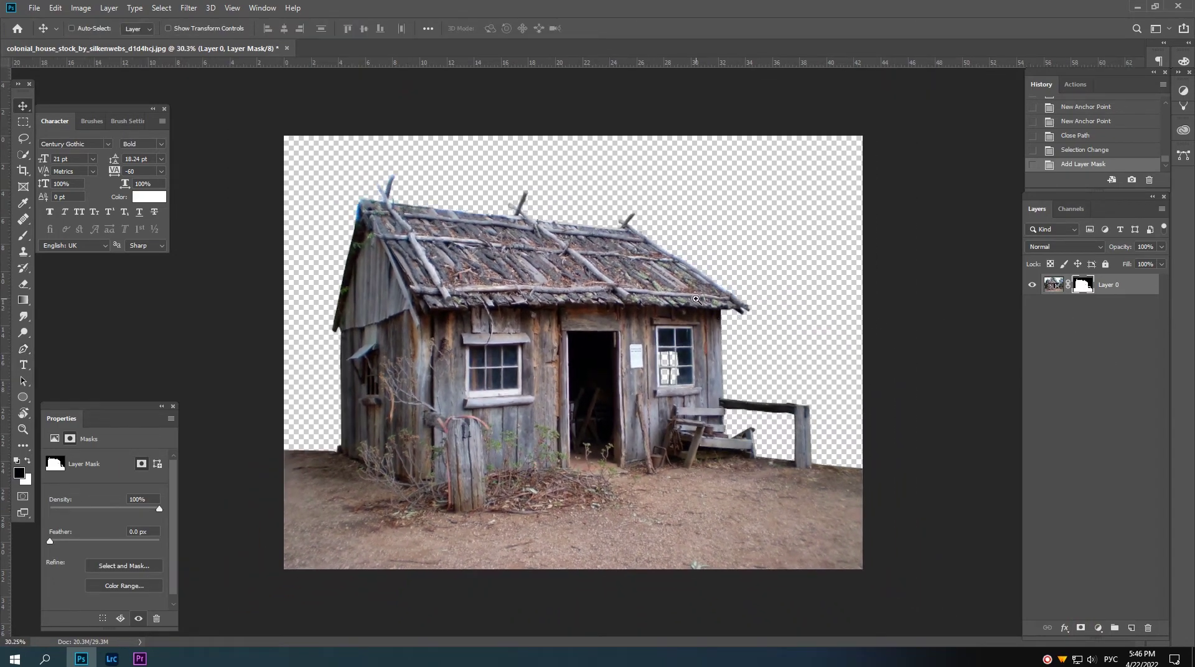
scroll(700, 305, down, 1)
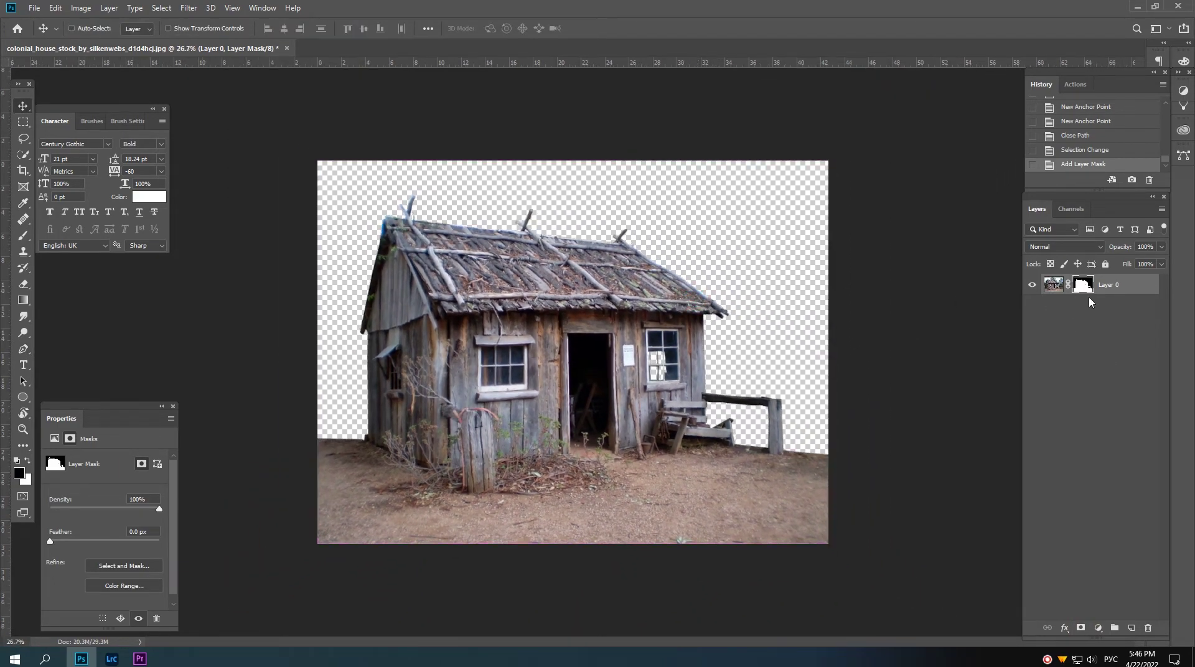
drag(1125, 291, 1136, 284)
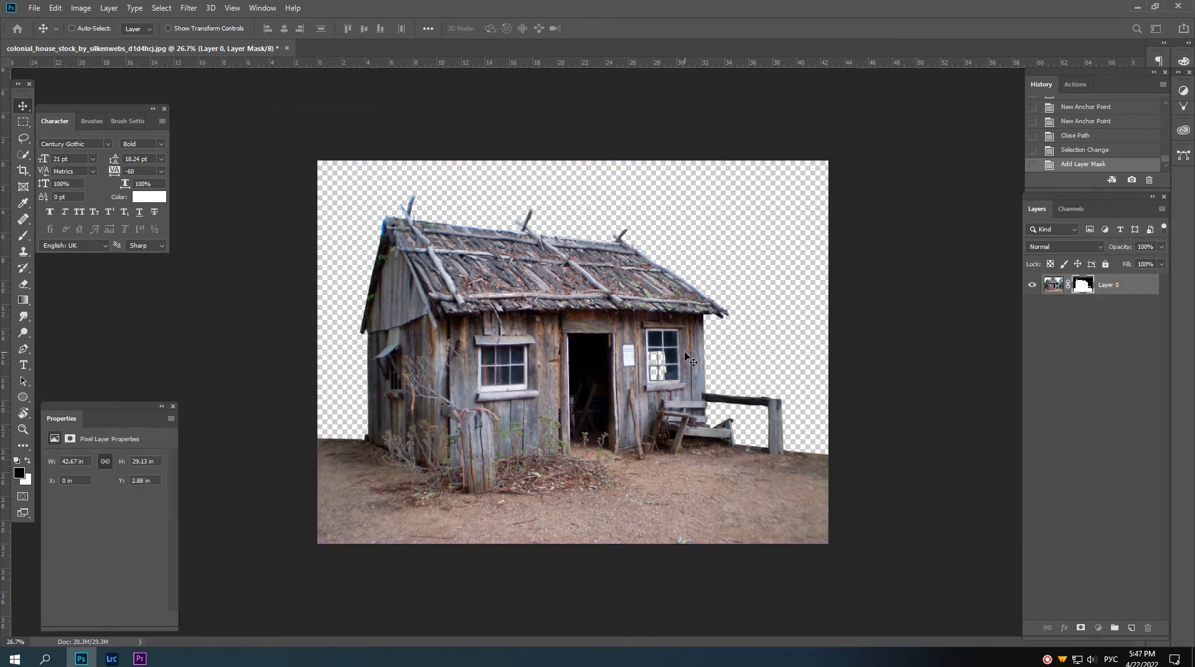
key(ctrl+n)
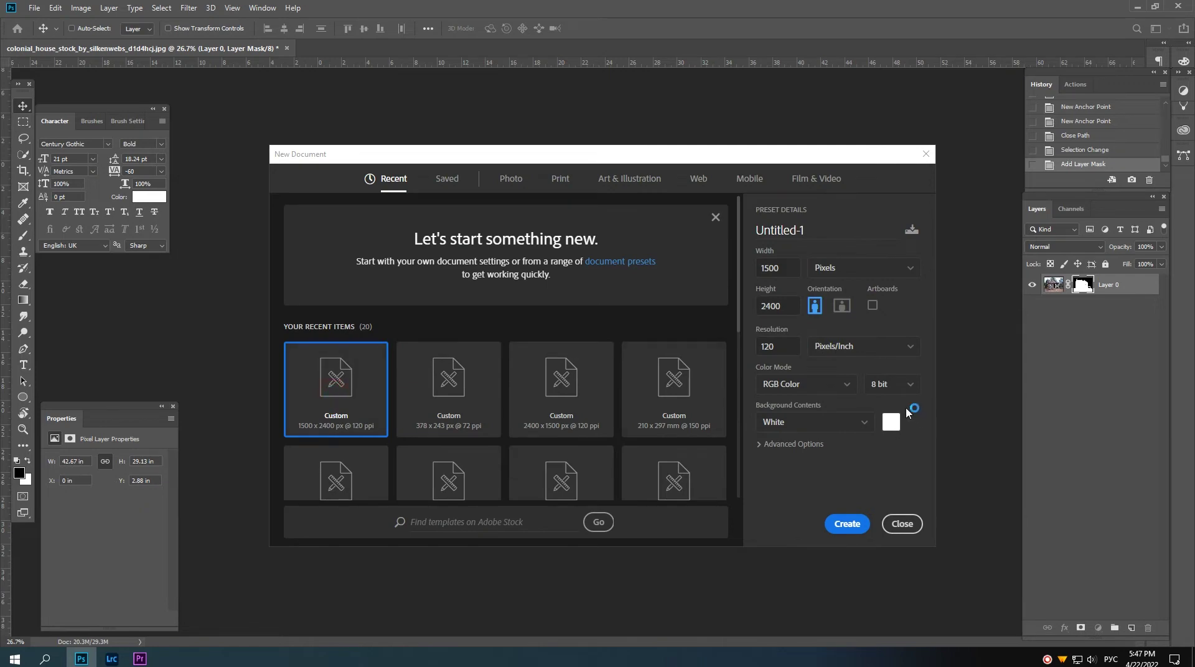
- Create a 2400×1500 landscape document and drag the shack layer into it
click(842, 305)
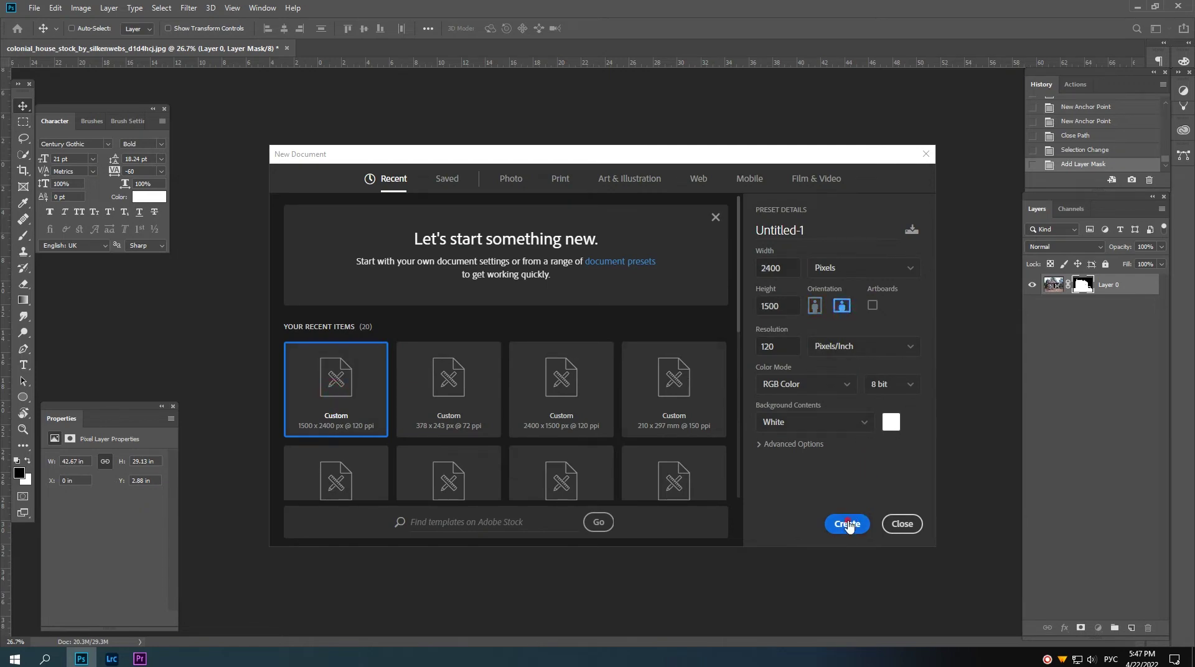
click(846, 523)
click(173, 49)
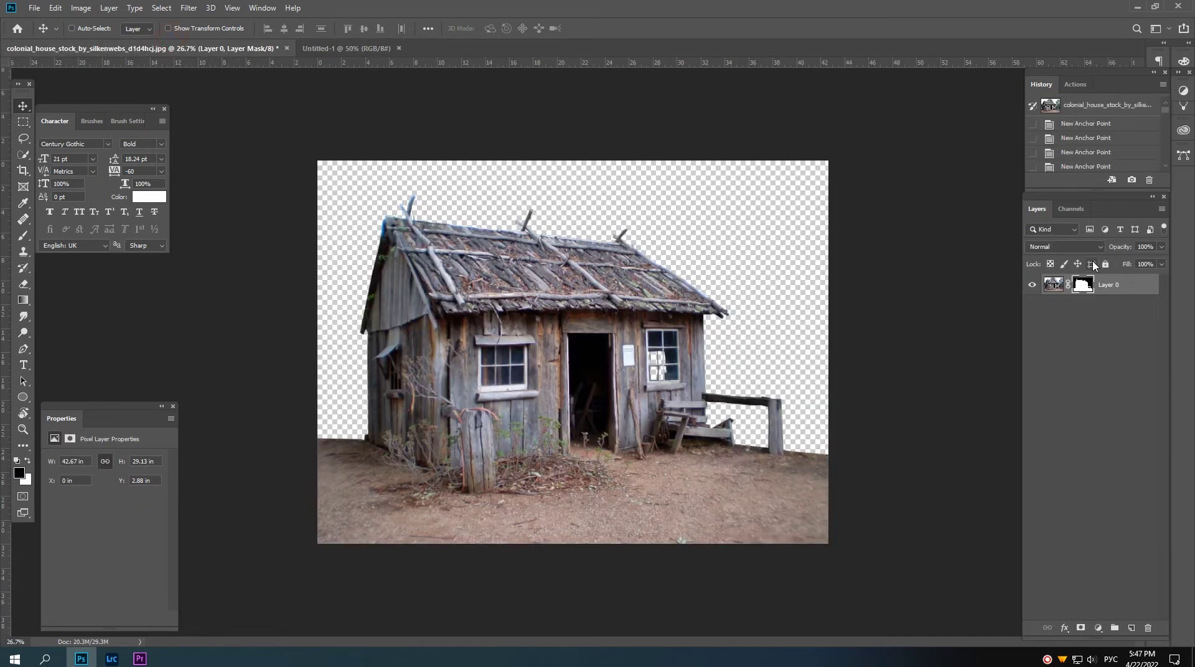
mouse_move(1117, 289)
mouse_down()
mouse_move(427, 187)
mouse_move(503, 277)
mouse_move(503, 297)
mouse_up()
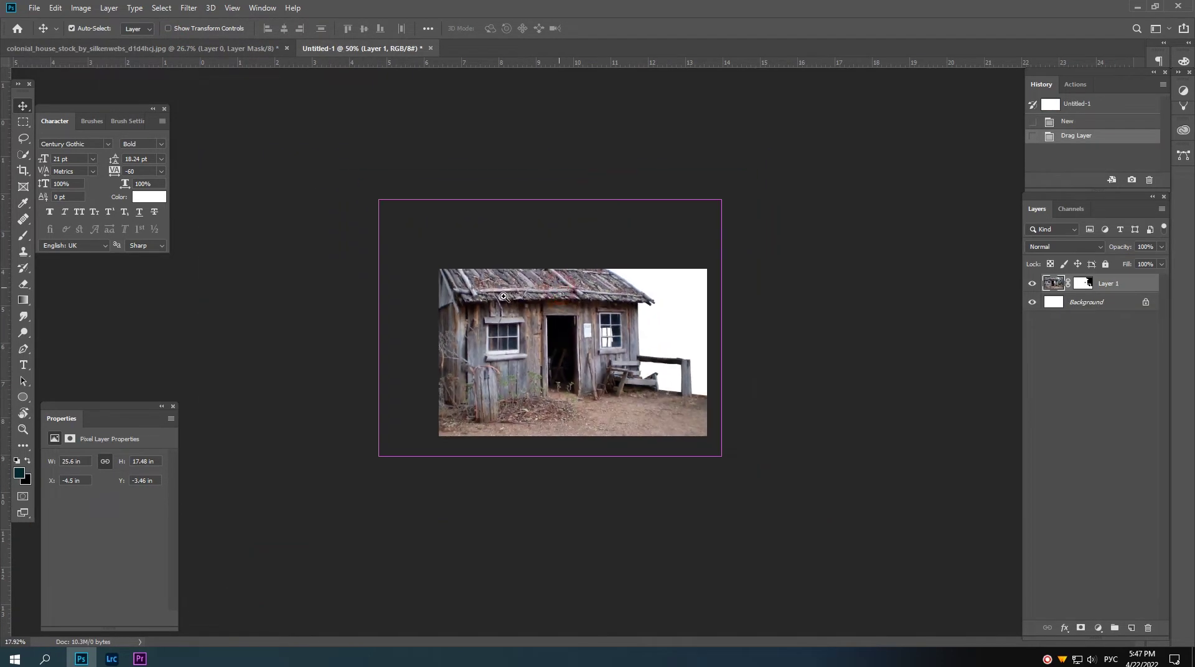
- Convert the shack to a smart object, scale it to about 47%, and open the cloud photo
right_click(1131, 284)
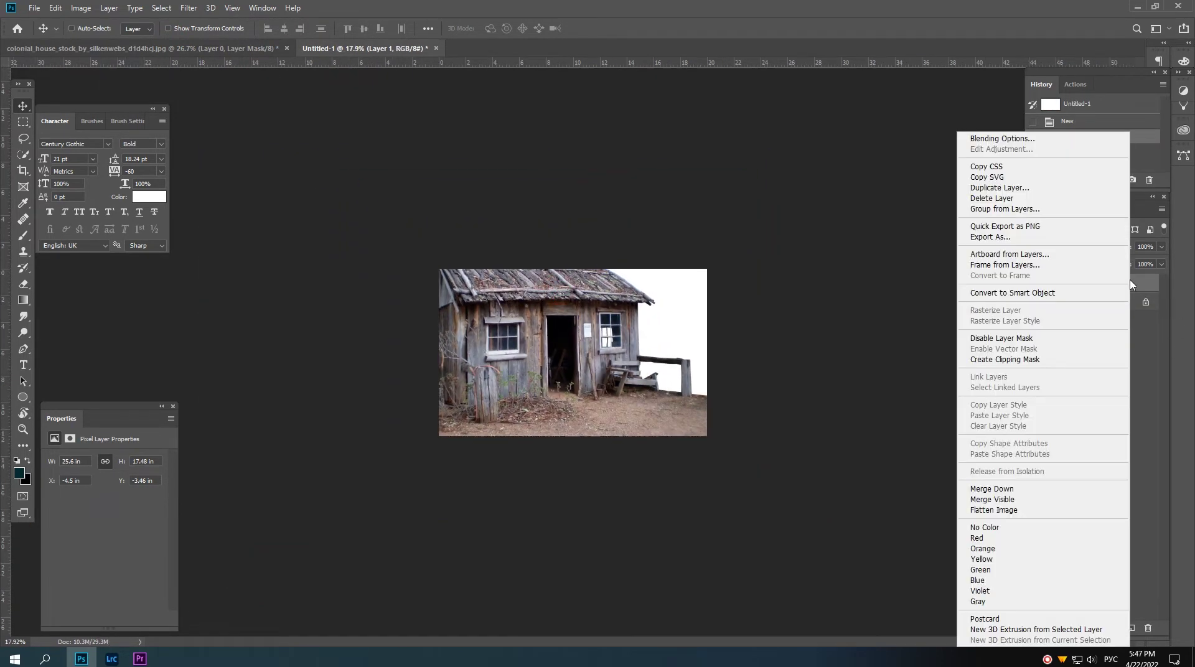
click(1009, 292)
key(ctrl+t)
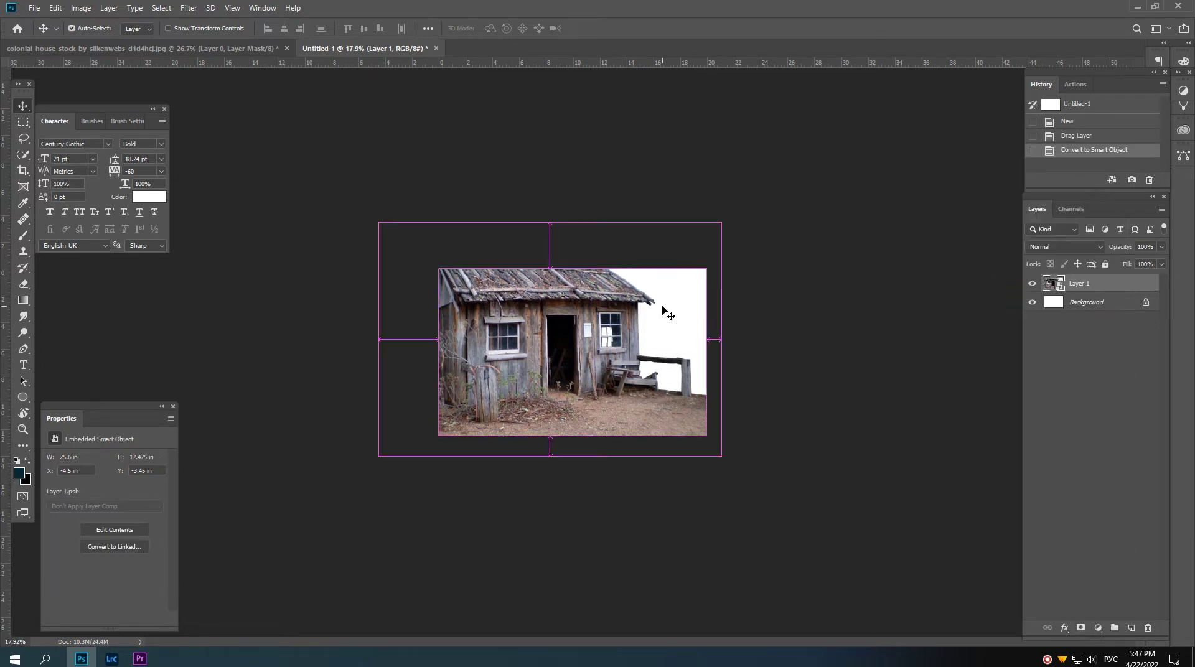
drag(721, 221, 650, 270)
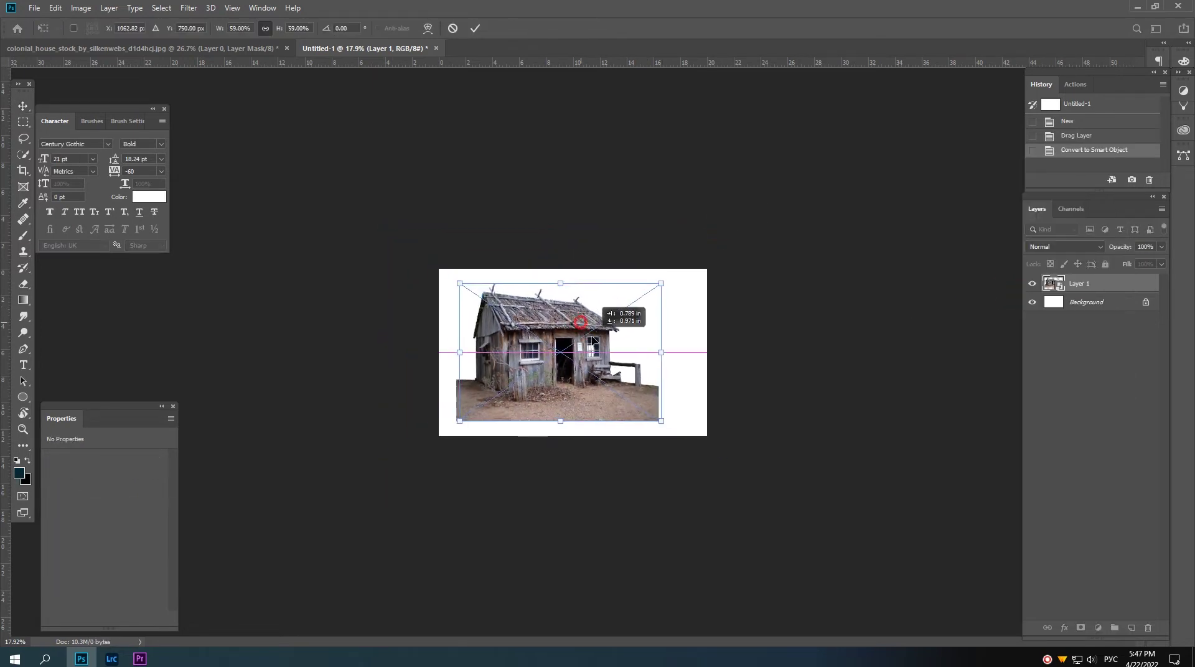
scroll(584, 353, up, 3)
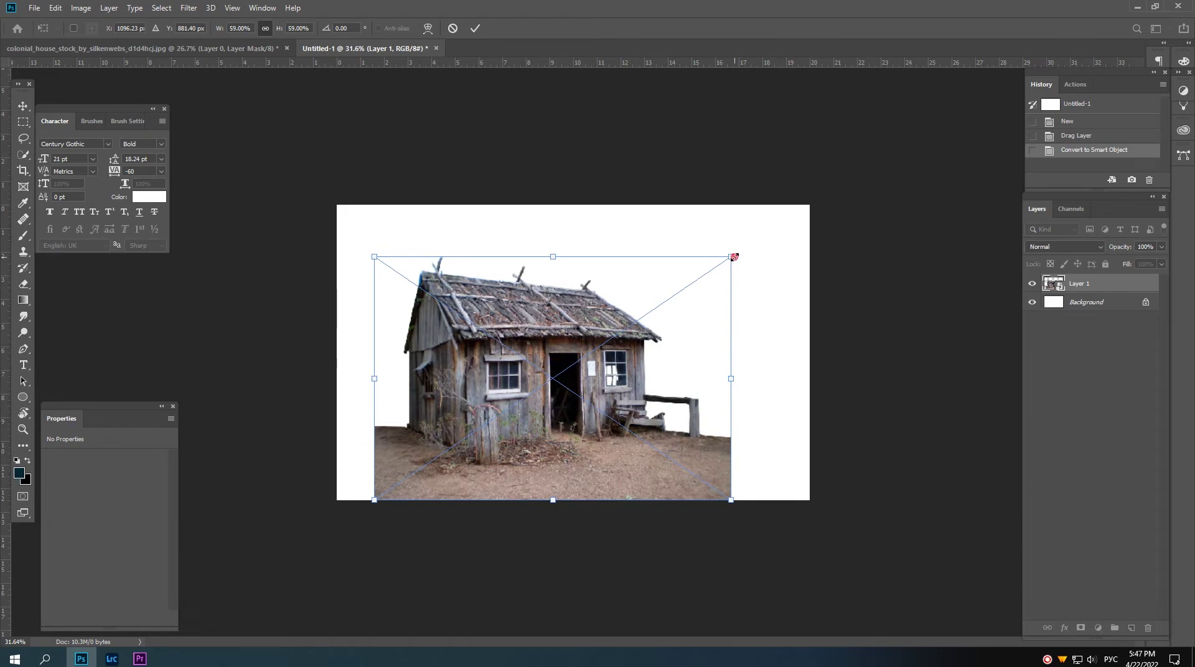
drag(733, 256, 689, 299)
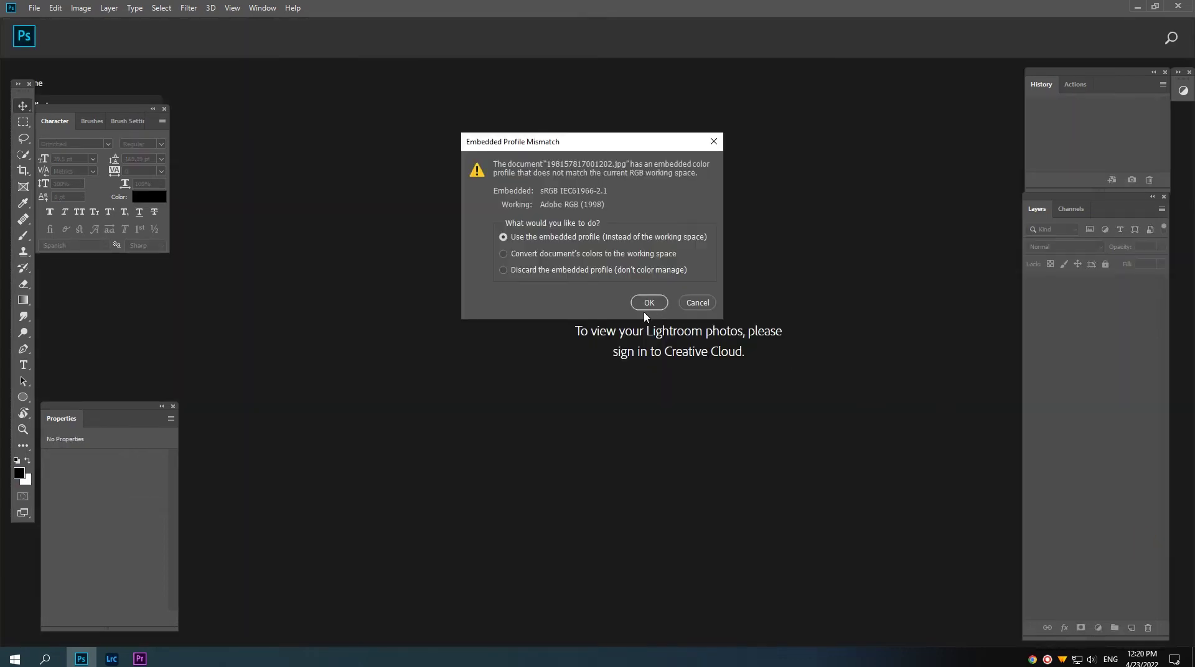
click(643, 303)
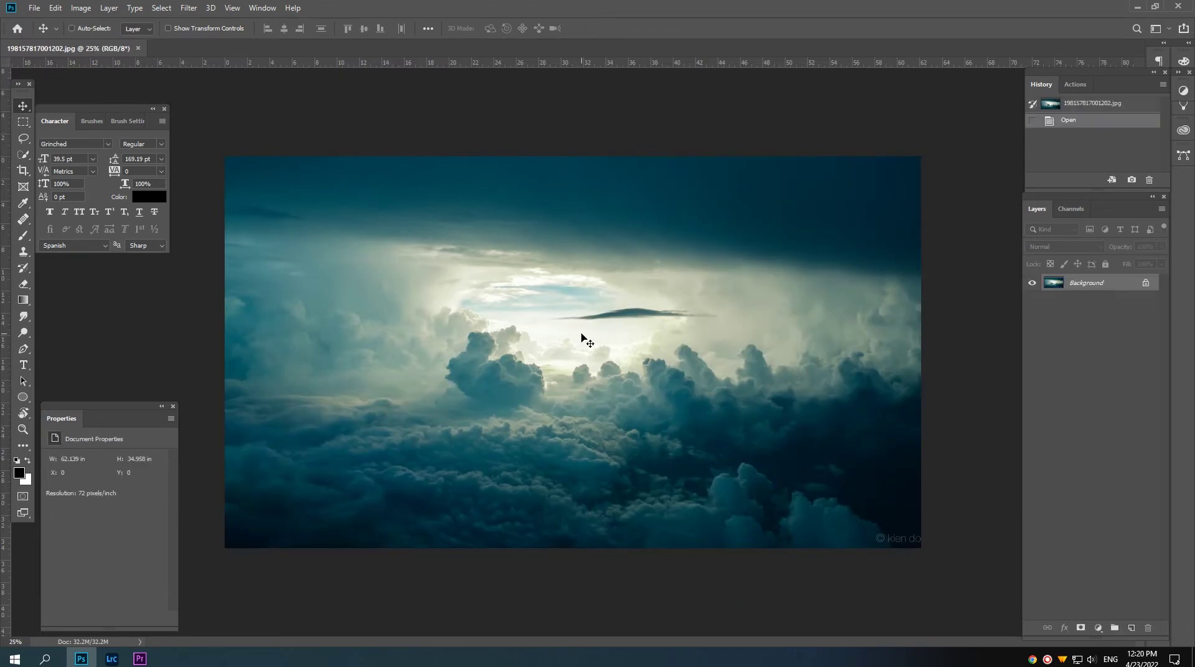
- Copy a rectangular left strip of the clouds onto its own layer
alt+scroll(558, 334, down, 4)
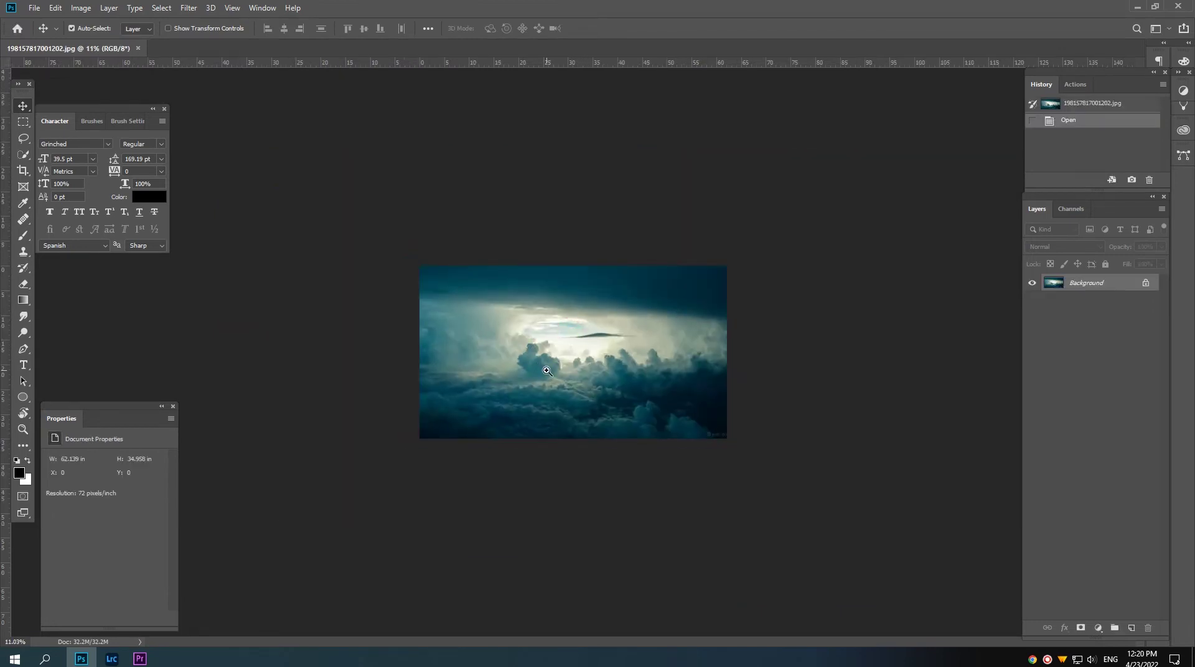
alt+scroll(570, 361, up, 2)
alt+scroll(577, 382, up, 2)
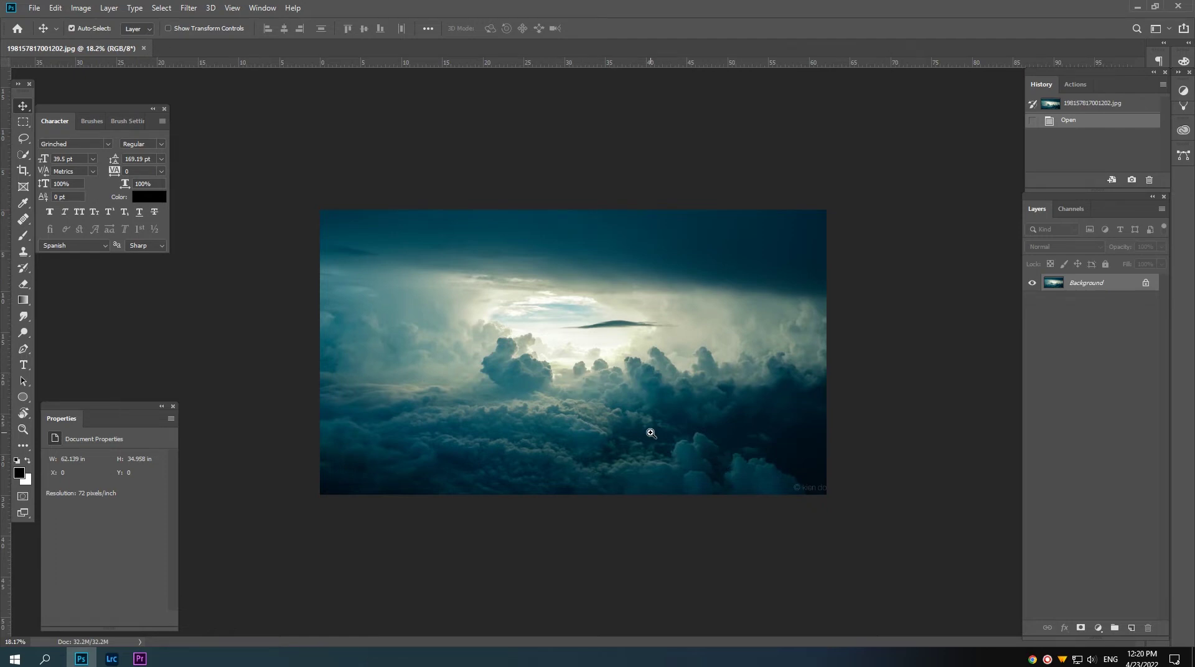
key(m)
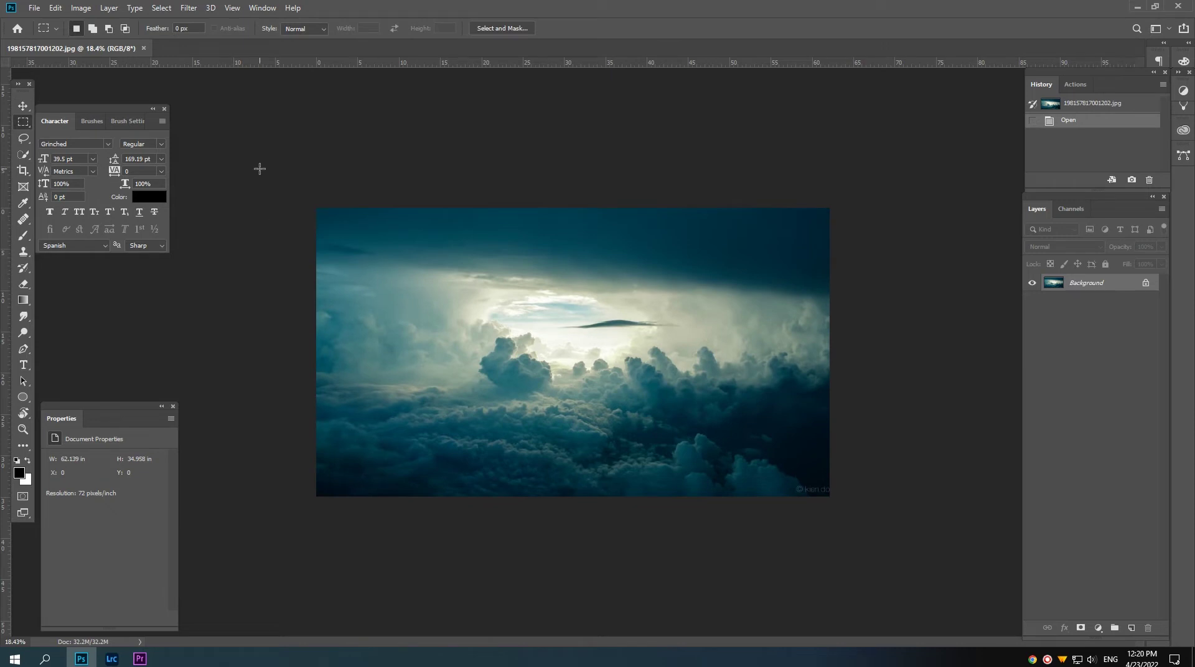
drag(259, 169, 479, 550)
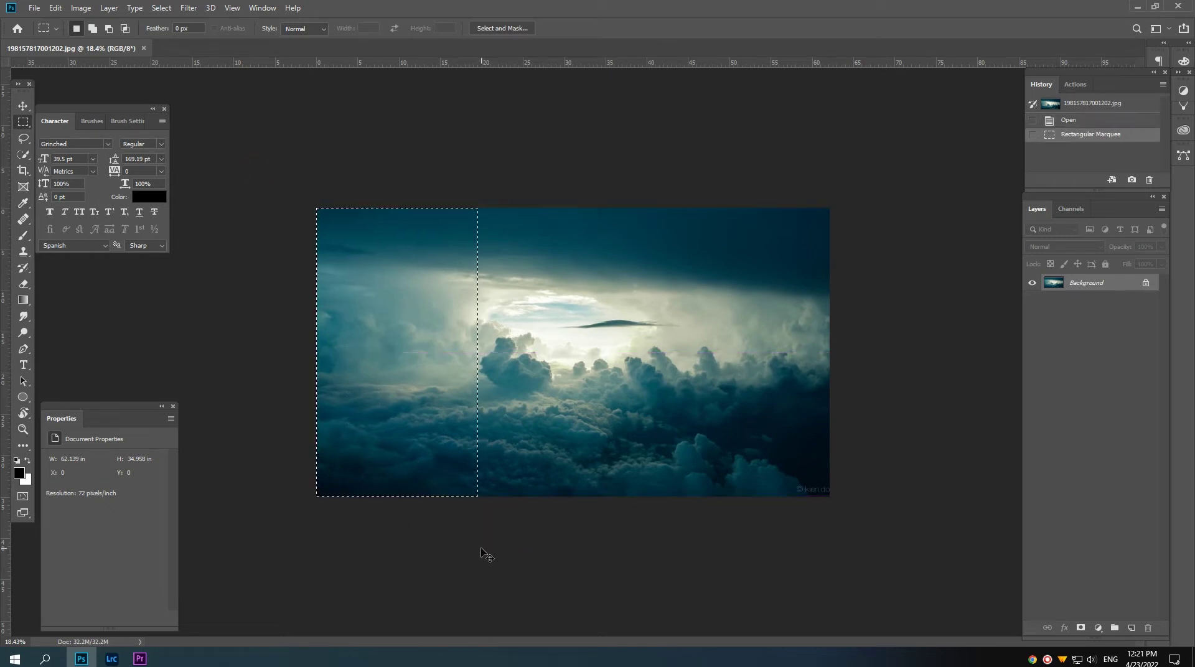
key(ctrl+j)
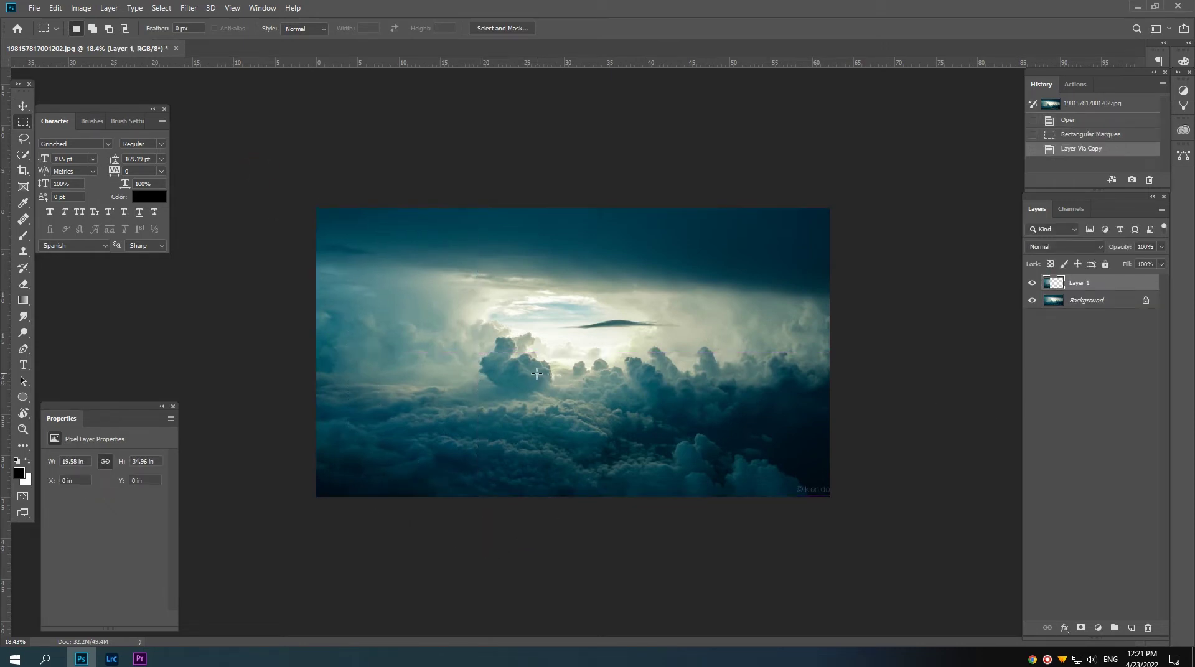
- Flip the copied strip horizontally and move it to the right edge
key(v)
key(ctrl+t)
right_click(397, 342)
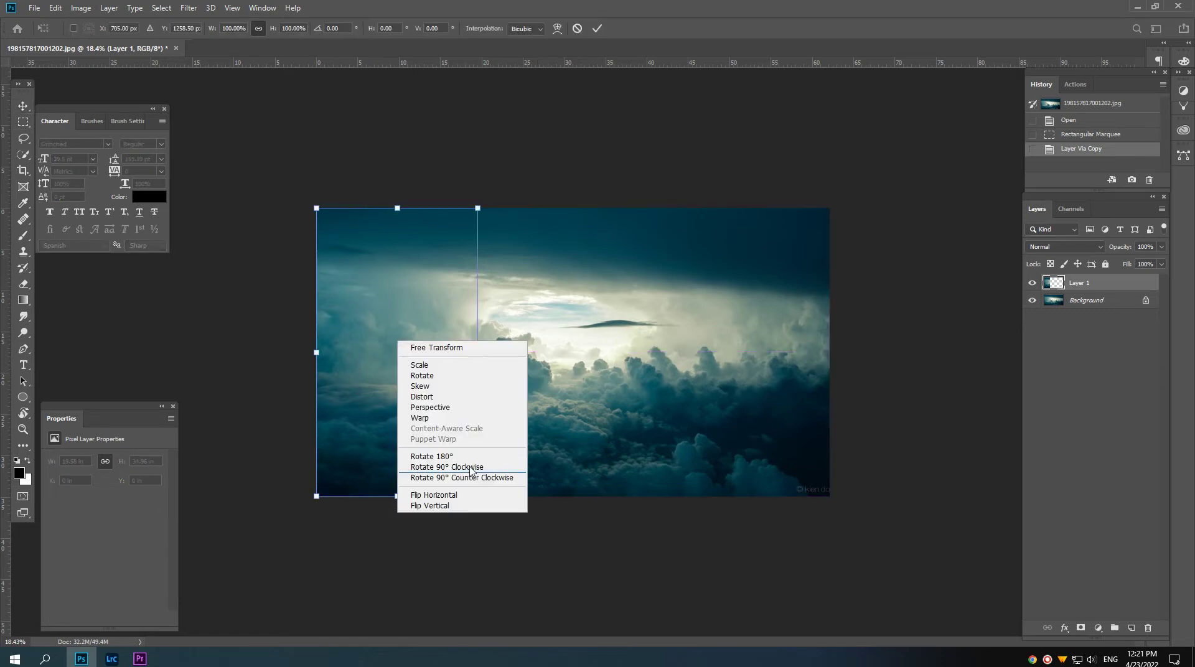
click(465, 494)
drag(413, 429, 709, 439)
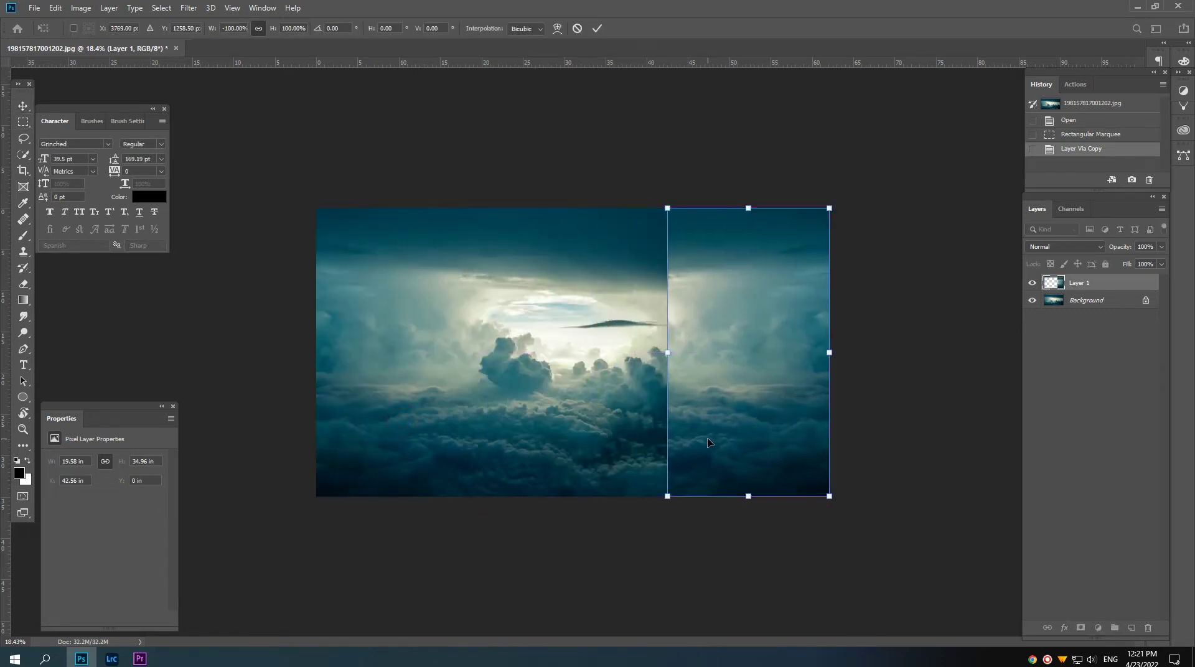
key(Return)
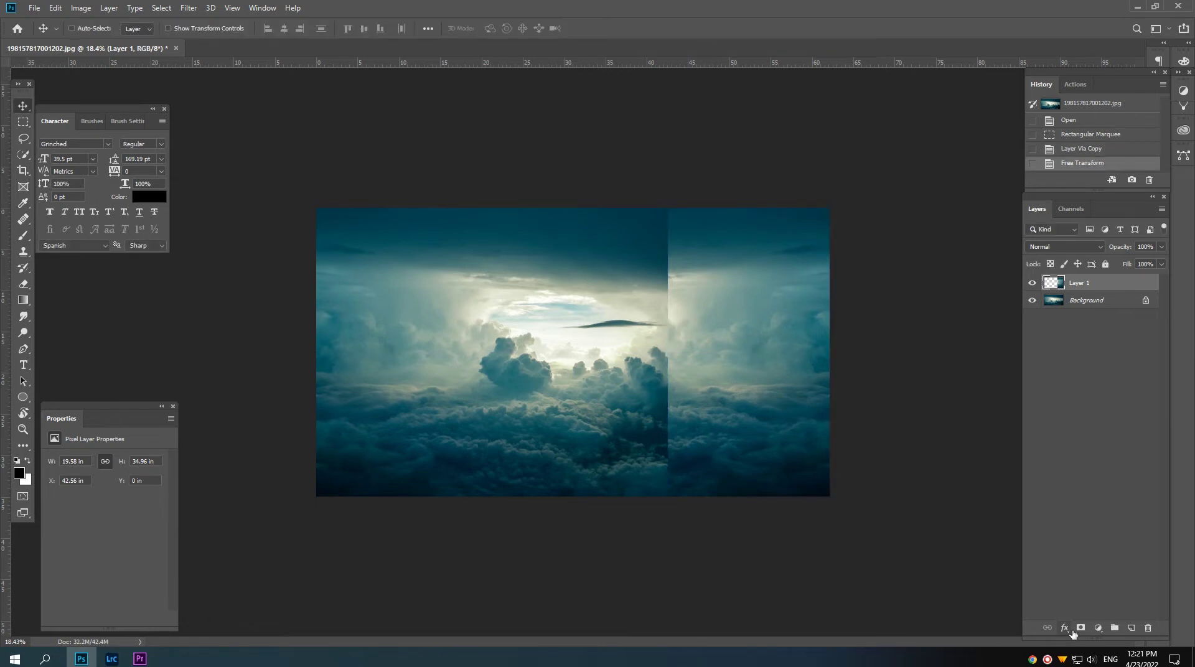
- Mask the mirrored strip with a gradient to blend the seam into the clouds
click(1081, 628)
key(g)
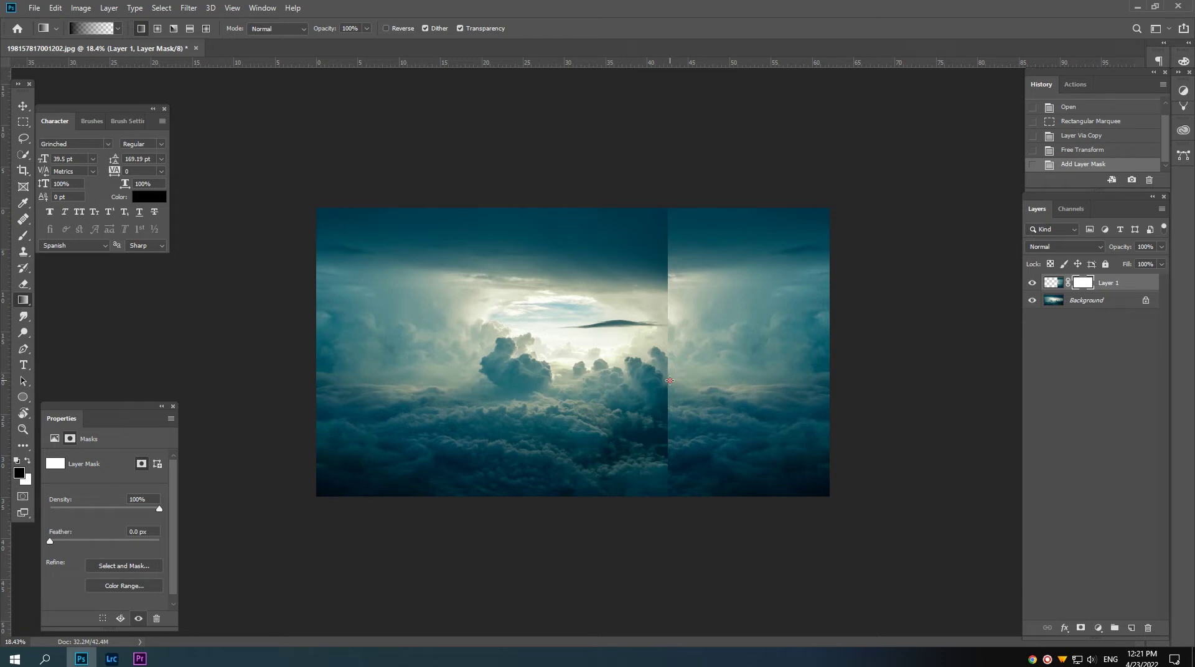
drag(756, 380, 762, 383)
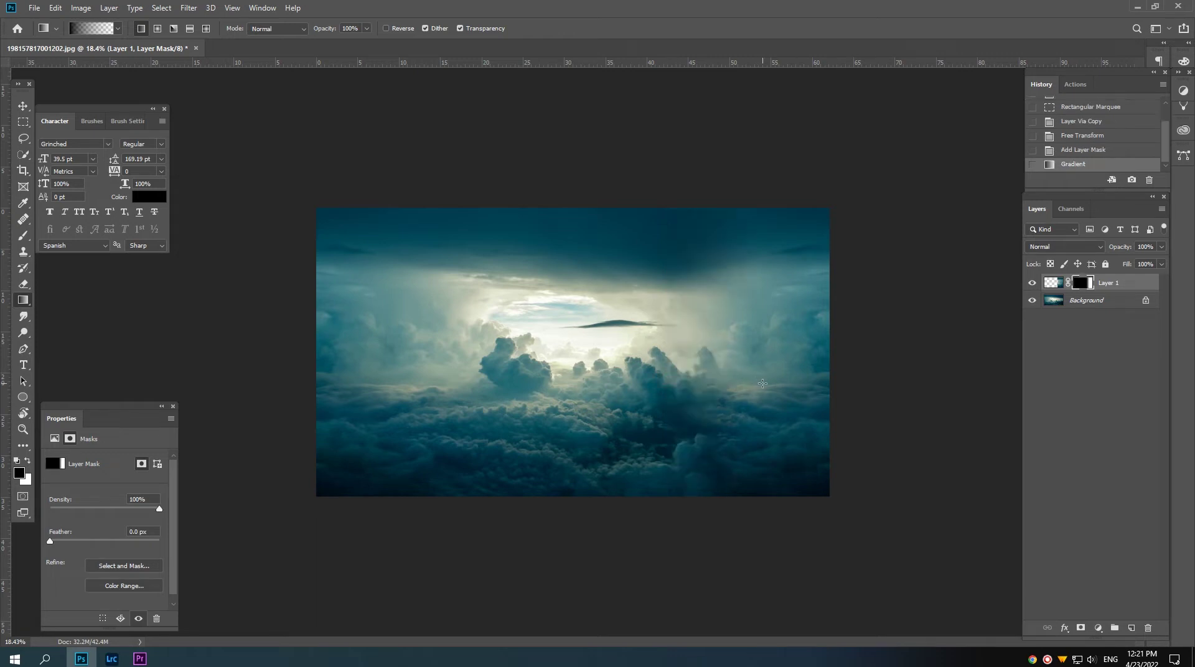
key(v)
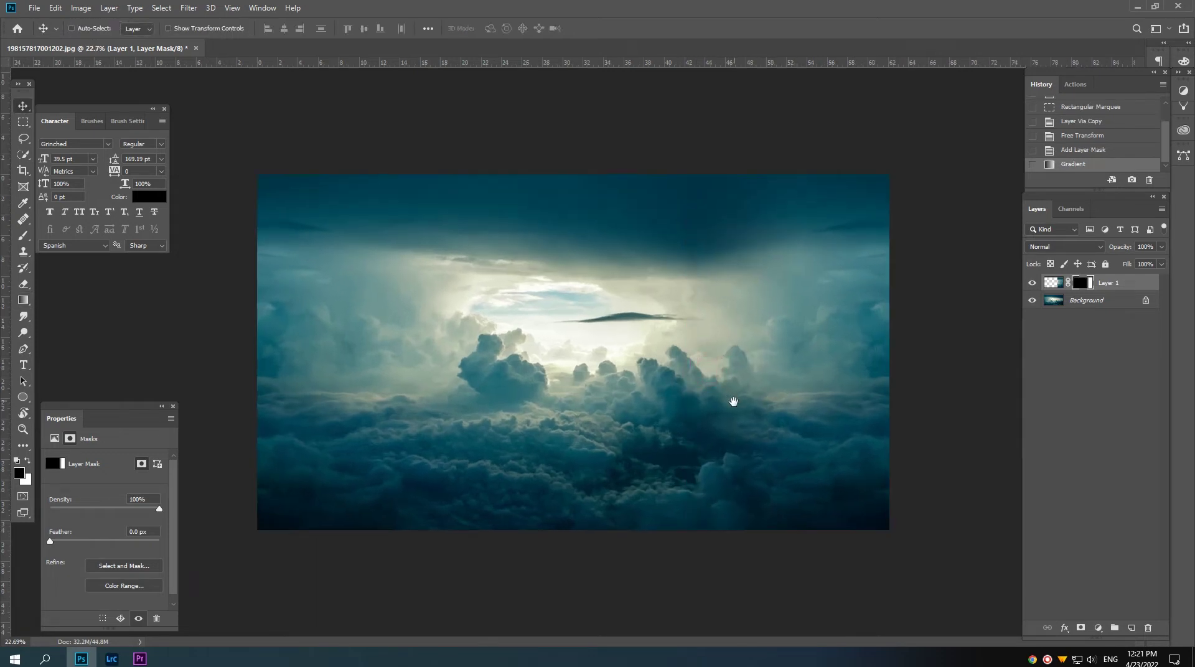
drag(723, 435, 777, 435)
scroll(644, 379, down, 3)
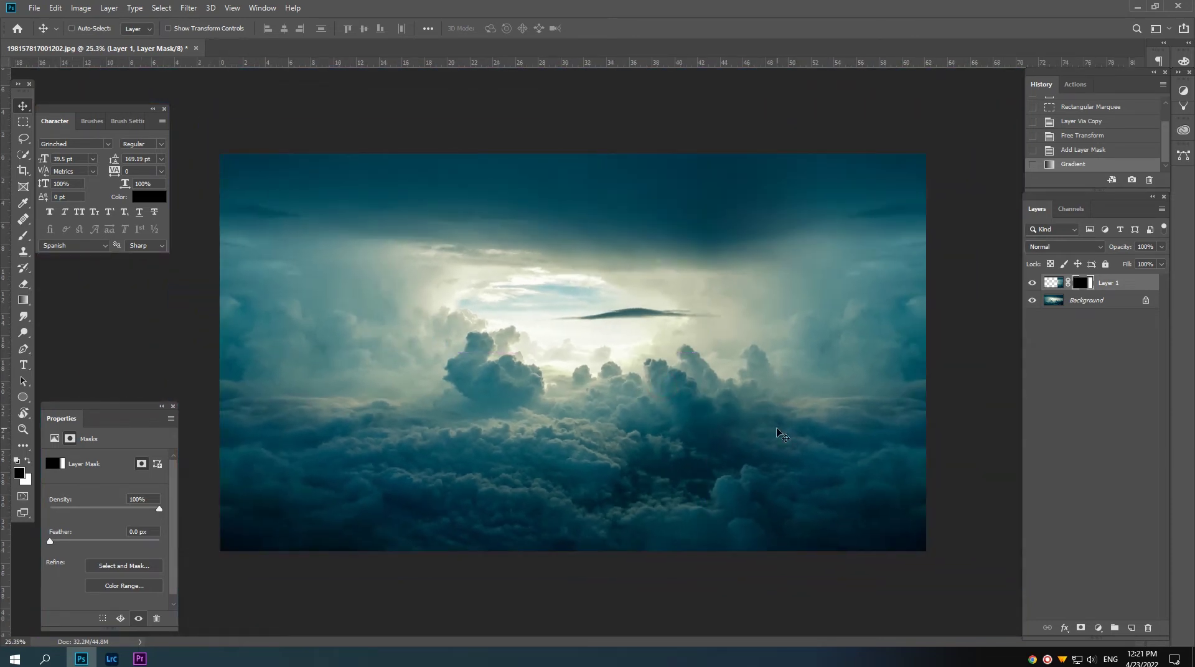
scroll(850, 434, down, 1)
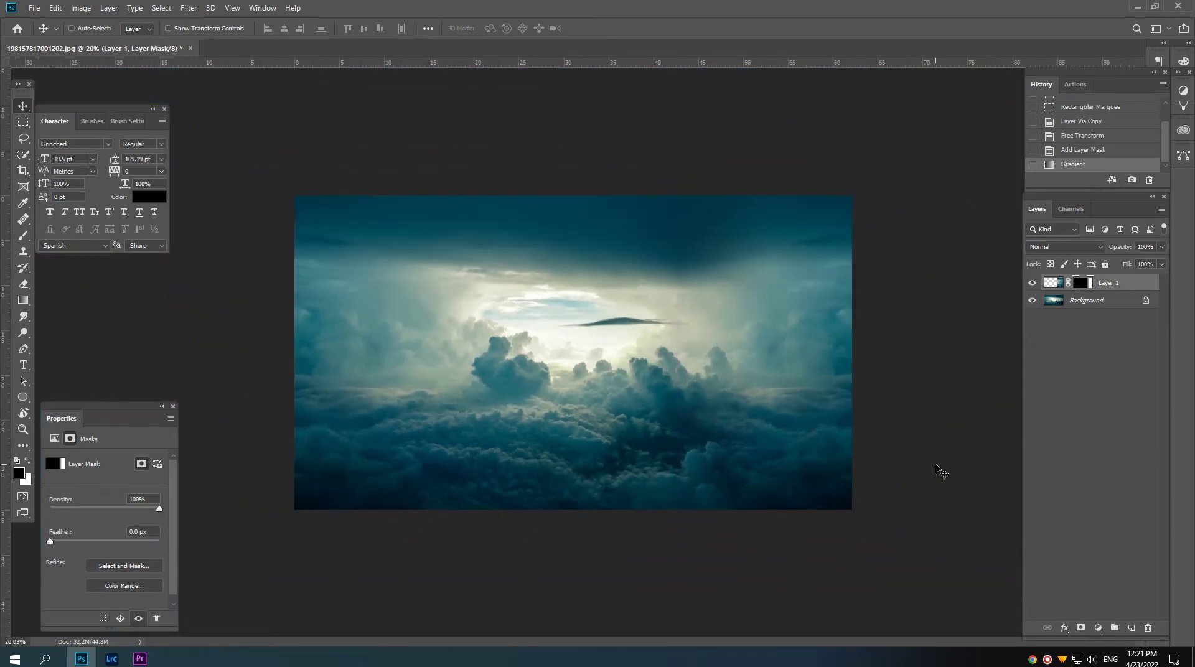
- Compare the blend by toggling the layer, then merge visible layers into one
click(1032, 283)
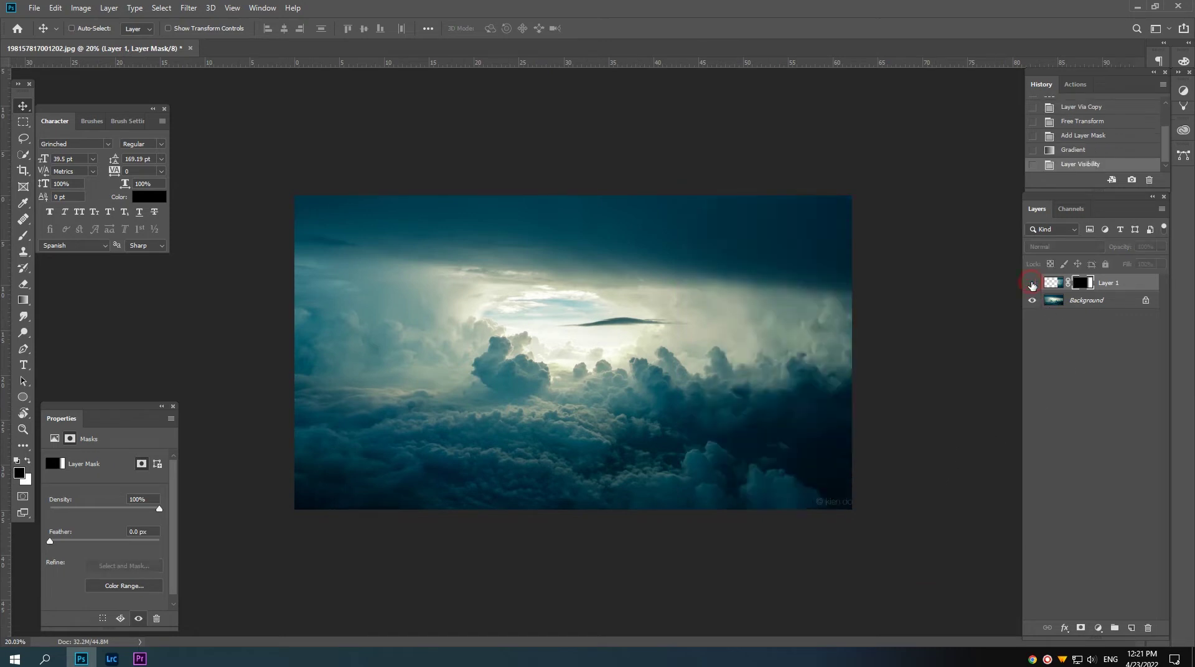
click(1032, 283)
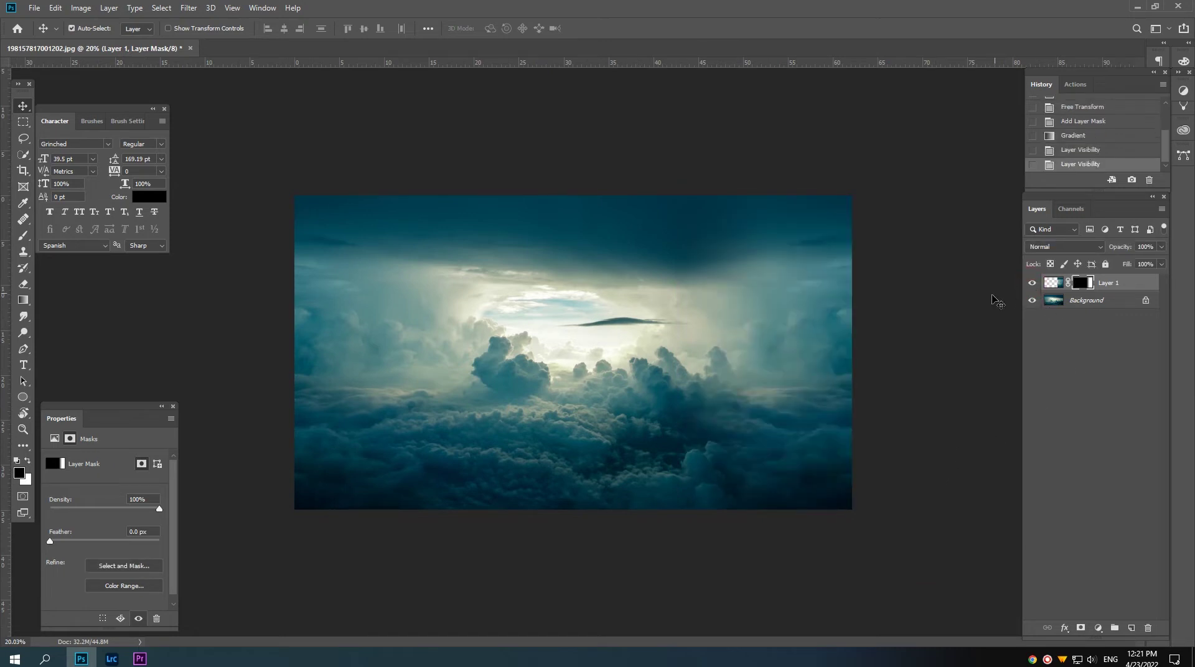
key(shift+ctrl+e)
scroll(728, 364, down, 1)
- Unlock the cloud Background into a regular layer
key(c)
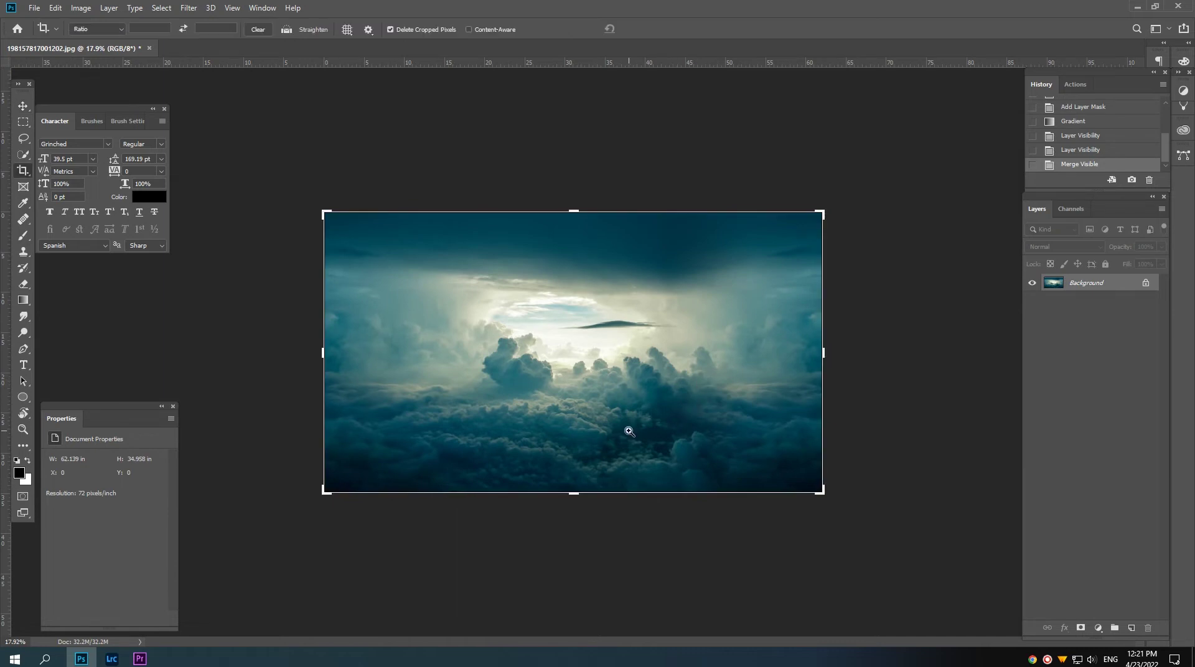
scroll(629, 431, up, 2)
key(v)
scroll(640, 427, down, 1)
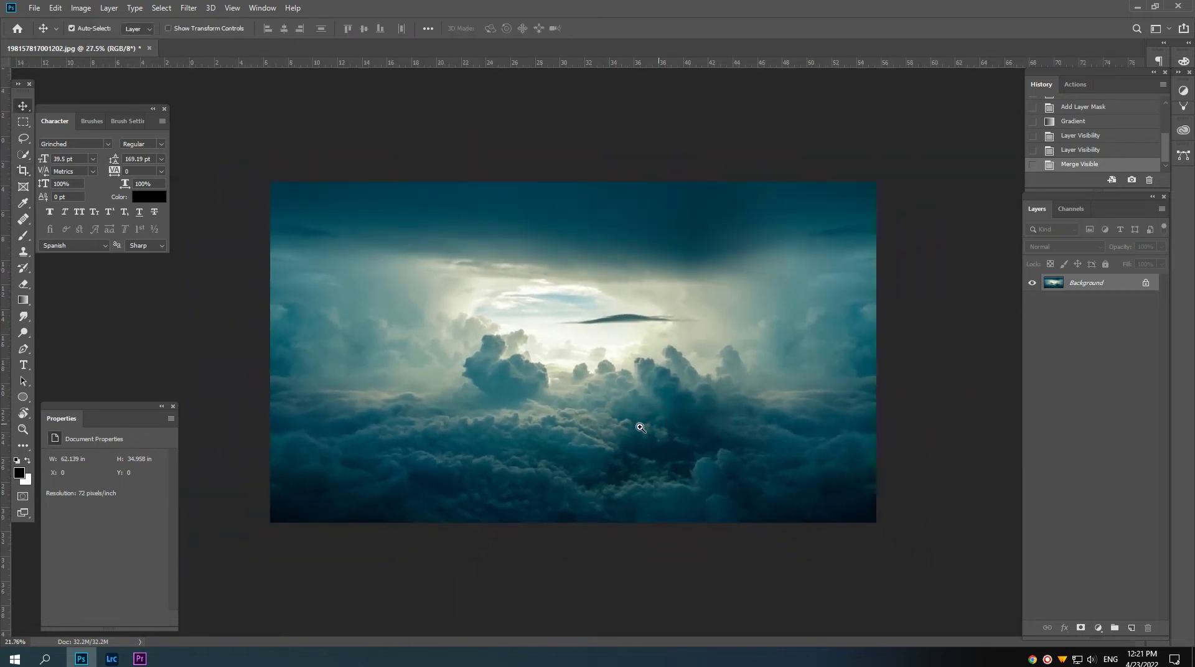
scroll(640, 428, down, 2)
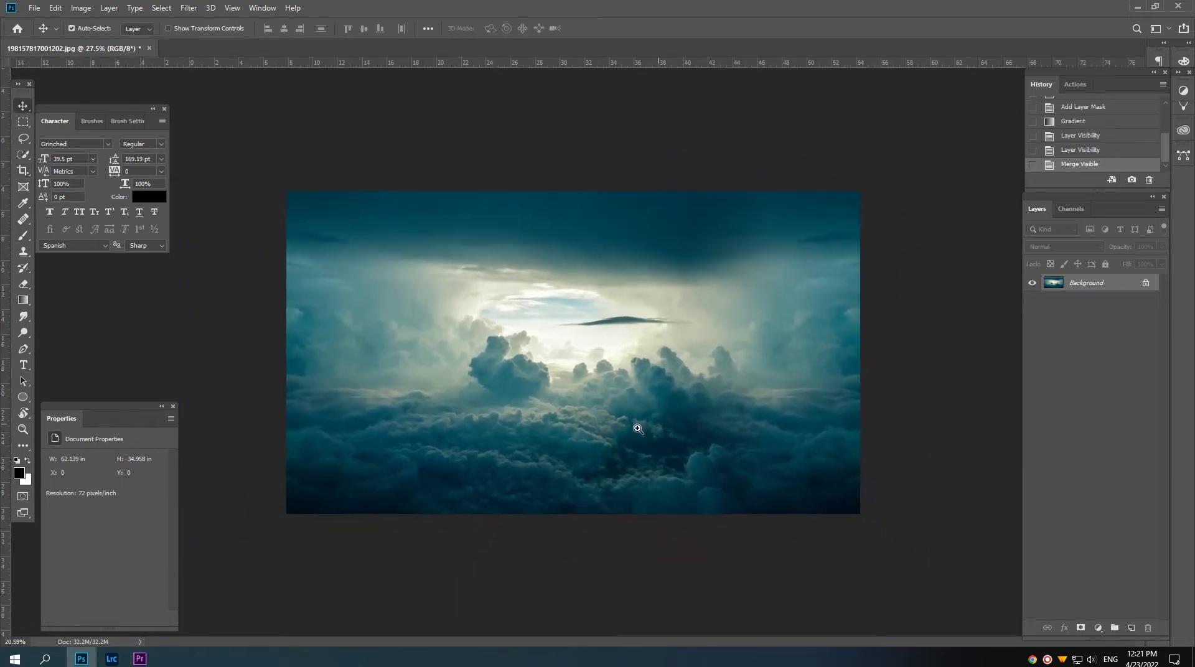
scroll(616, 427, down, 2)
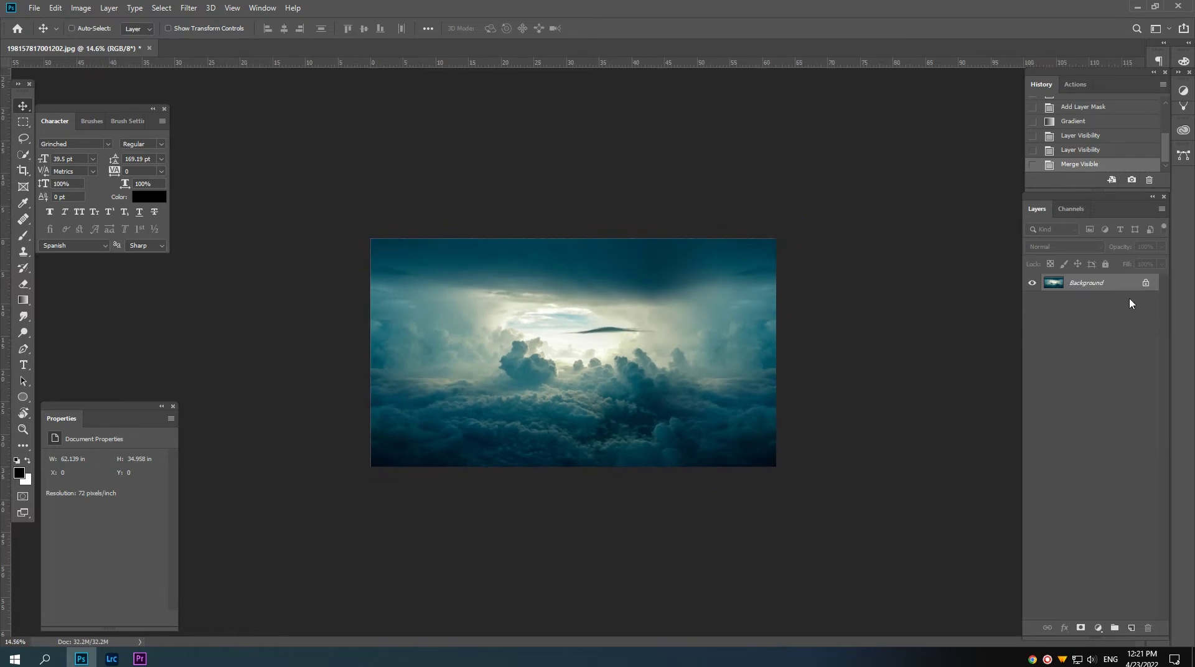
click(1145, 283)
scroll(443, 371, down, 1)
scroll(435, 375, down, 1)
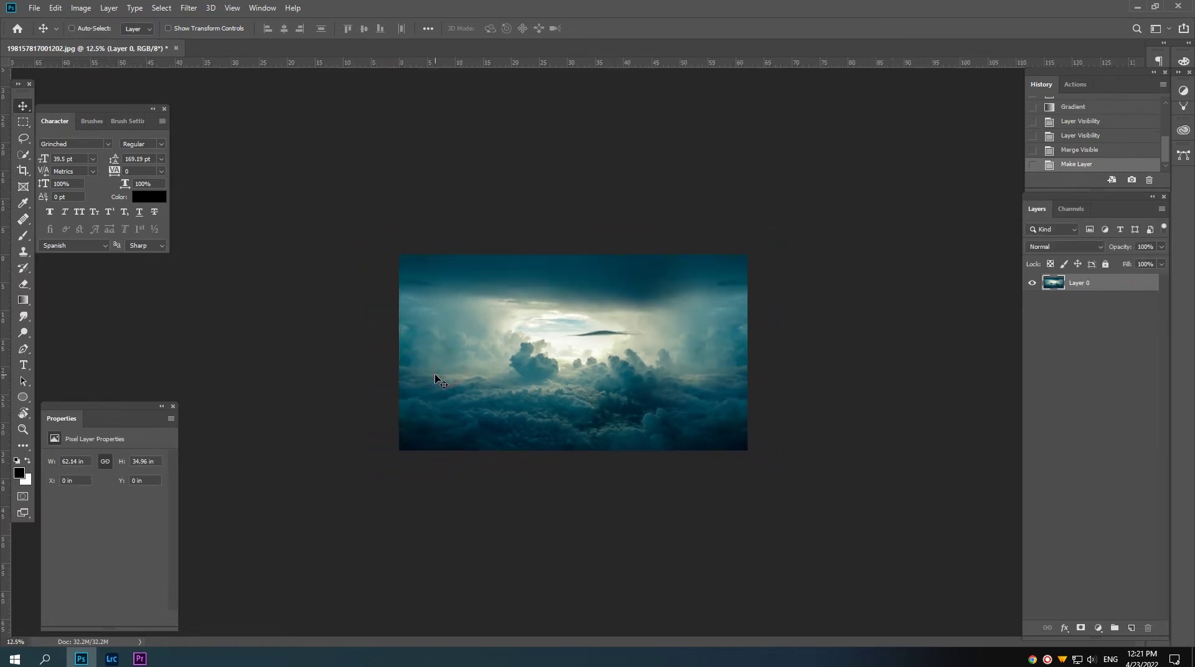
- Crop the canvas to a full-width 1:1 square
key(c)
right_click(482, 370)
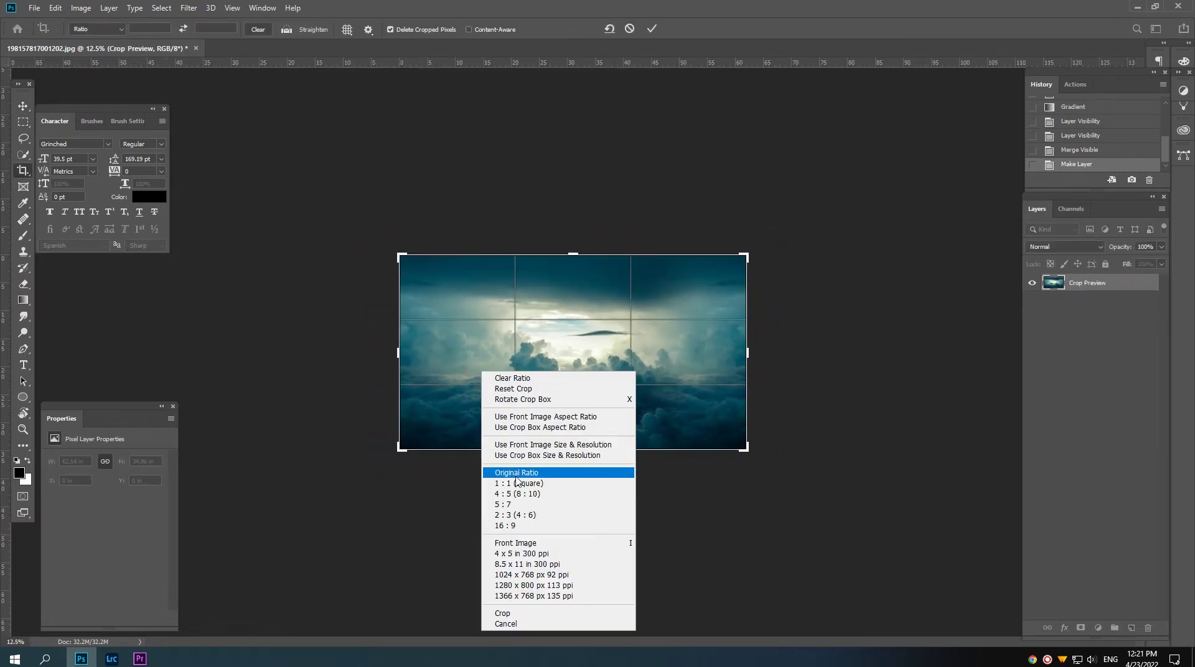
click(516, 482)
scroll(576, 373, down, 4)
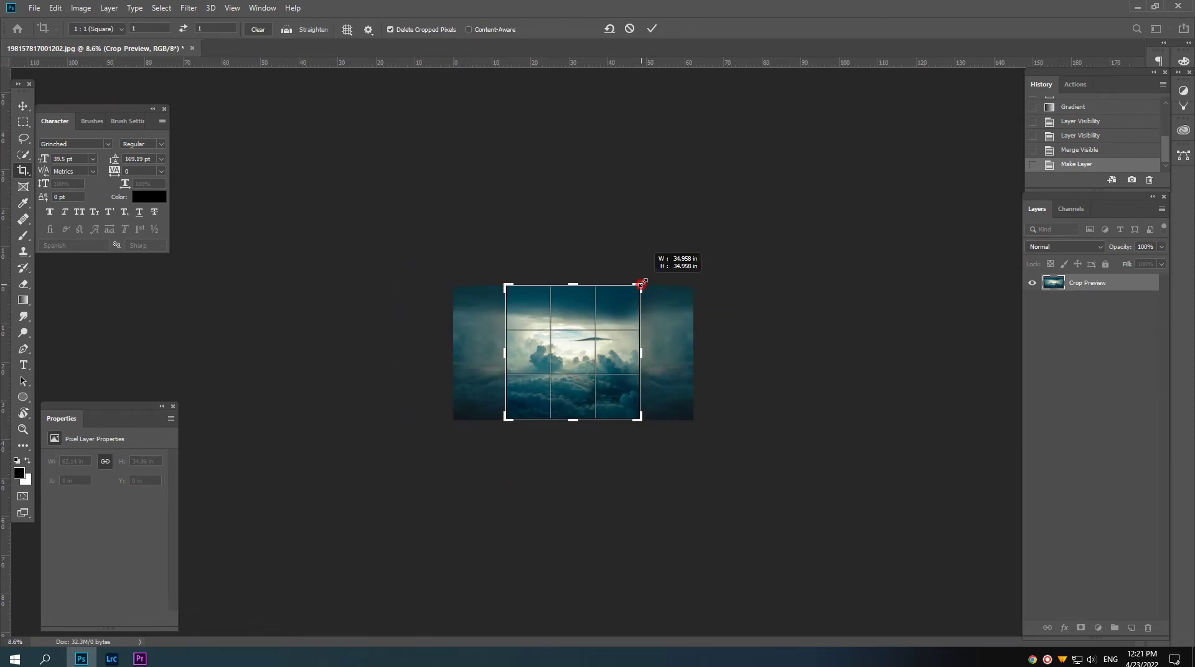
drag(641, 284, 692, 232)
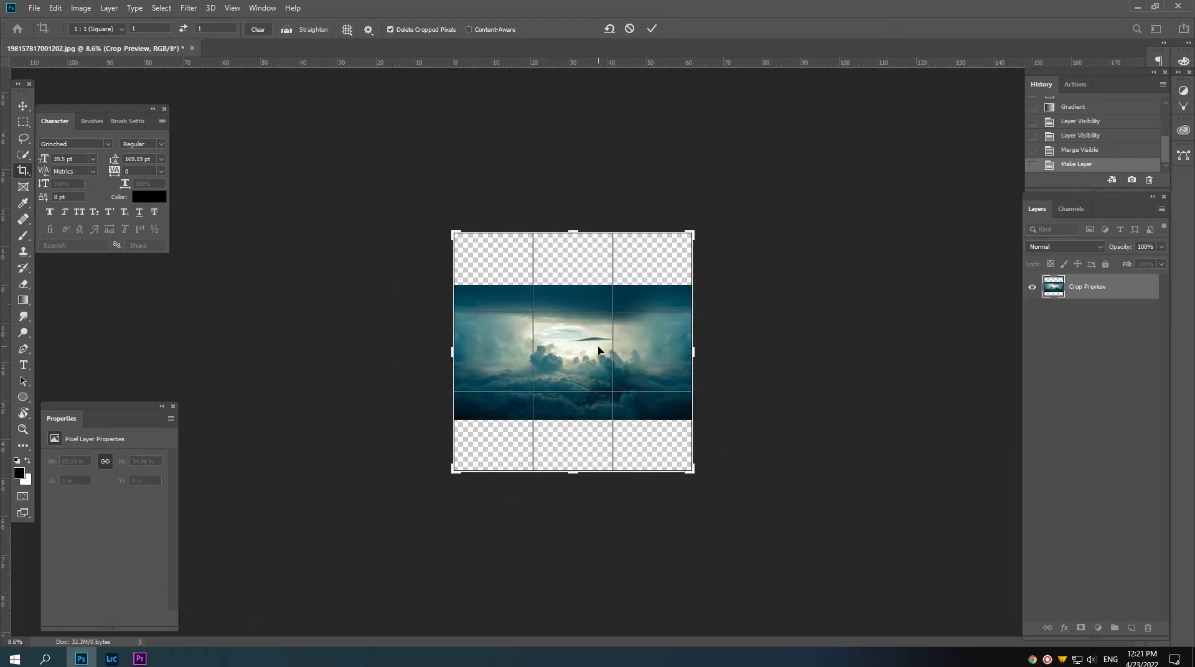
key(Return)
- Stretch the cloud layer upward so it fills the square canvas
key(v)
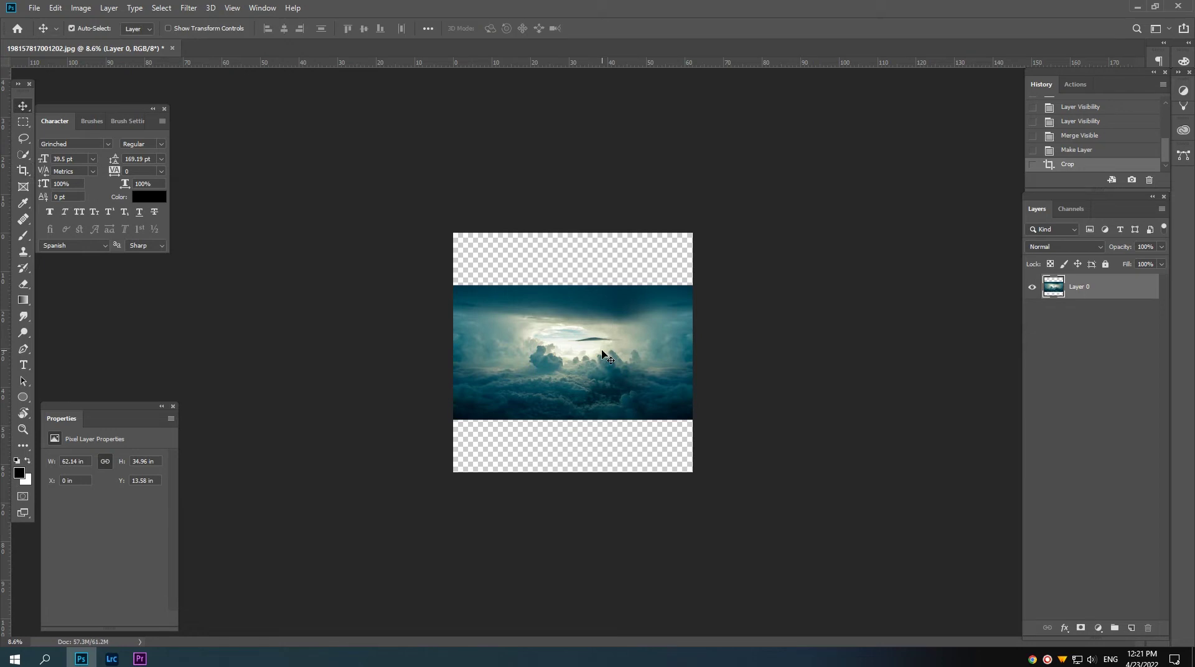
key(ctrl+t)
drag(570, 285, 577, 232)
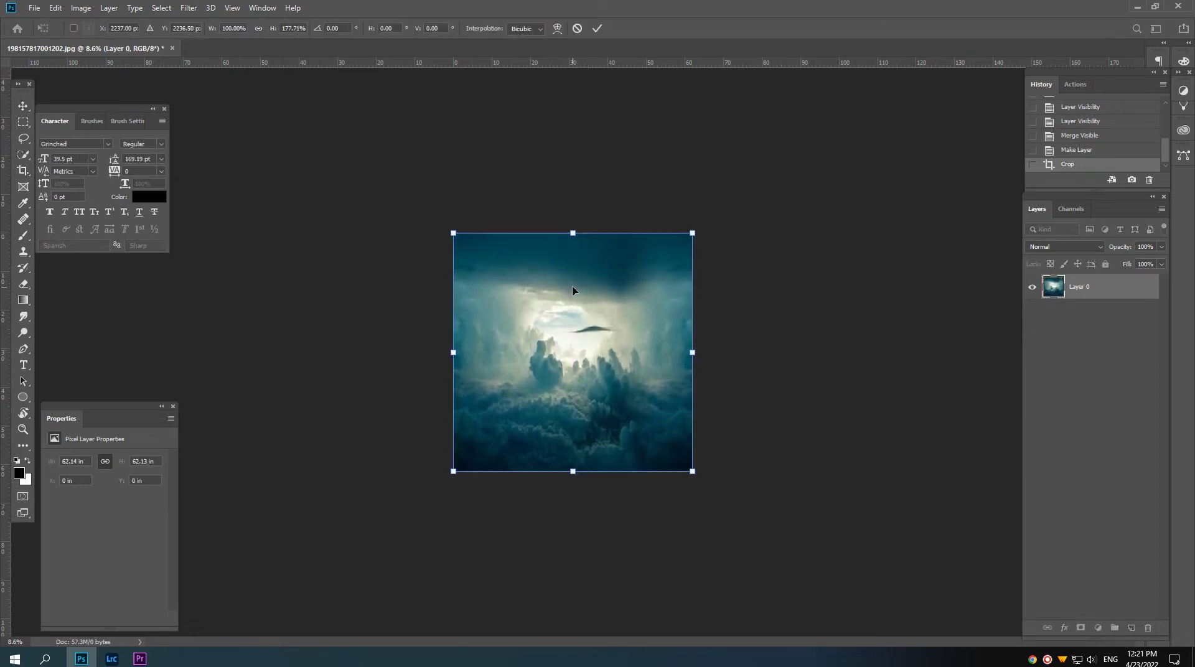
key(Return)
- Duplicate the cloud layer as Layer 0 copy, previewing Spherize but cancelling it
mouse_move(565, 351)
mouse_down()
mouse_move(604, 361)
mouse_move(590, 363)
mouse_up()
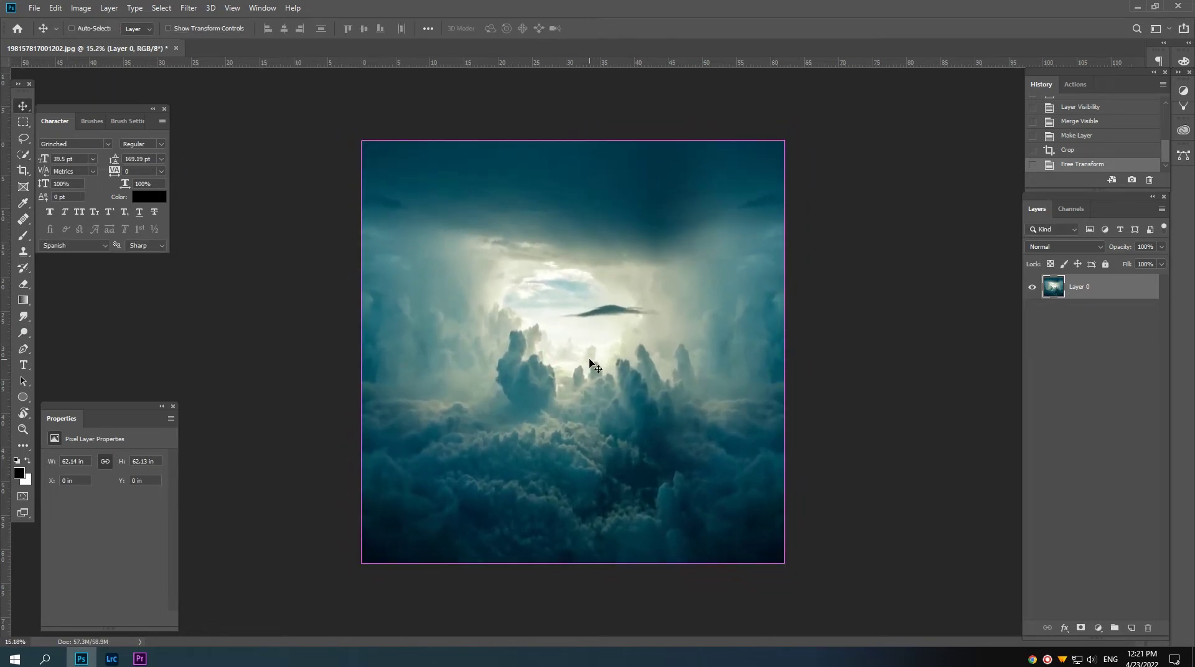
drag(1095, 292, 1132, 625)
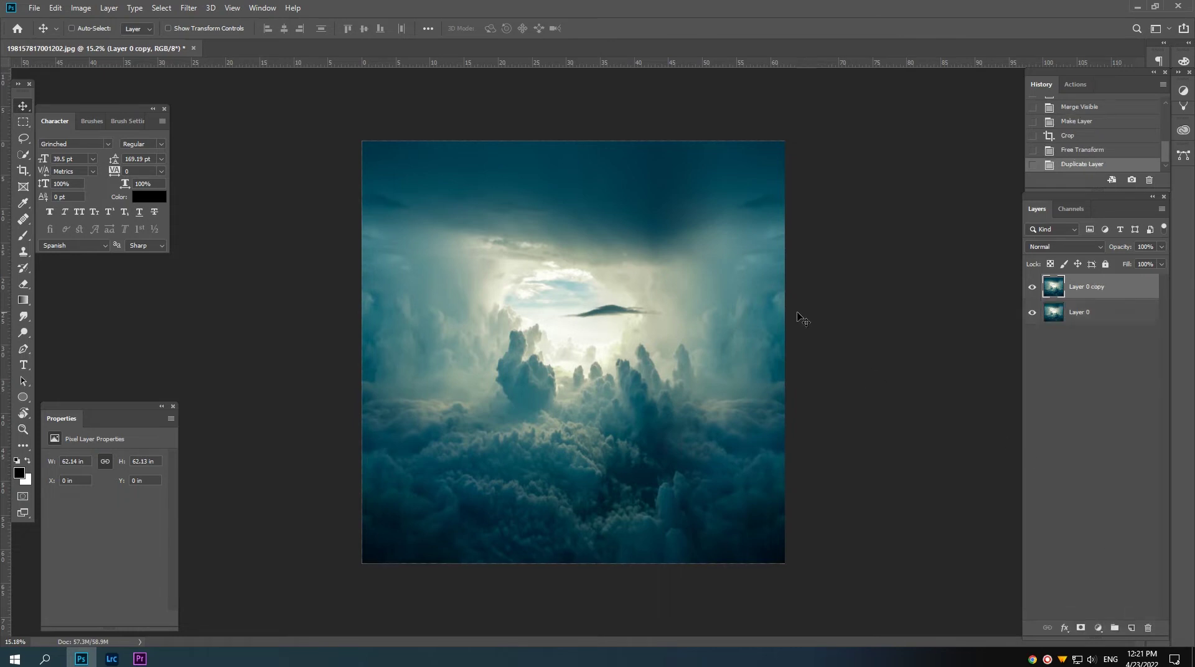
click(189, 7)
mouse_move(200, 173)
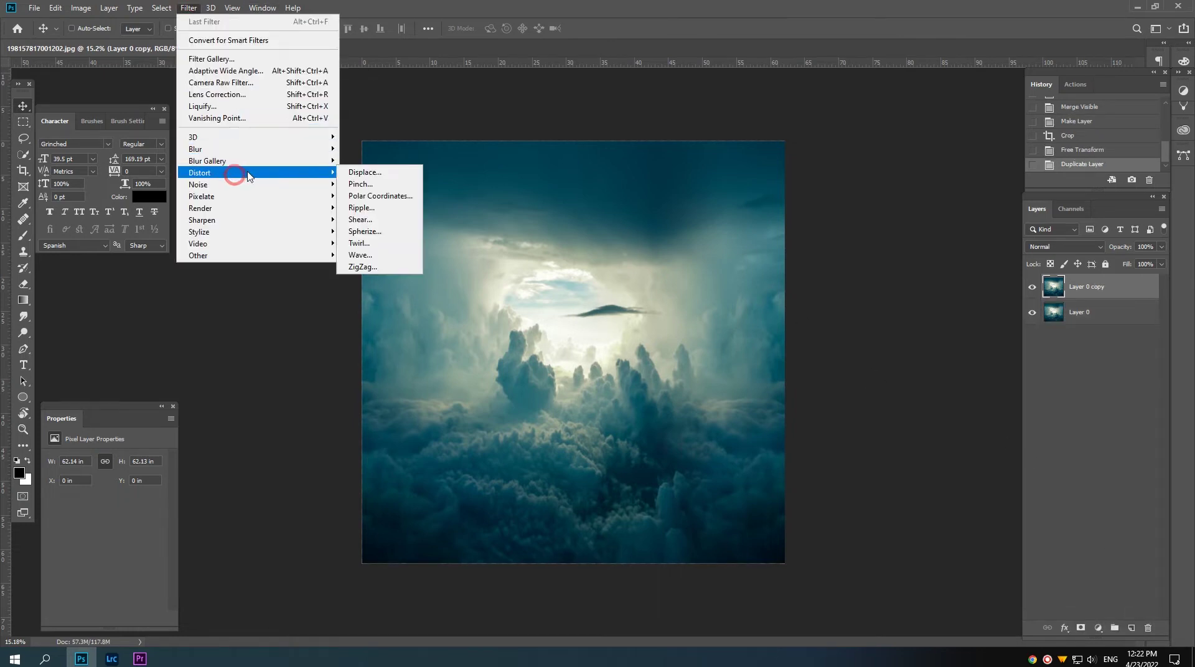
click(394, 239)
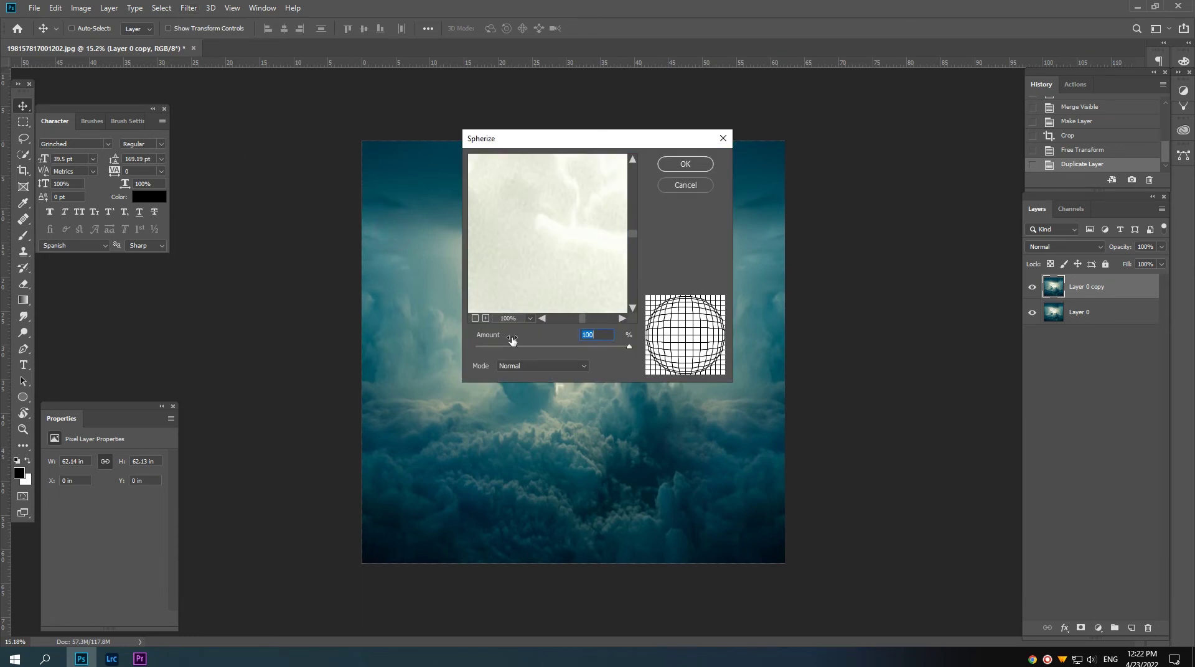
click(474, 318)
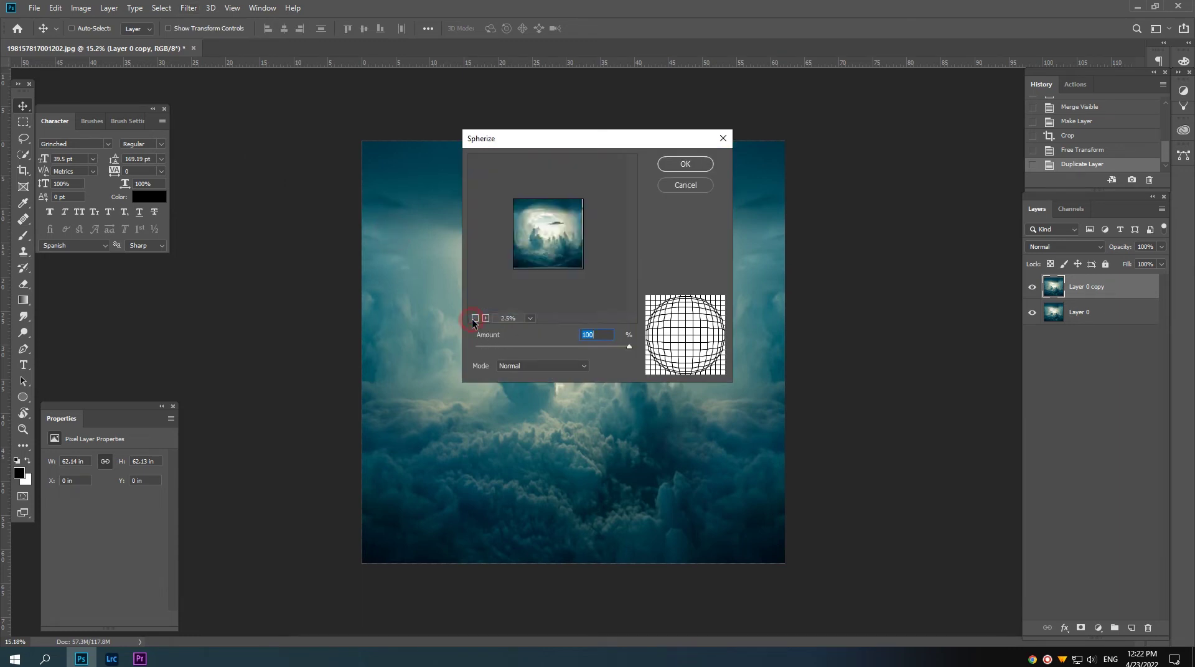
click(486, 318)
click(685, 185)
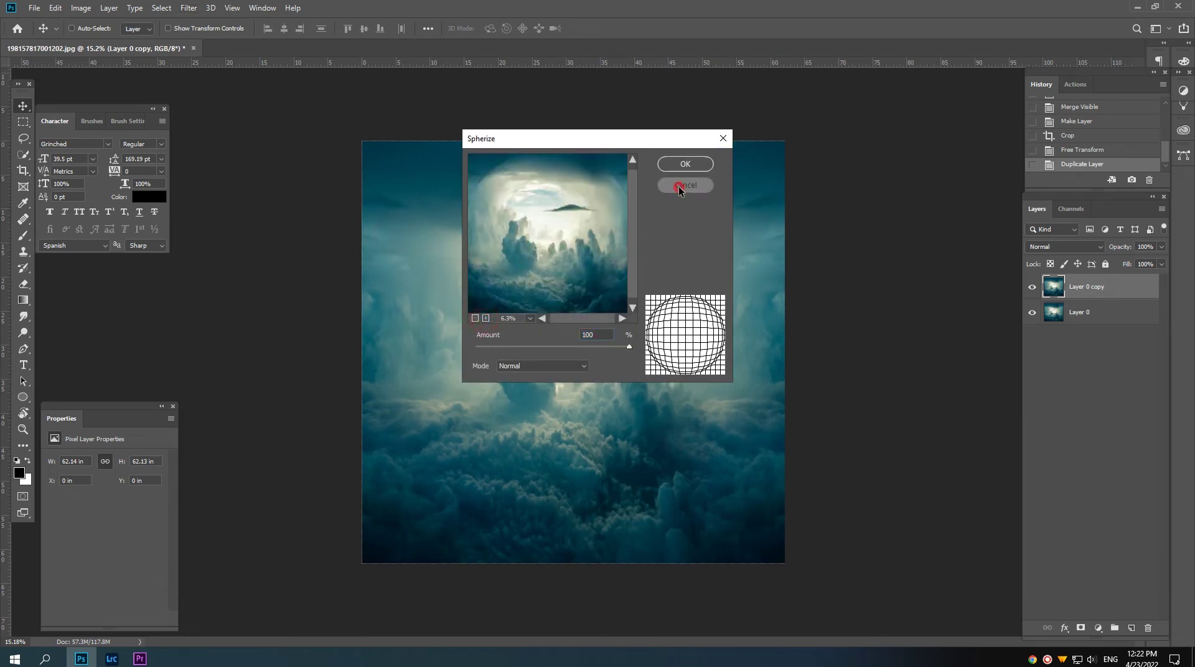
click(188, 8)
mouse_move(200, 173)
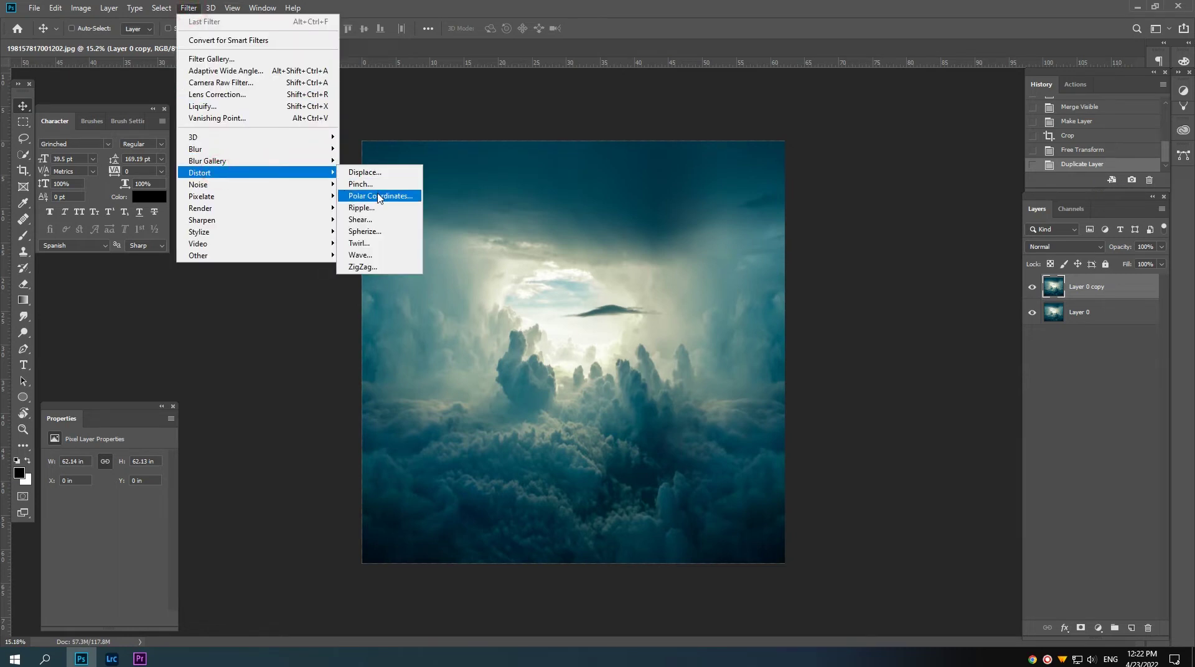
- Apply Polar Coordinates (Rectangular to Polar) to Layer 0 copy
click(379, 196)
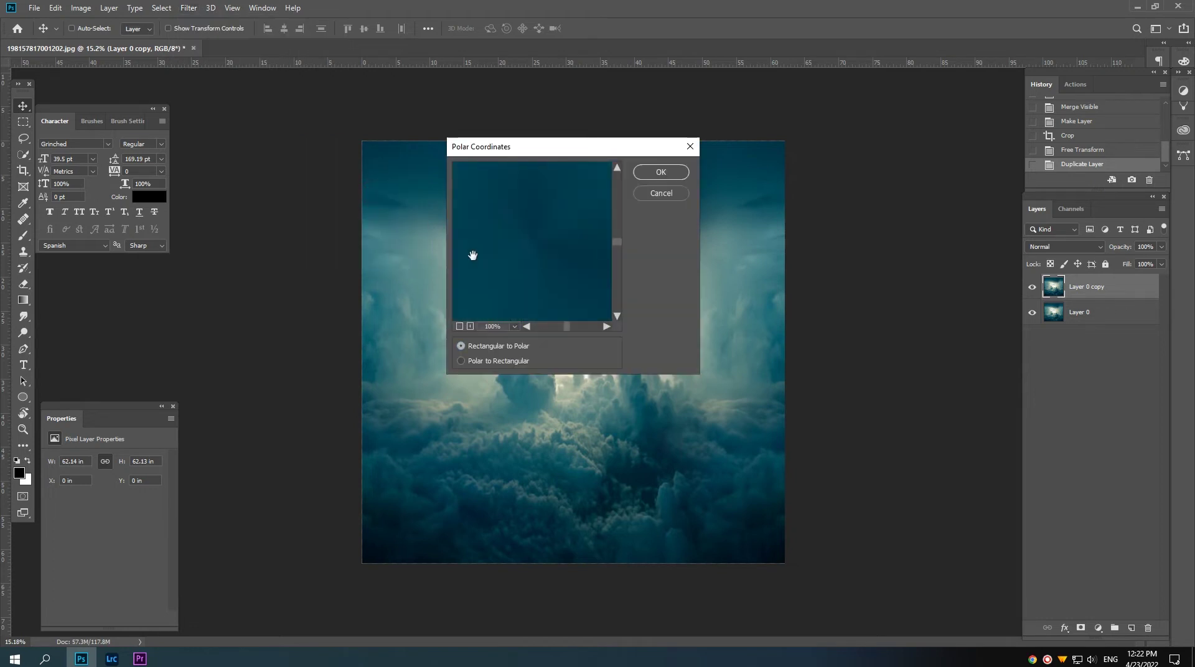
click(459, 326)
click(459, 326)
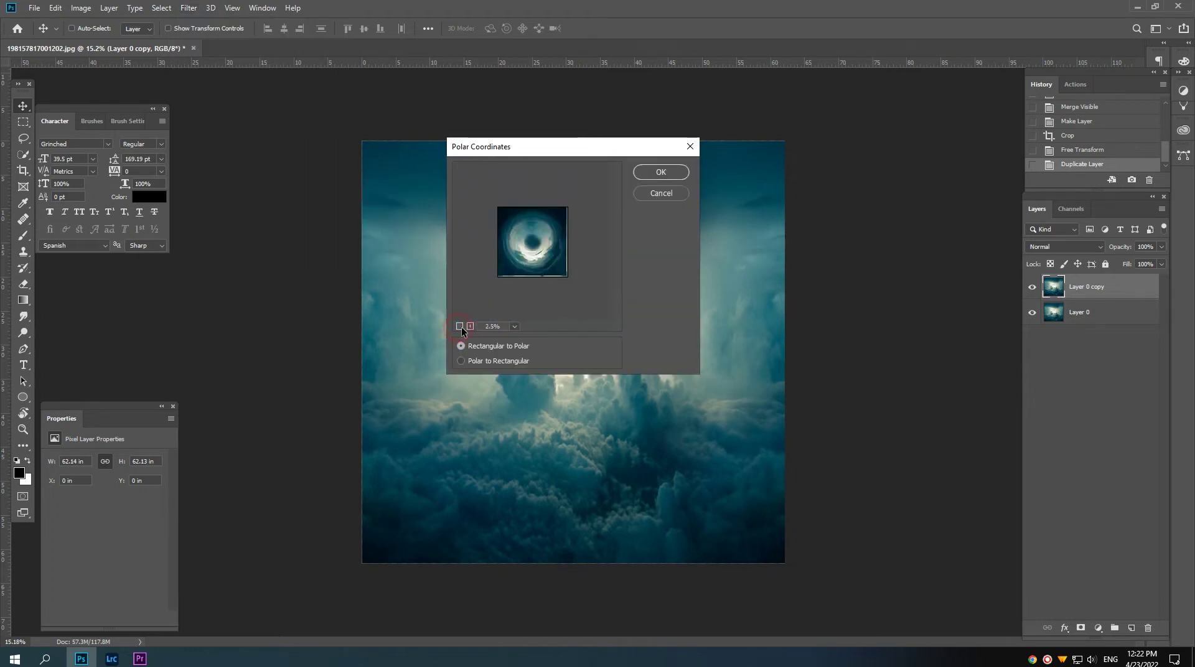
click(469, 327)
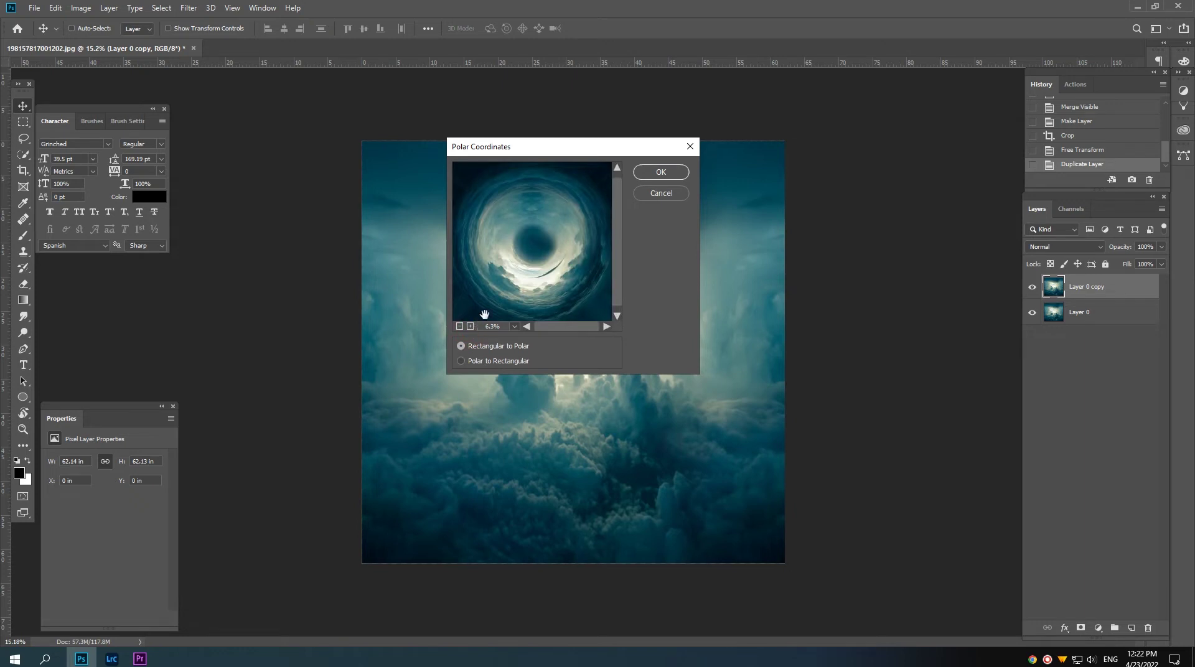
click(659, 173)
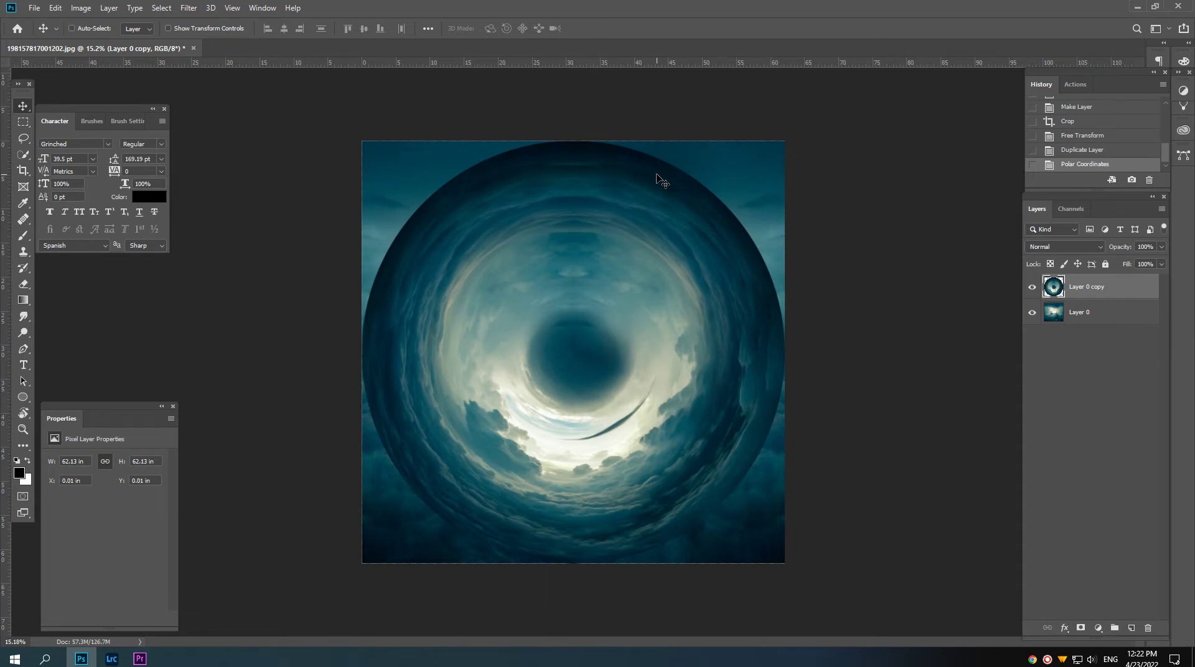
- Apply a Pinch distortion with Amount 100 to the tunnel on Layer 0 copy
click(186, 8)
mouse_move(199, 173)
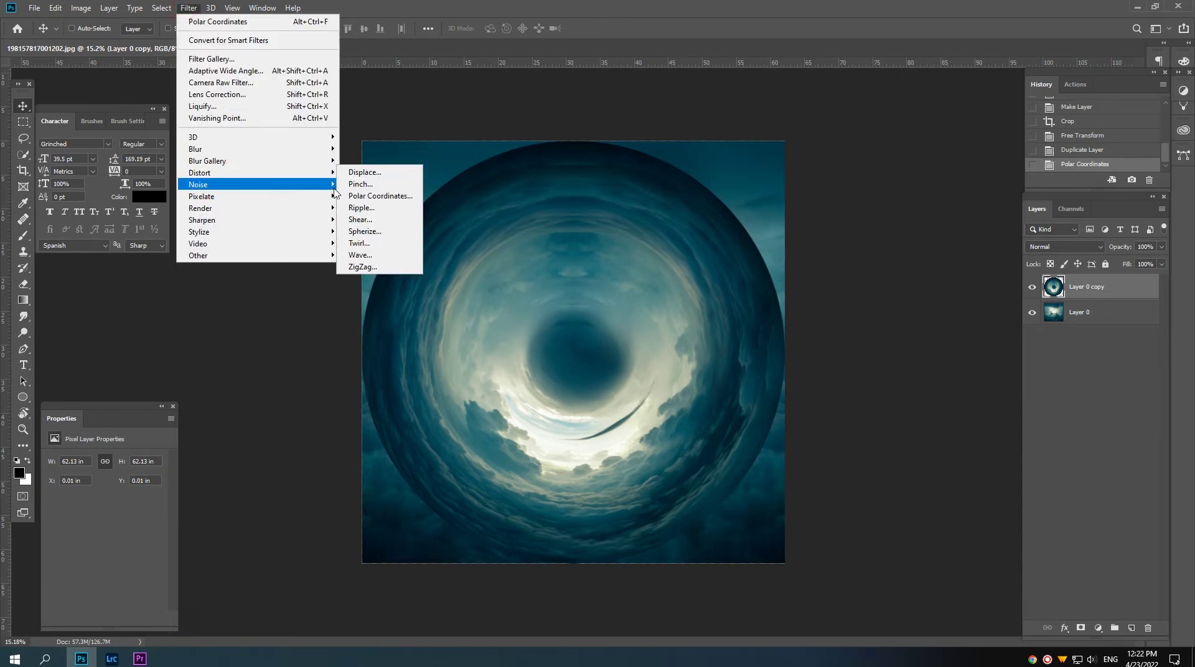
click(364, 185)
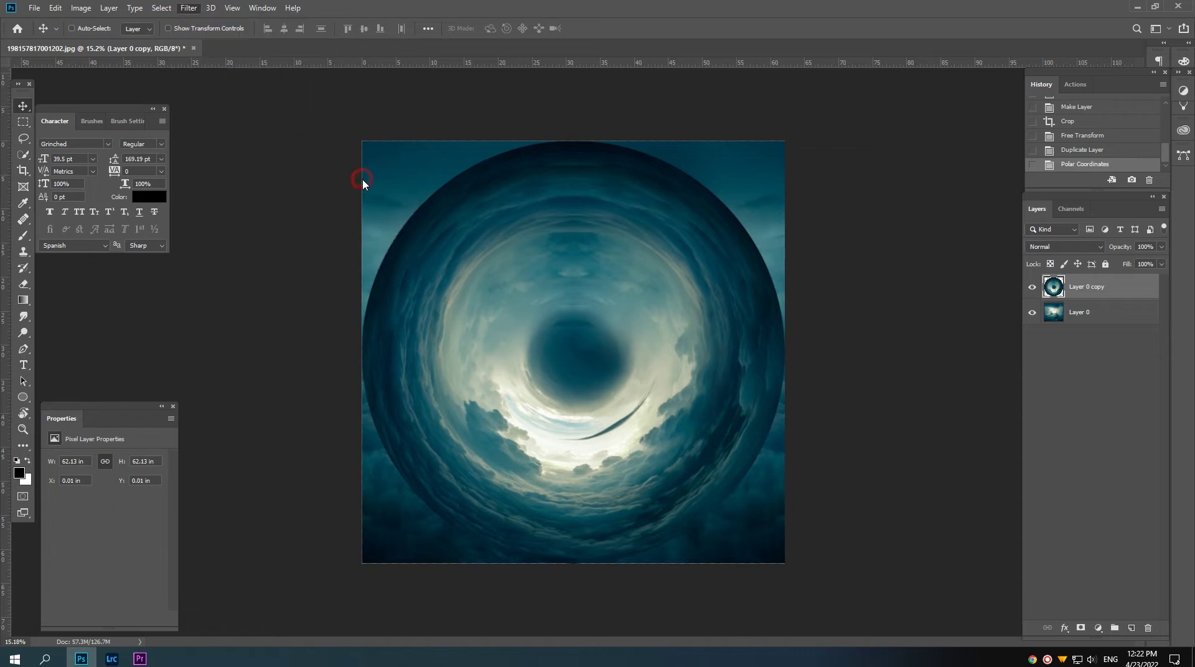
click(464, 326)
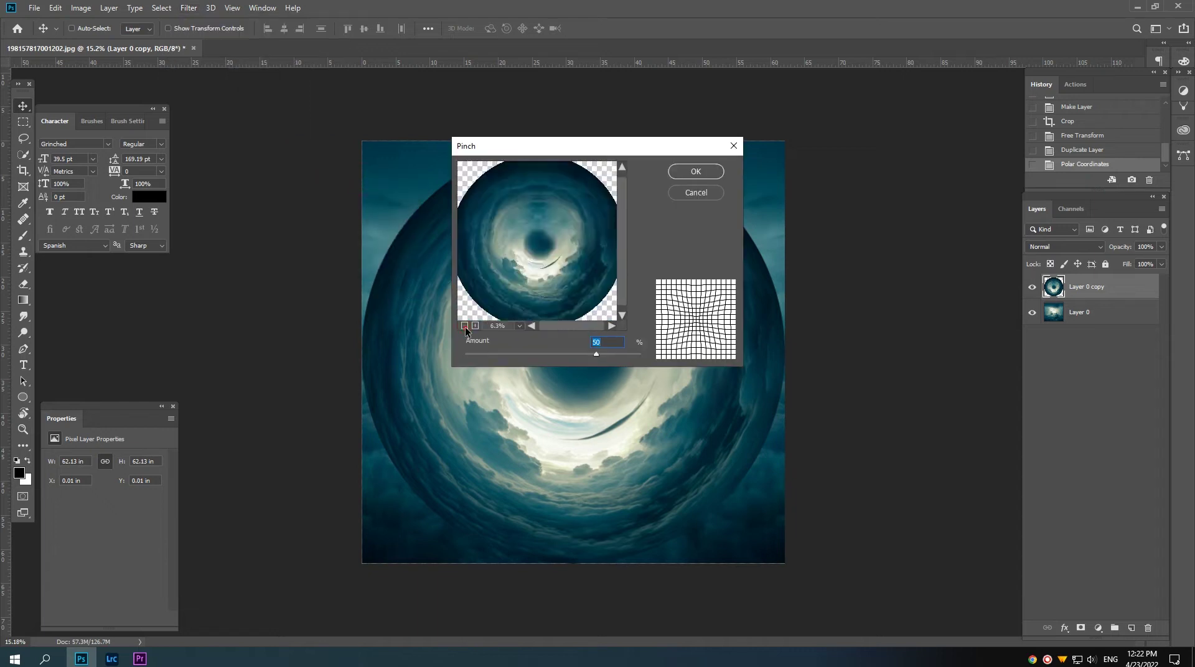
click(473, 327)
drag(595, 356, 653, 356)
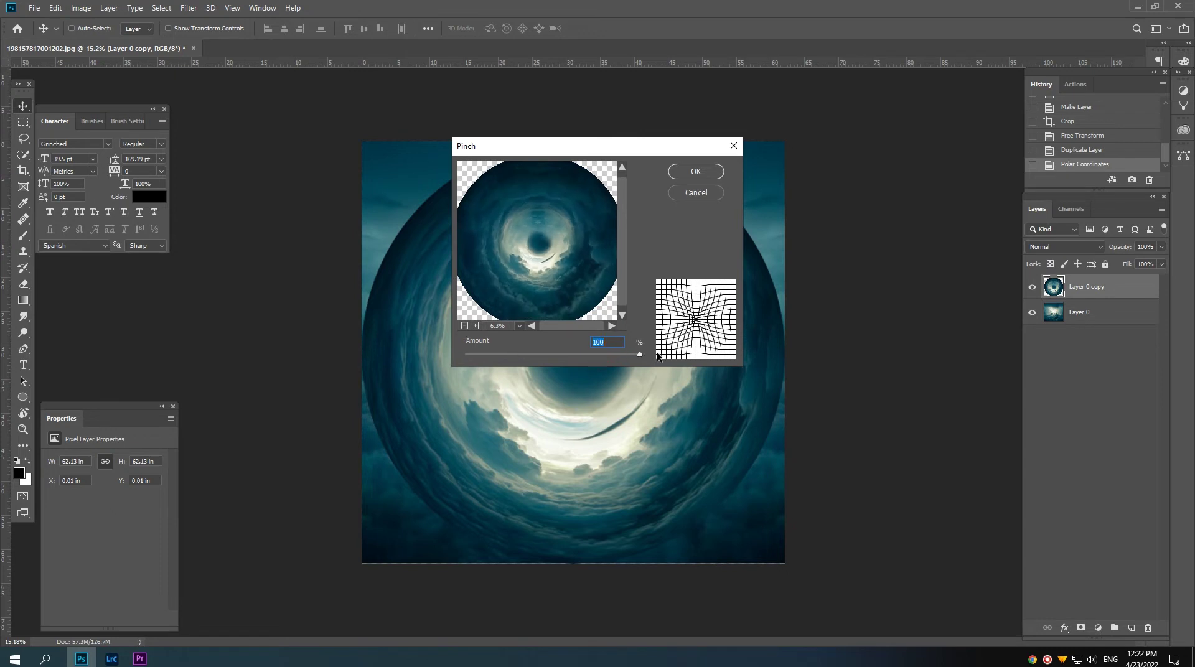
click(687, 172)
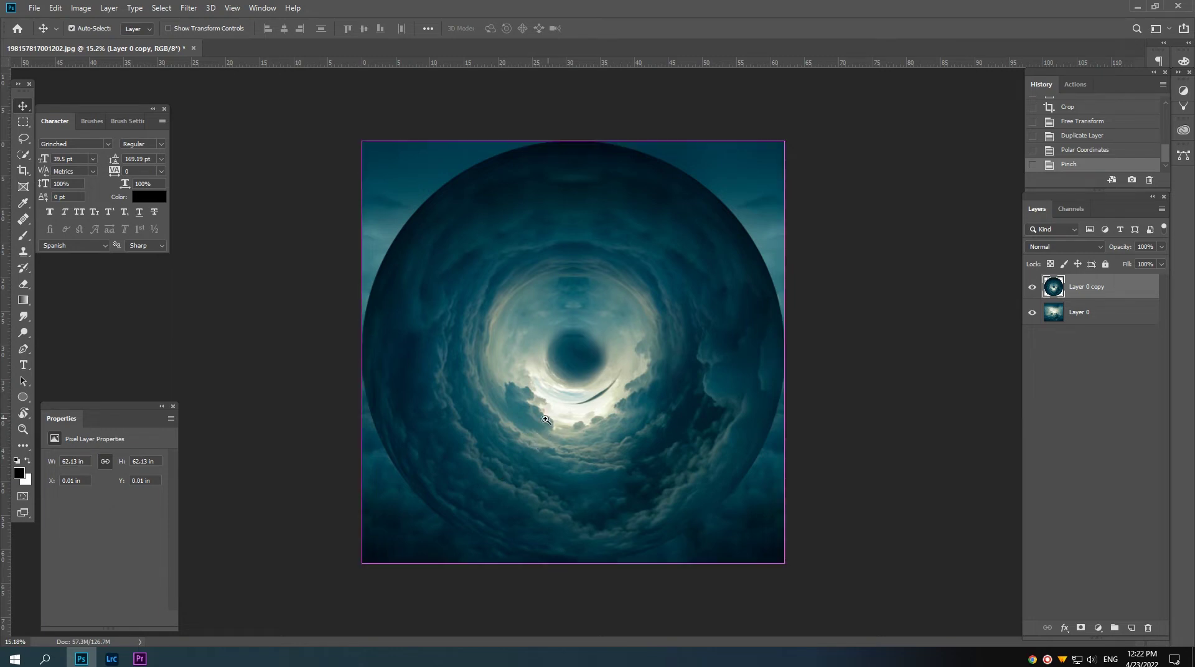
- Duplicate the pinched tunnel as Layer 0 copy 2 and select Layer 0 copy
drag(541, 434, 528, 419)
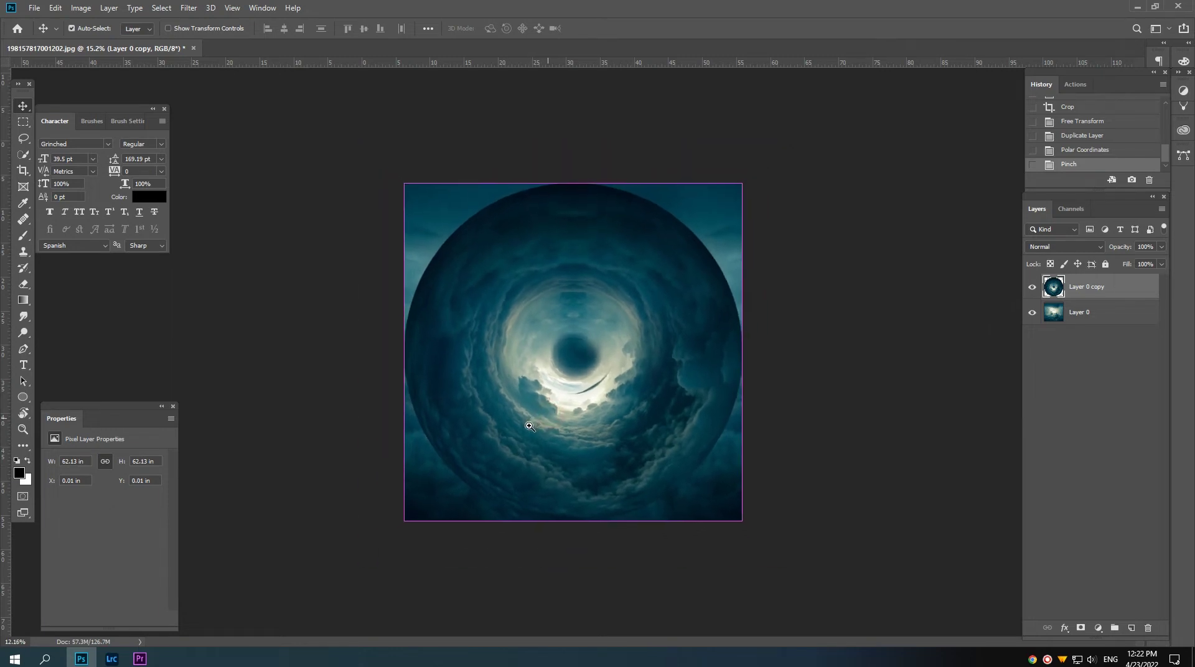
drag(1073, 297, 1131, 628)
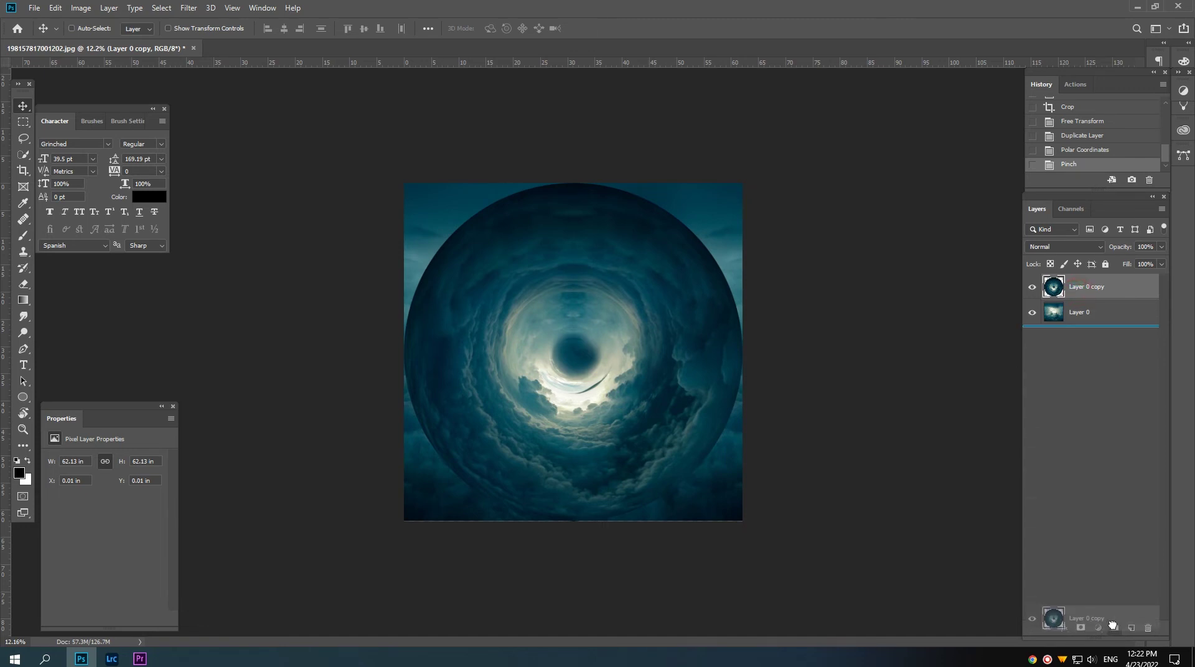
click(1078, 316)
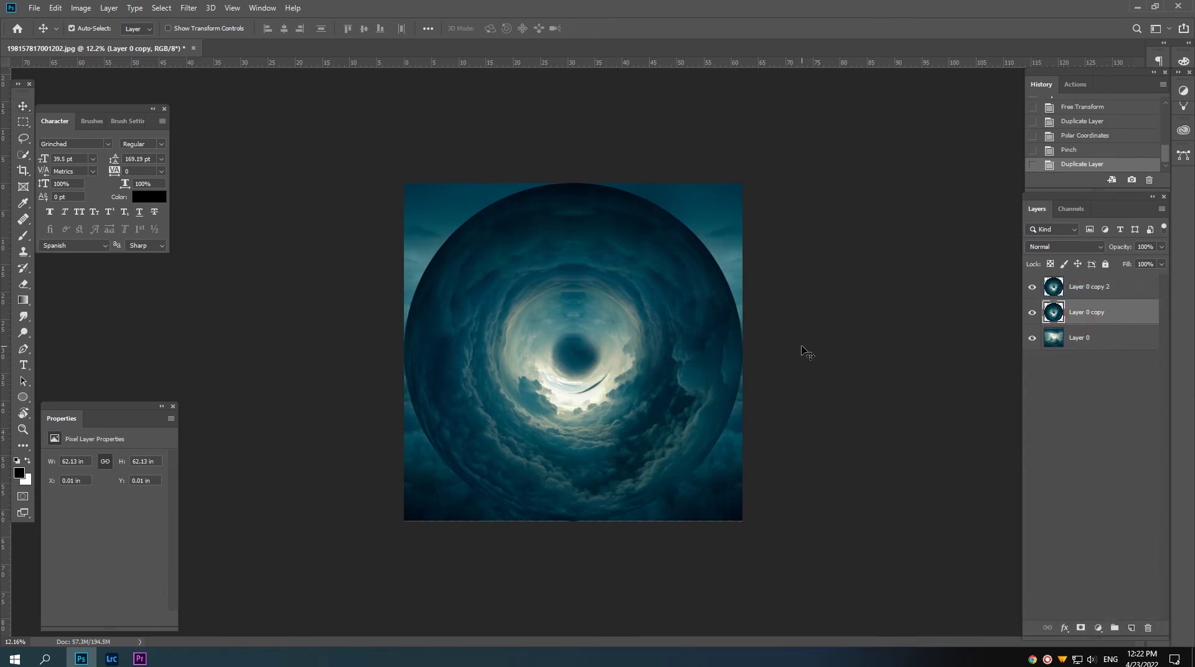
- Scale Layer 0 copy to about 143.8% and rotate it to -66.18°
key(ctrl+t)
scroll(655, 301, down, 2)
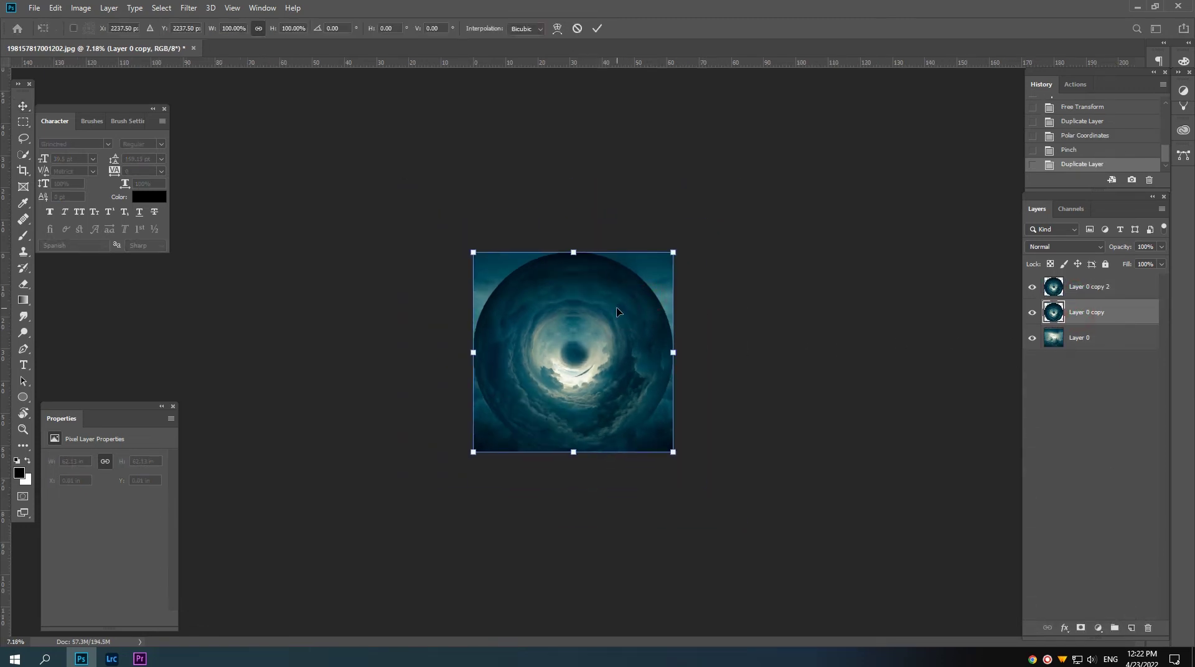
drag(677, 254, 744, 208)
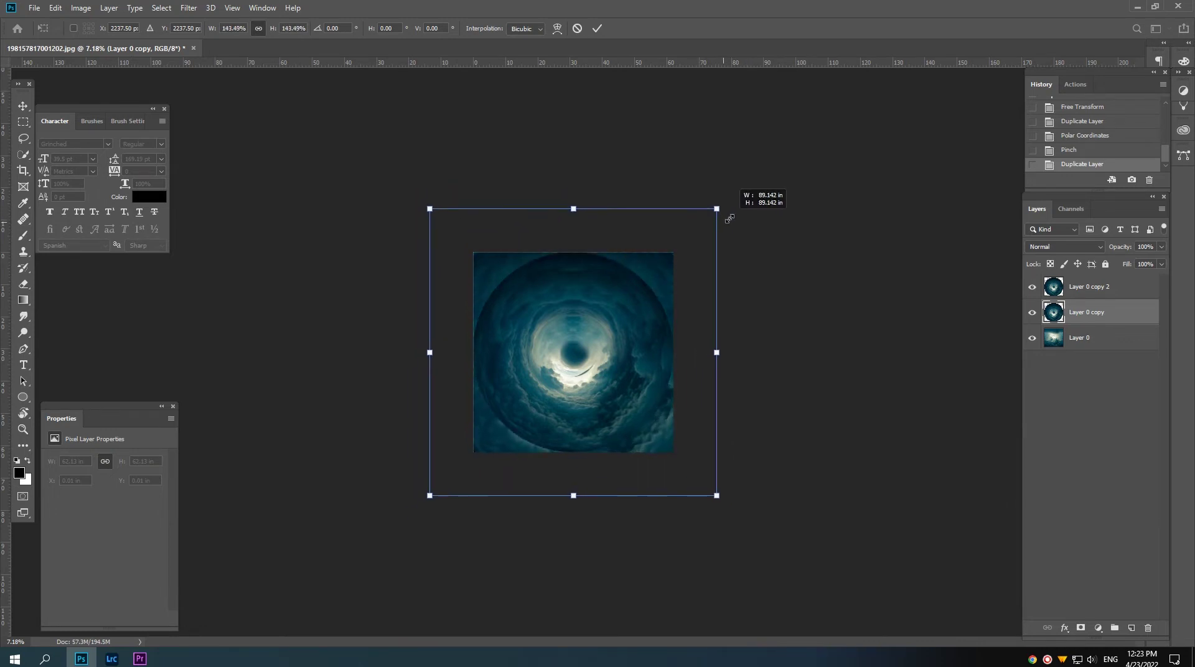
mouse_move(746, 208)
mouse_down()
mouse_move(735, 222)
mouse_move(384, 347)
mouse_move(515, 151)
mouse_up()
key(Return)
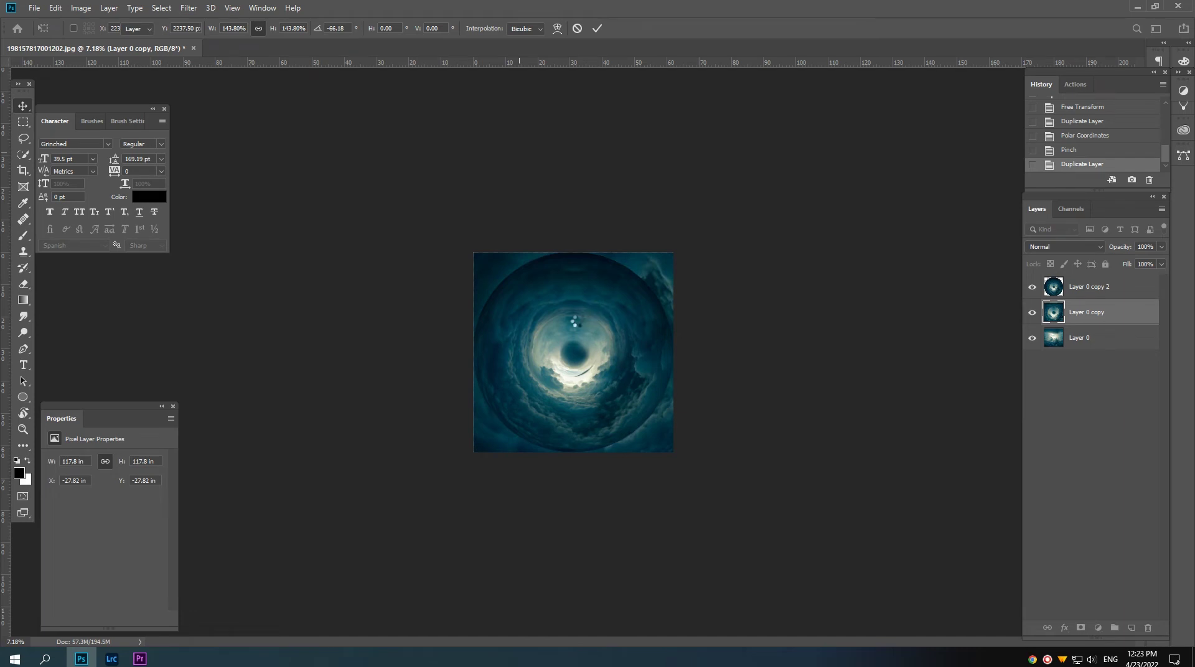
scroll(586, 345, up, 2)
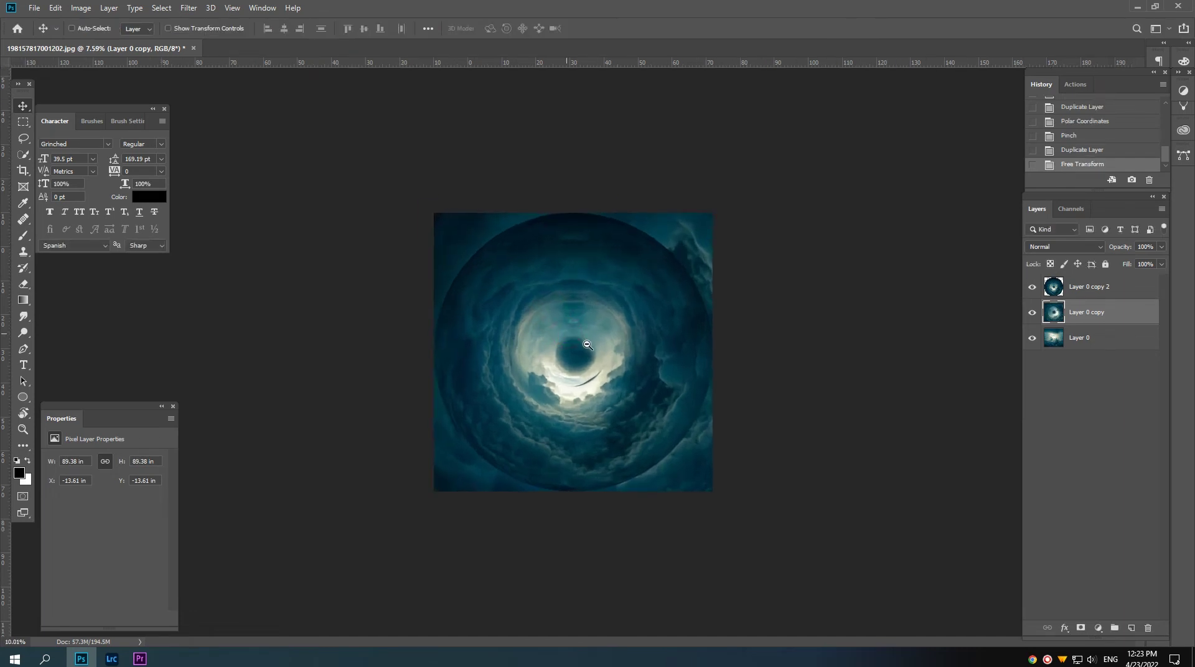
- Add a layer mask to Layer 0 copy 2 and choose the Soft Round brush
click(1112, 296)
click(1082, 629)
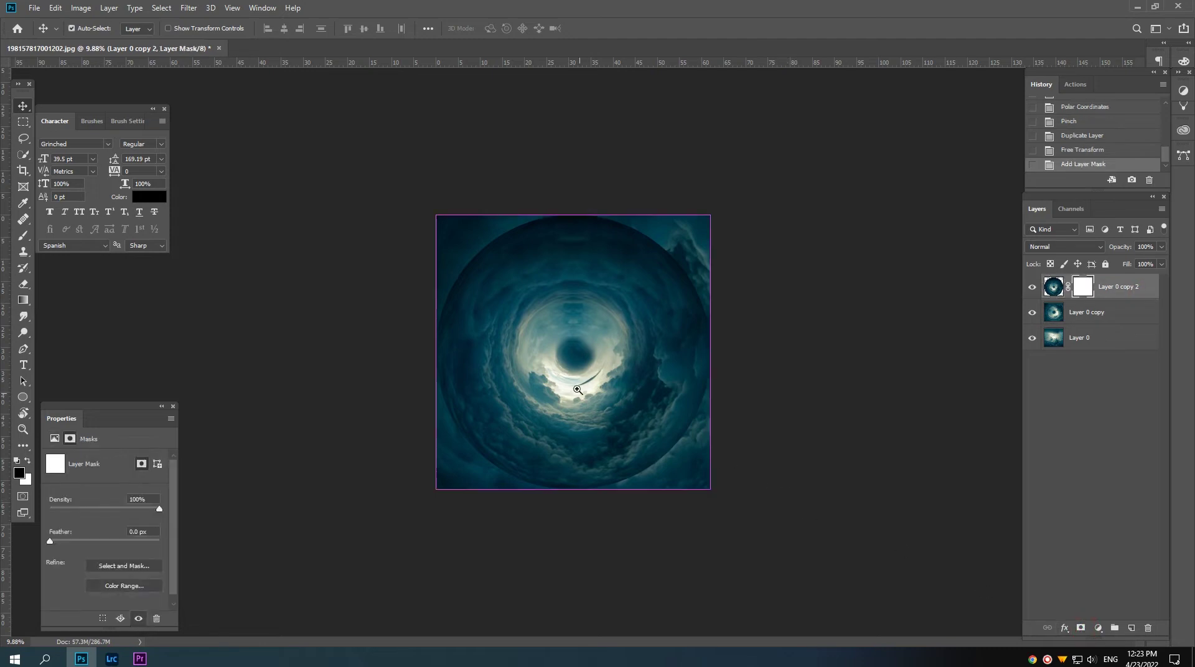
scroll(602, 405, up, 2)
key(b)
right_click(602, 430)
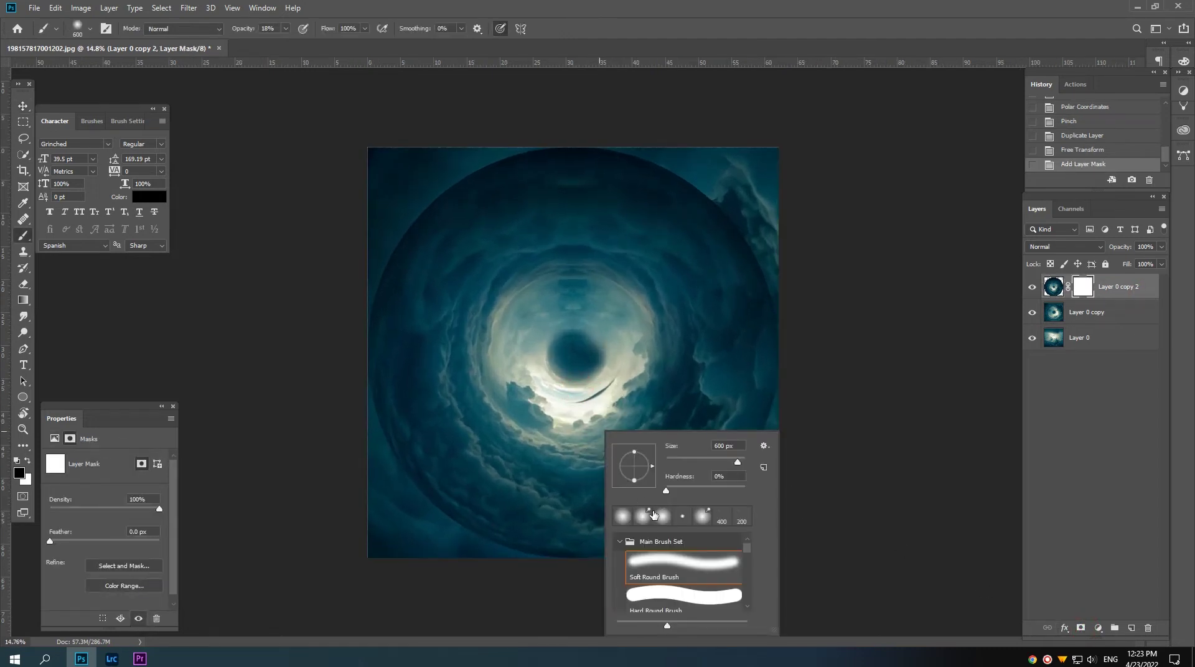
double_click(647, 564)
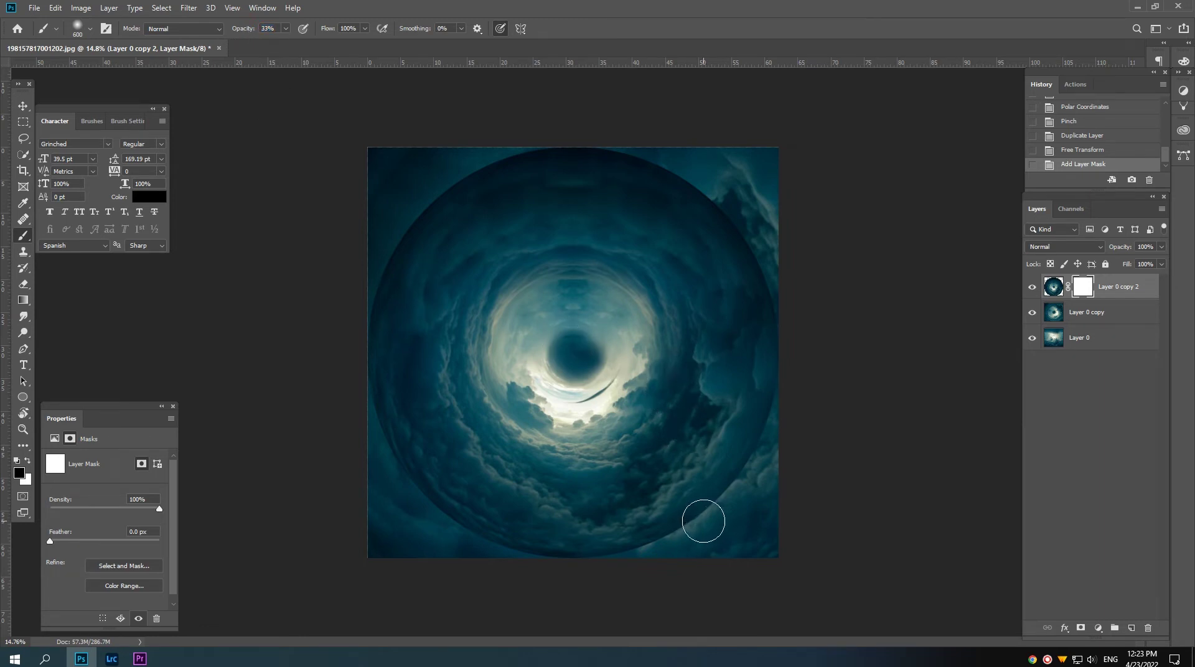
- Paint the mask with an 800 px brush to hide the lower-right, bottom and left rim
key(bracketright)
drag(704, 520, 616, 549)
mouse_move(704, 531)
mouse_down()
mouse_move(633, 563)
mouse_move(701, 542)
mouse_move(709, 521)
mouse_up()
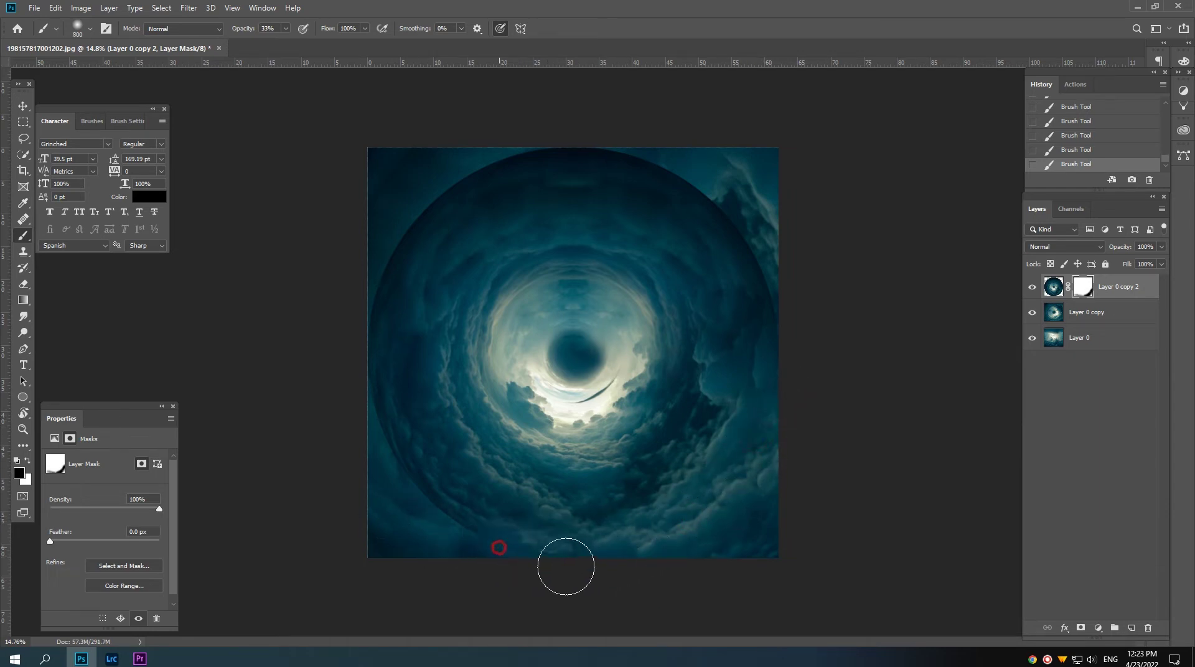
mouse_move(559, 557)
mouse_down()
mouse_move(503, 550)
mouse_move(547, 561)
mouse_up()
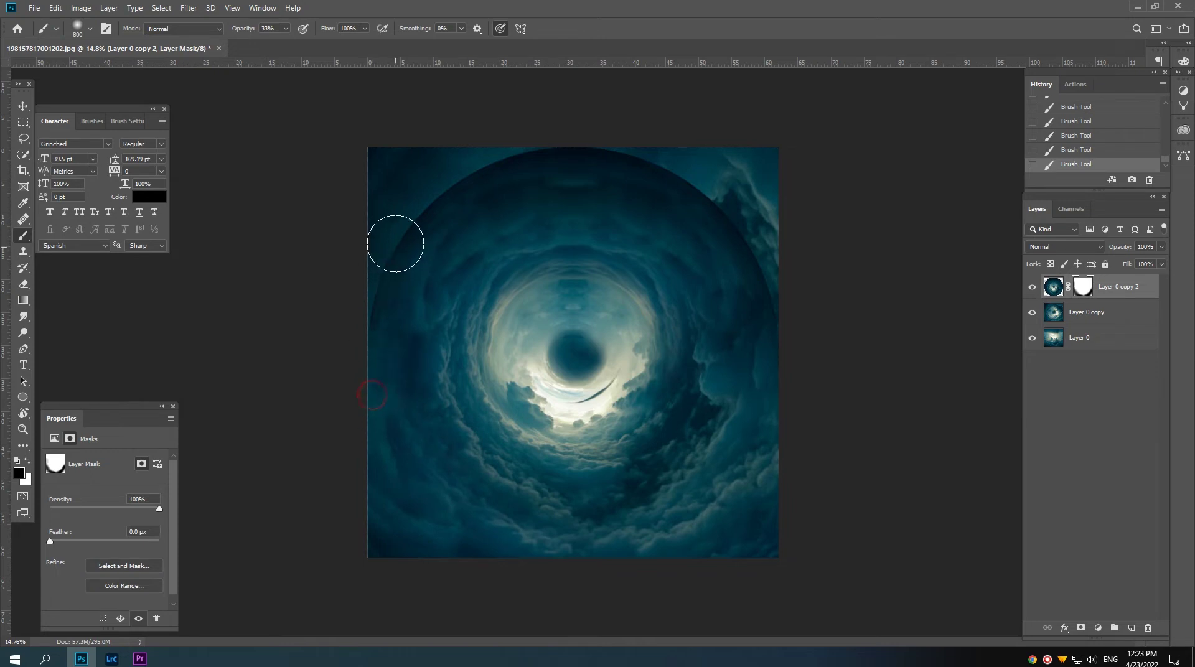
drag(394, 256, 384, 281)
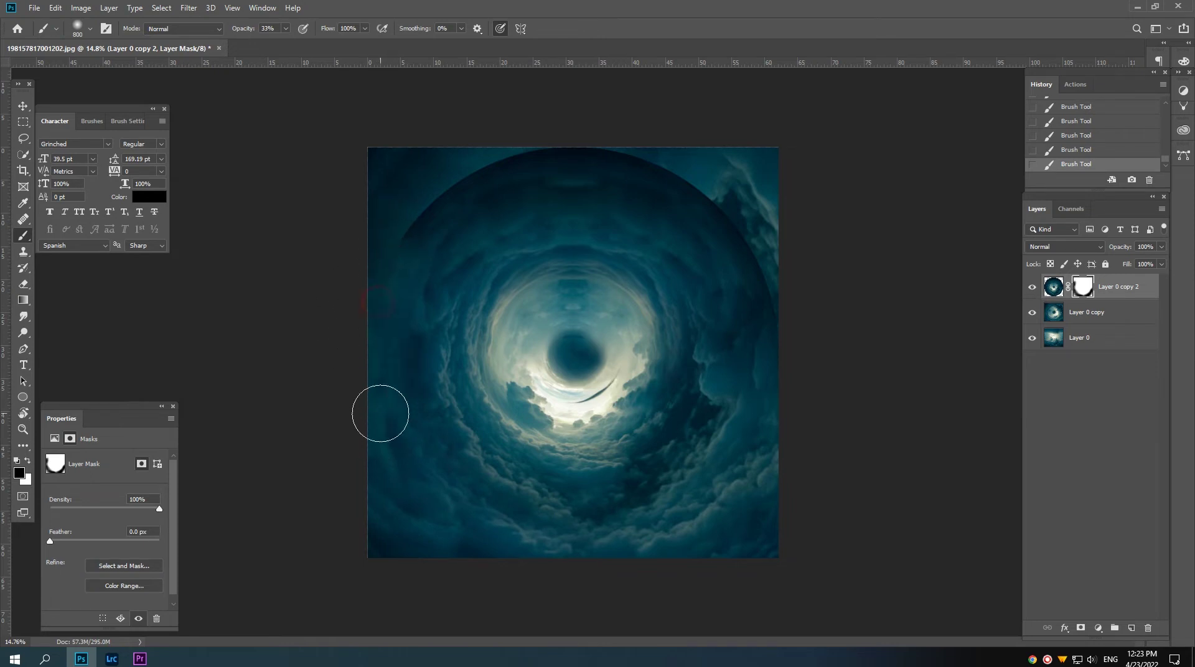
click(392, 256)
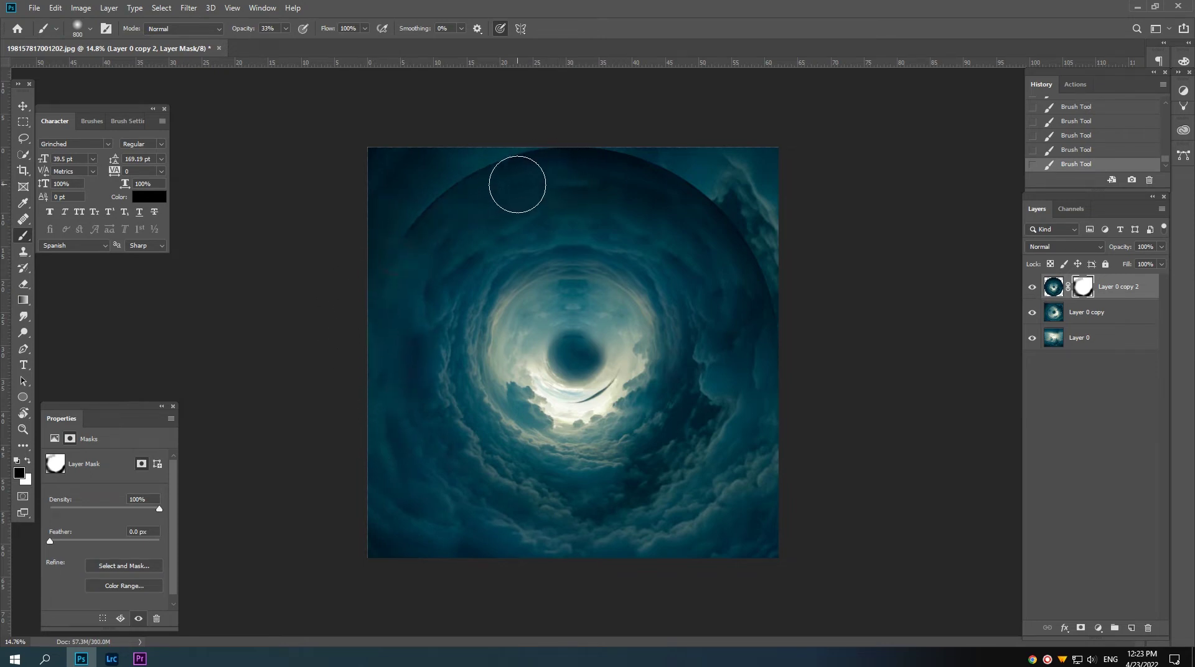
- Brush away the remaining rim along the top, right and left at 33% opacity
click(532, 155)
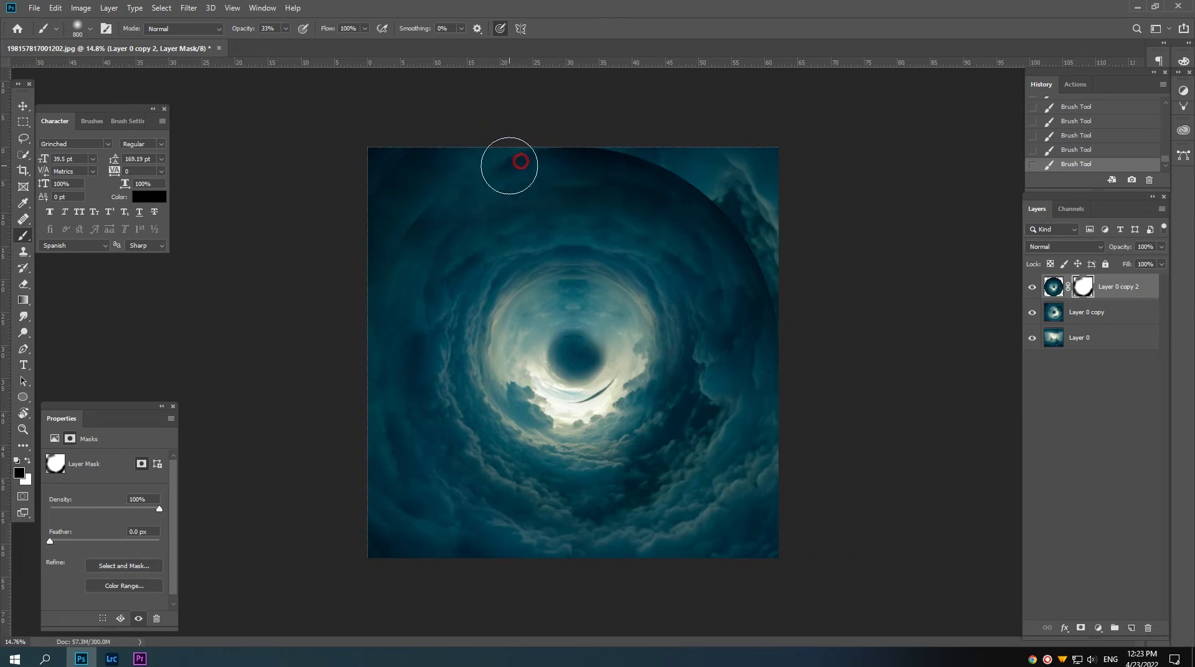
click(437, 206)
click(522, 140)
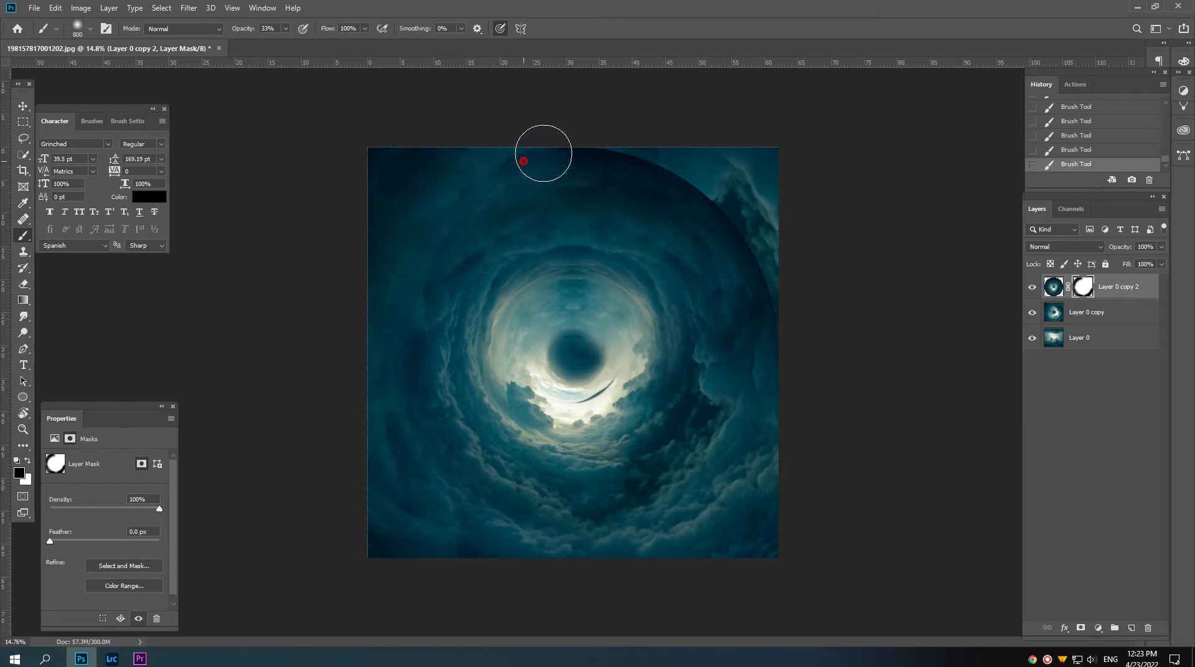
drag(647, 157, 770, 216)
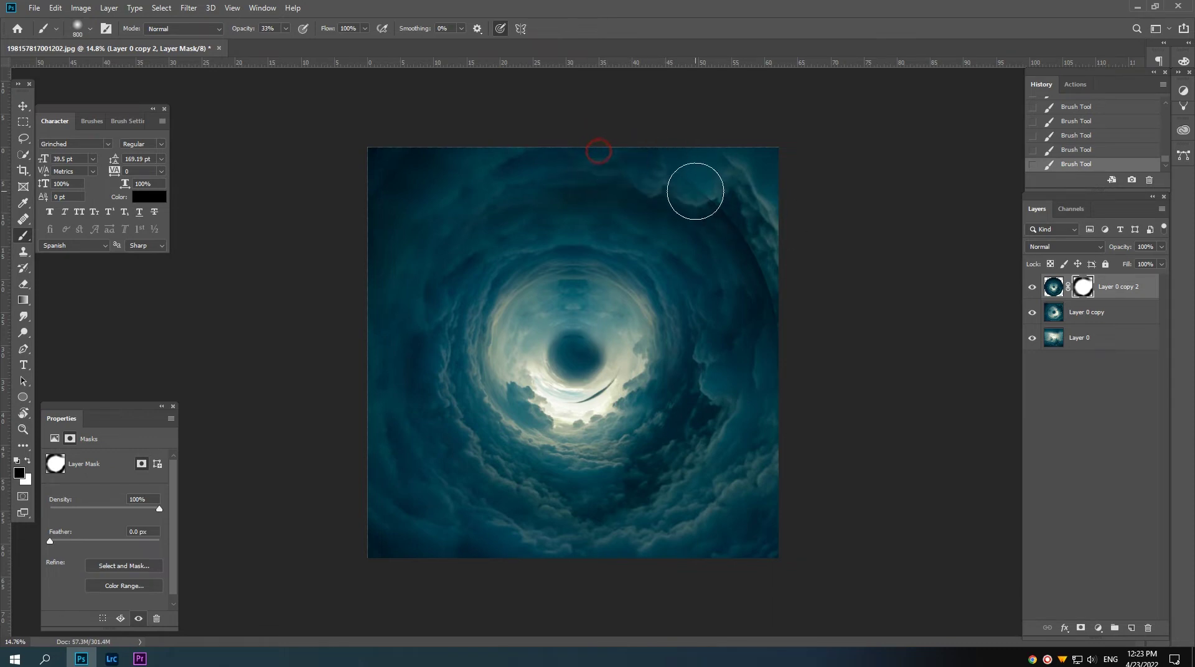
mouse_move(661, 178)
mouse_down()
mouse_move(737, 209)
mouse_move(774, 336)
mouse_move(745, 226)
mouse_up()
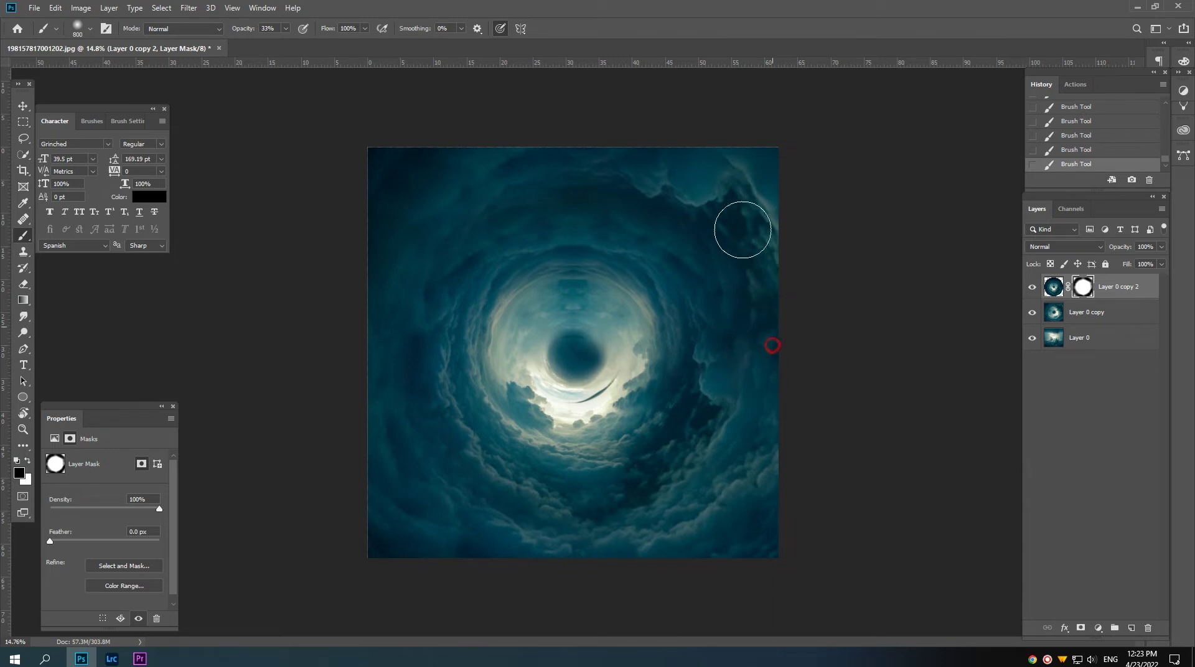
drag(765, 346, 728, 218)
drag(549, 131, 512, 128)
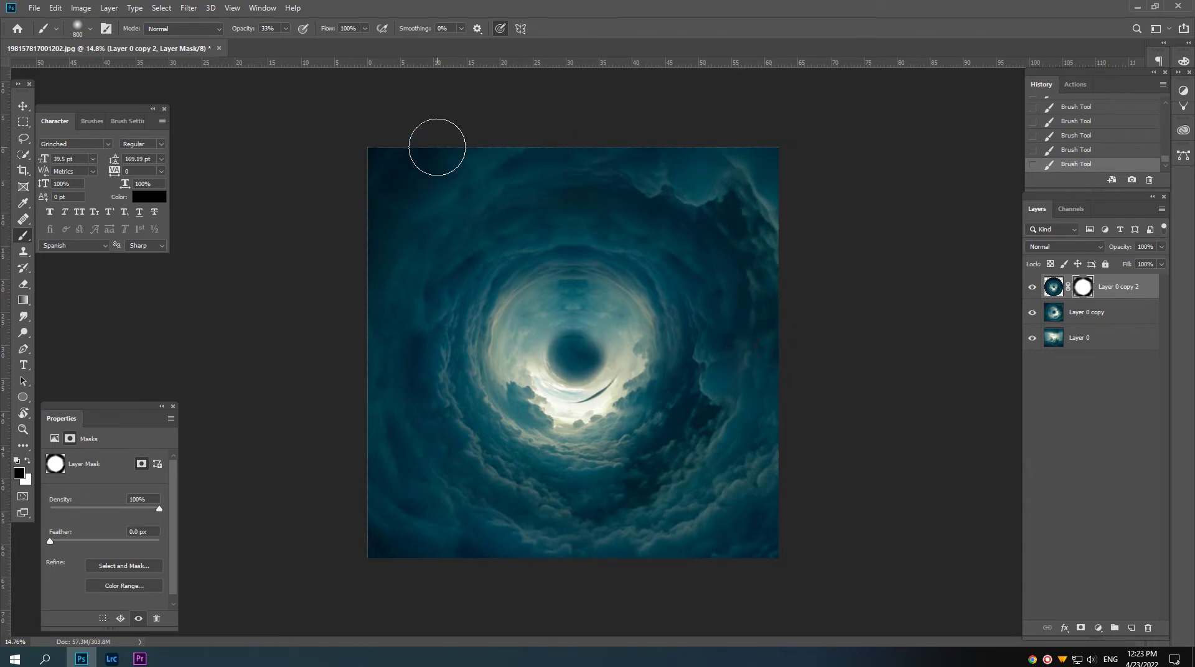
drag(424, 151, 380, 409)
drag(560, 512, 598, 514)
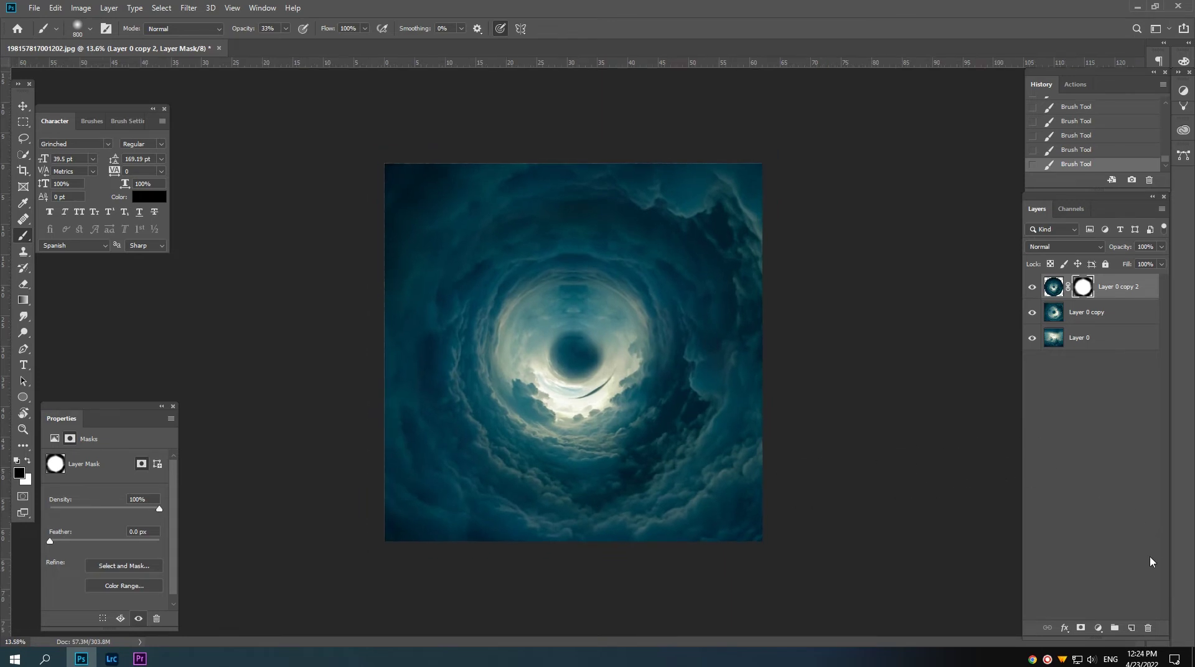
- Add a new empty layer set to Multiply blend mode above the tunnel
click(1130, 628)
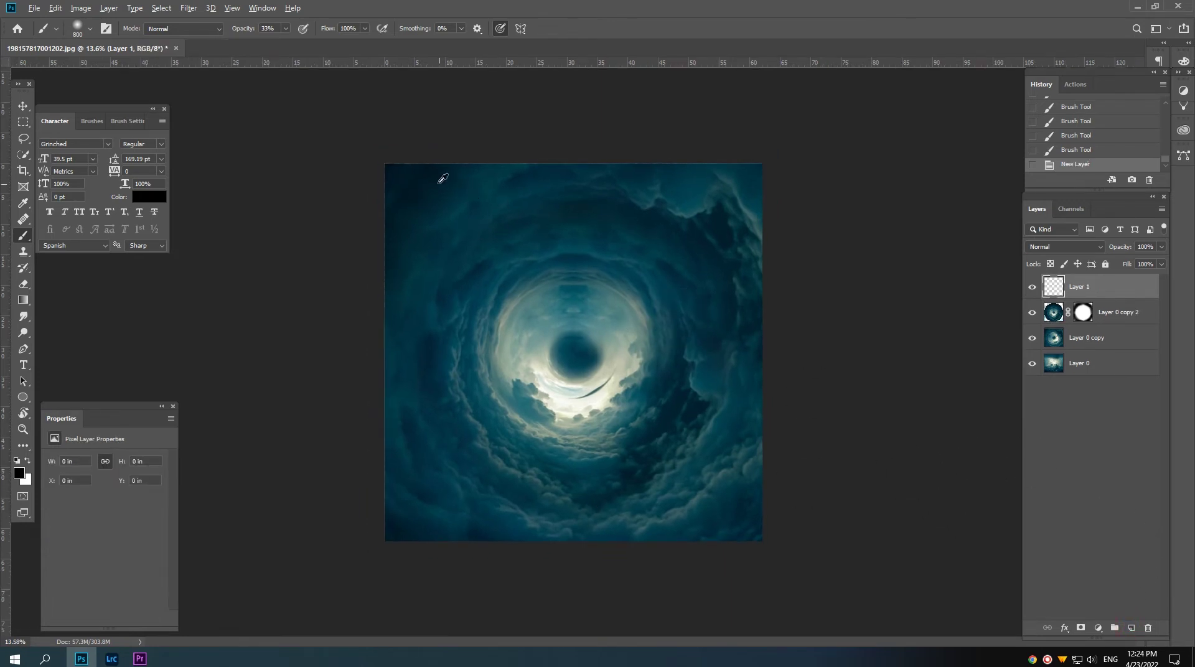
click(1067, 248)
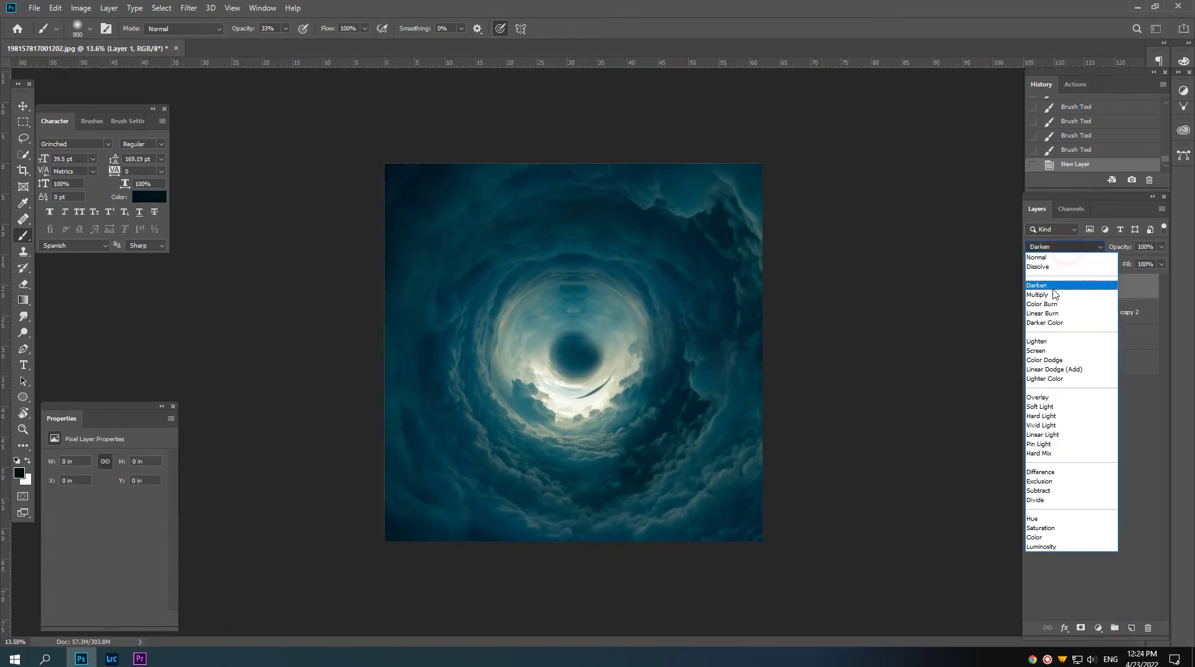
click(1057, 283)
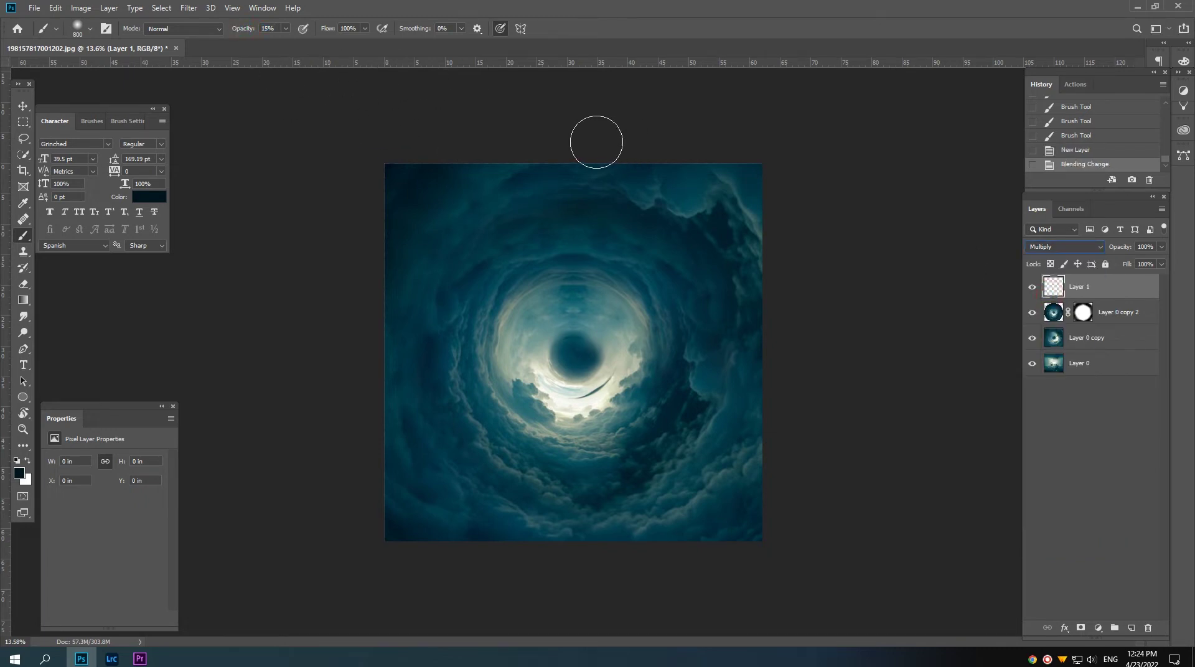
- With a 1000 px soft brush, darken the upper-right area and right edge
key(bracketright)
key(bracketright)
drag(621, 138, 829, 195)
drag(710, 144, 760, 301)
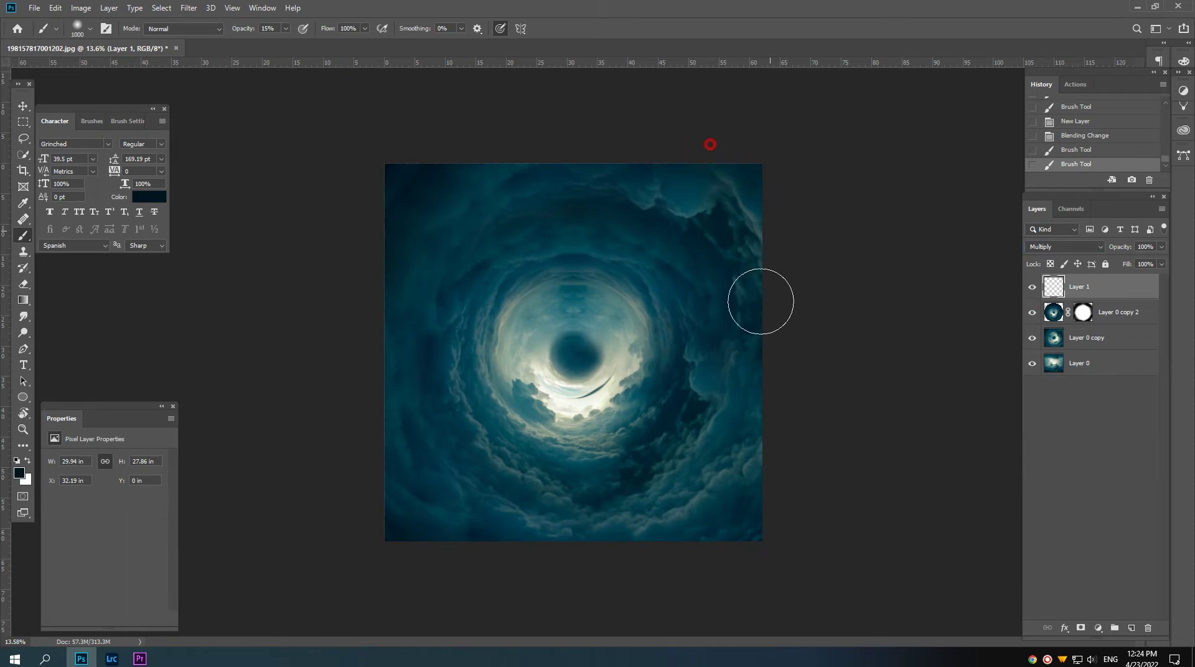
drag(778, 408, 693, 555)
drag(771, 496, 675, 578)
- Enlarge the brush to 1200 px and darken the bottom edge and top-left corner
key(bracketright)
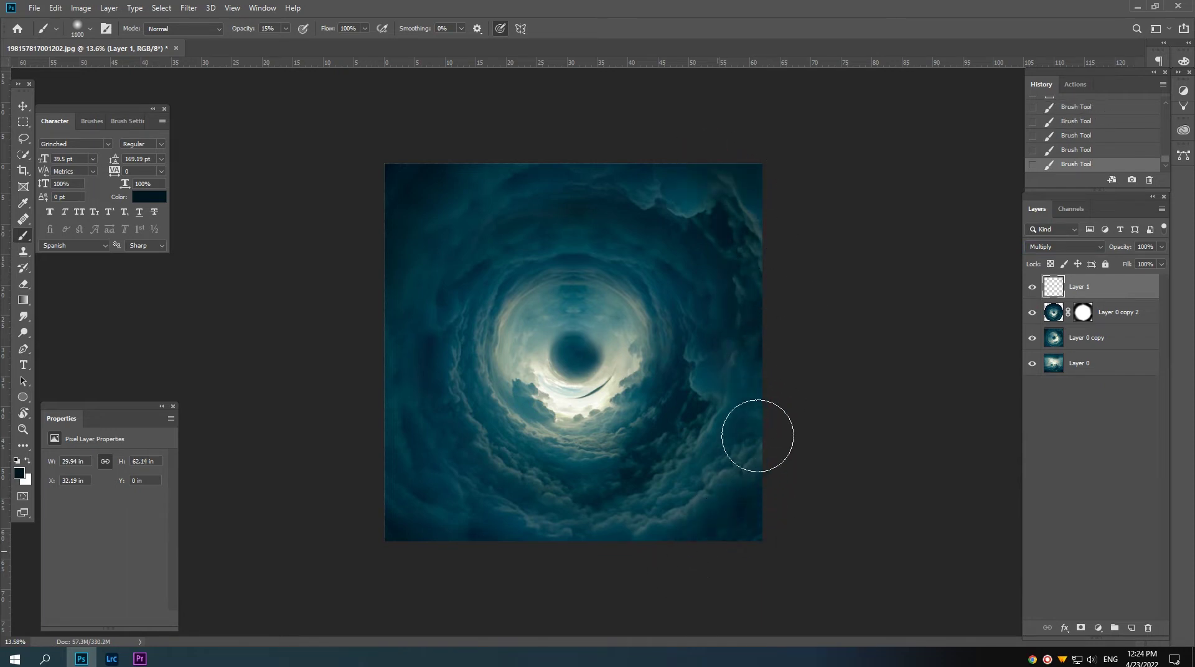
key(bracketright)
drag(768, 523, 413, 529)
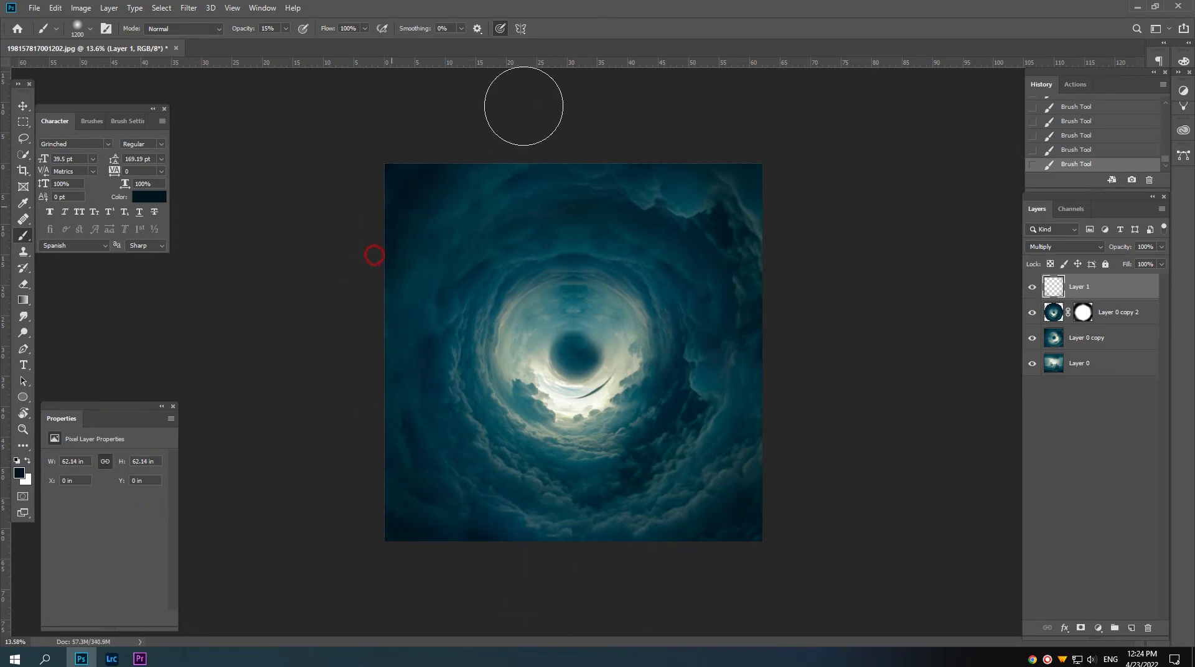
click(446, 133)
click(524, 155)
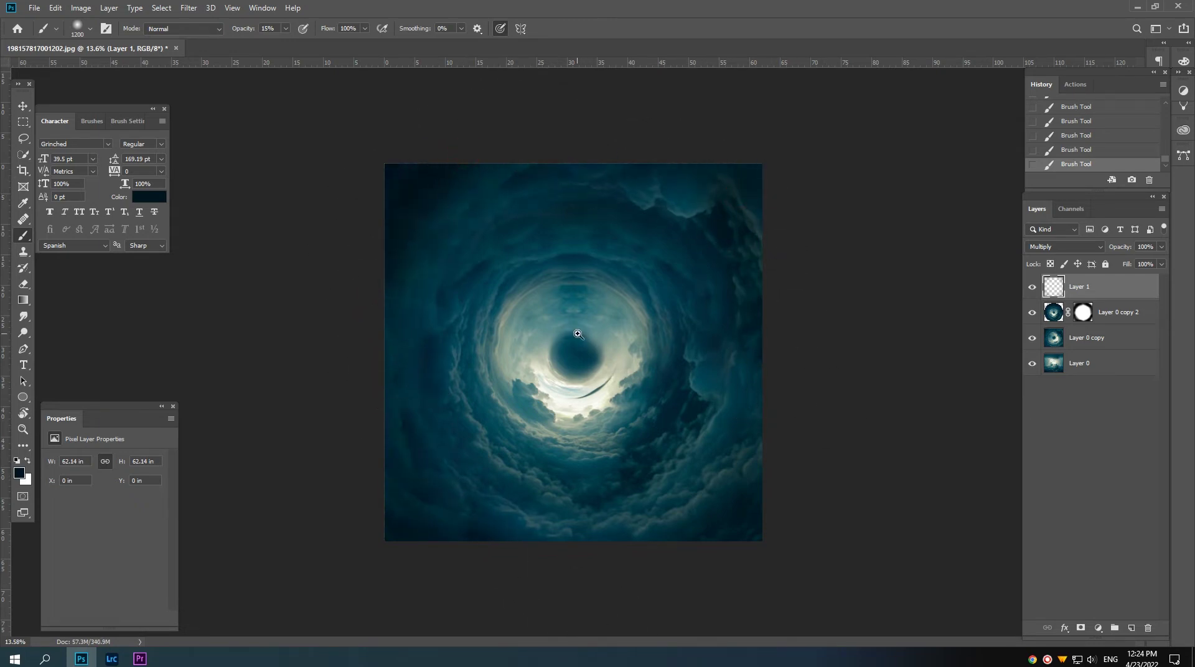
scroll(578, 334, up, 2)
scroll(594, 351, up, 2)
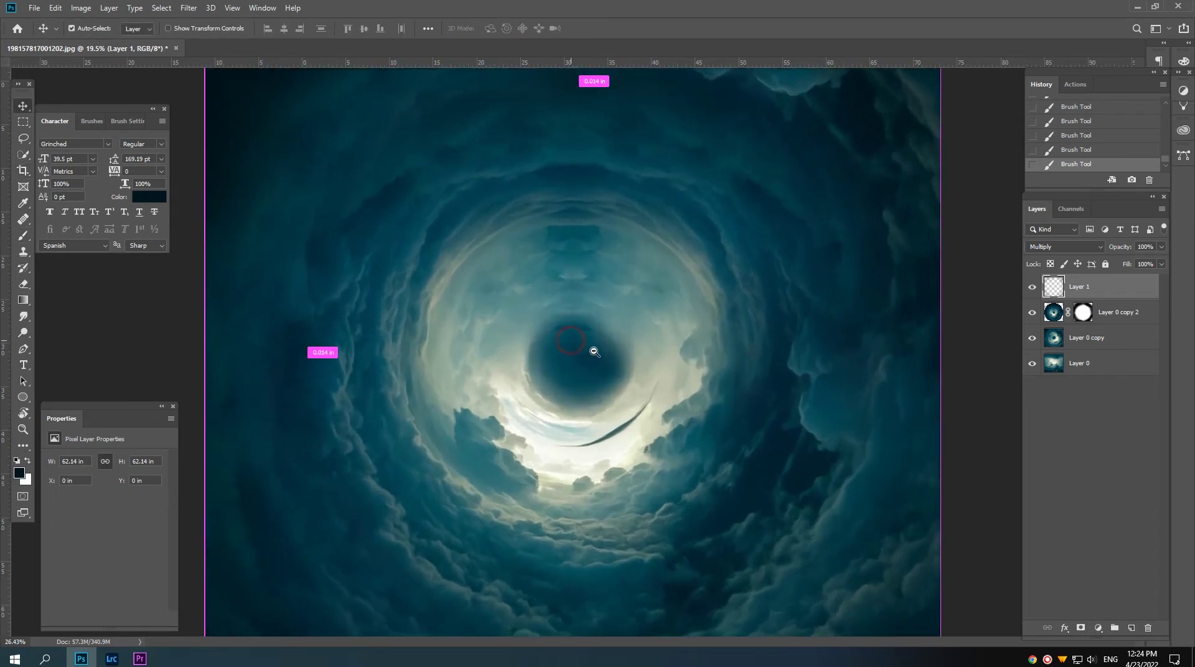
scroll(594, 351, down, 3)
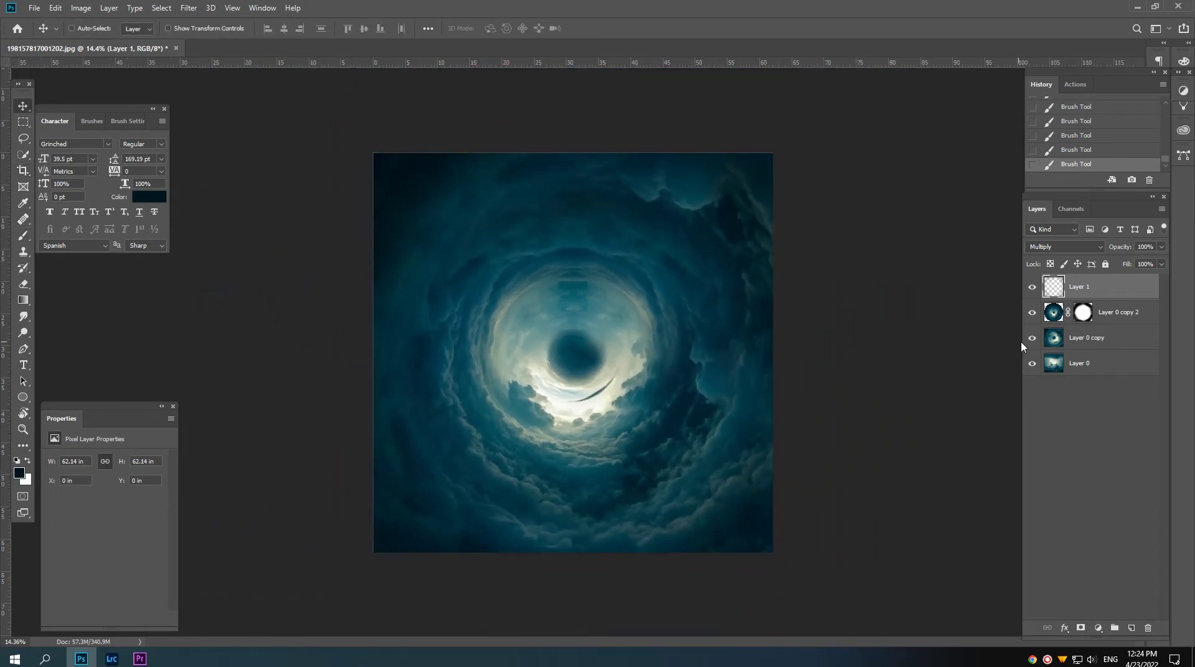
- Convert all four tunnel layers into one smart object named 'curly cloud', then start a new document
click(1089, 367)
shift+click(1108, 288)
right_click(1108, 288)
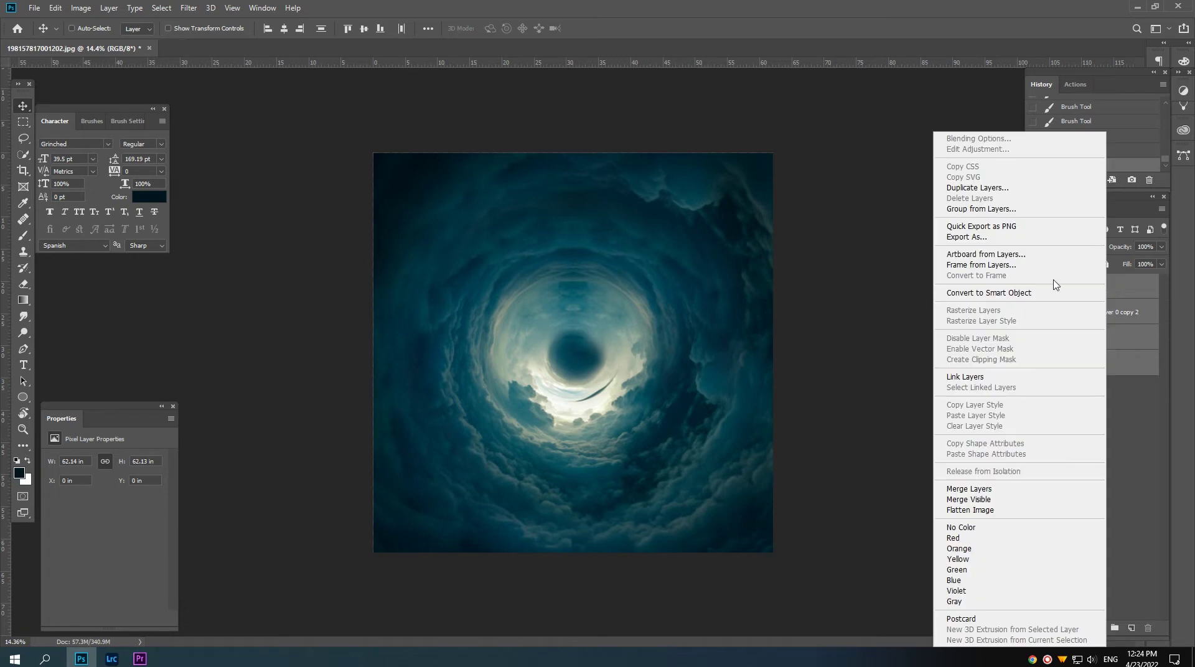
click(985, 293)
text(curly cloud)
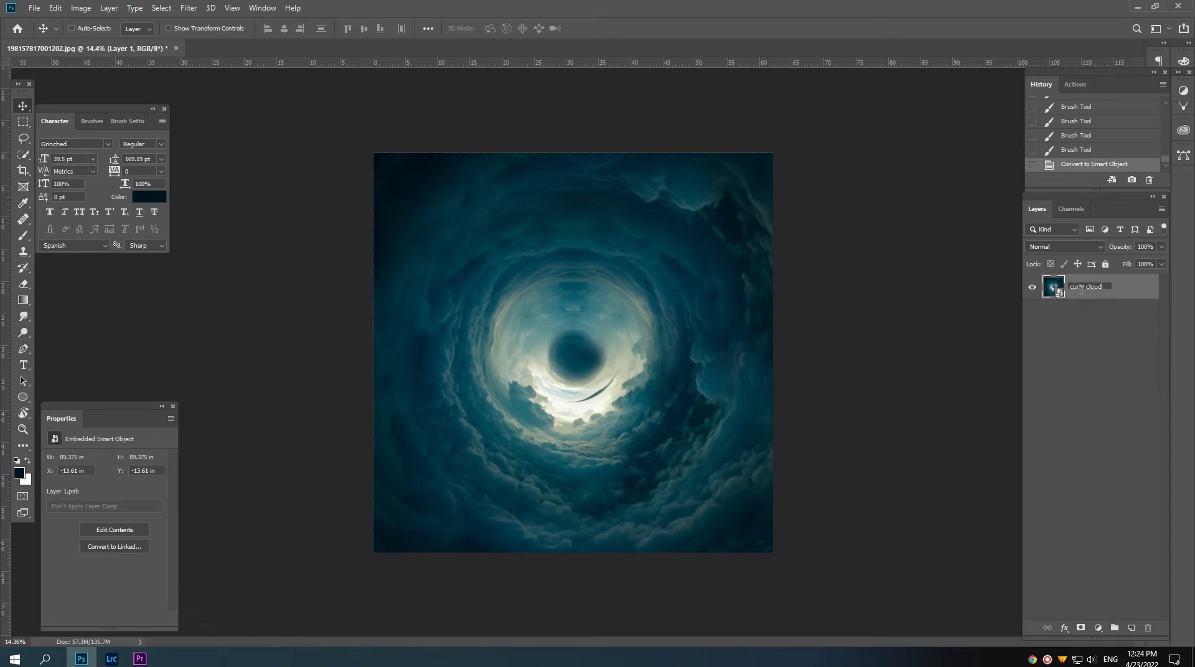
key(Return)
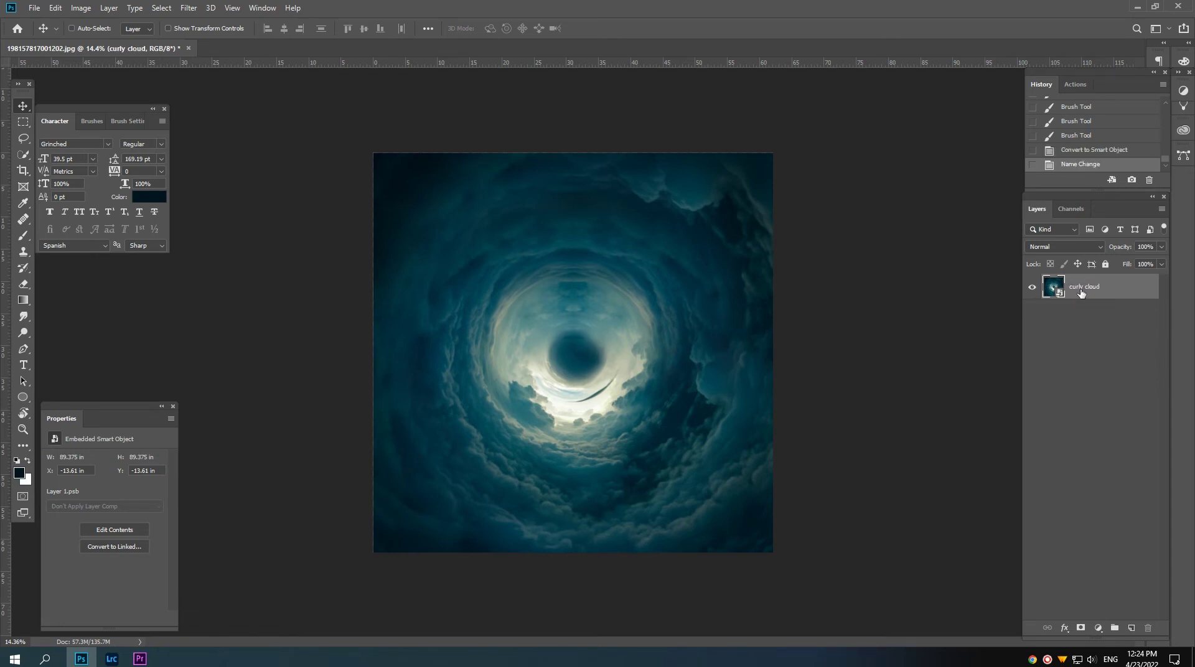
scroll(707, 380, up, 2)
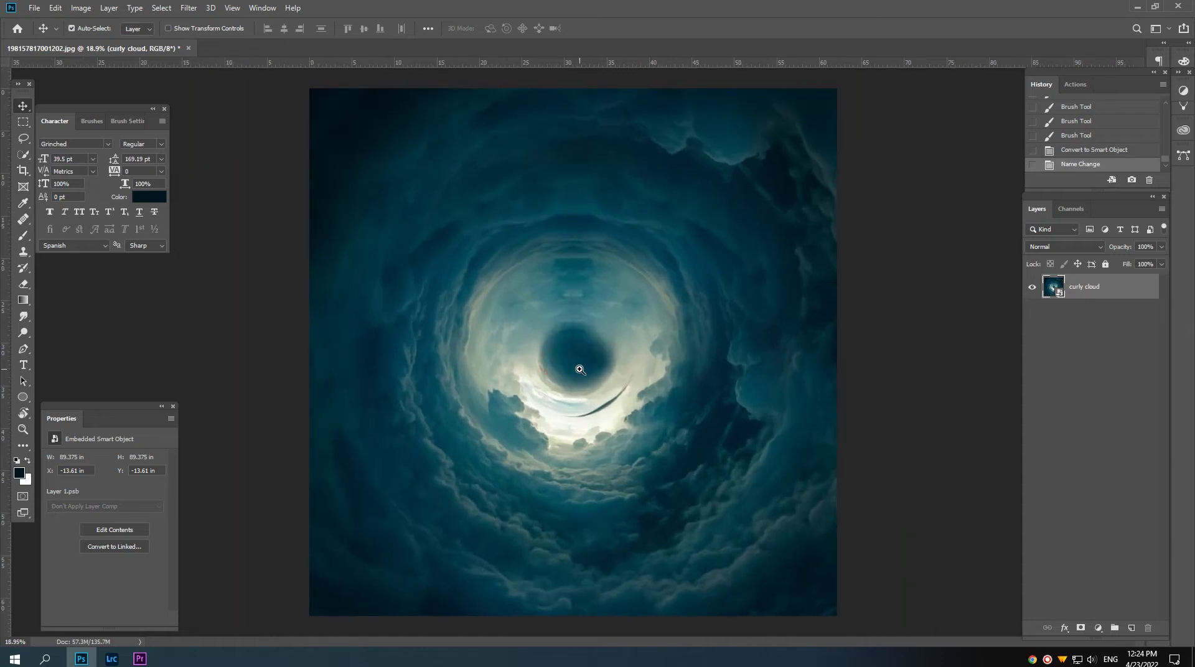
scroll(579, 369, down, 2)
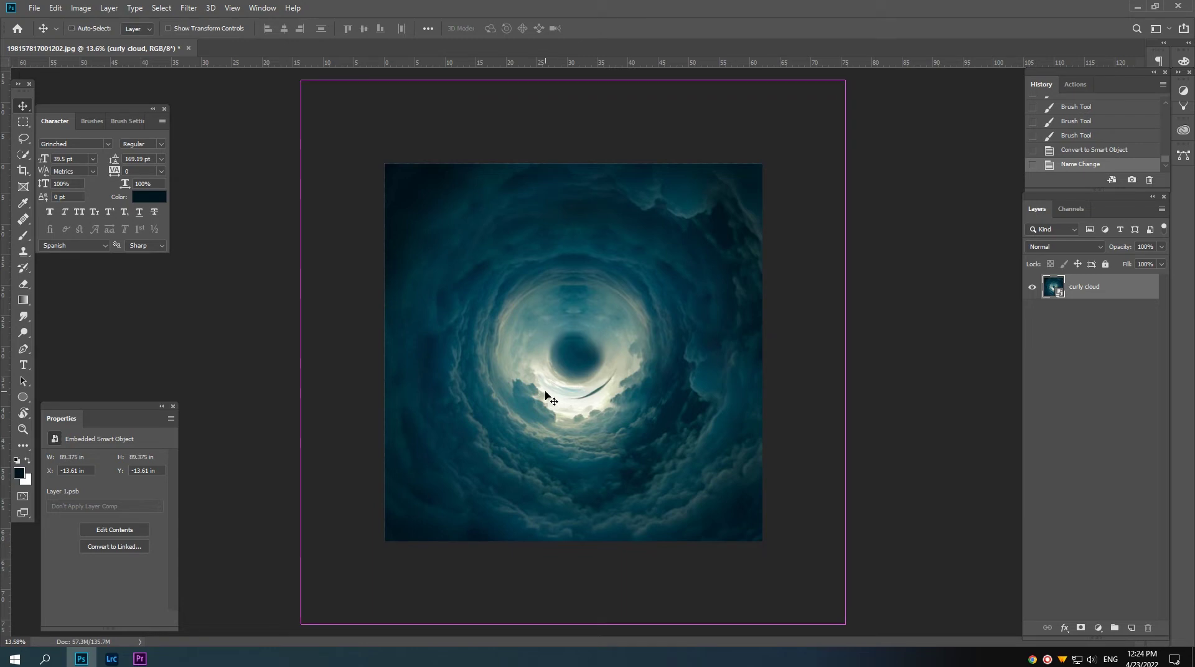
key(ctrl+n)
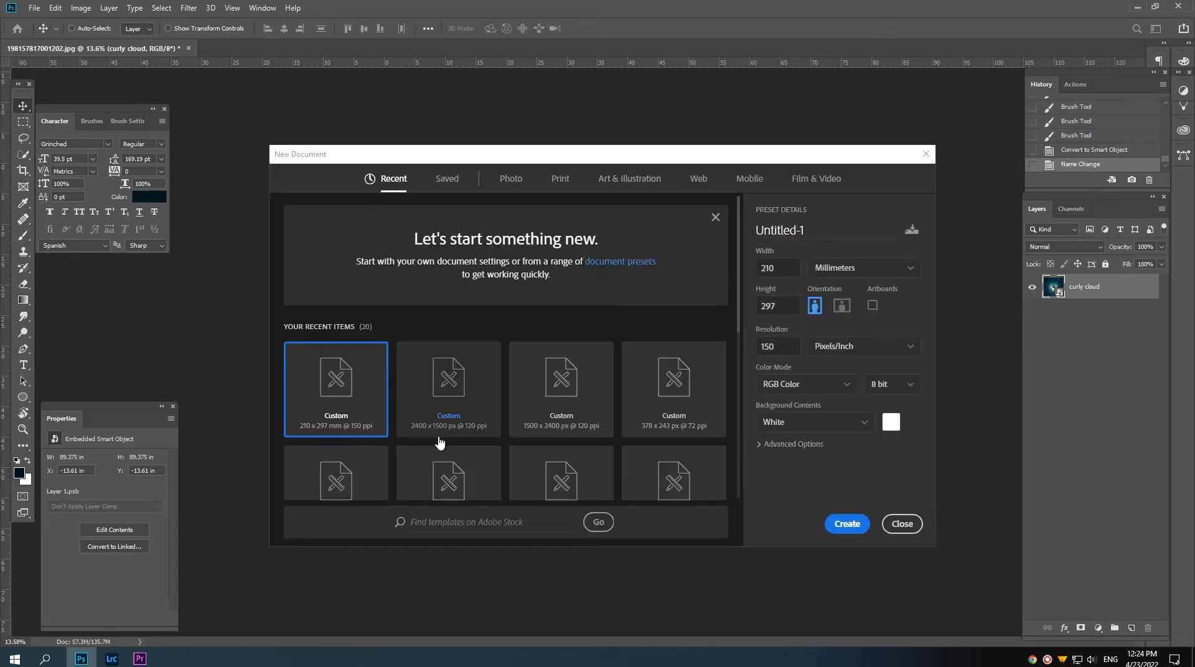
- Create a 2400 x 1500 px document and copy the curly cloud layer into it
click(433, 387)
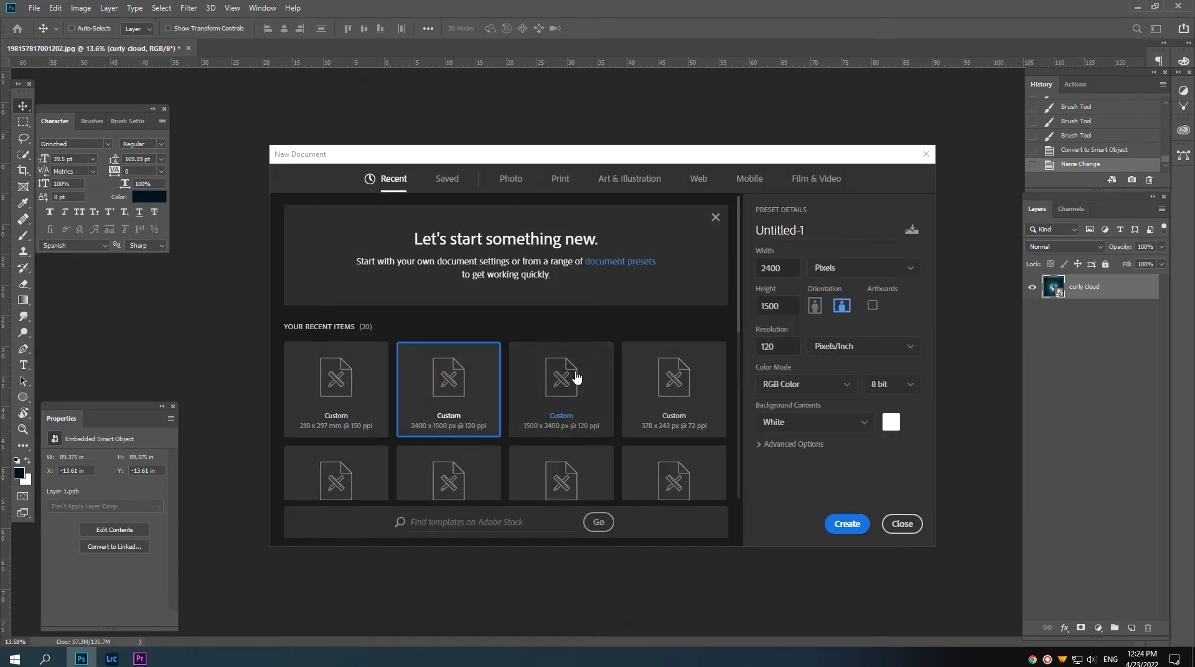
click(849, 528)
click(143, 49)
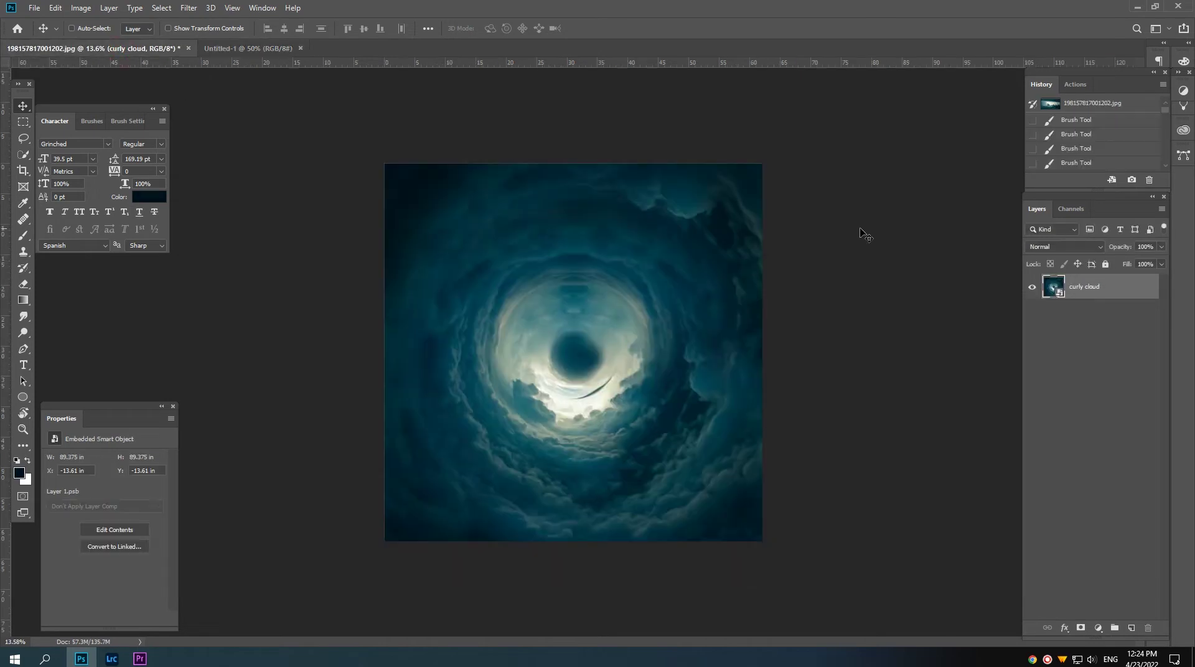
mouse_move(1084, 287)
mouse_down()
mouse_move(236, 48)
mouse_move(539, 330)
mouse_move(501, 336)
mouse_up()
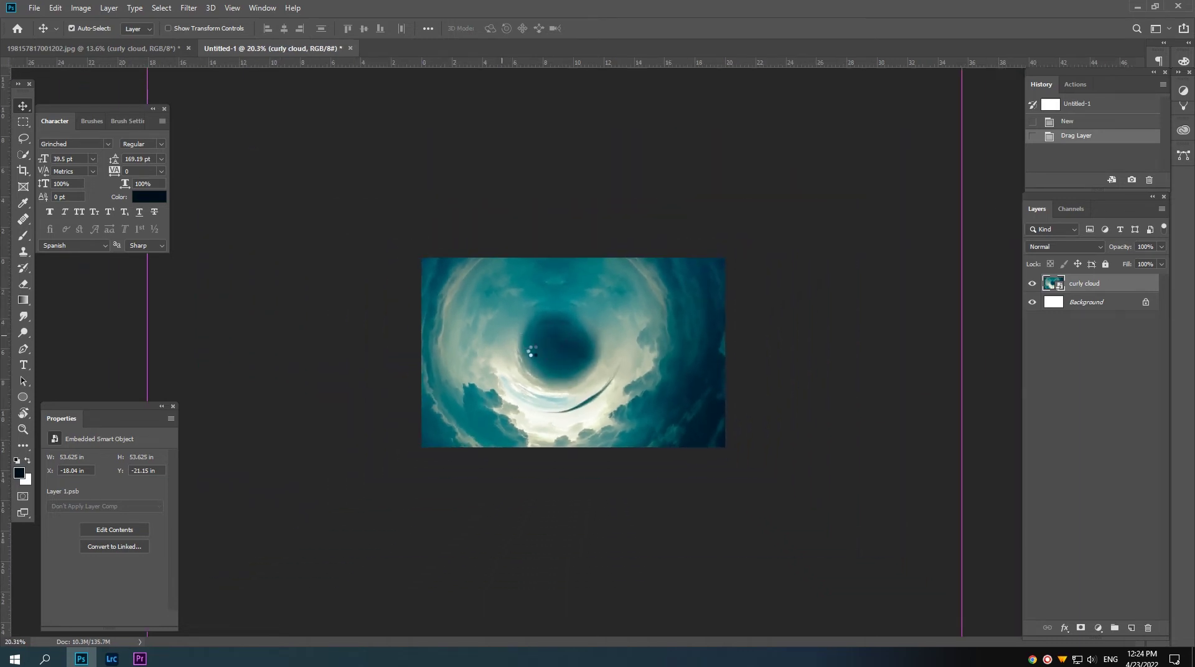
- Scale the curly cloud to about 16% so its tunnel spans the canvas height
key(ctrl+t)
key(ctrl+plus)
key(ctrl+0)
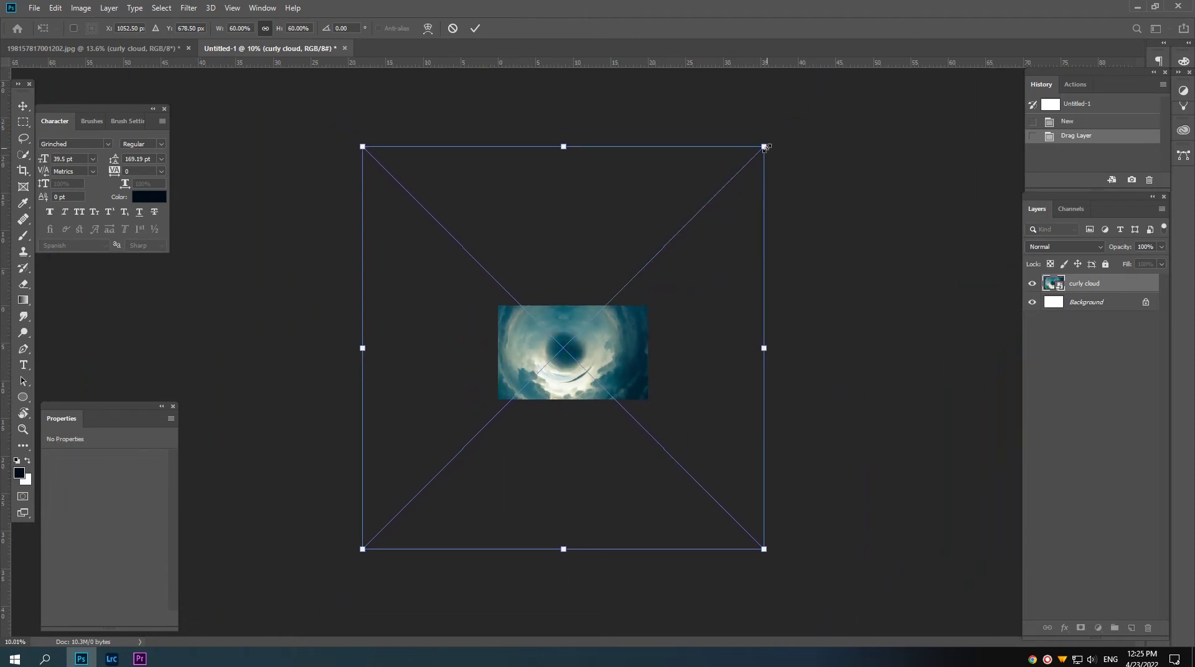
drag(766, 148, 603, 308)
key(ctrl+0)
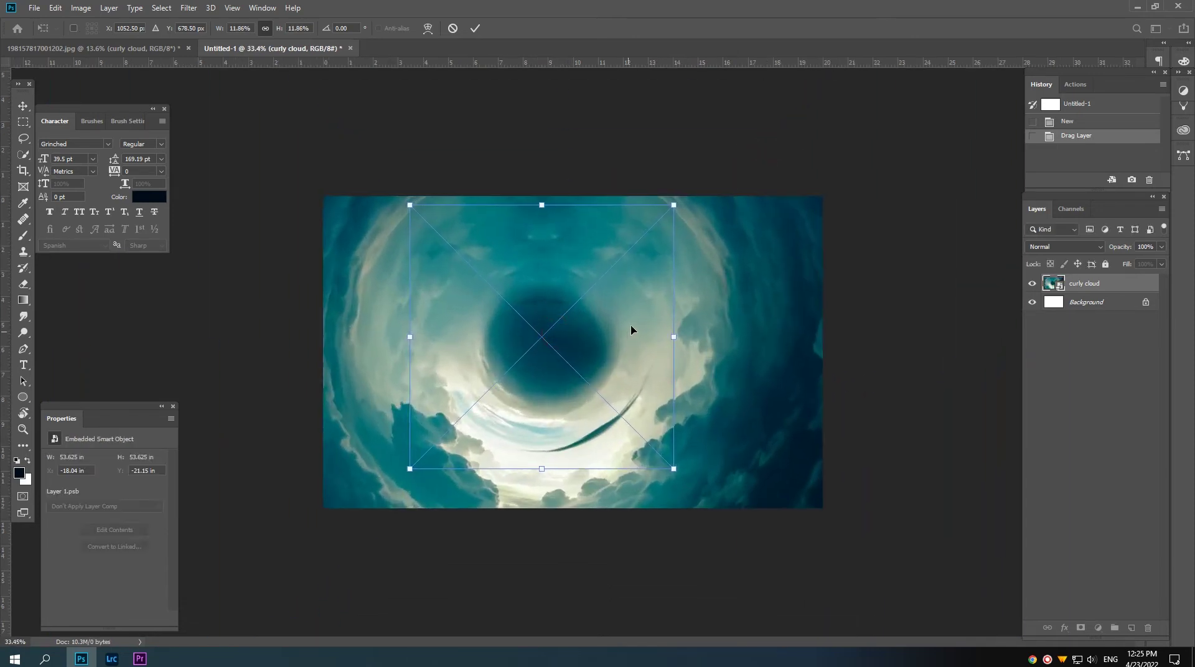
drag(673, 204, 719, 159)
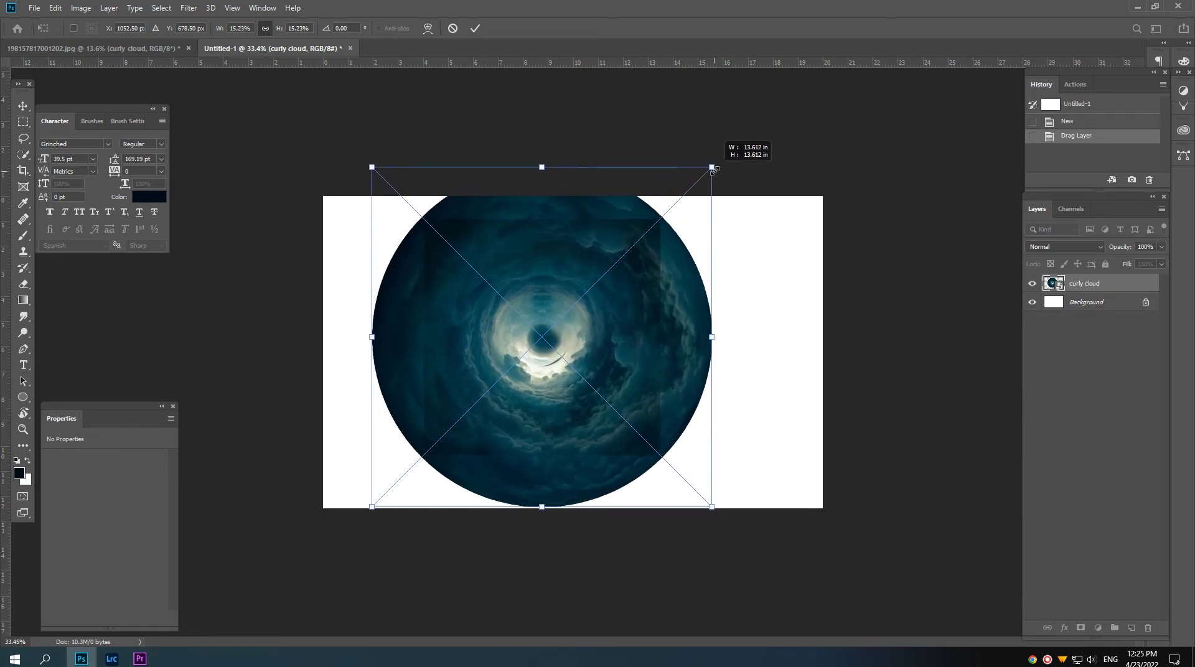
key(Return)
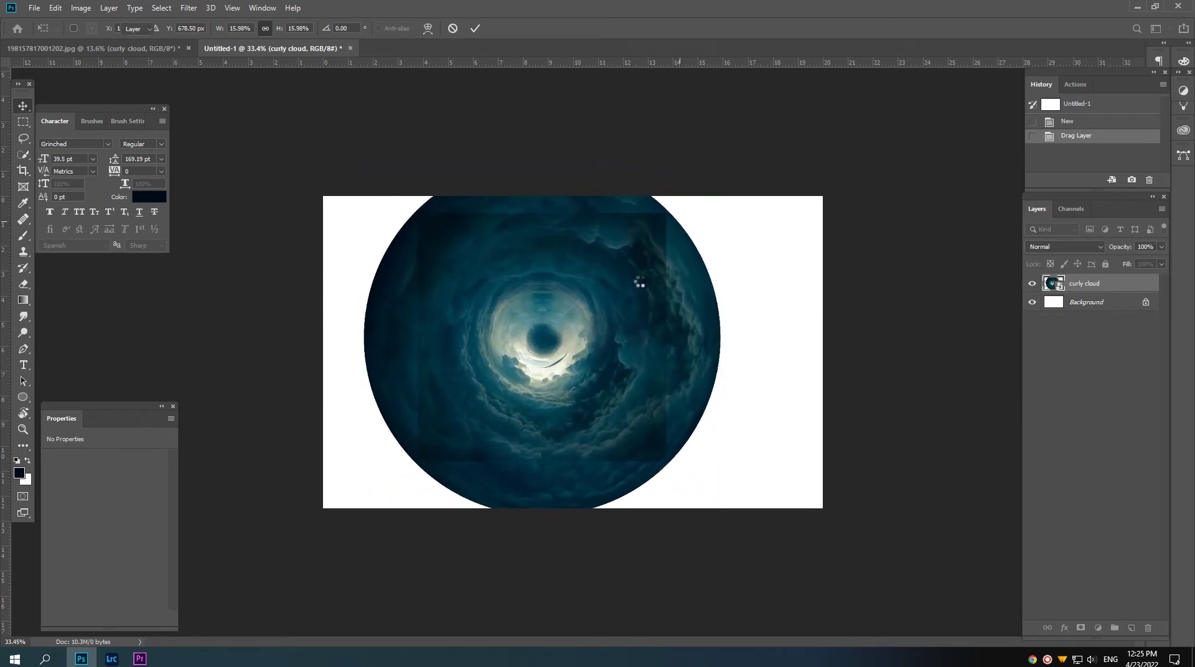
scroll(603, 301, up, 2)
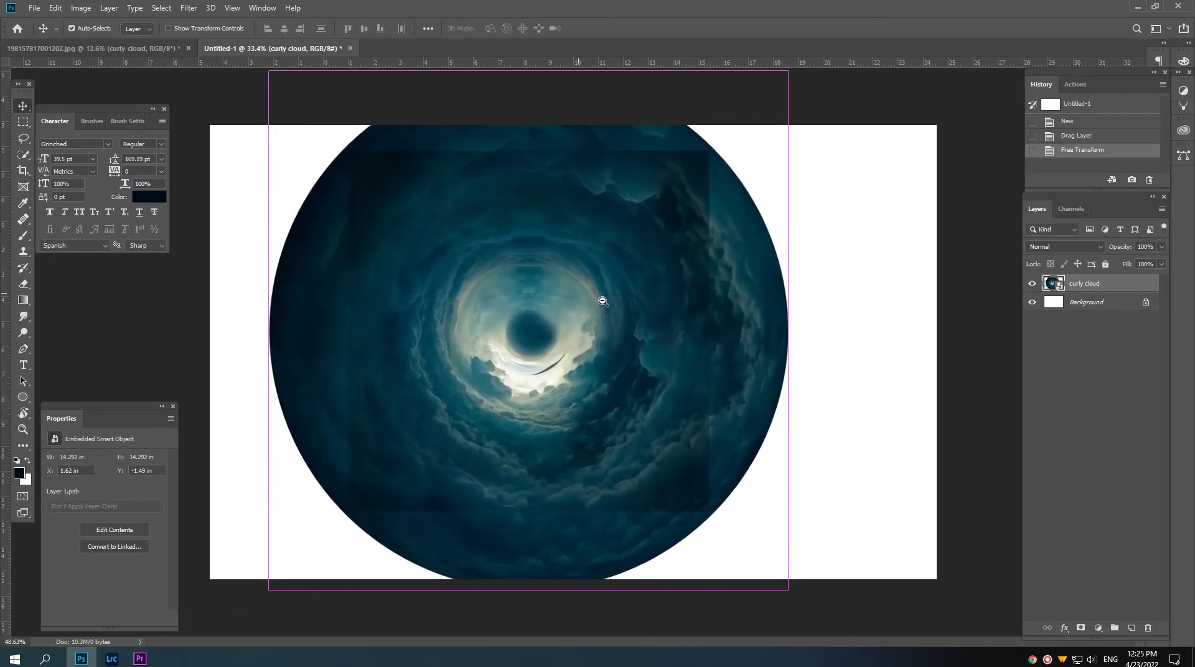
scroll(603, 301, down, 1)
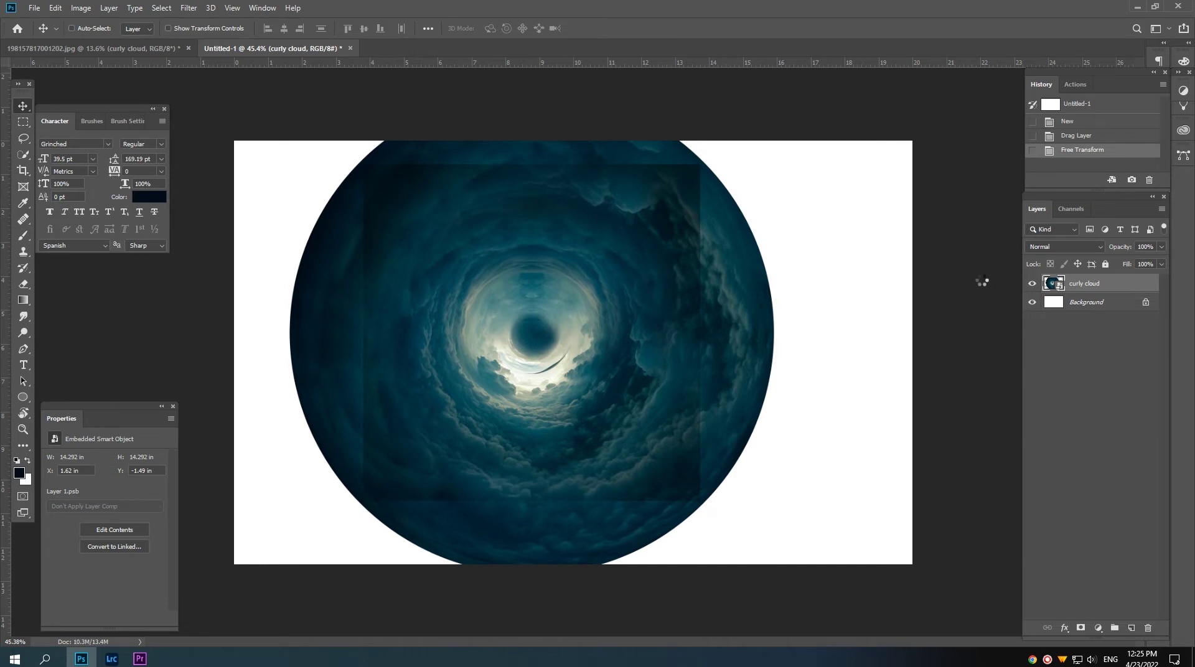
- Hide the darkening Layer 1 inside the curly cloud smart object, then save and close it
click(648, 296)
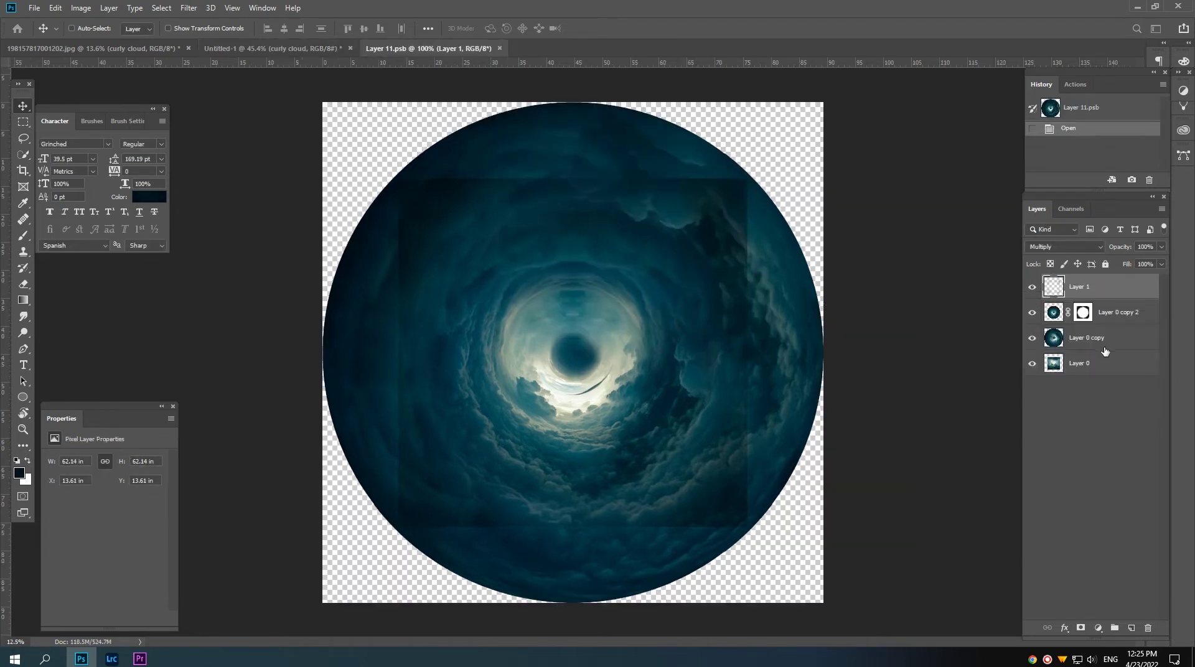
click(1032, 286)
key(ctrl+s)
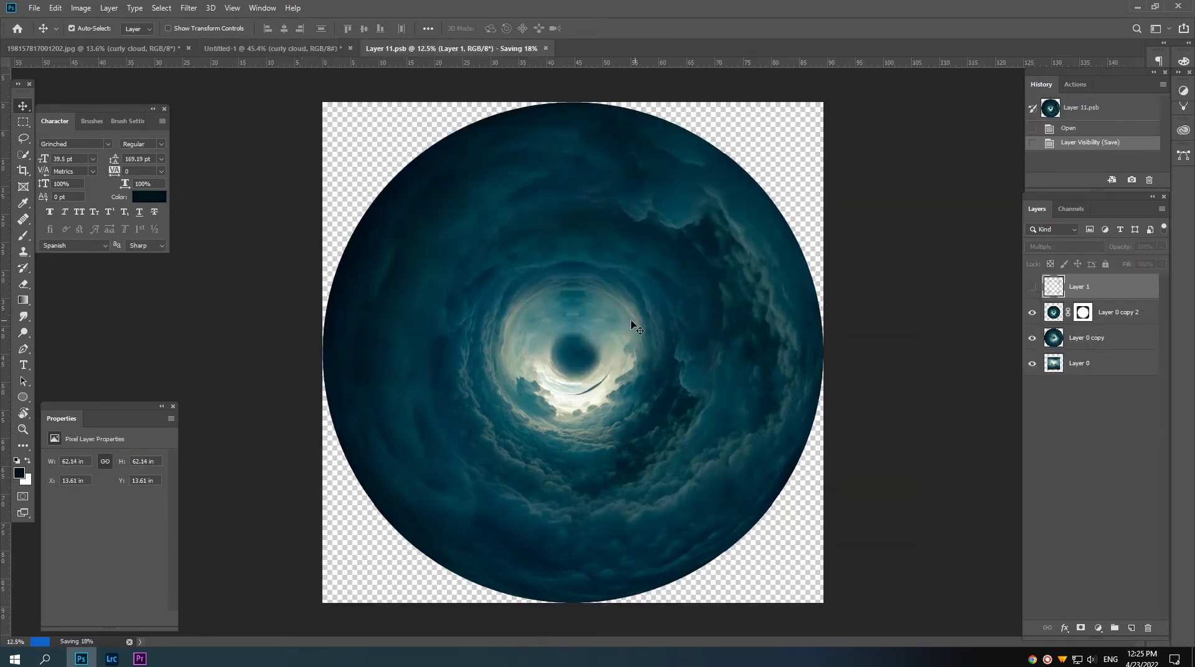
key(ctrl+w)
click(594, 246)
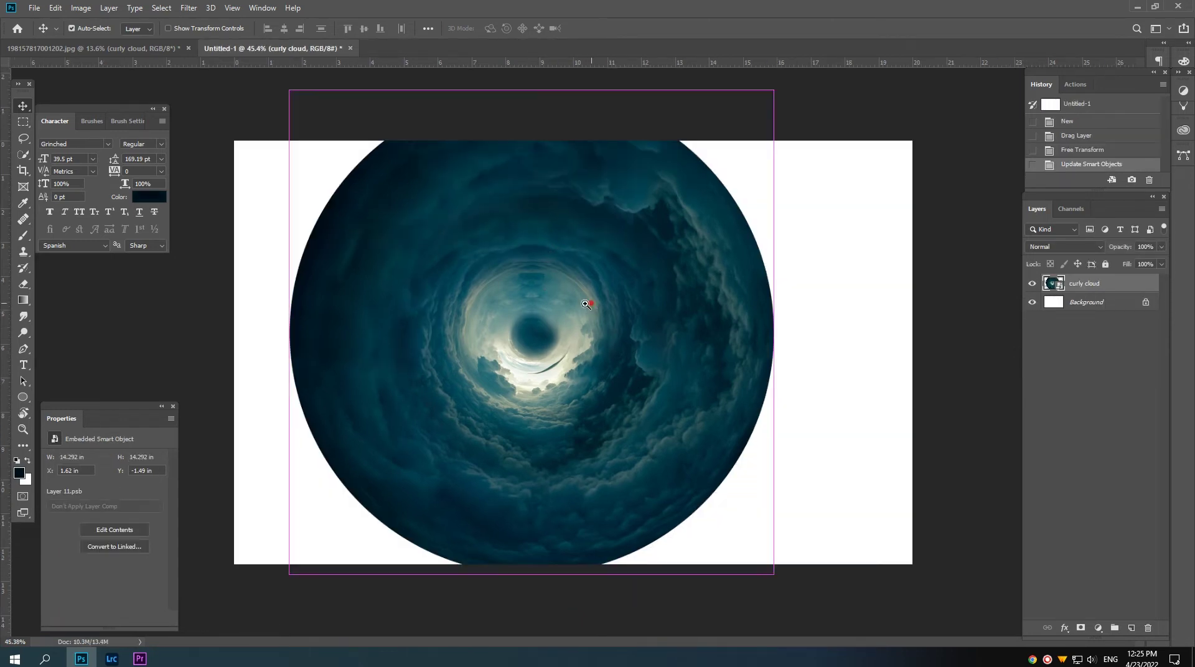
drag(589, 302, 566, 309)
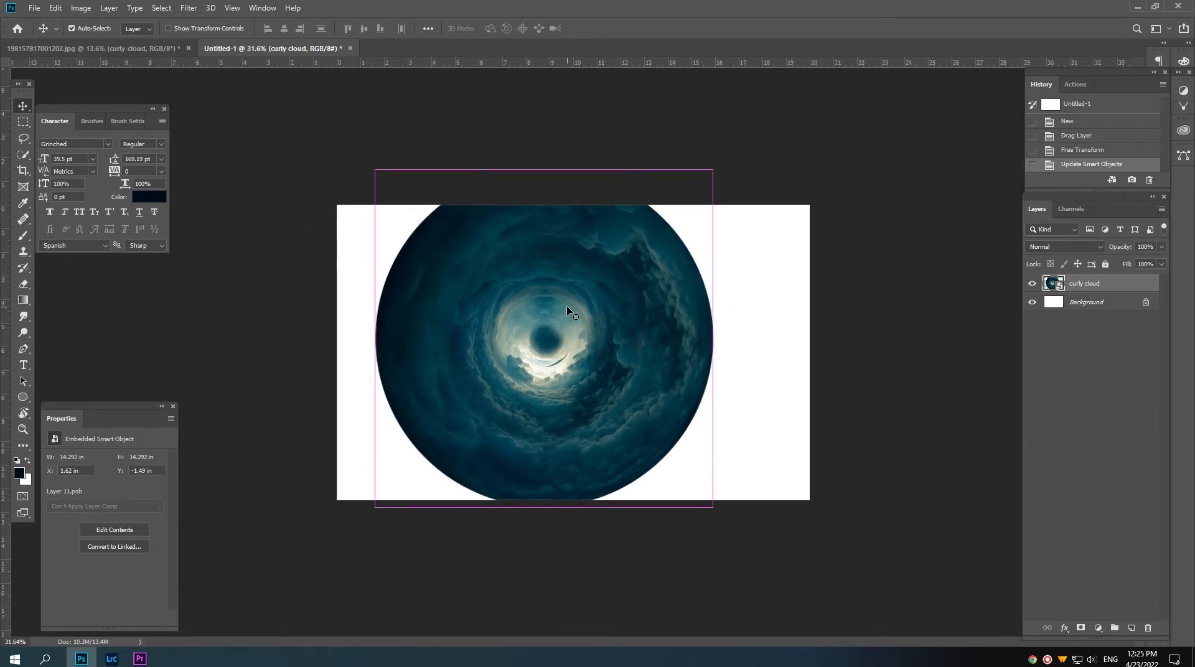
key(ctrl)
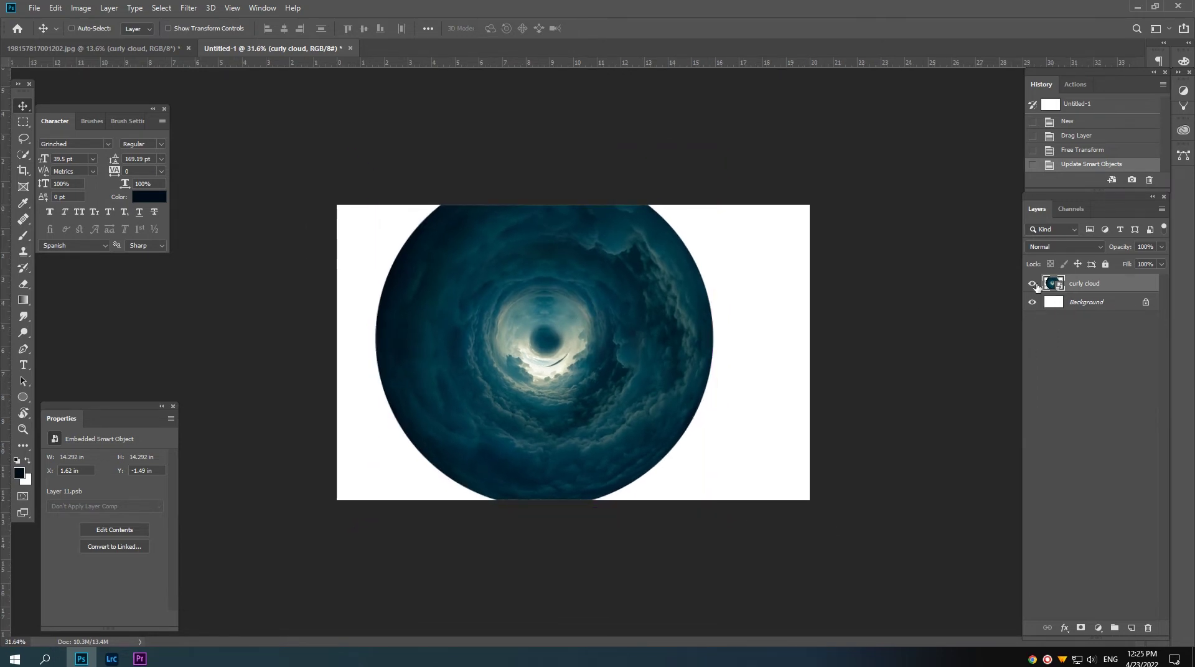
- Hide curly cloud and place the dried_surface photo at about 97%, shifted down and slightly tilted
click(1032, 284)
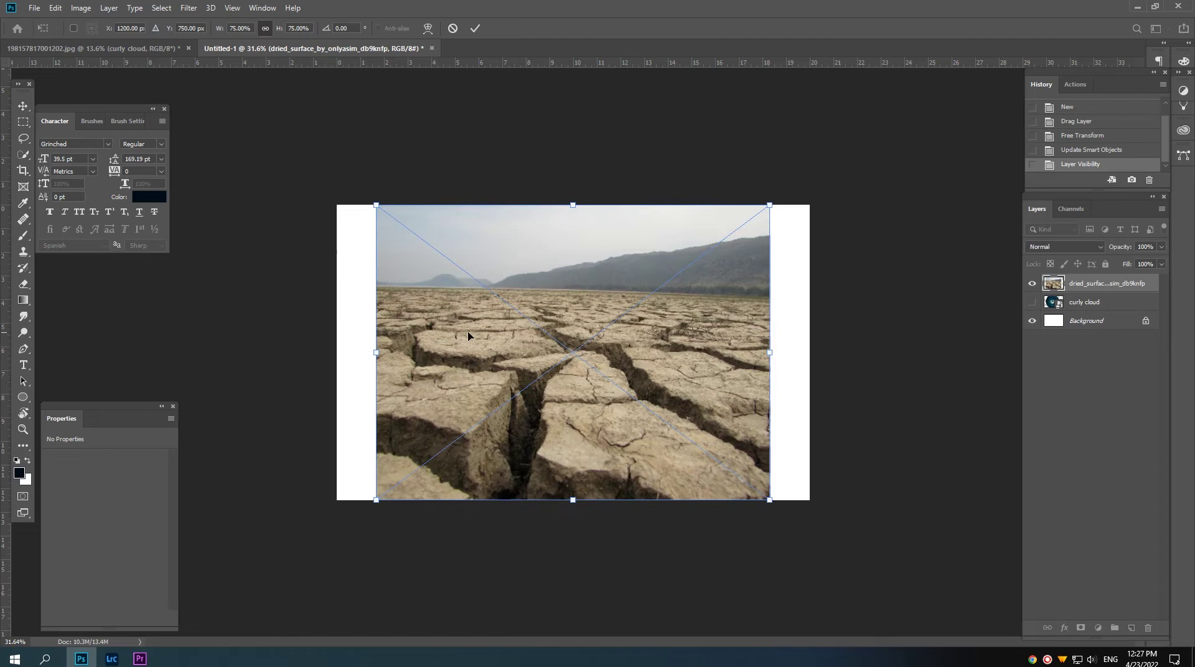
scroll(534, 344, down, 2)
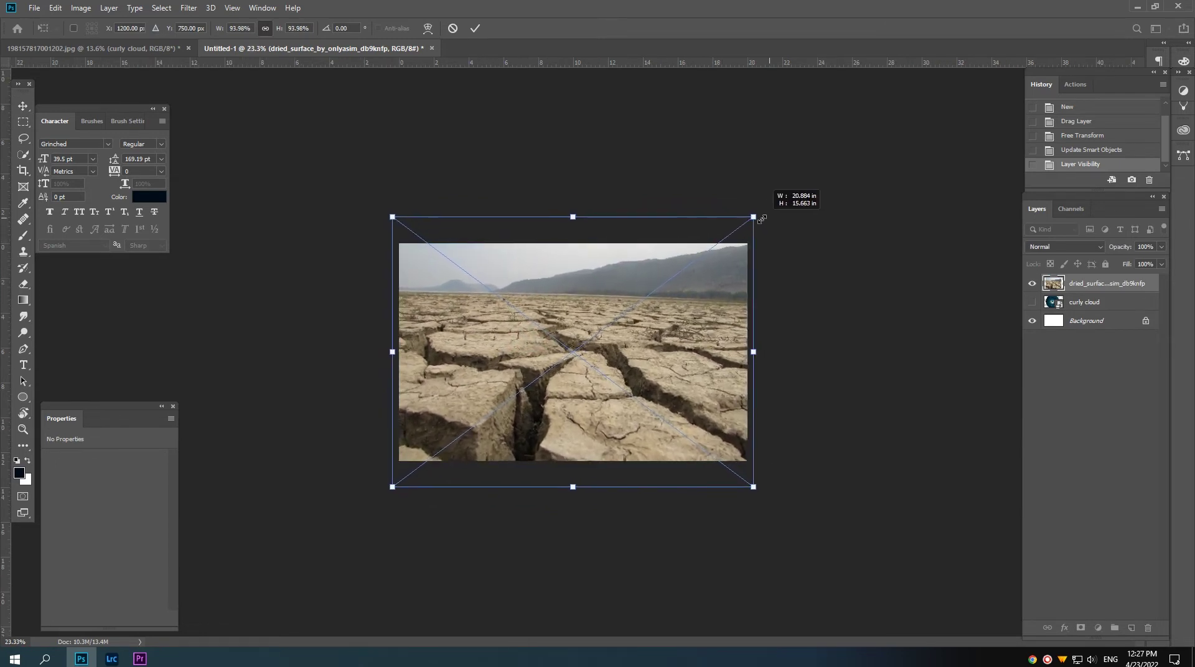
drag(722, 240, 756, 221)
drag(651, 361, 652, 394)
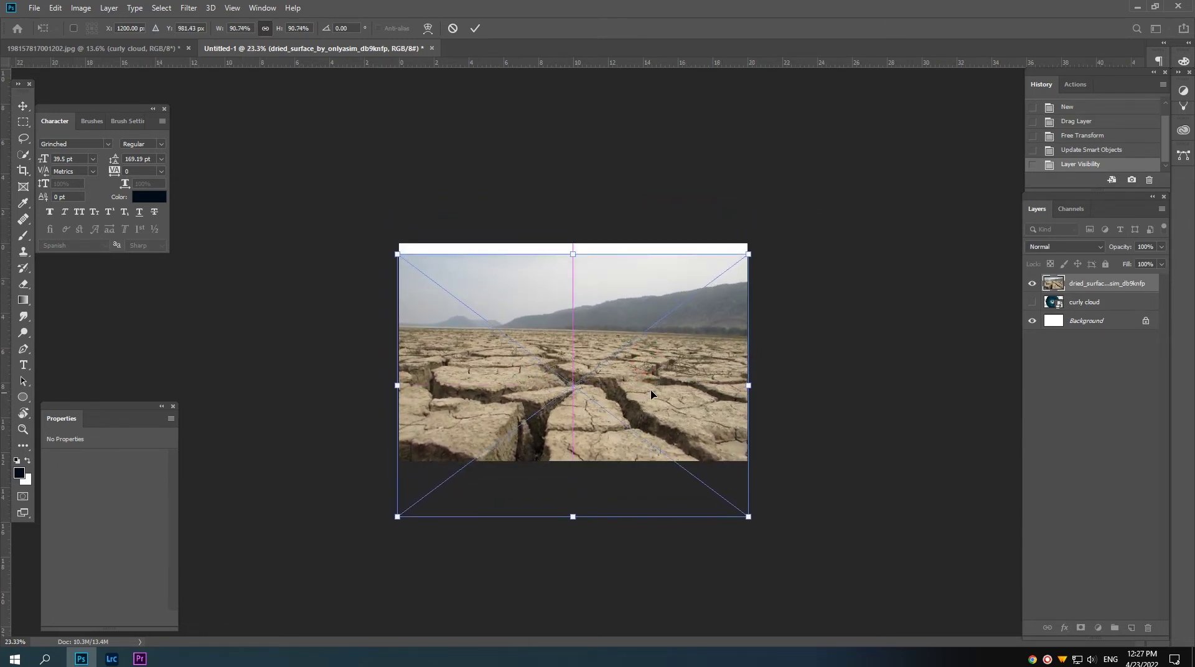
drag(757, 517, 768, 536)
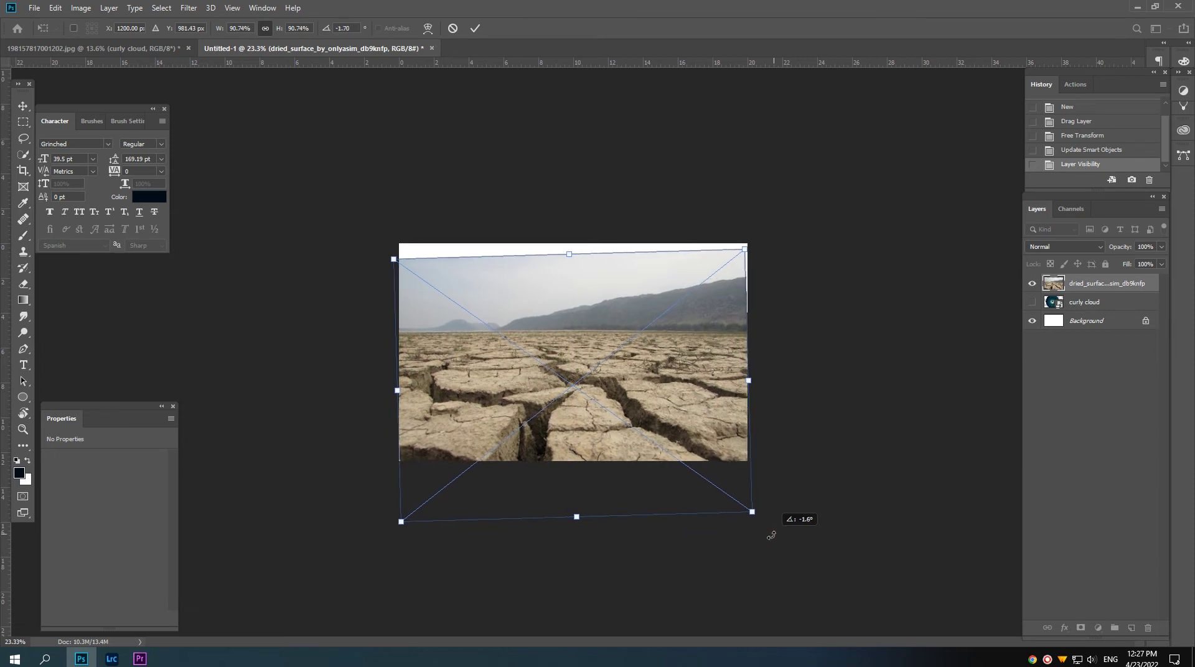
drag(745, 253, 759, 240)
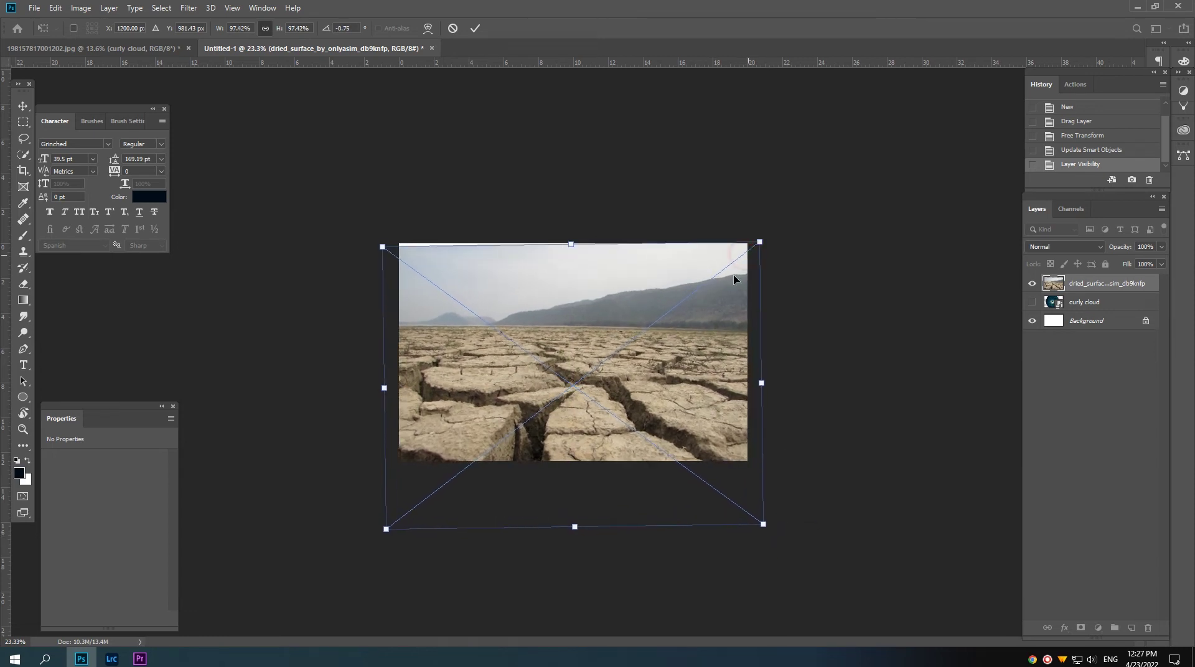
drag(668, 373, 671, 394)
drag(785, 563, 791, 560)
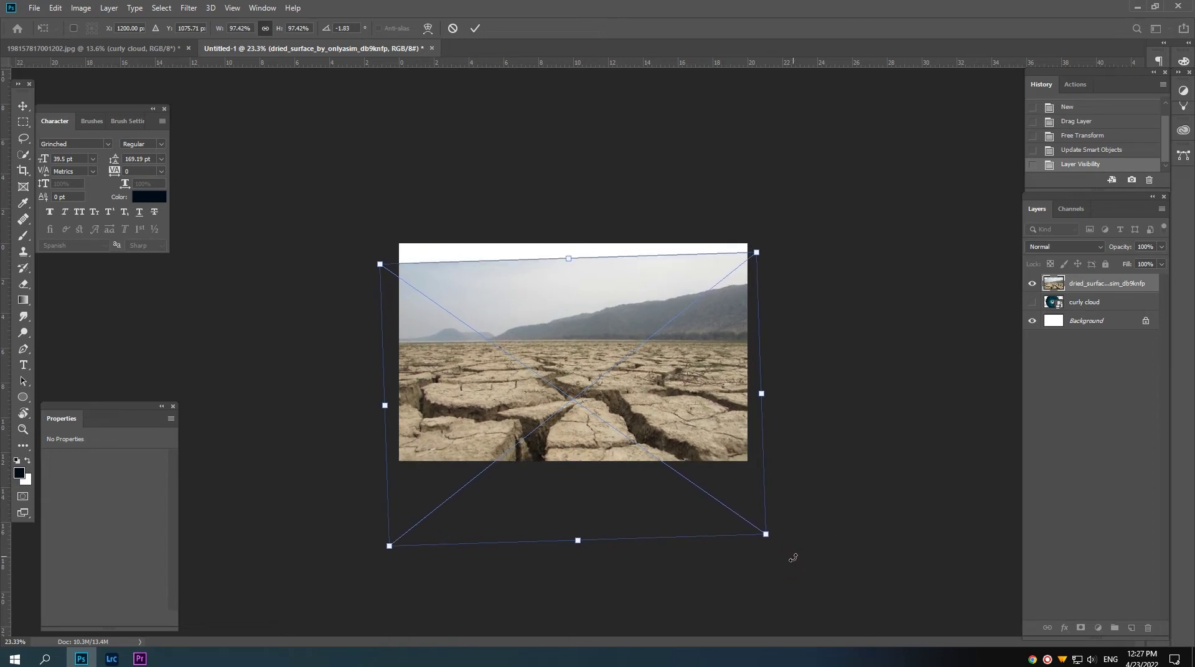
key(Return)
key(Up)
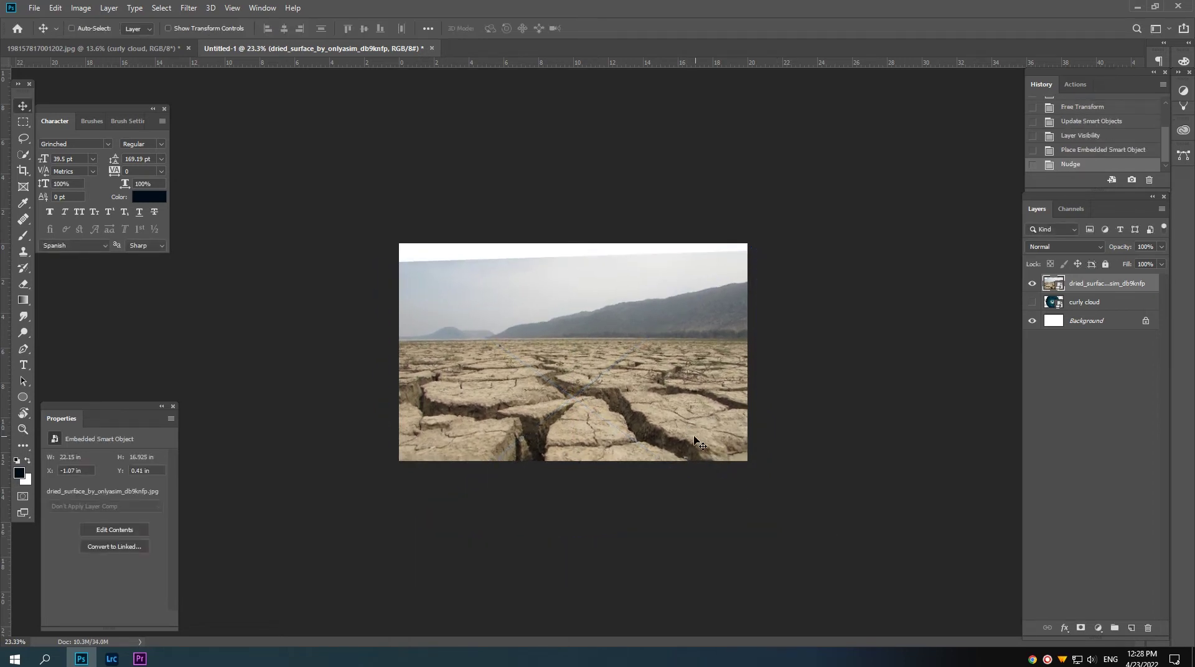
- Add a layer mask to the cracked-earth photo and gradient-fade out the sky above the horizon
click(1082, 628)
scroll(568, 315, up, 3)
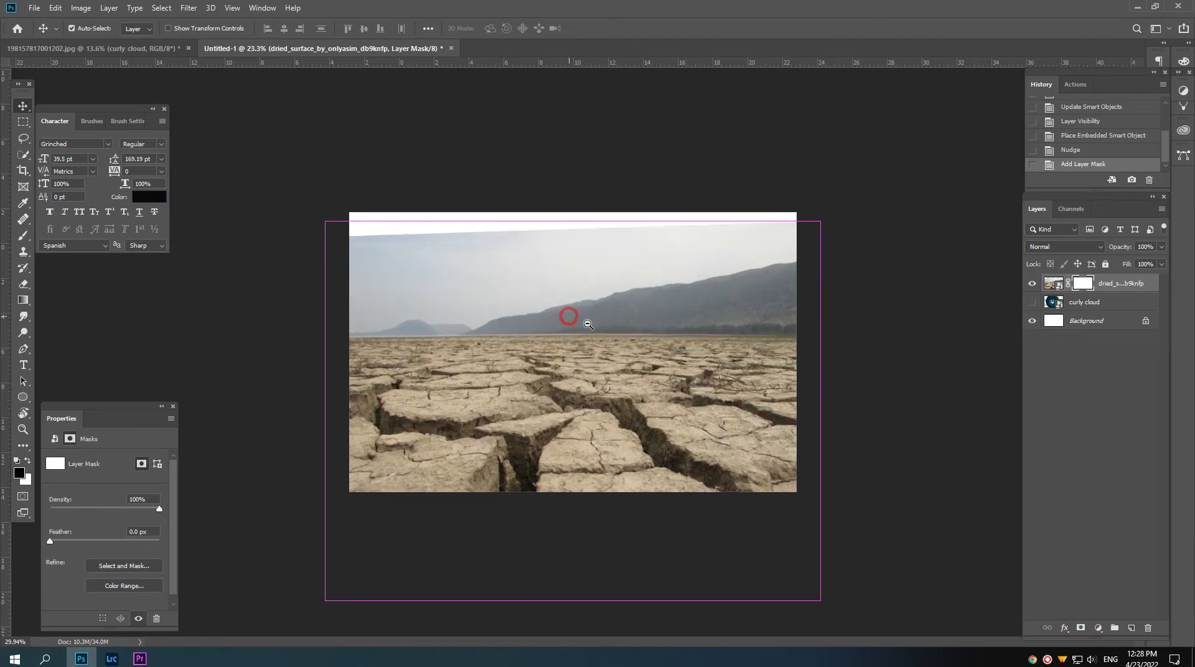
click(24, 299)
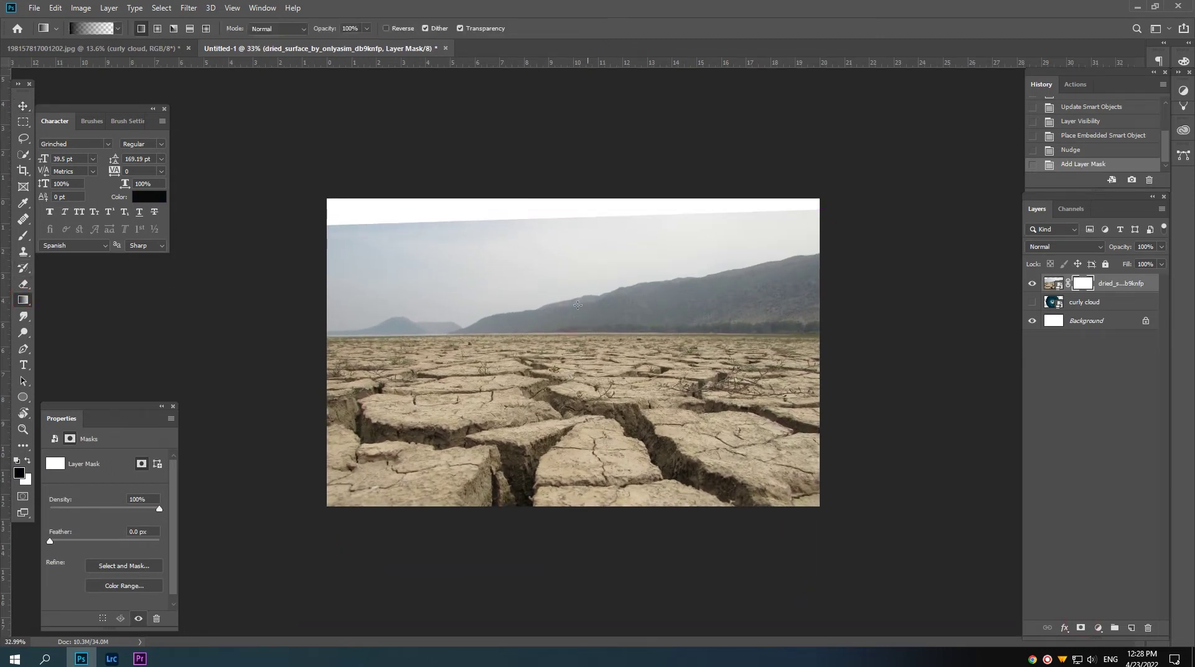
drag(575, 314, 578, 350)
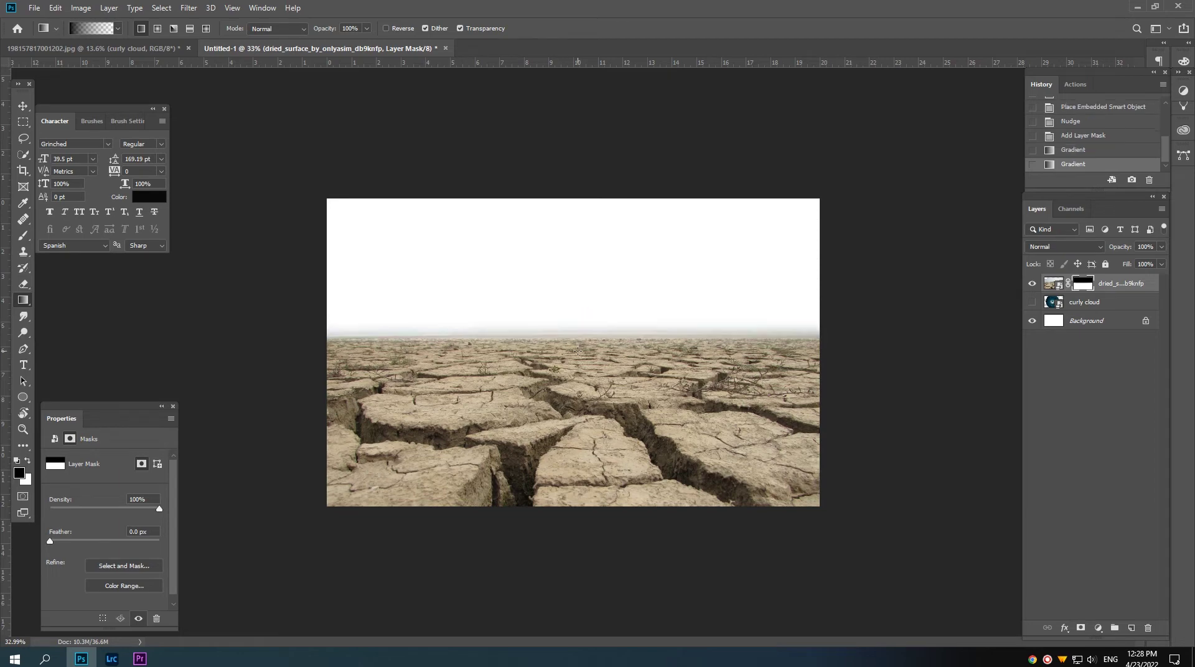
- Show curly cloud again, enlarged to about 23% and moved up to fill the sky
key(v)
click(1051, 300)
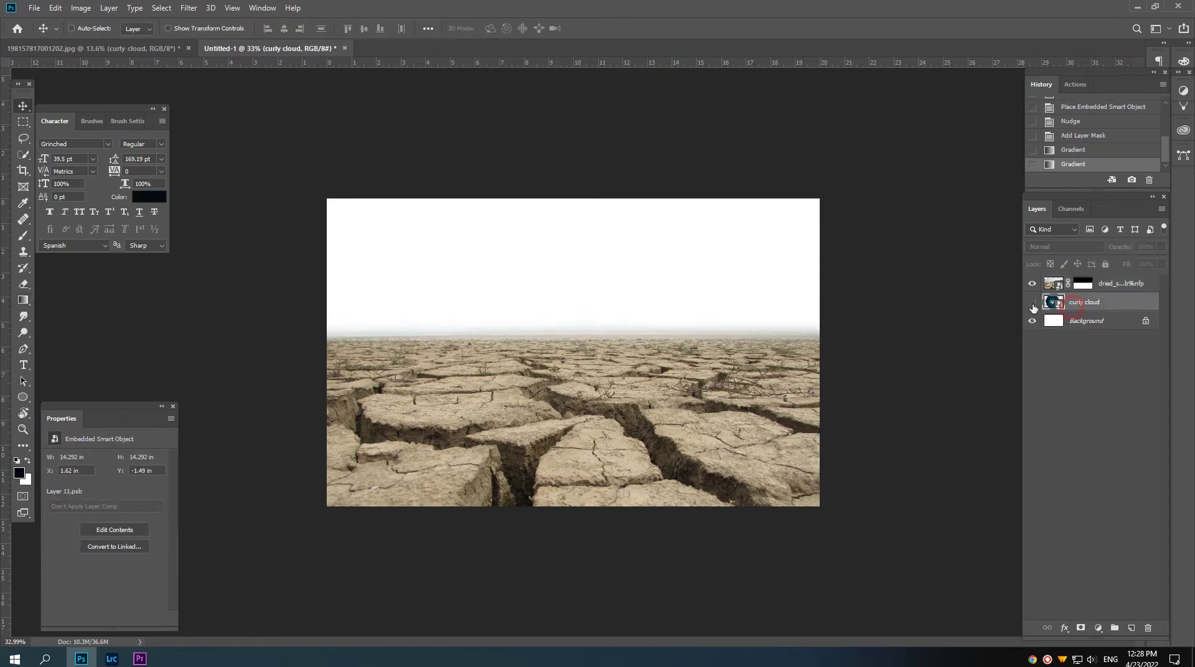
scroll(607, 311, down, 3)
key(ctrl+t)
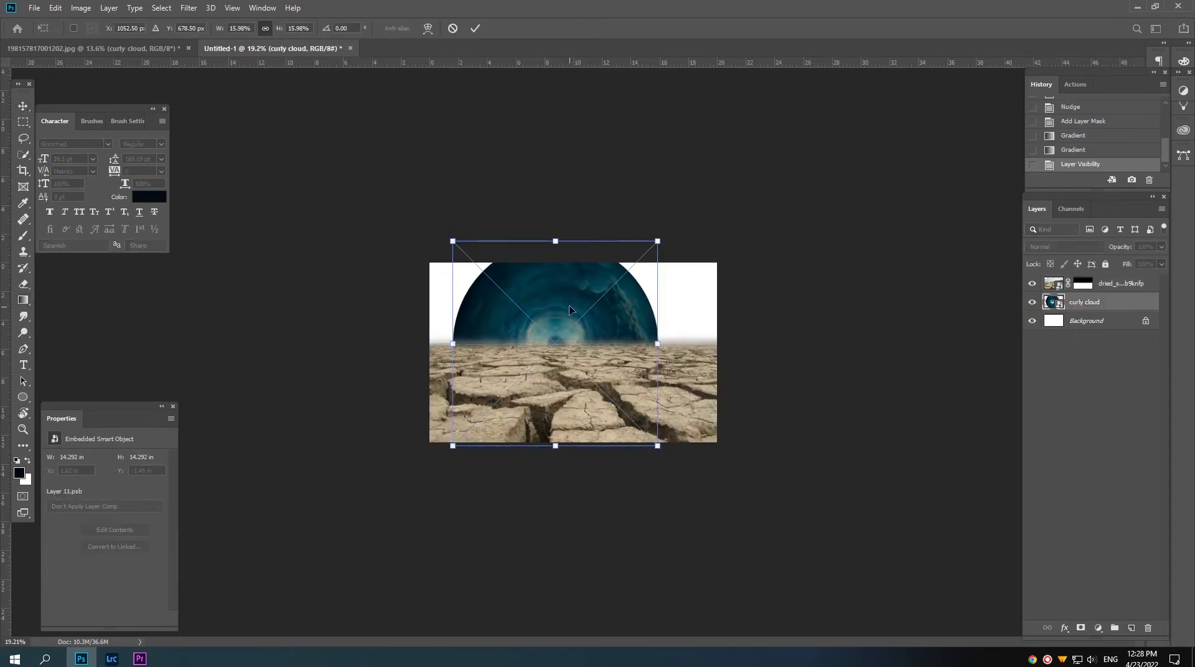
drag(653, 245, 701, 195)
drag(626, 295, 644, 257)
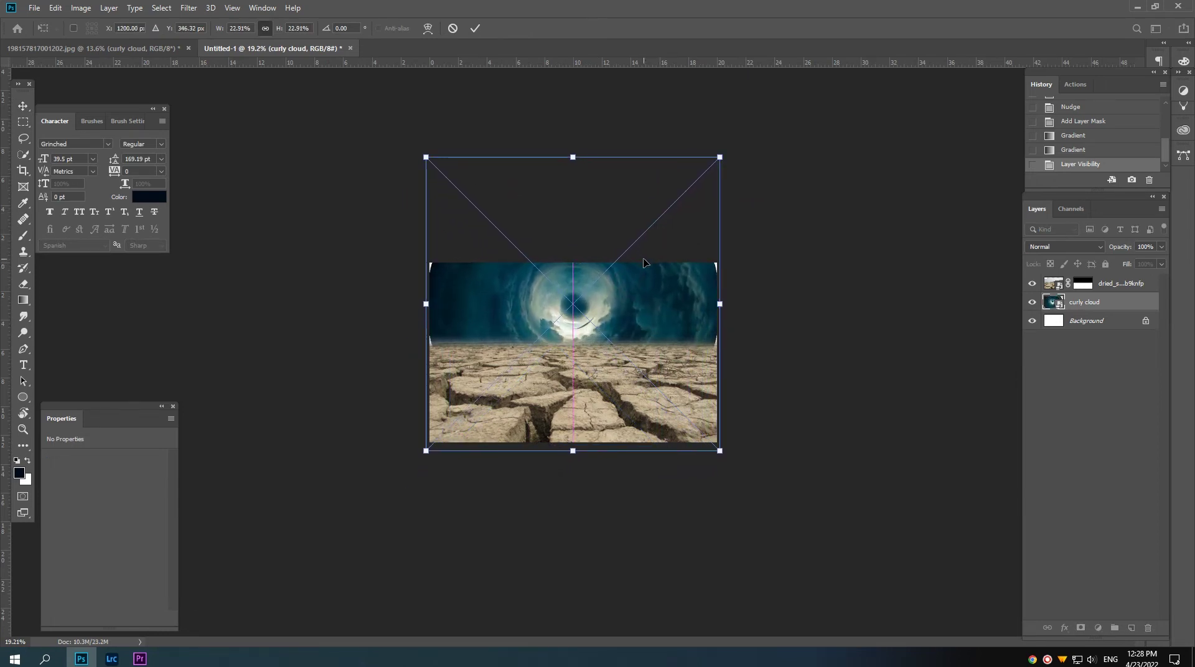
drag(721, 158, 727, 152)
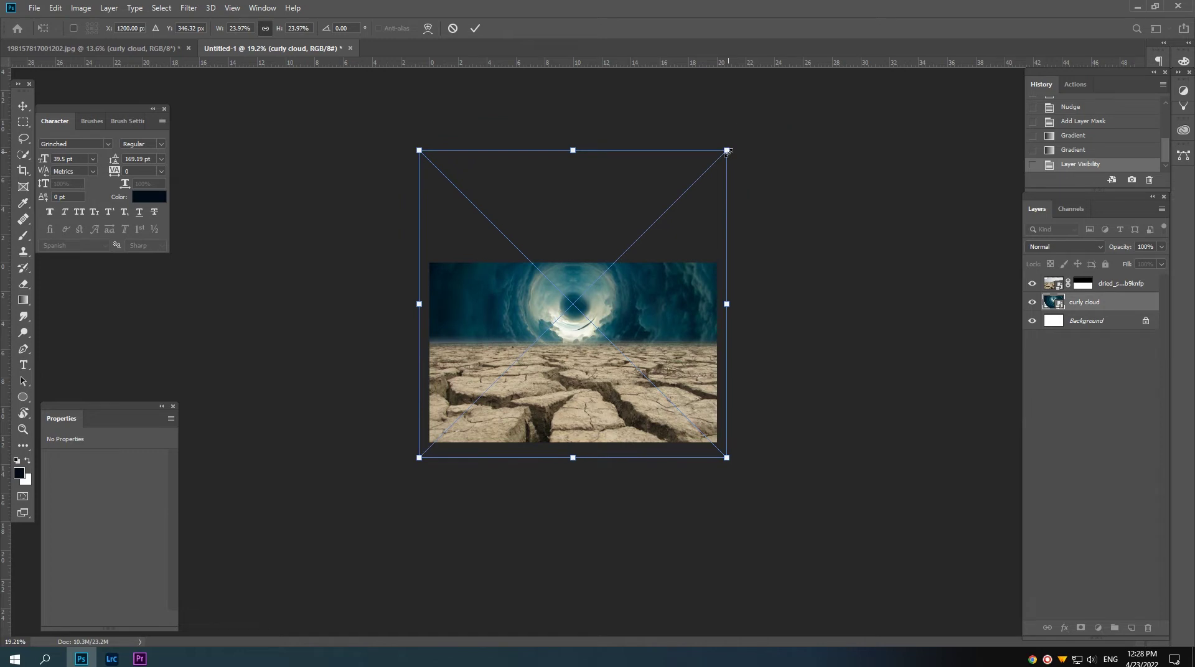
key(Return)
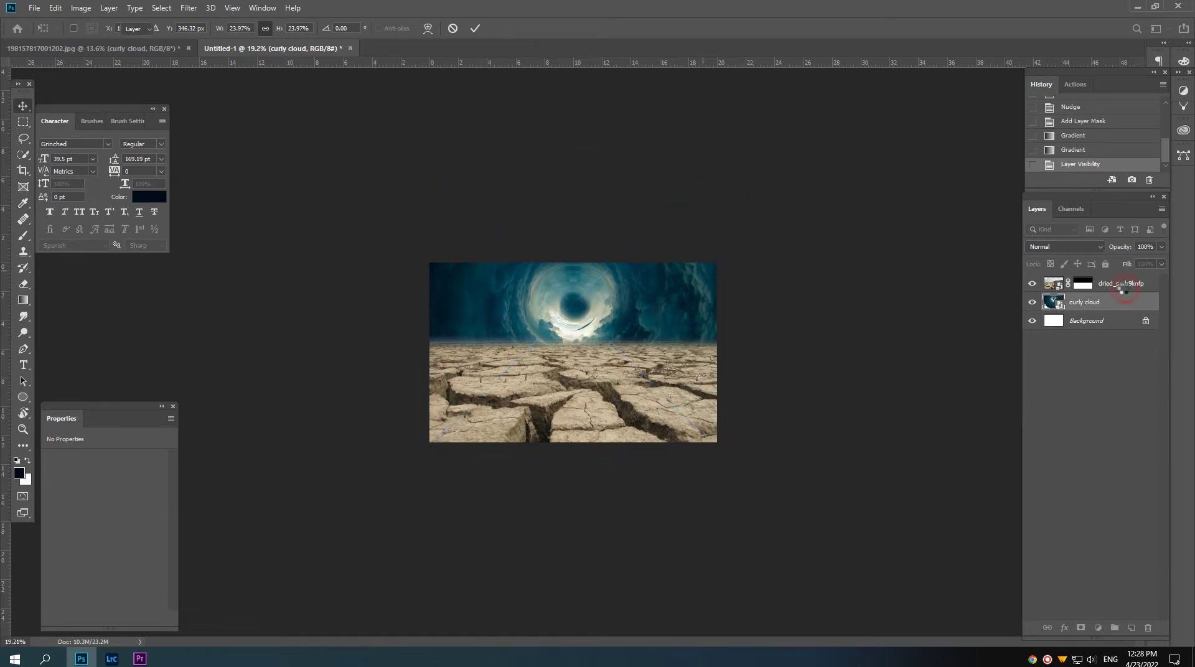
- Nudge the cracked-earth ground and the cloud sky down to realign the horizon
click(1122, 287)
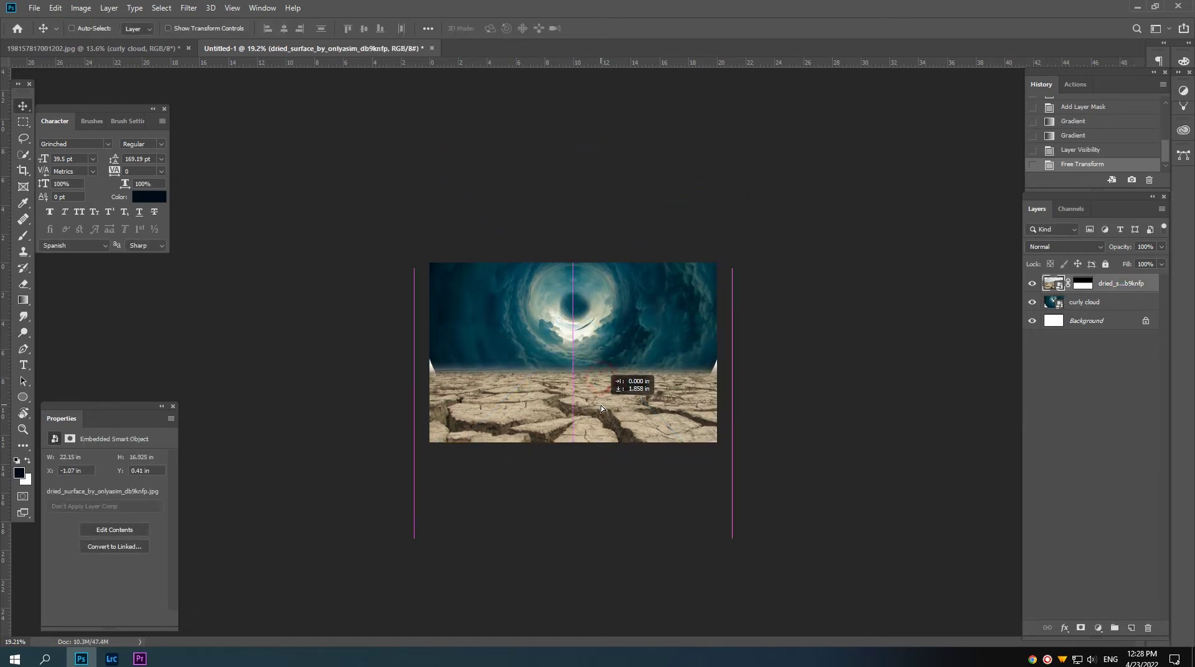
drag(604, 385, 600, 397)
scroll(579, 401, up, 1)
scroll(579, 402, up, 3)
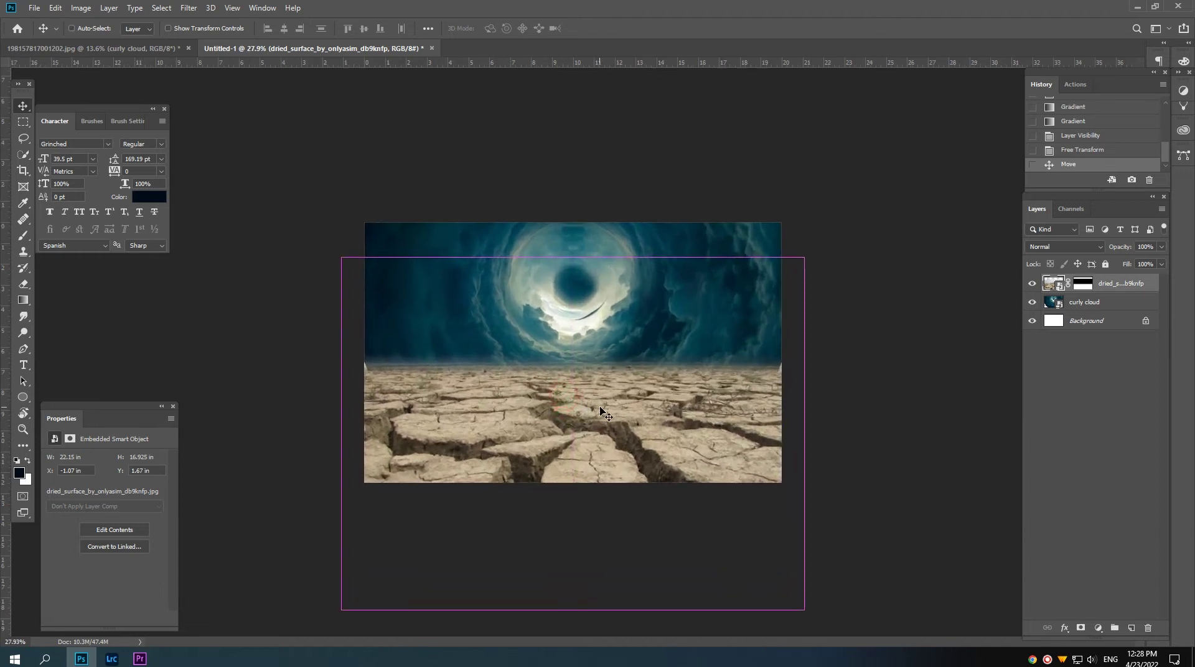
click(1082, 301)
drag(711, 307, 714, 320)
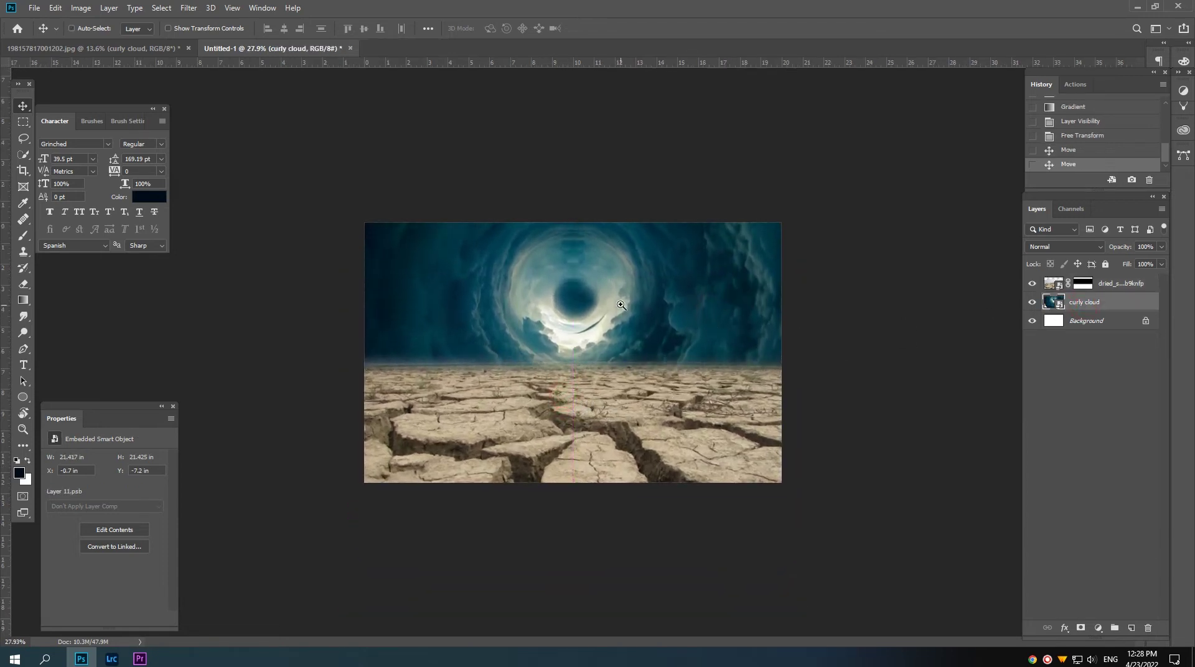
scroll(655, 313, up, 3)
scroll(655, 312, down, 3)
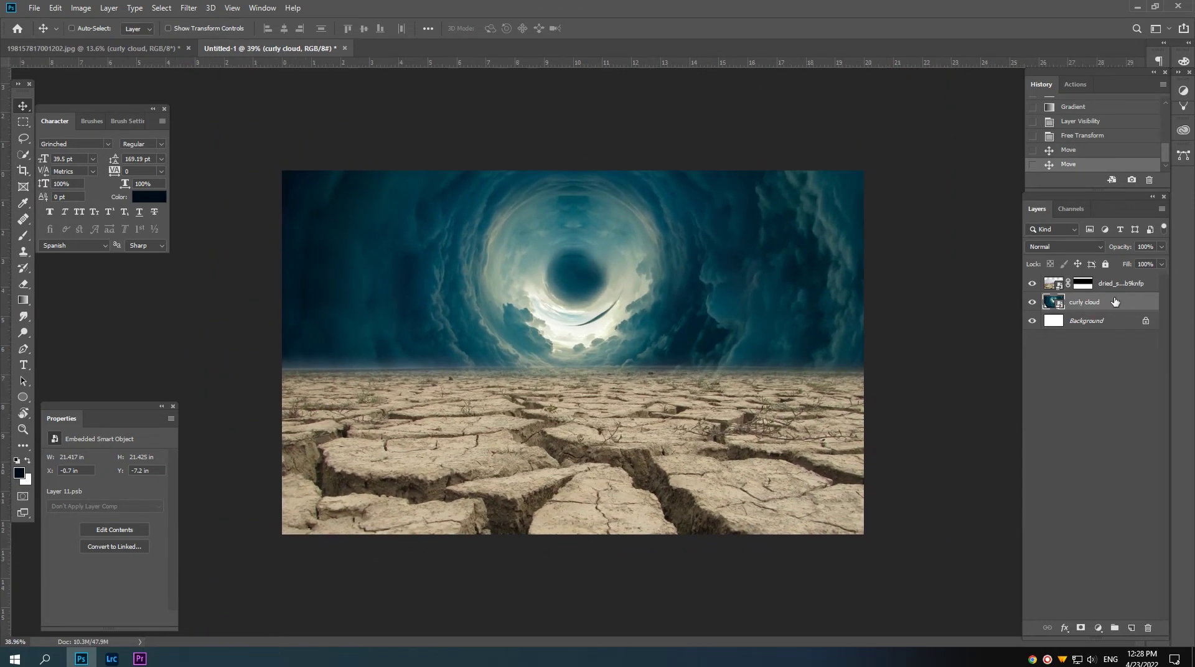
- Stretch the cracked-earth mask downward to lower the horizon blend, then relink it to the layer
click(1081, 284)
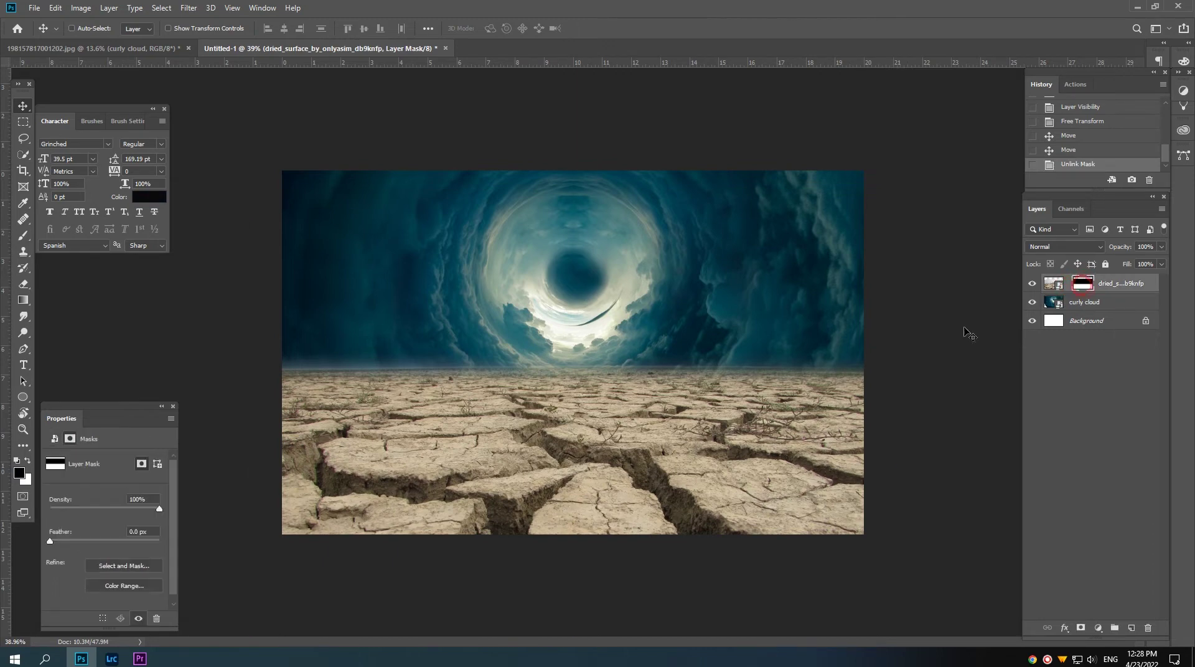
key(ctrl+t)
drag(572, 386, 572, 403)
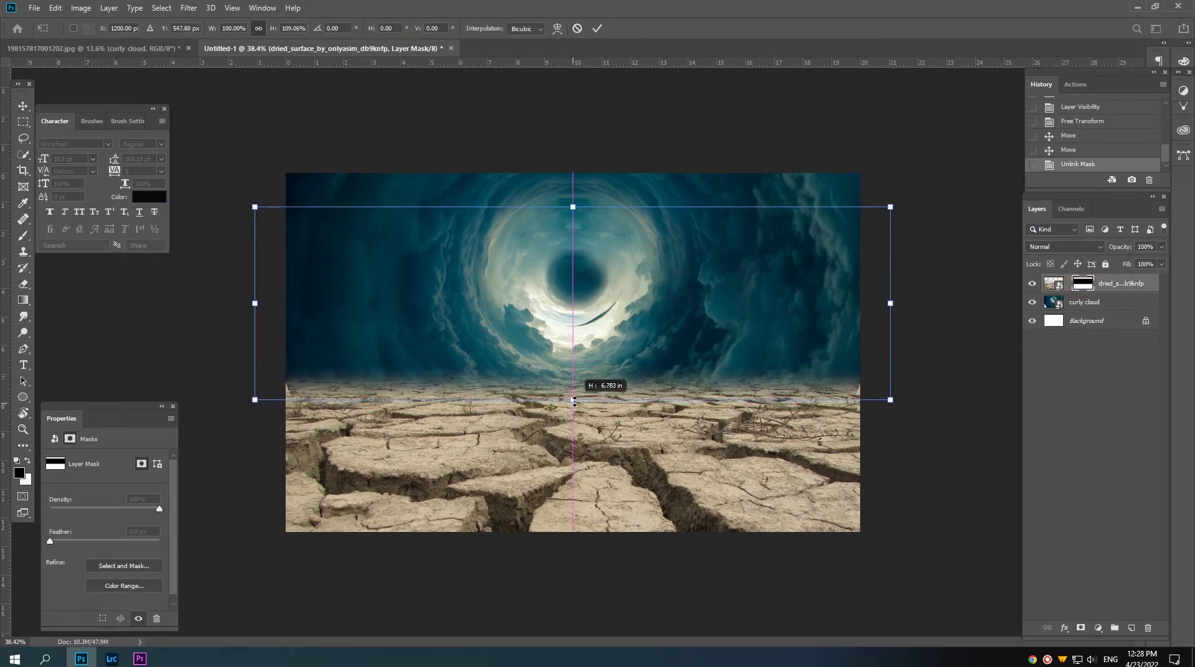
key(Return)
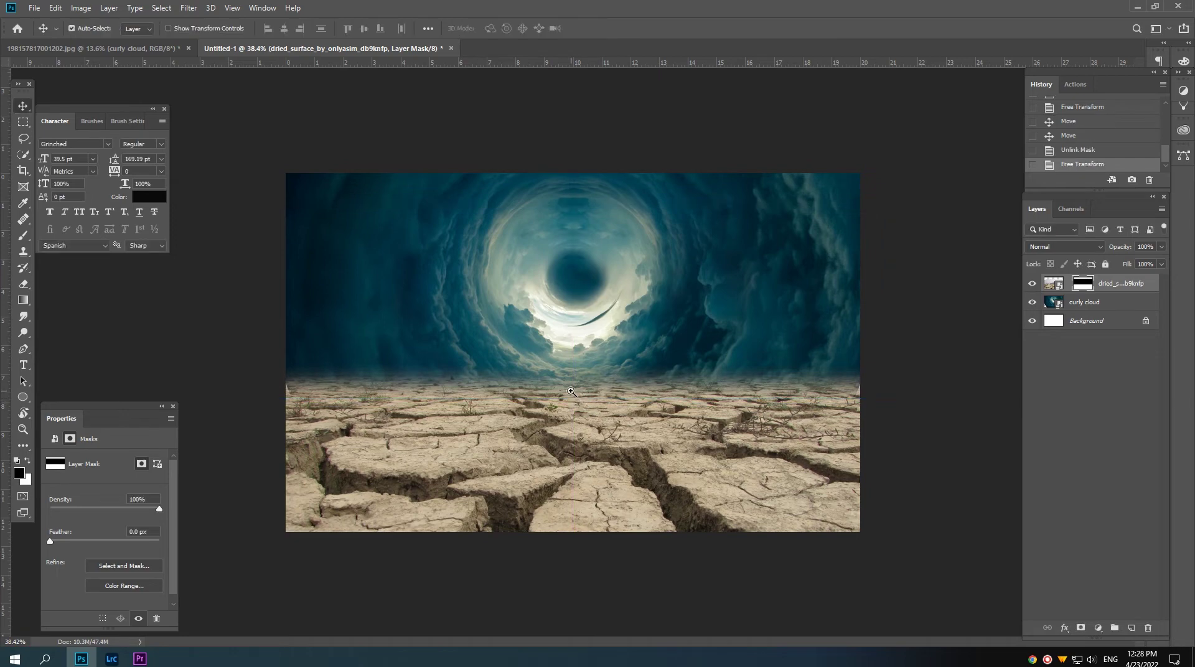
drag(578, 405, 1088, 378)
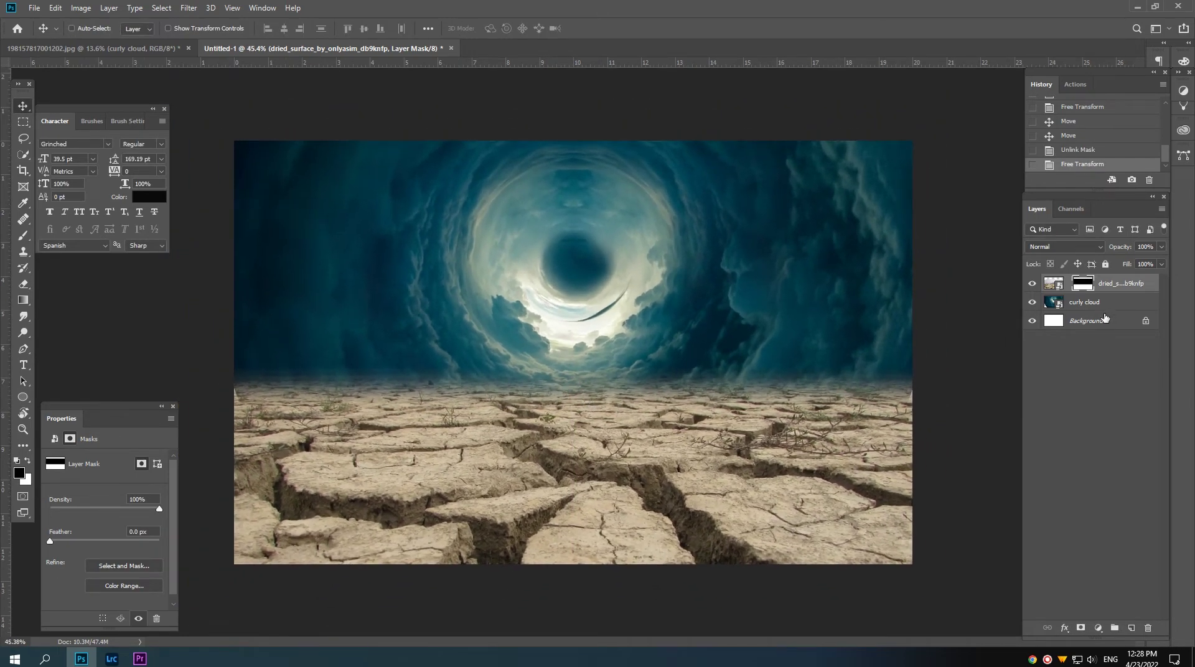
drag(782, 320, 965, 333)
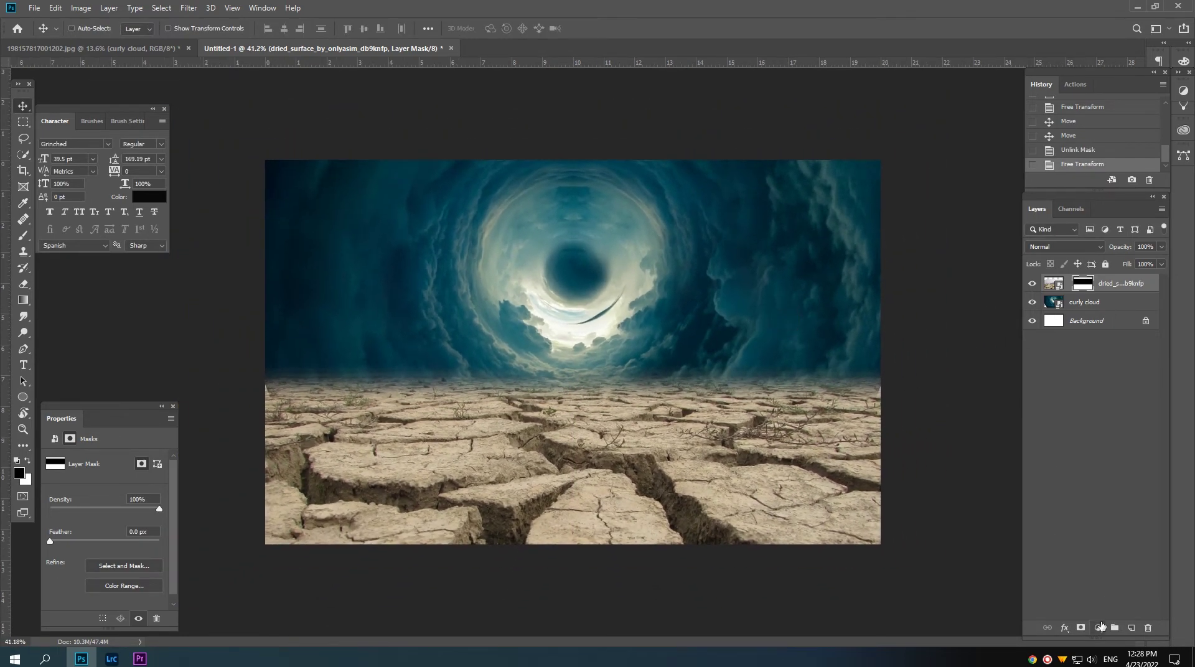
click(1067, 284)
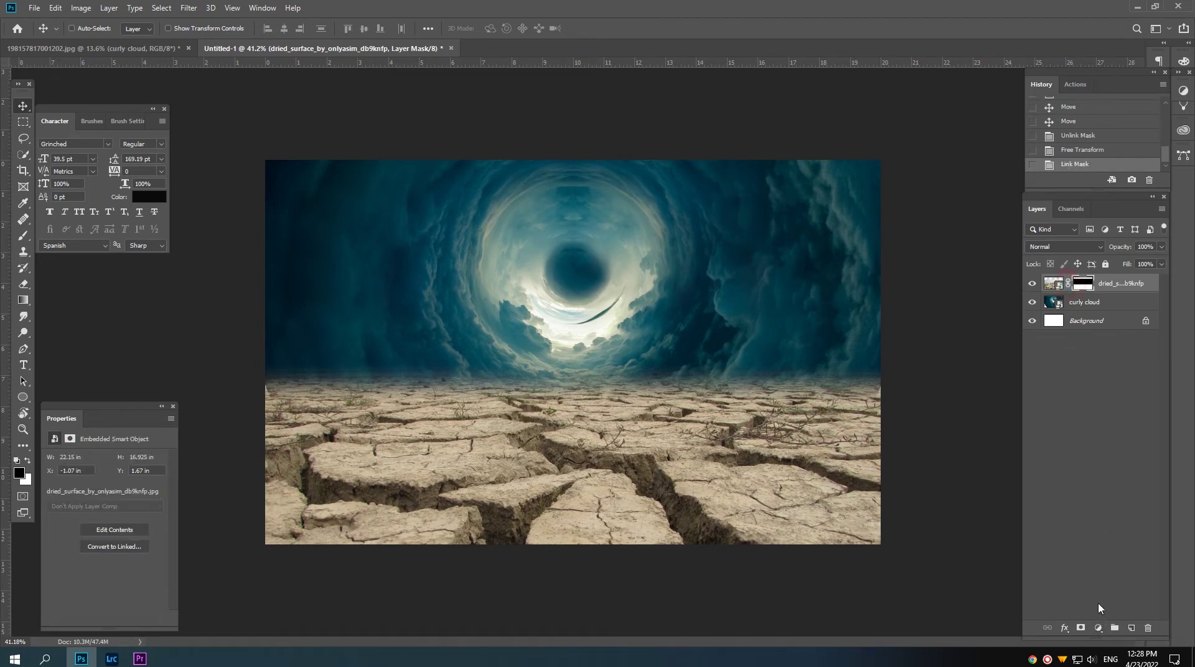
- Add a clipped Levels adjustment to the cracked earth with output white 104 and midtones 0.87
click(1098, 628)
click(1115, 456)
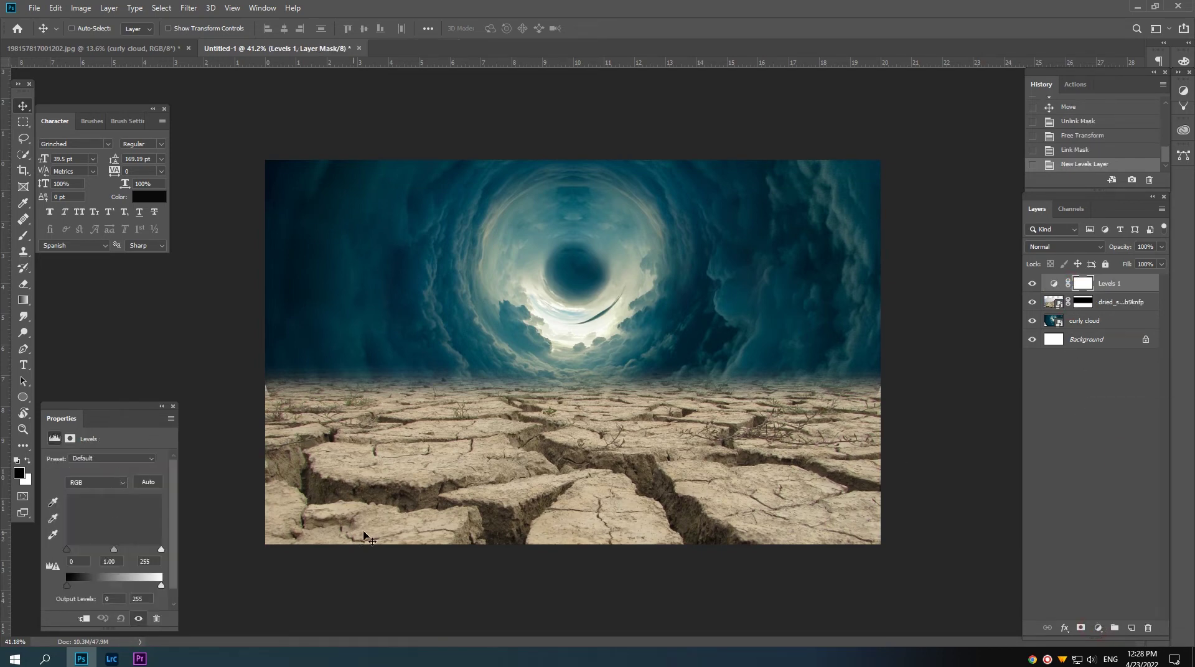
click(85, 619)
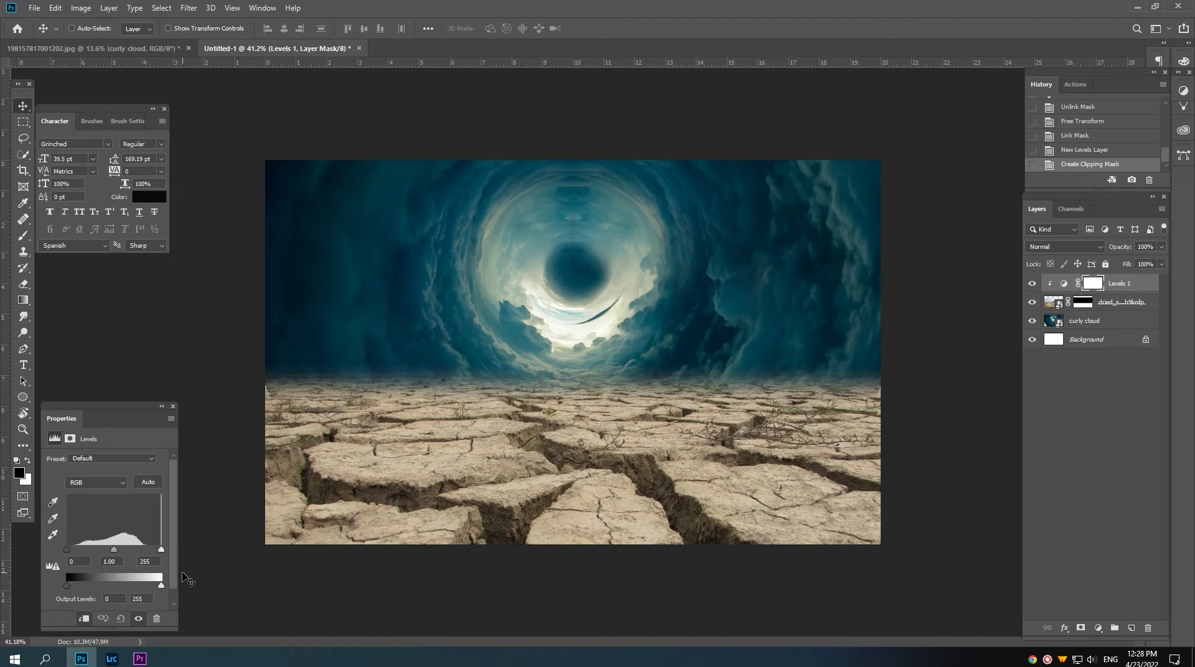
mouse_move(158, 586)
mouse_down()
mouse_move(105, 587)
mouse_move(122, 550)
mouse_up()
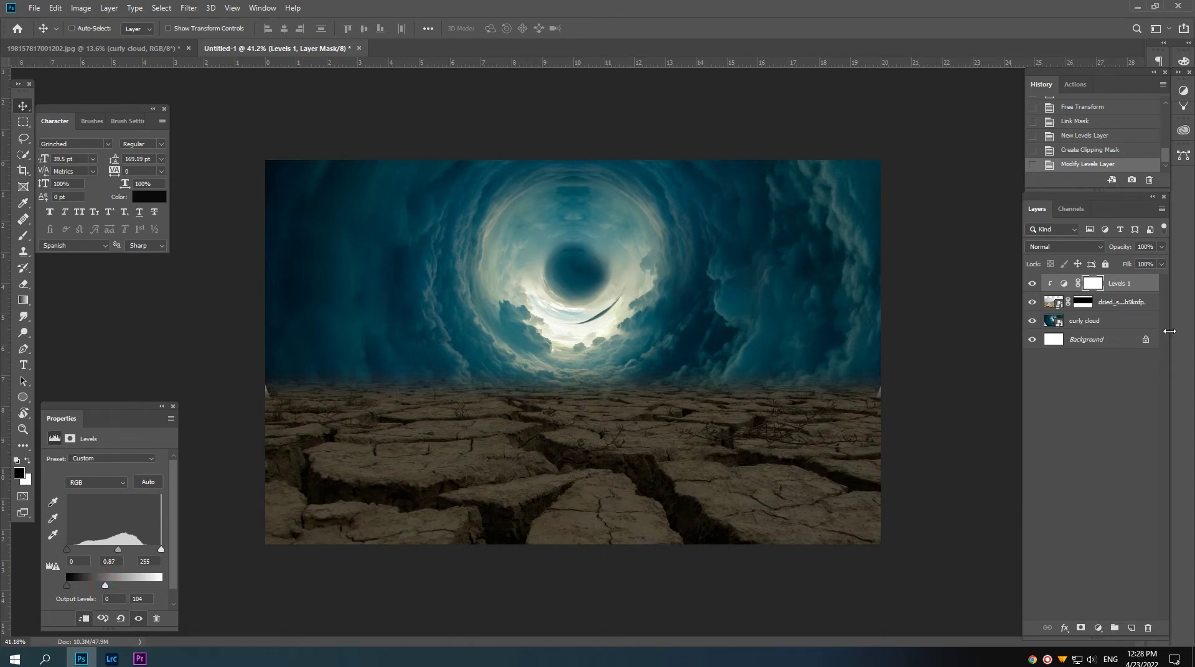
- Add a clipped Color Balance adjustment with midtones Cyan/Red -20 and Yellow/Blue +38
click(1148, 305)
click(1098, 628)
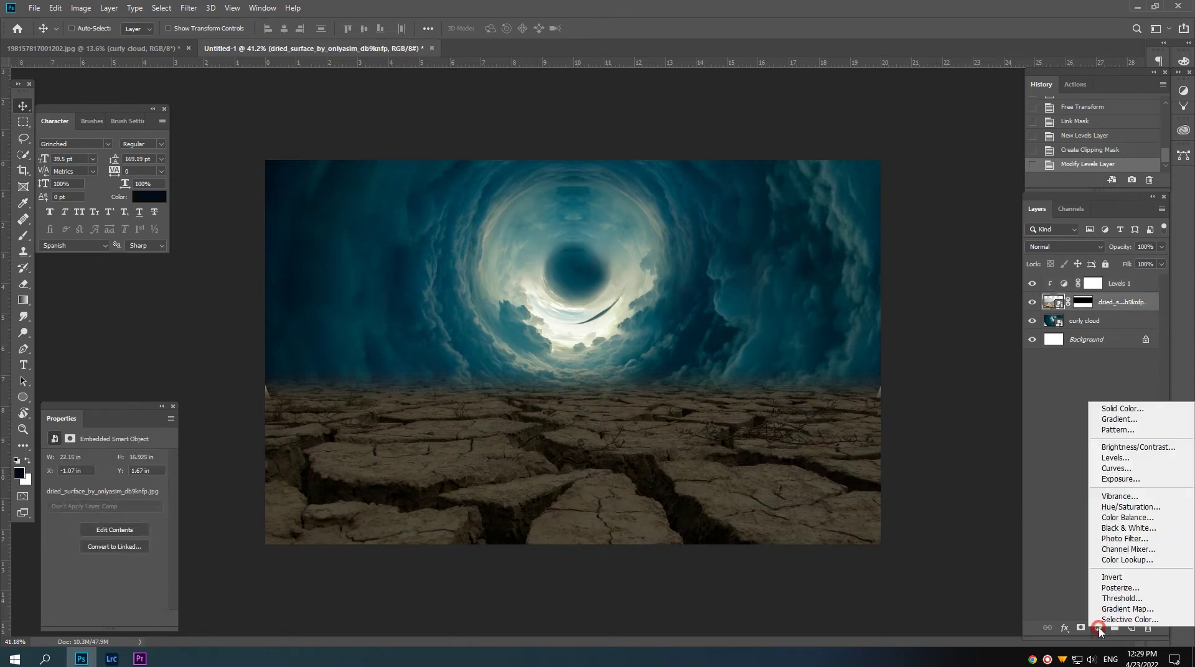
click(1128, 517)
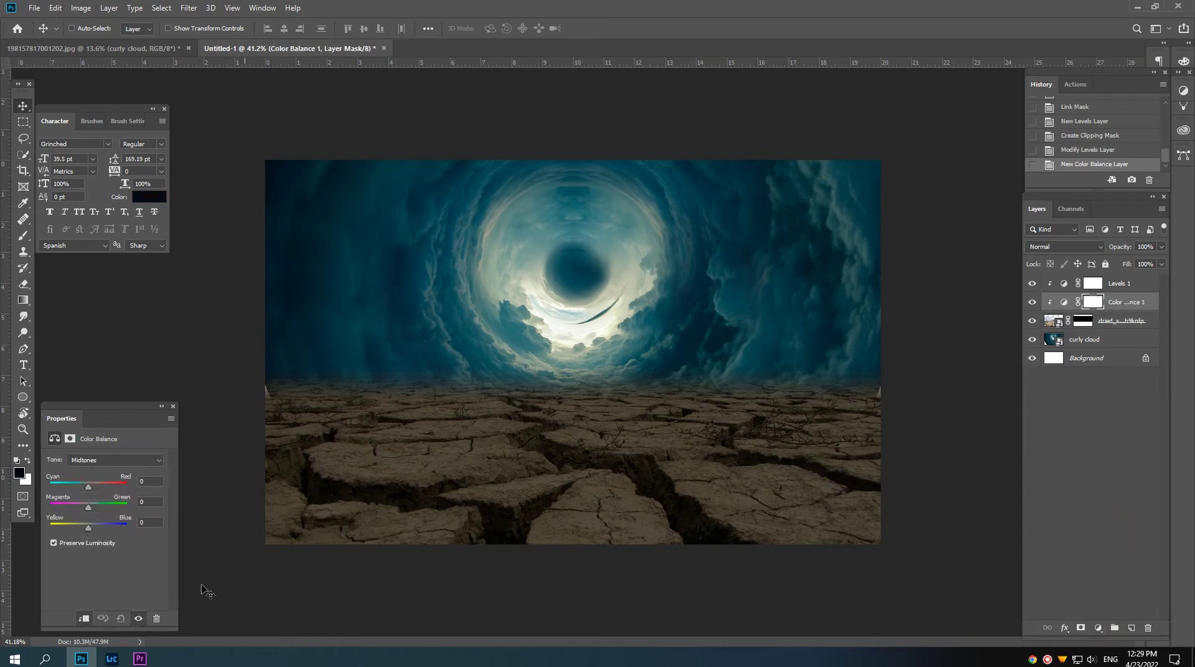
drag(87, 488, 80, 489)
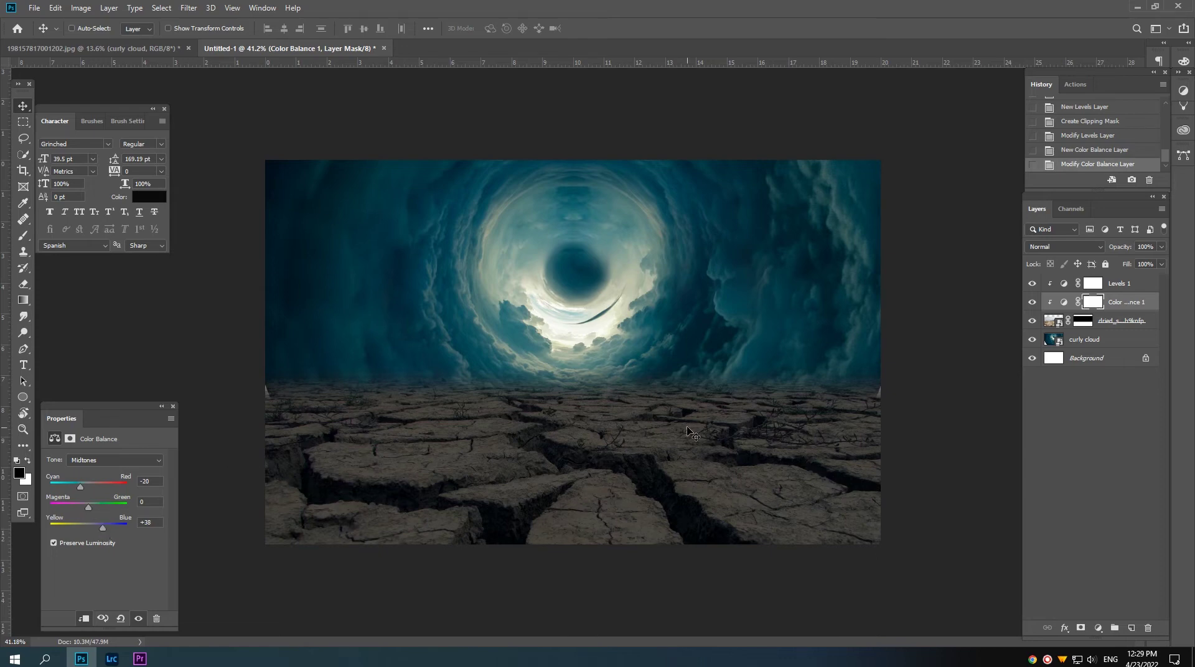
- On a new top layer, paint teal sampled from the sky along the horizon with a 500 px brush
click(1119, 284)
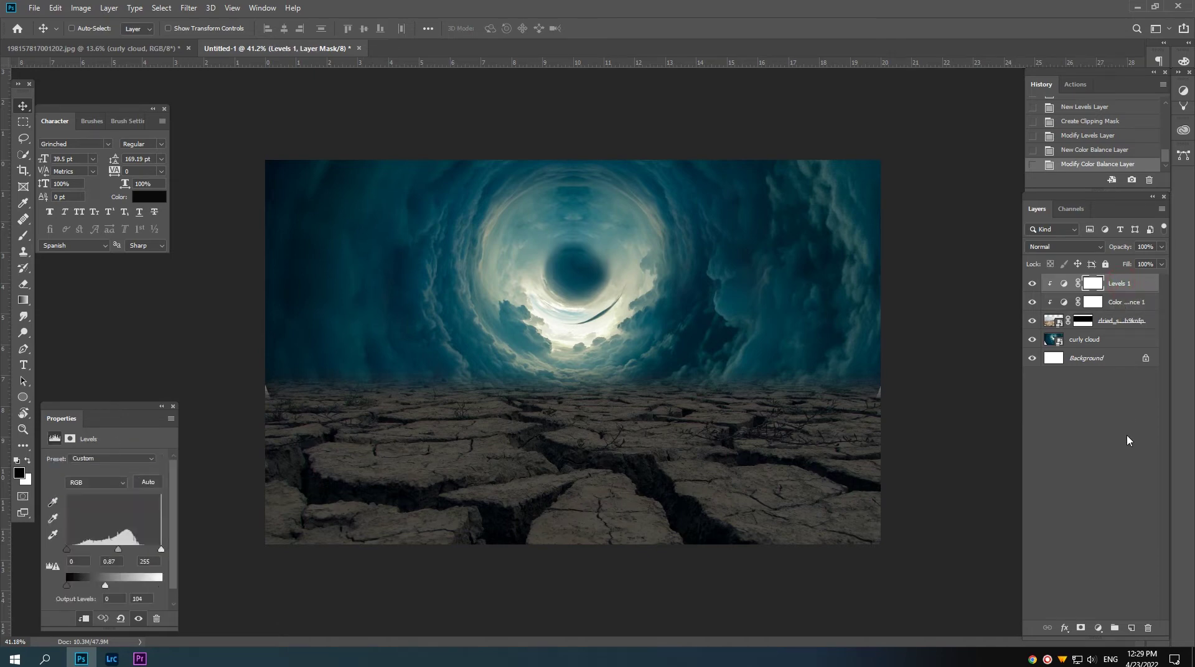
click(1131, 629)
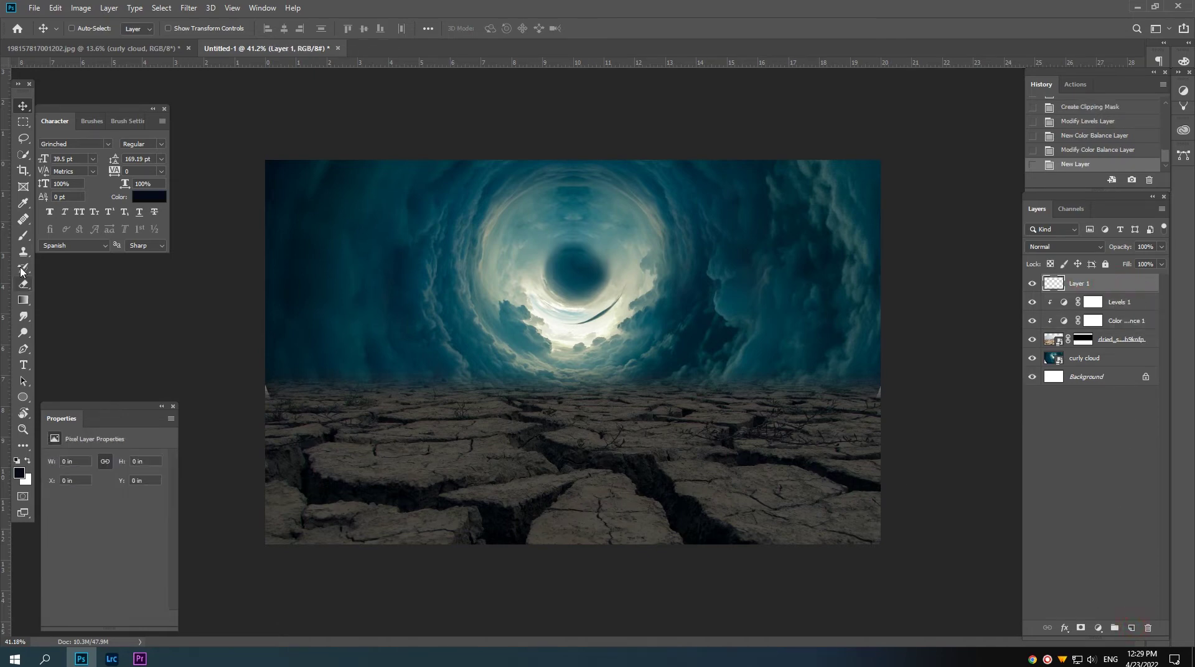
click(23, 236)
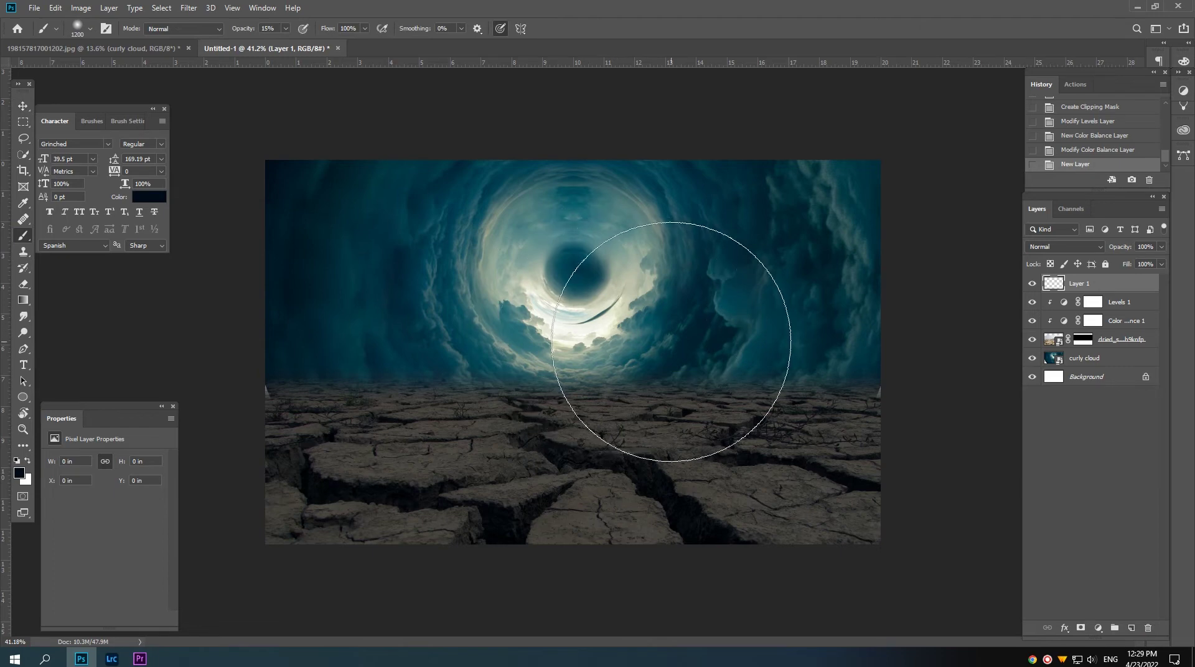
alt+click(381, 370)
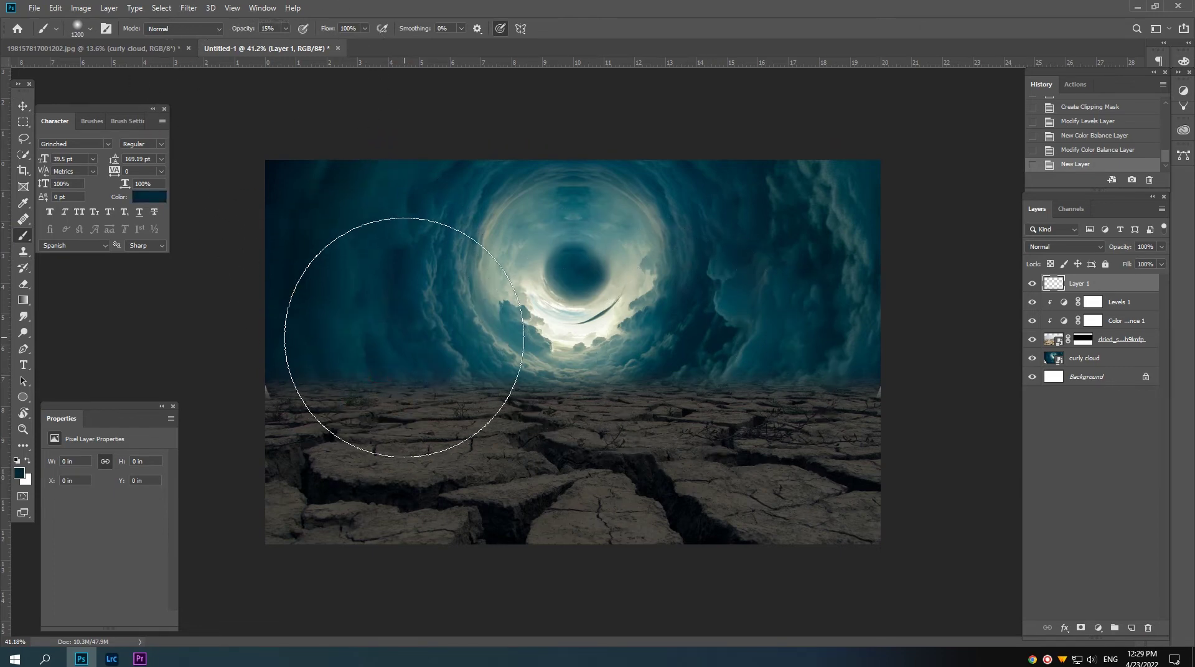
key(bracketleft)
key(bracketleft)
key(bracketleft)
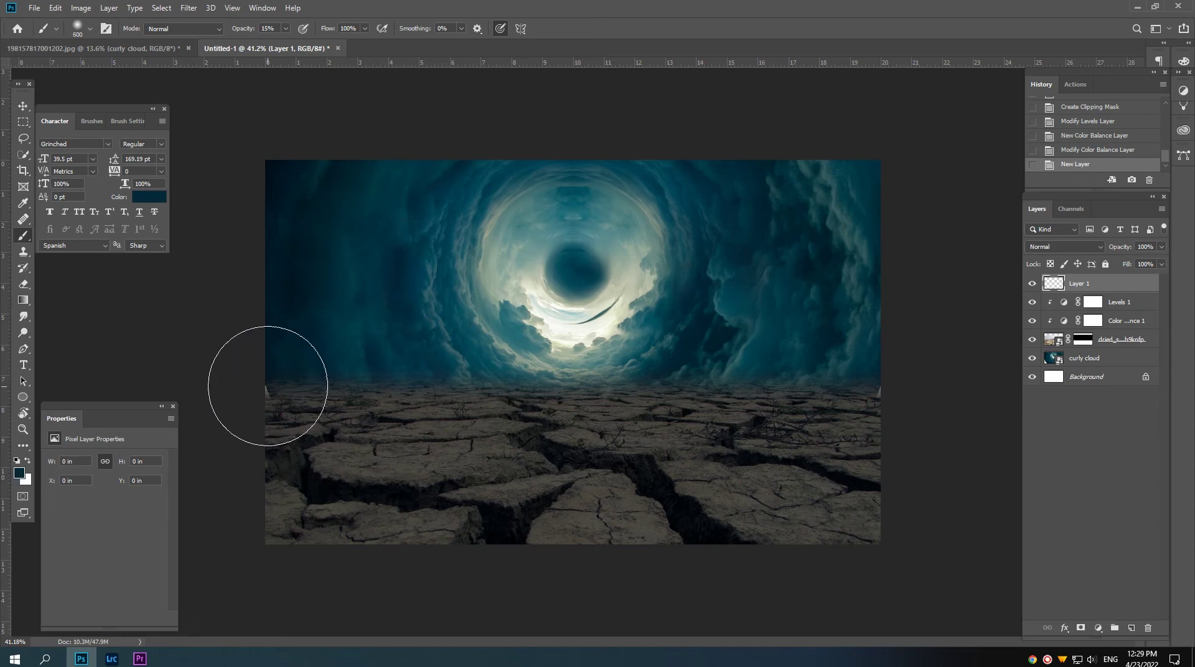
drag(266, 383, 725, 395)
mouse_move(641, 381)
mouse_down()
mouse_move(231, 375)
mouse_move(360, 381)
mouse_move(729, 360)
mouse_up()
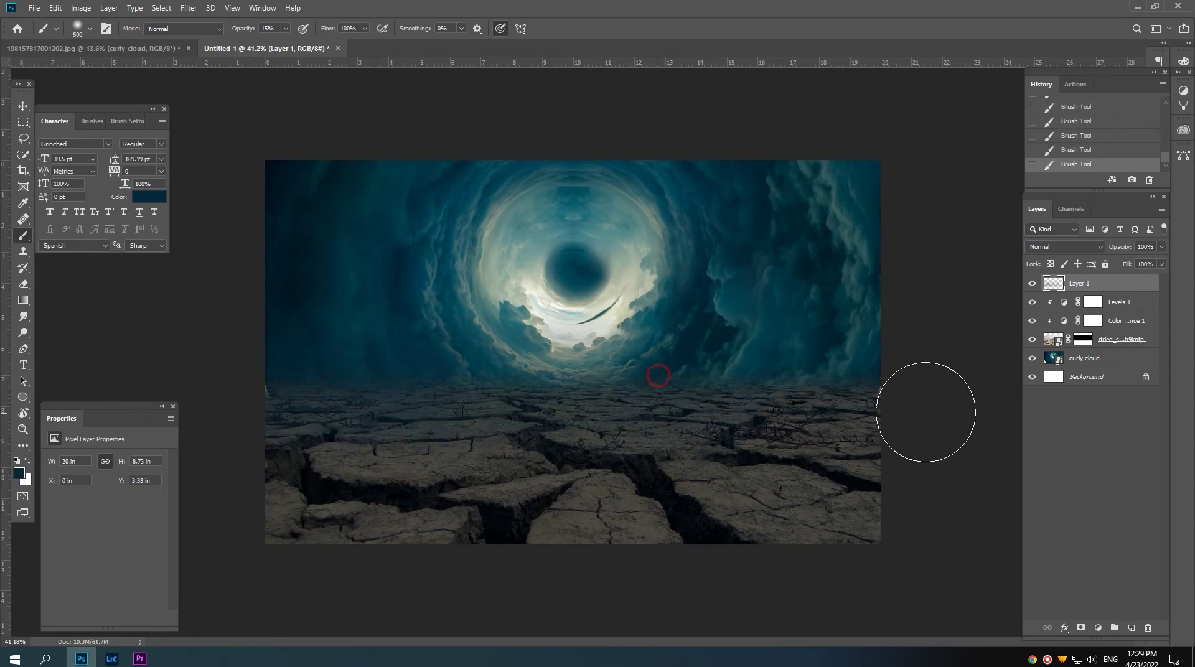
mouse_move(917, 395)
mouse_down()
mouse_move(884, 387)
mouse_move(890, 442)
mouse_up()
- Add teal haze along the right side of the ground with 250–400 px brushes
key(bracketright)
key(bracketright)
key(bracketright)
key(bracketleft)
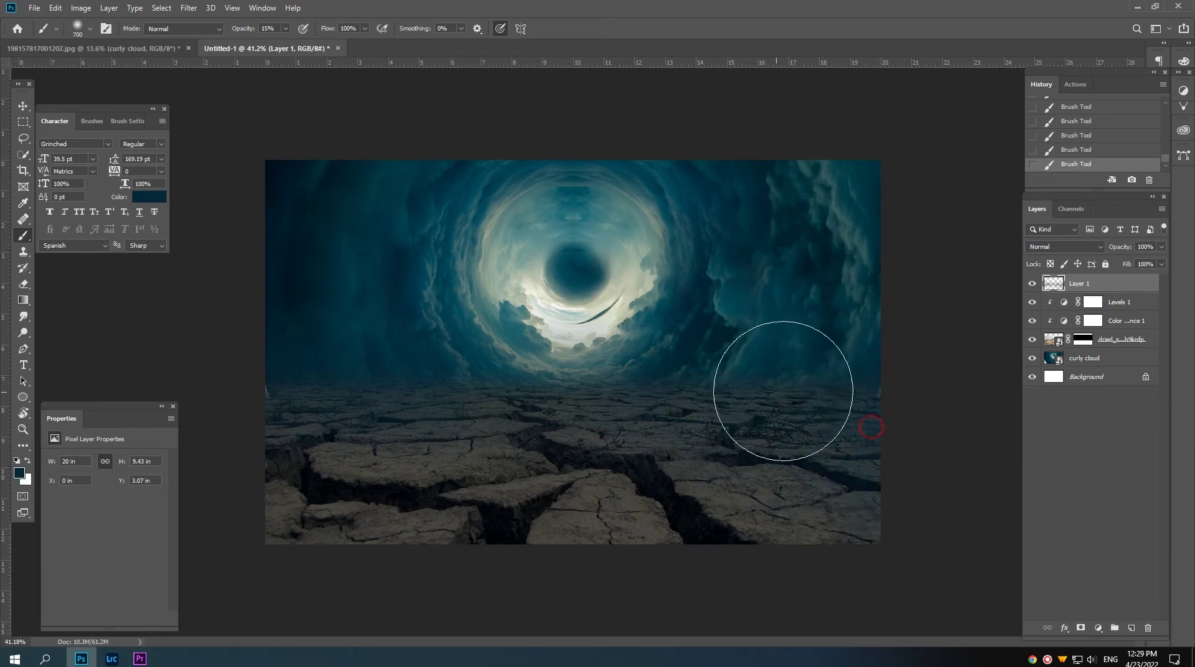
key(bracketleft)
key(bracketleft)
key(bracketleft)
key(bracketleft)
key(bracketleft)
key(bracketleft)
key(bracketleft)
key(bracketleft)
mouse_move(881, 382)
mouse_down()
mouse_move(880, 398)
mouse_move(896, 399)
mouse_up()
key(bracketright)
key(bracketright)
click(814, 376)
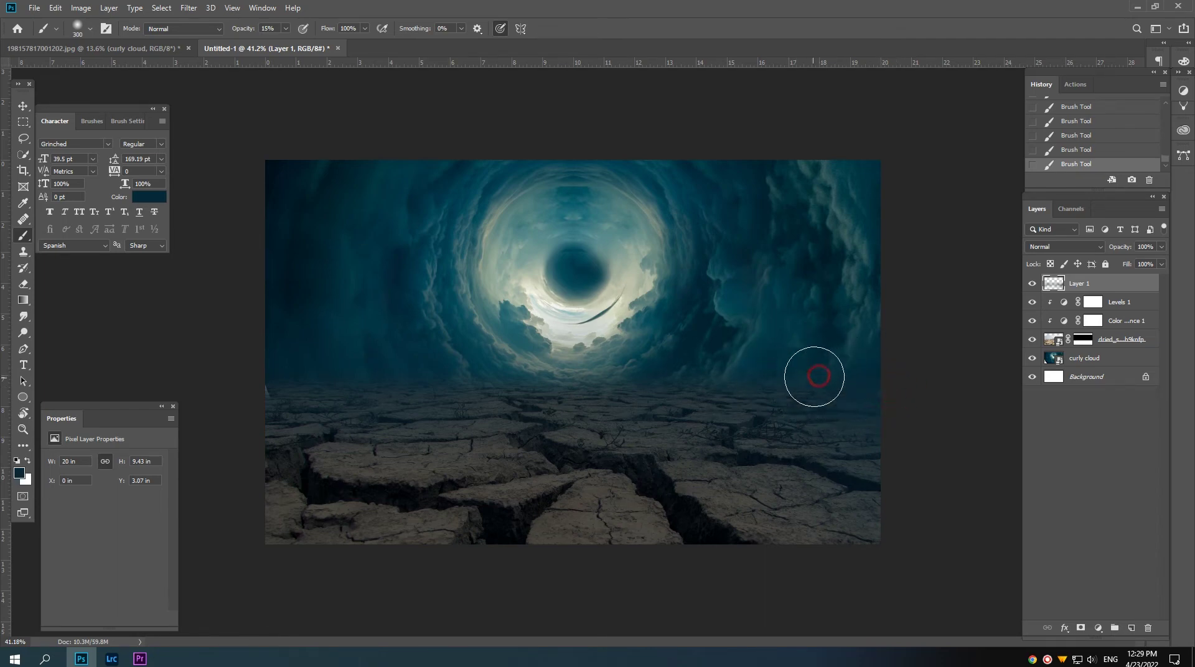
key(bracketleft)
click(868, 395)
click(716, 379)
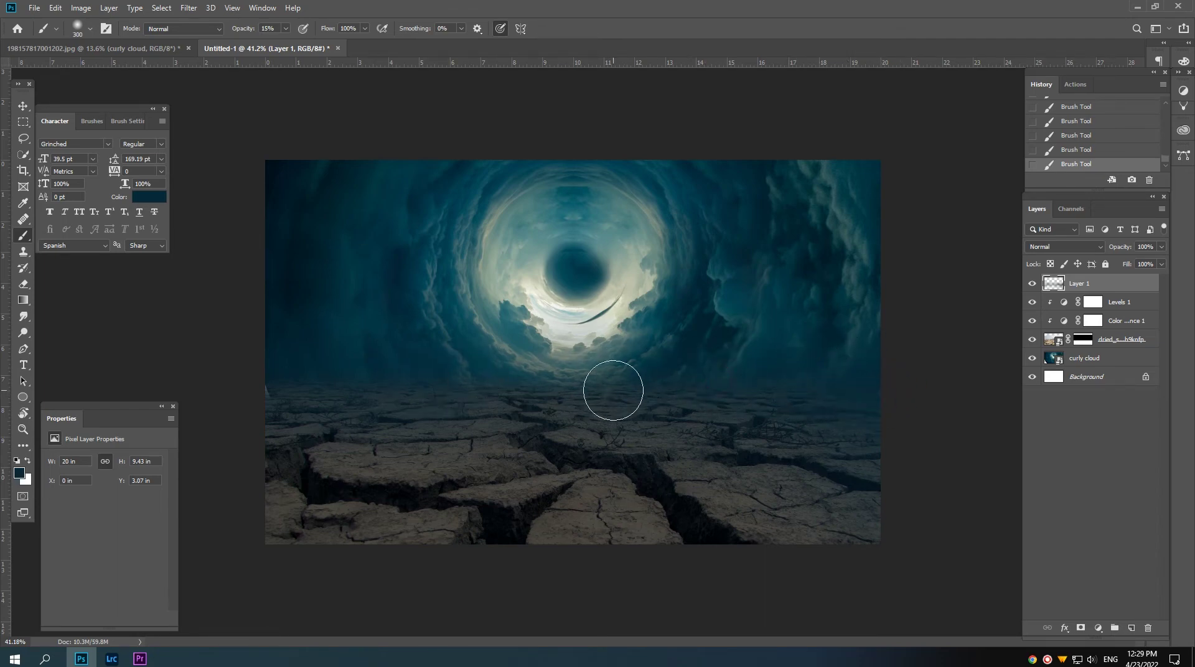
- Dab teal haze across the middle and left side of the ground
click(687, 400)
click(561, 391)
click(379, 383)
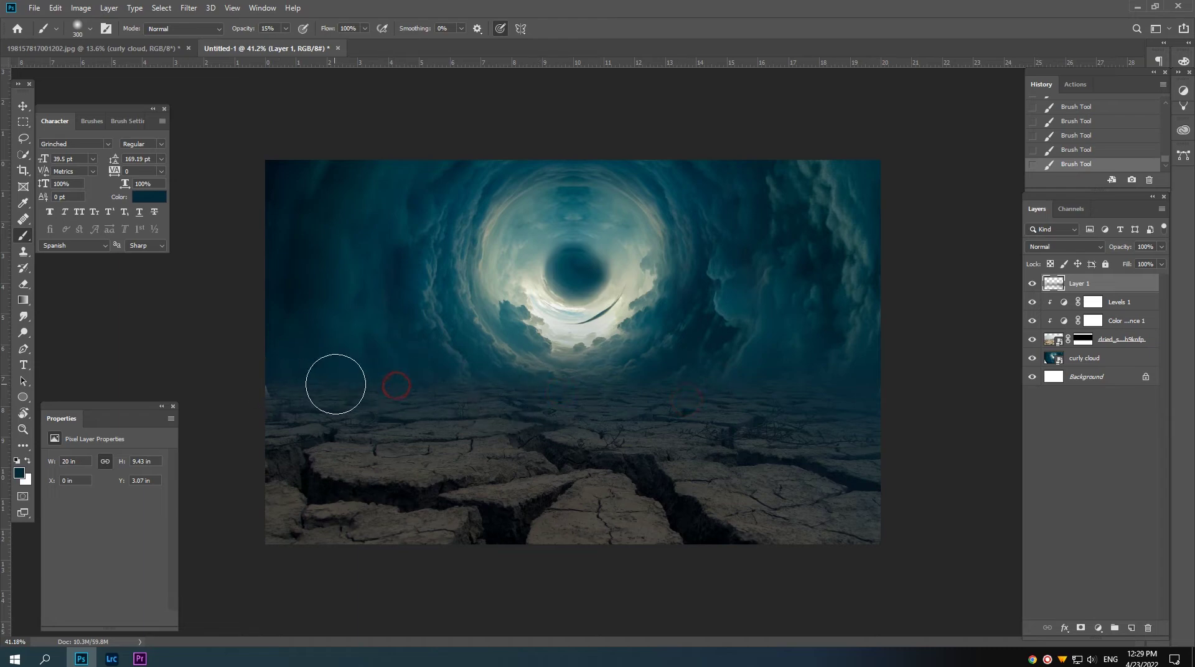
key(bracketright)
click(231, 437)
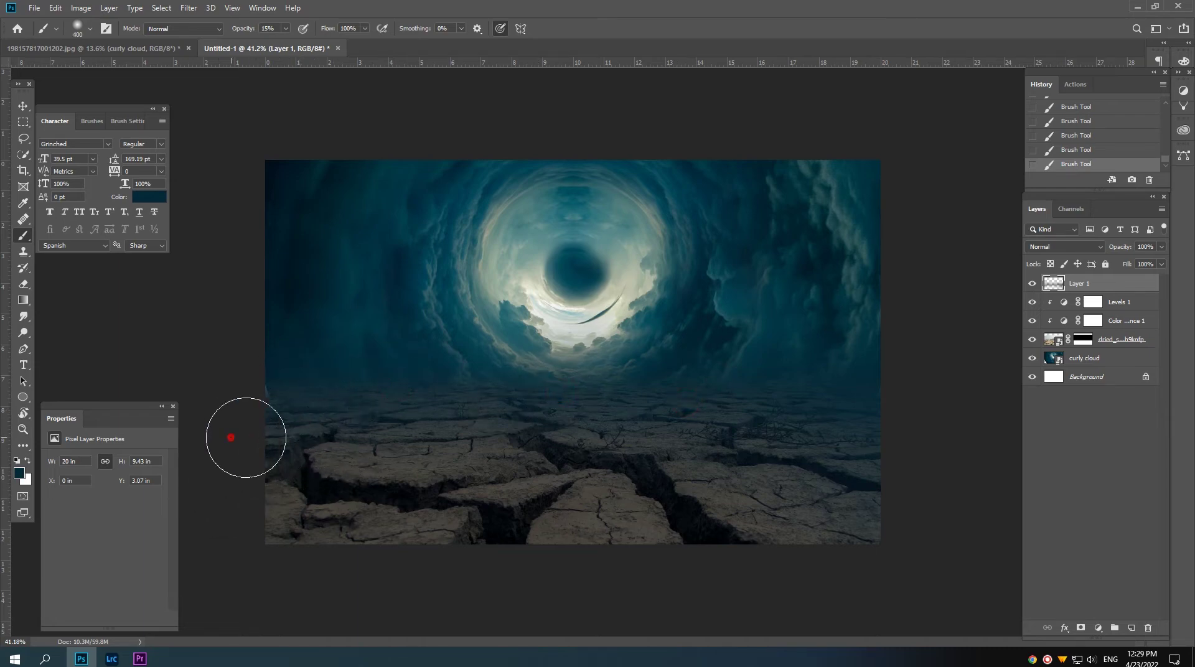
click(271, 476)
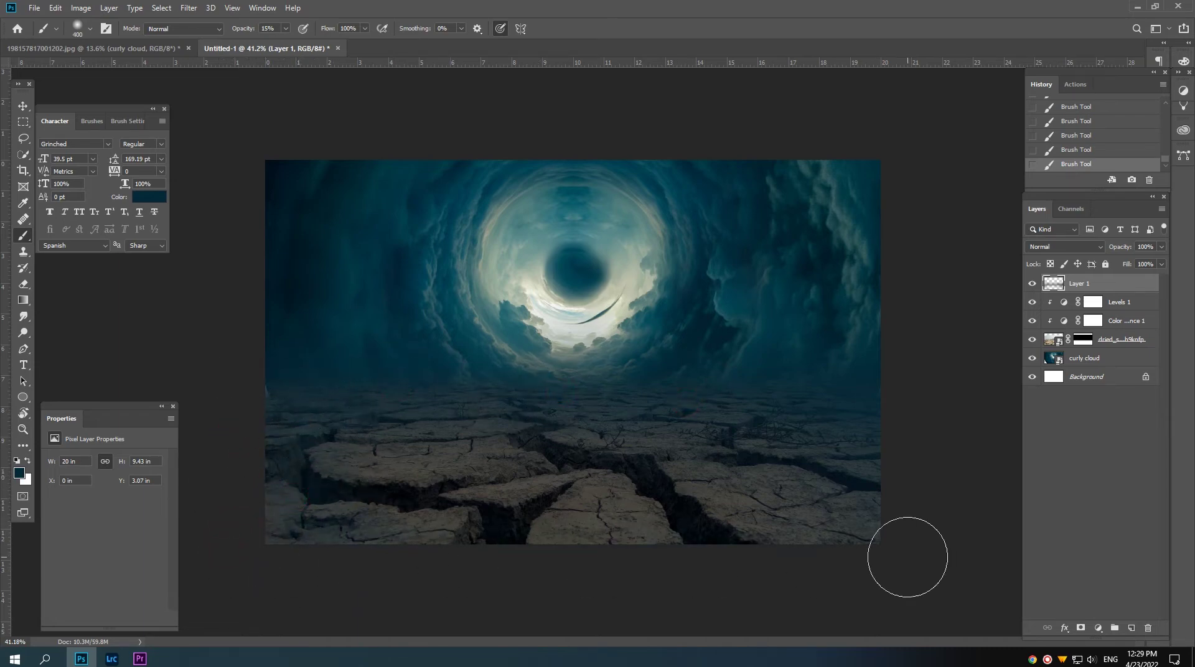
- Keep the haze layer at Normal and erase haze from the foreground with a soft 600 px eraser
click(1071, 251)
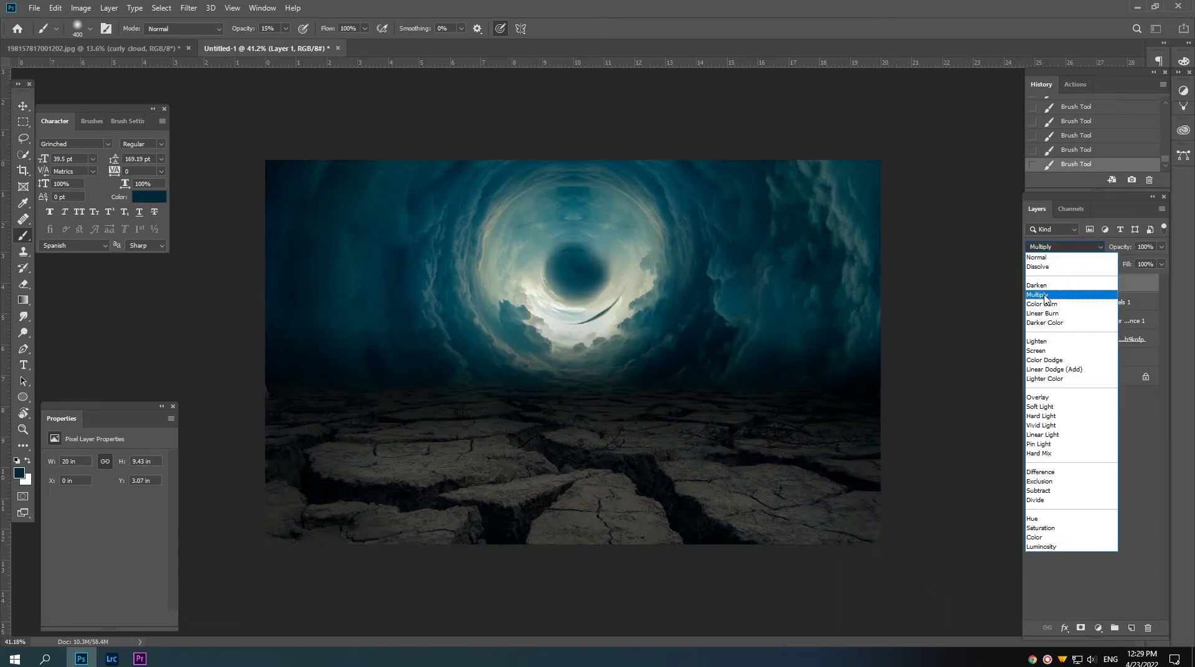
click(1050, 249)
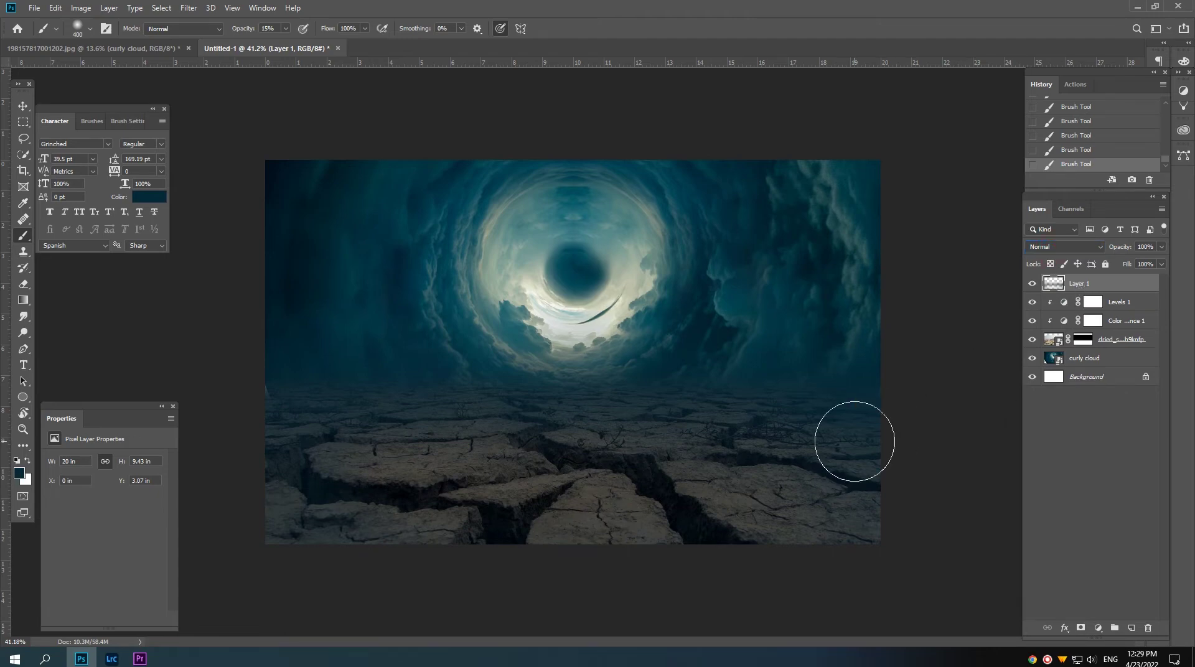
click(25, 285)
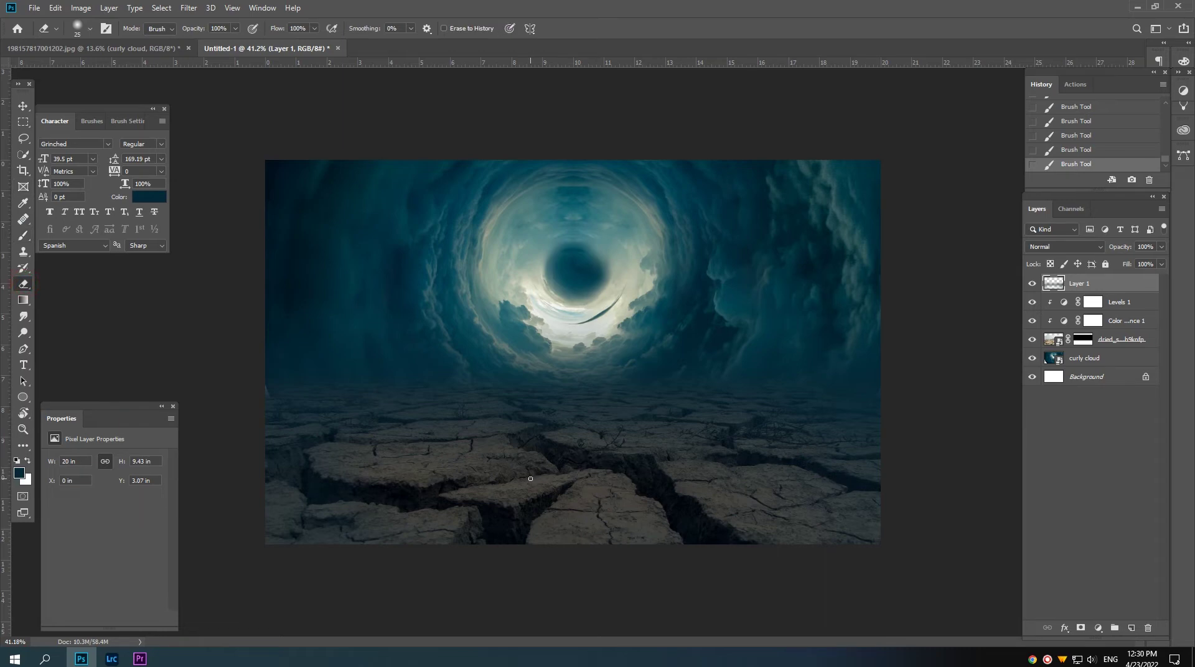
right_click(467, 533)
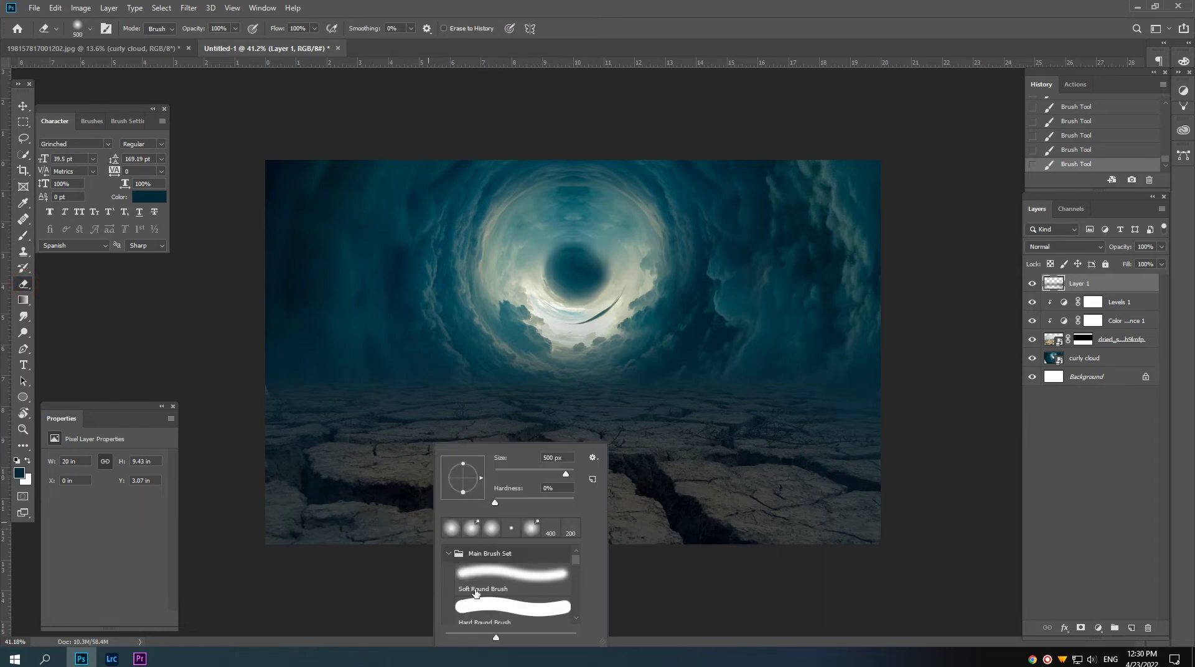
double_click(485, 581)
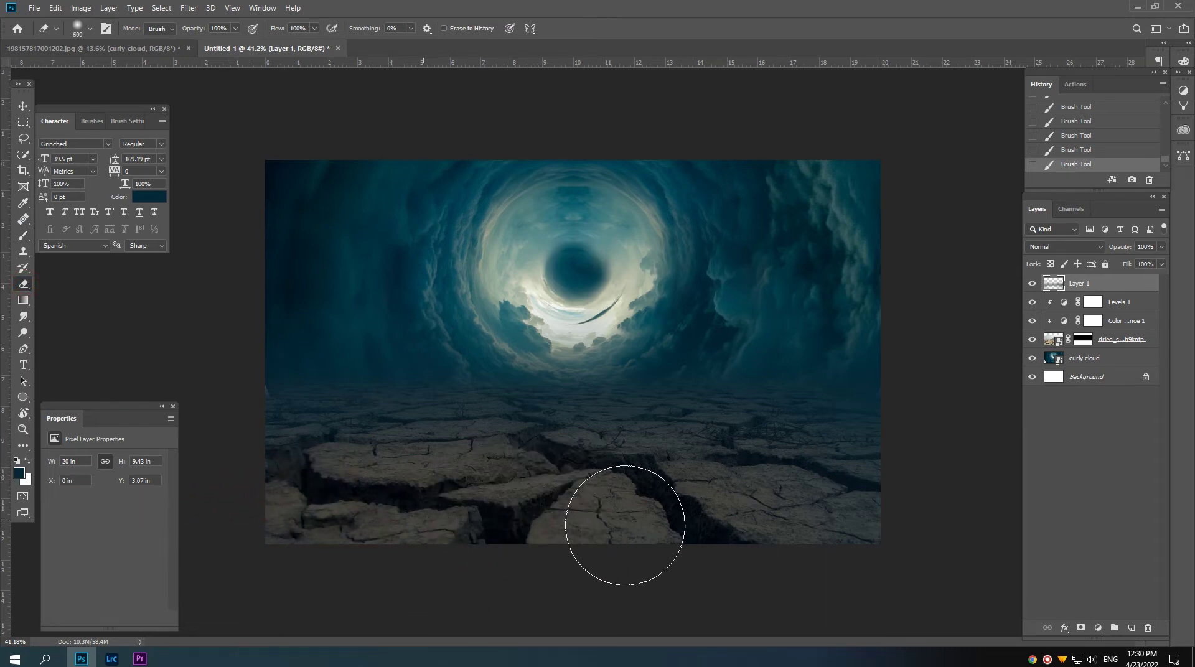
drag(196, 508, 813, 580)
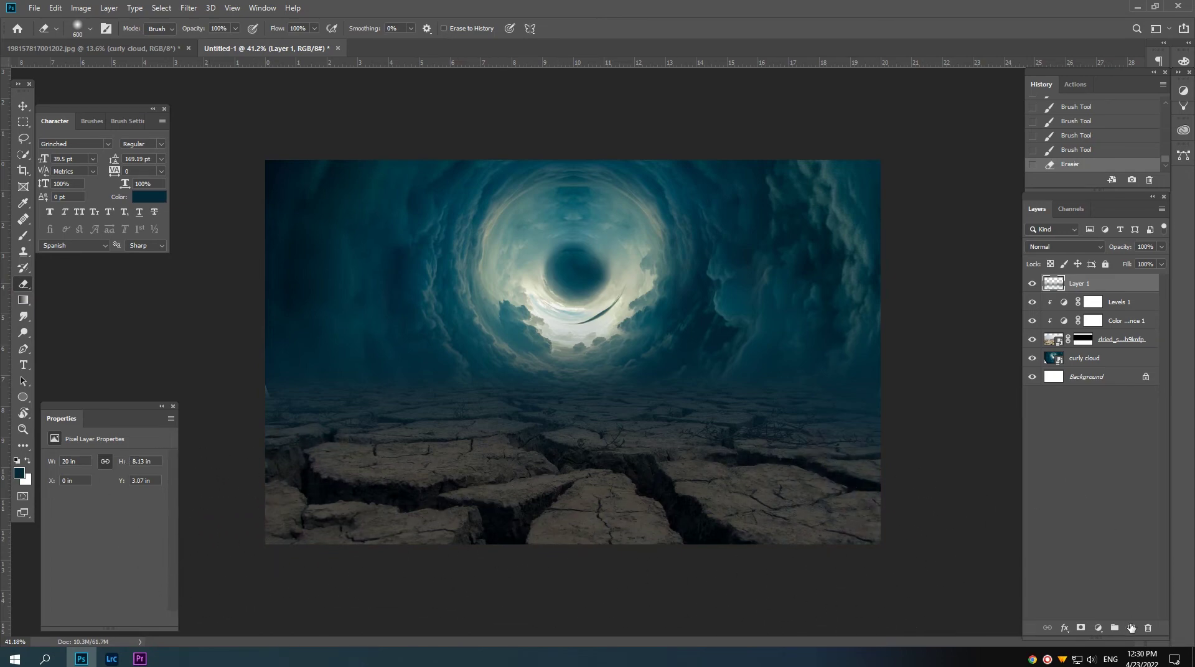
- On a new Multiply layer, paint soft dark shading across the lower-left and lower ground
click(1131, 627)
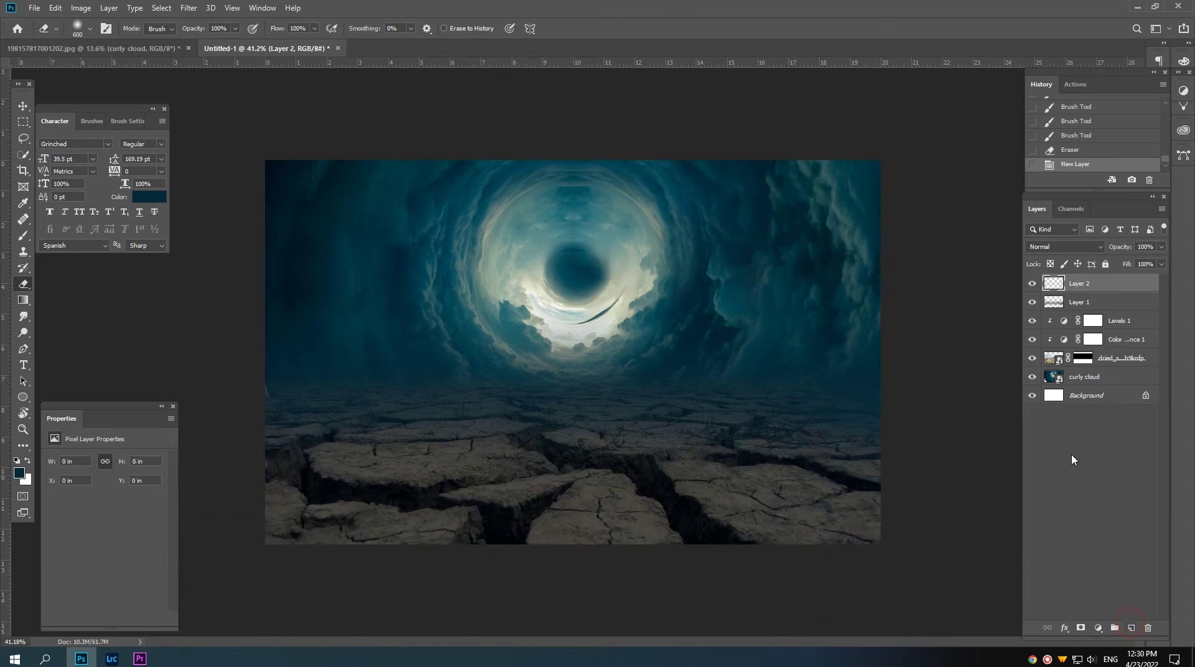
click(23, 235)
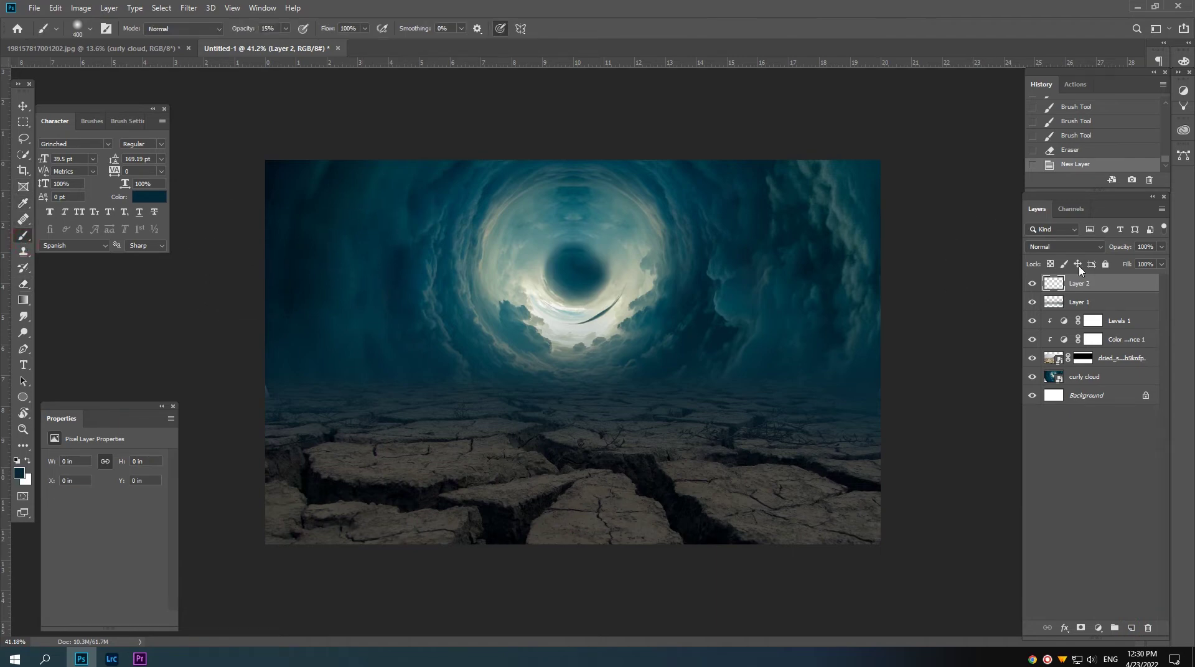
click(1063, 247)
click(1107, 301)
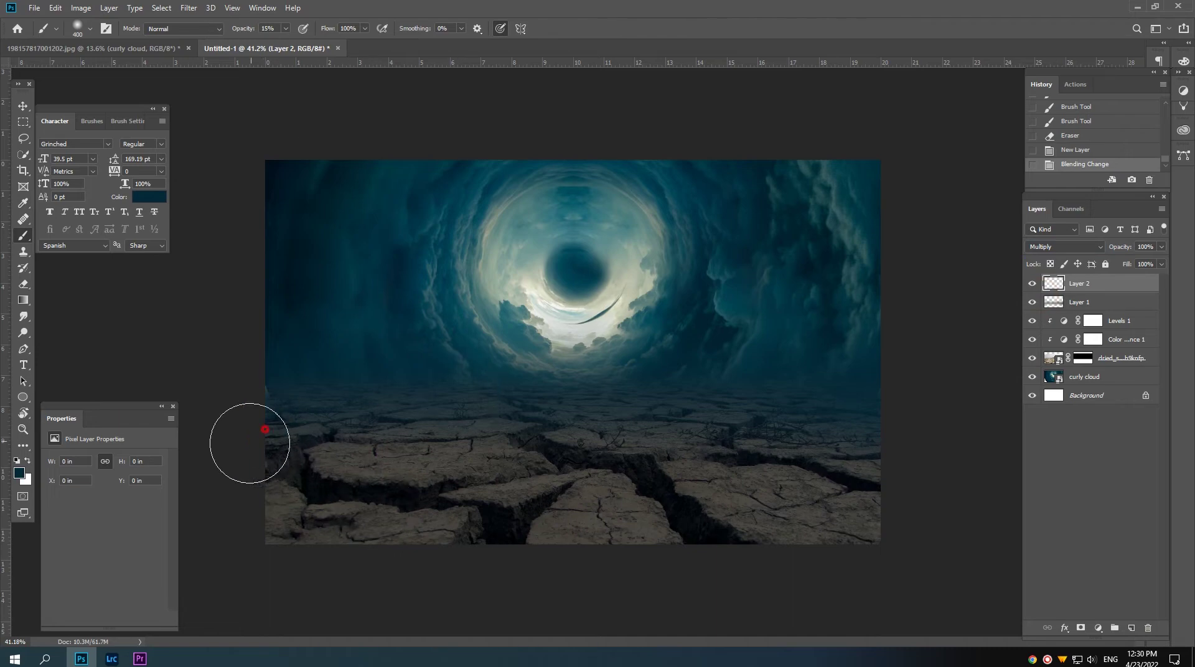
mouse_move(250, 443)
mouse_down()
mouse_move(256, 550)
mouse_move(230, 506)
mouse_move(333, 544)
mouse_move(333, 469)
mouse_up()
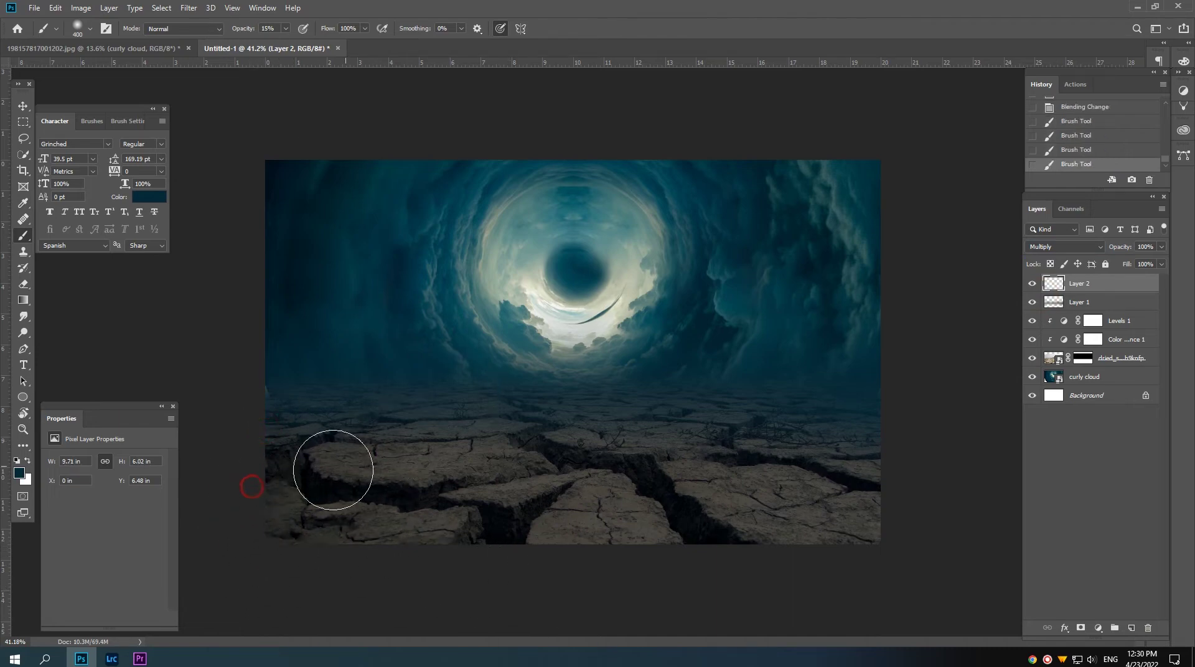
drag(438, 549, 990, 525)
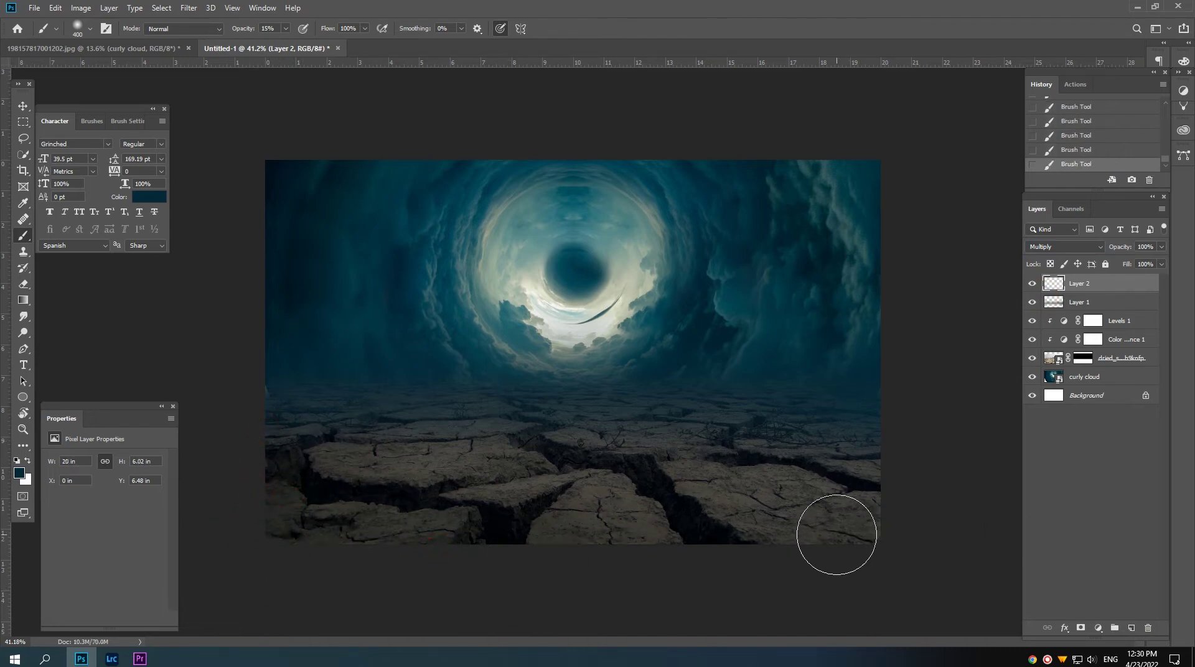
- Shade the ground near the right horizon and left edge with varied brush sizes
key(bracketright)
key(bracketright)
drag(831, 472, 909, 427)
key(bracketleft)
key(bracketleft)
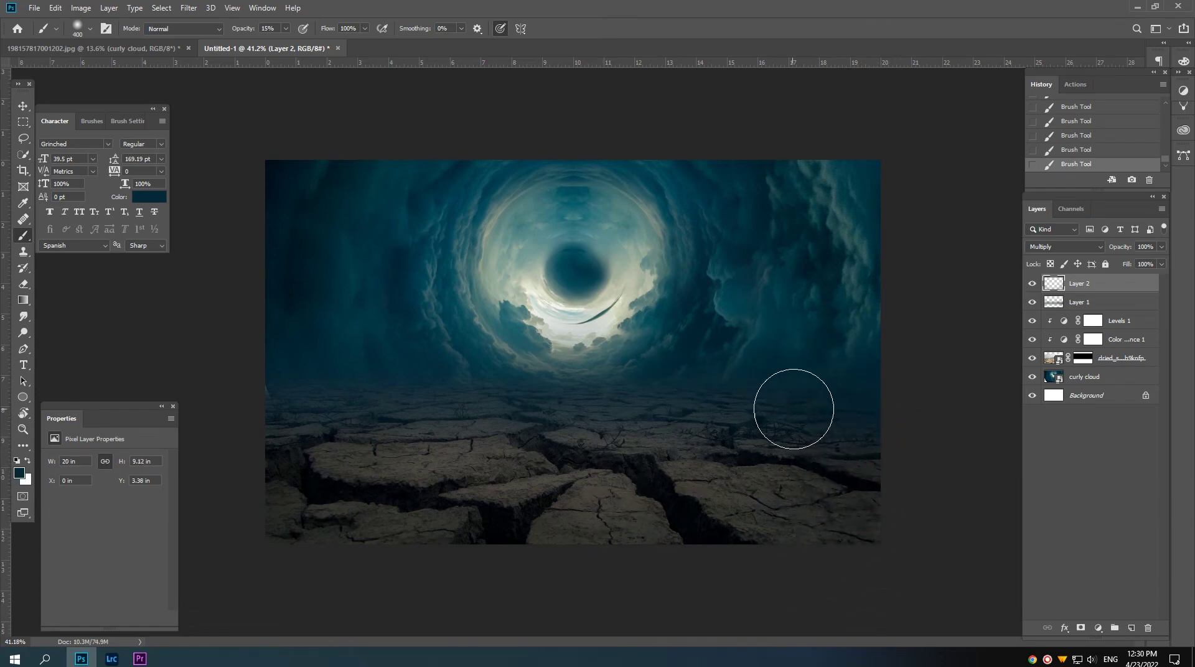
key(bracketleft)
key(bracketleft)
key(bracketleft)
key(bracketleft)
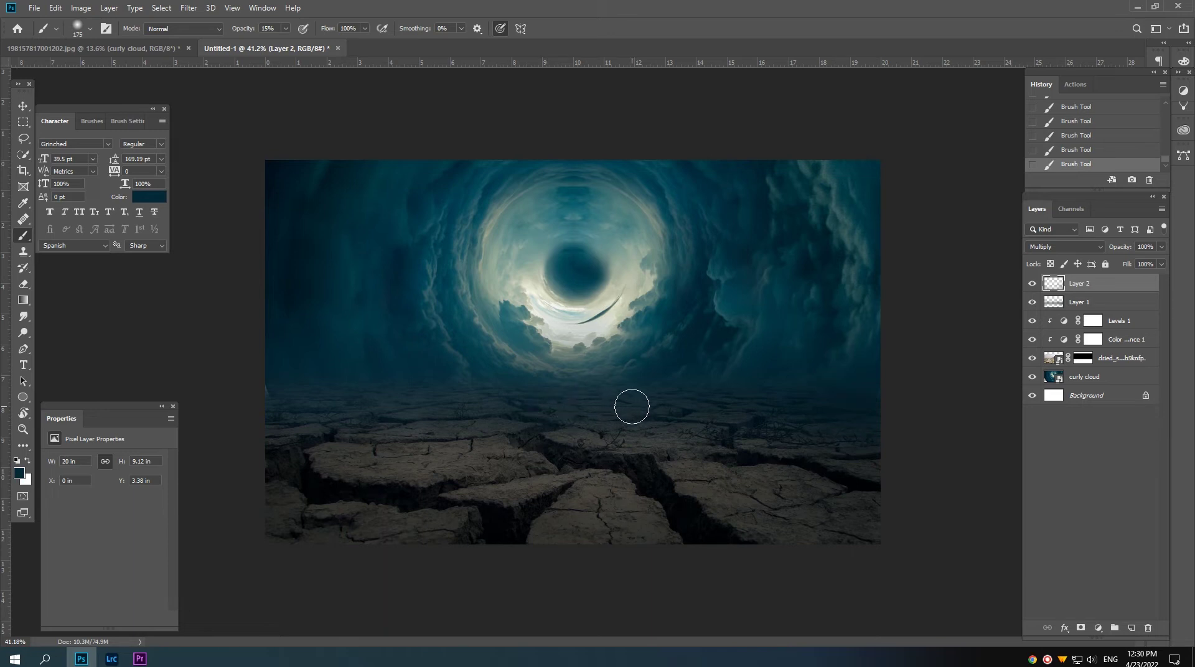
click(861, 420)
click(883, 458)
key(bracketright)
key(bracketright)
key(bracketright)
key(bracketright)
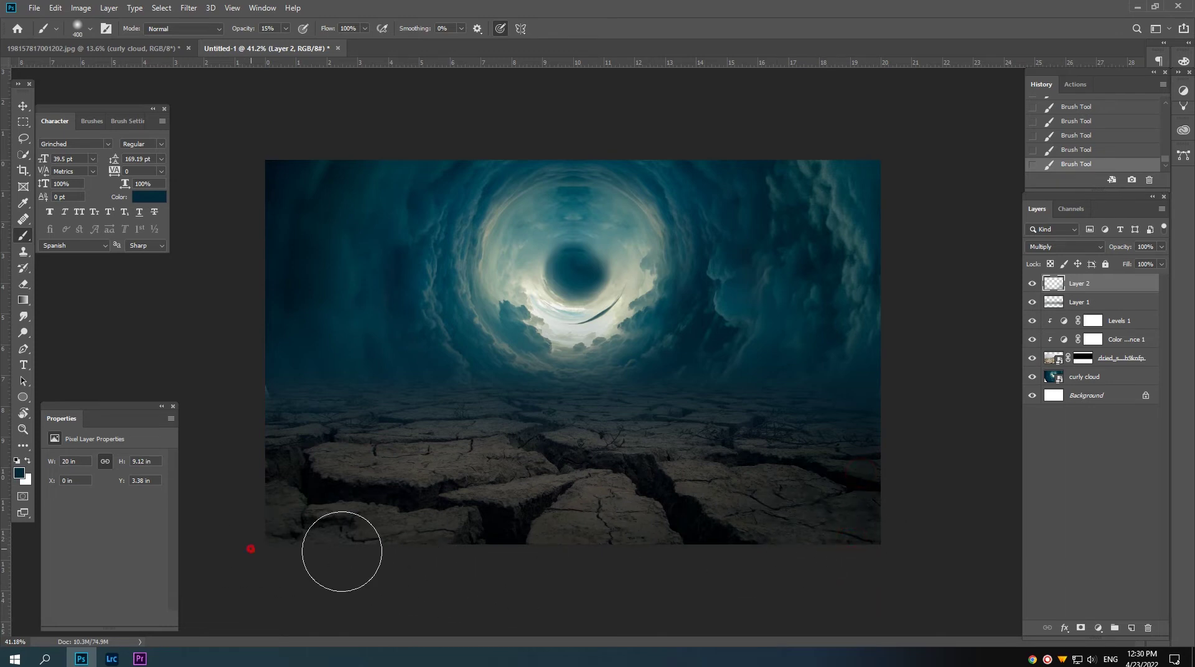
click(248, 507)
key(bracketright)
key(bracketright)
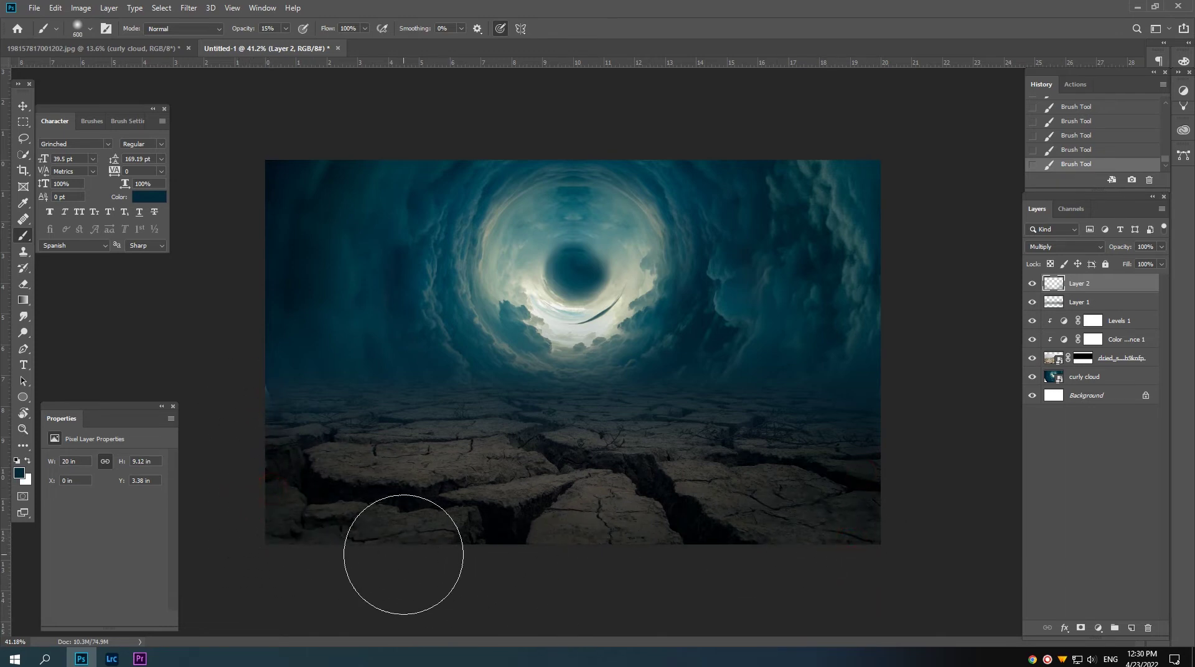
- Switch to the Move tool and zoom in on the composition
ctrl+click(546, 458)
key(v)
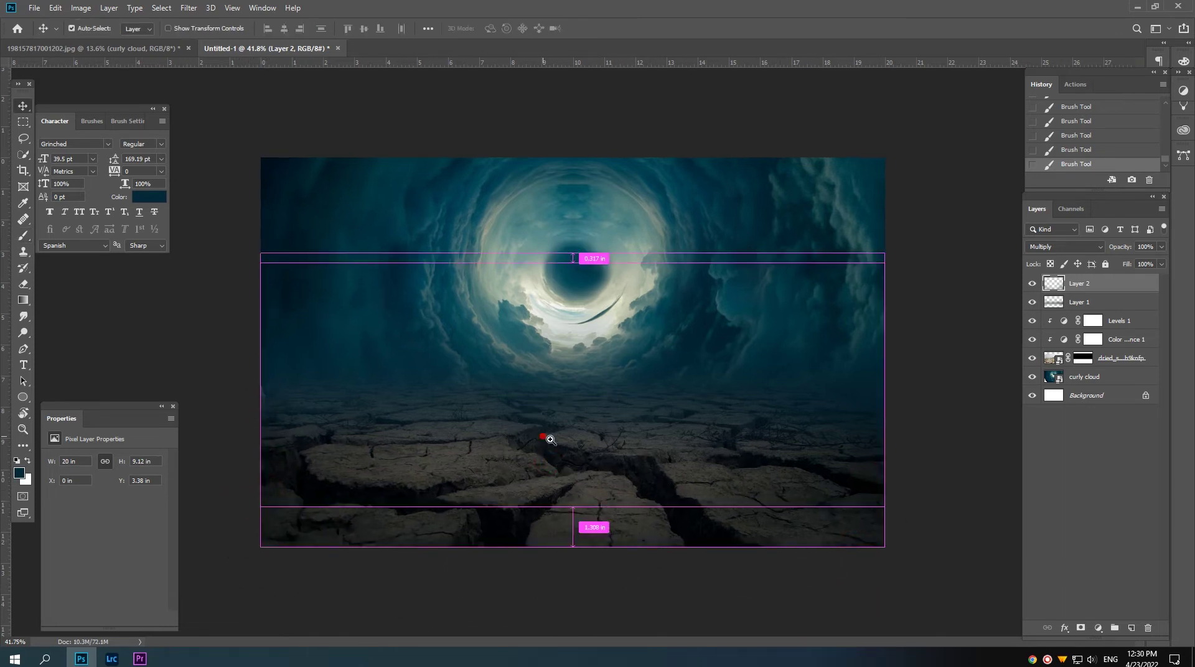
drag(550, 440, 555, 445)
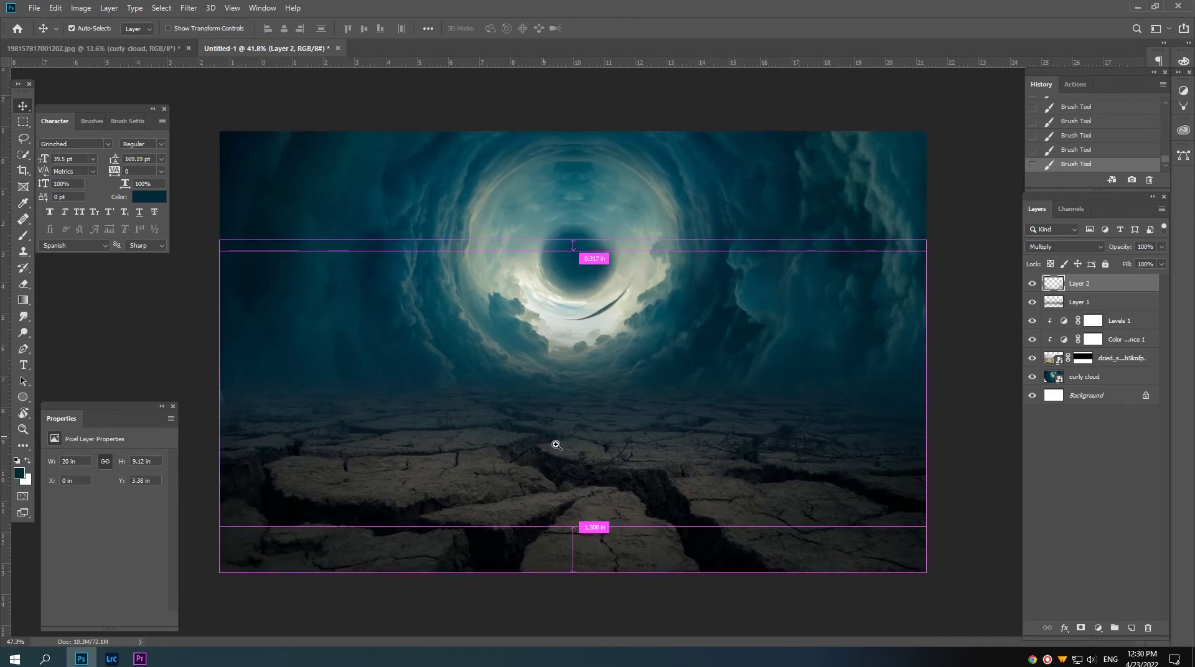
mouse_move(556, 445)
mouse_down()
mouse_move(547, 440)
mouse_move(569, 419)
mouse_up()
- Add a new empty layer above Layer 1 and sample the light teal from the horizon
click(1096, 305)
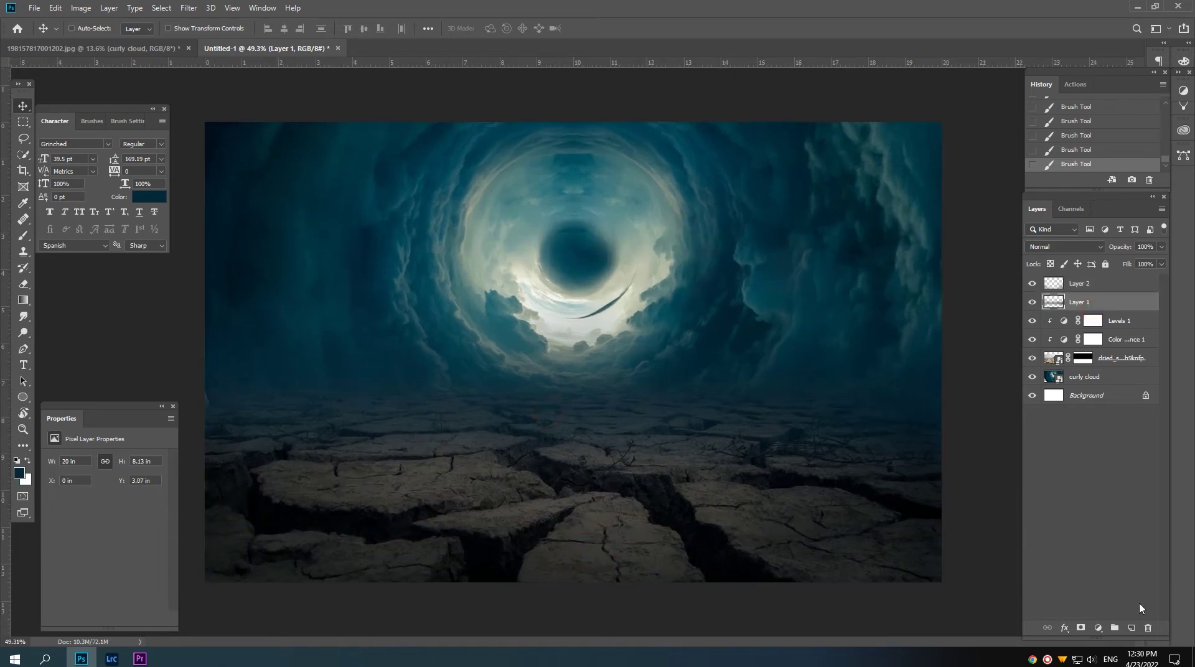
click(1133, 632)
key(b)
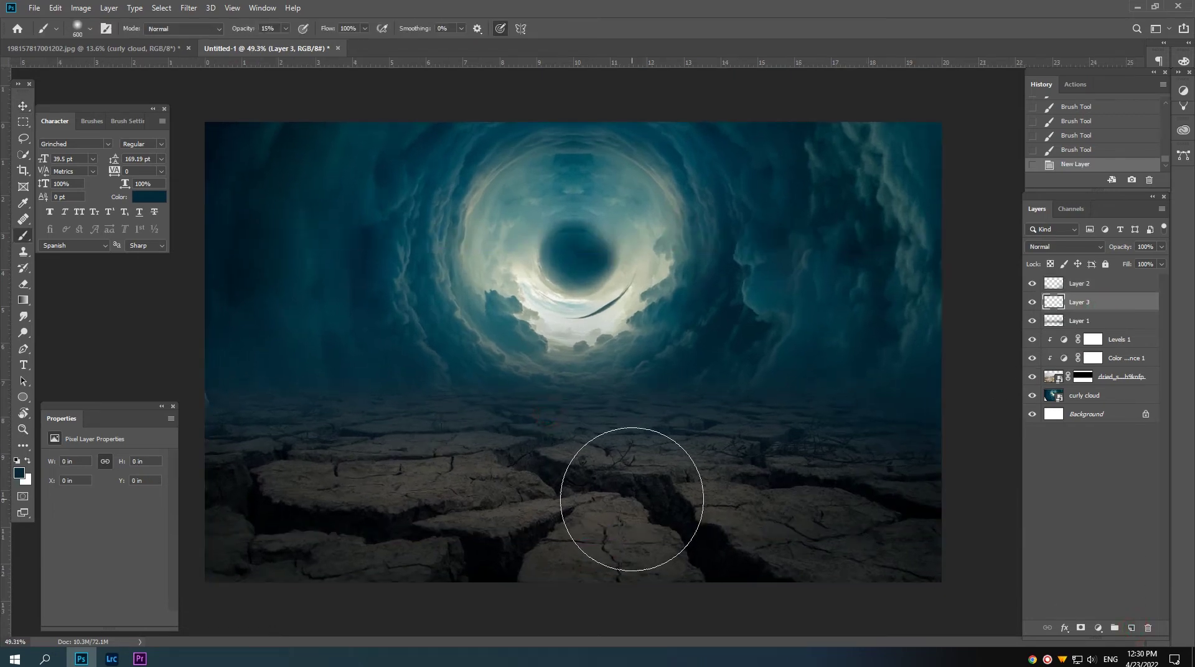
alt+click(569, 397)
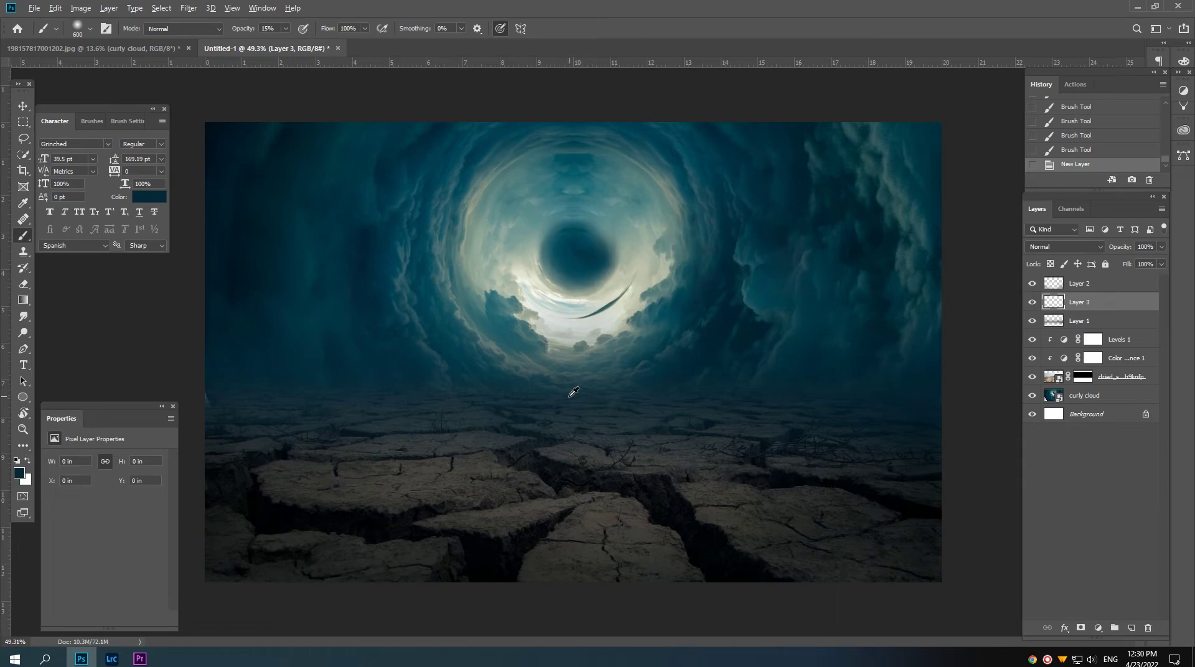
alt+click(530, 364)
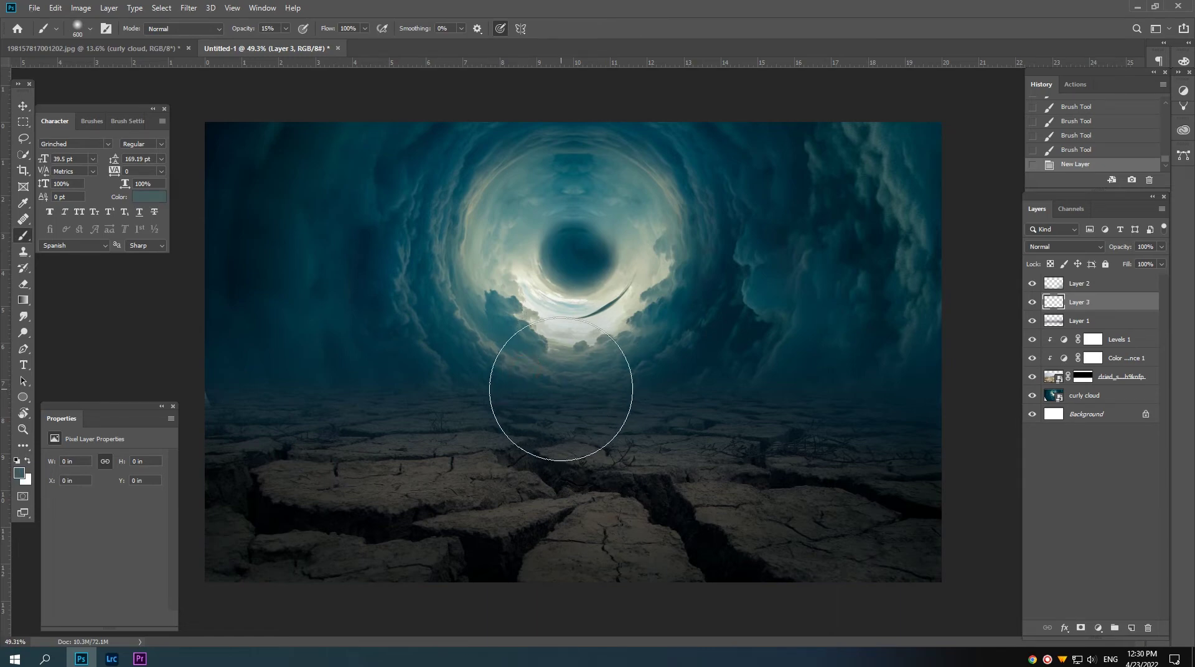
- Paint soft light-teal haze strokes along the left and right horizon
key(bracketleft)
key(bracketleft)
key(bracketleft)
key(bracketleft)
key(bracketleft)
key(bracketright)
key(bracketright)
mouse_move(341, 385)
mouse_down()
mouse_move(437, 388)
mouse_move(420, 405)
mouse_up()
key(bracketright)
key(bracketright)
key(bracketleft)
key(bracketleft)
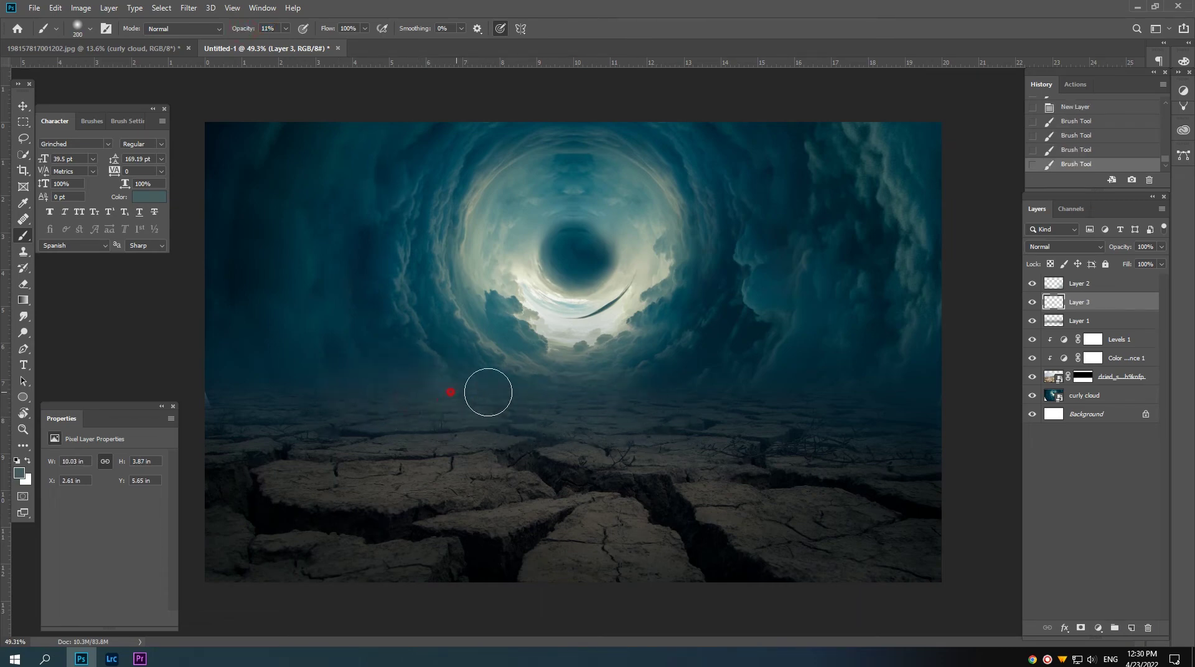
drag(584, 401, 782, 393)
key(bracketright)
key(bracketright)
key(bracketright)
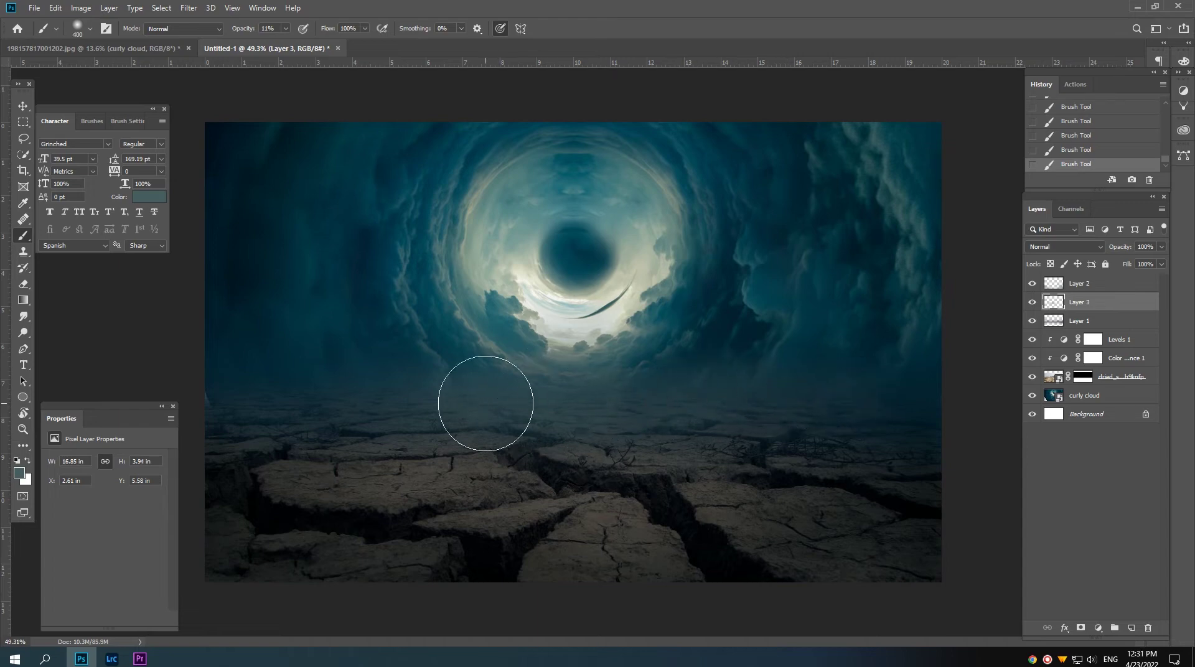
drag(294, 400, 540, 413)
key(bracketleft)
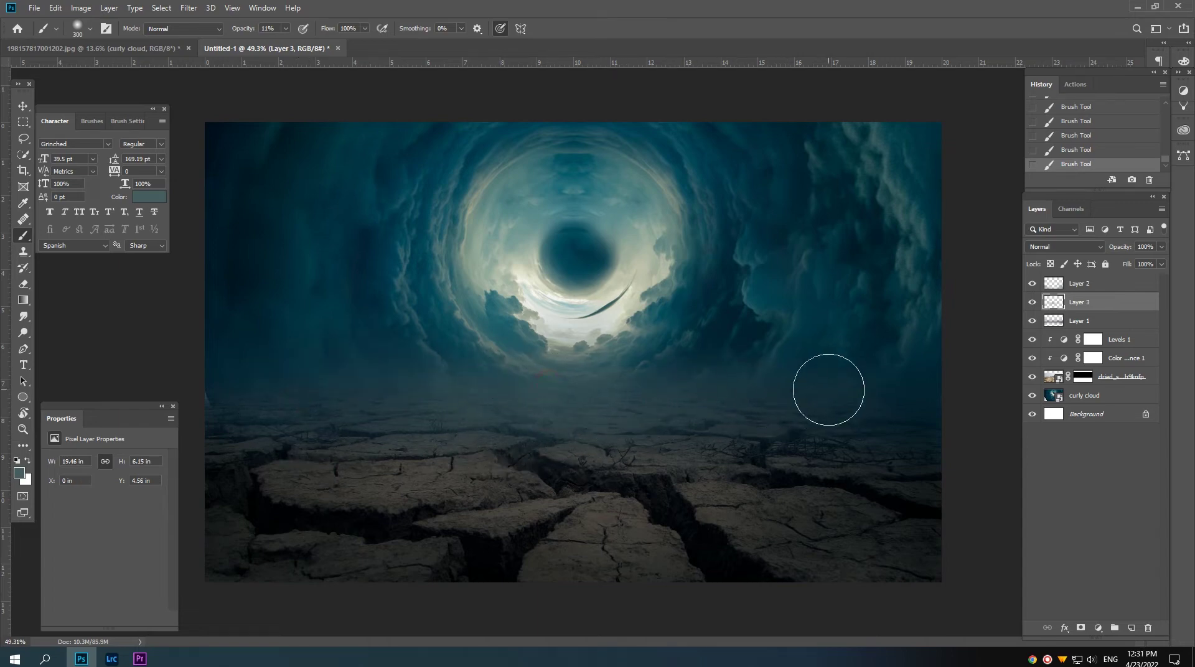
mouse_move(699, 381)
mouse_down()
mouse_move(676, 382)
mouse_move(747, 361)
mouse_up()
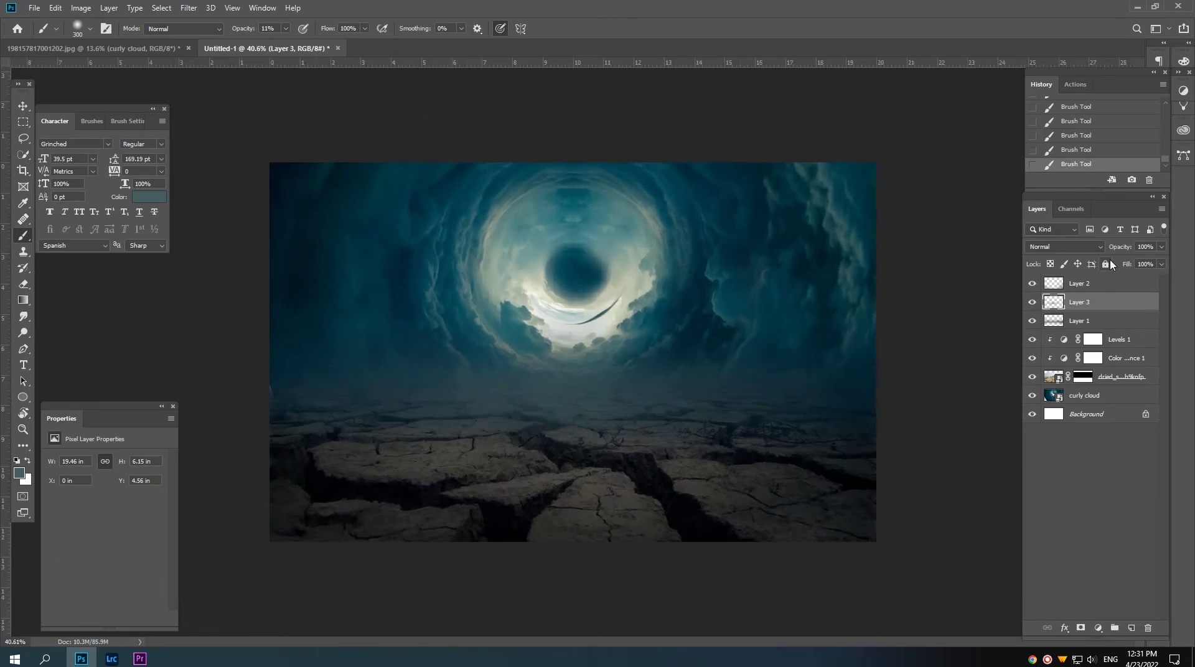
- Lower the haze layer's opacity to 92% and check the horizon up close
drag(1112, 249, 1105, 248)
click(688, 338)
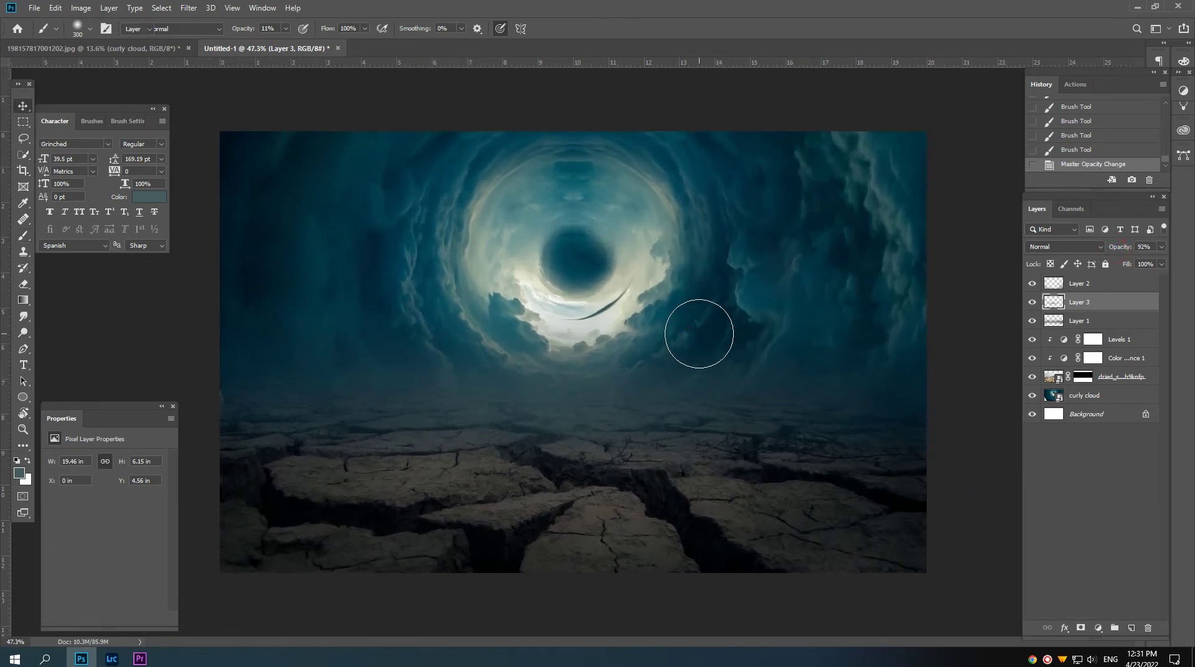
click(661, 324)
drag(662, 324, 652, 334)
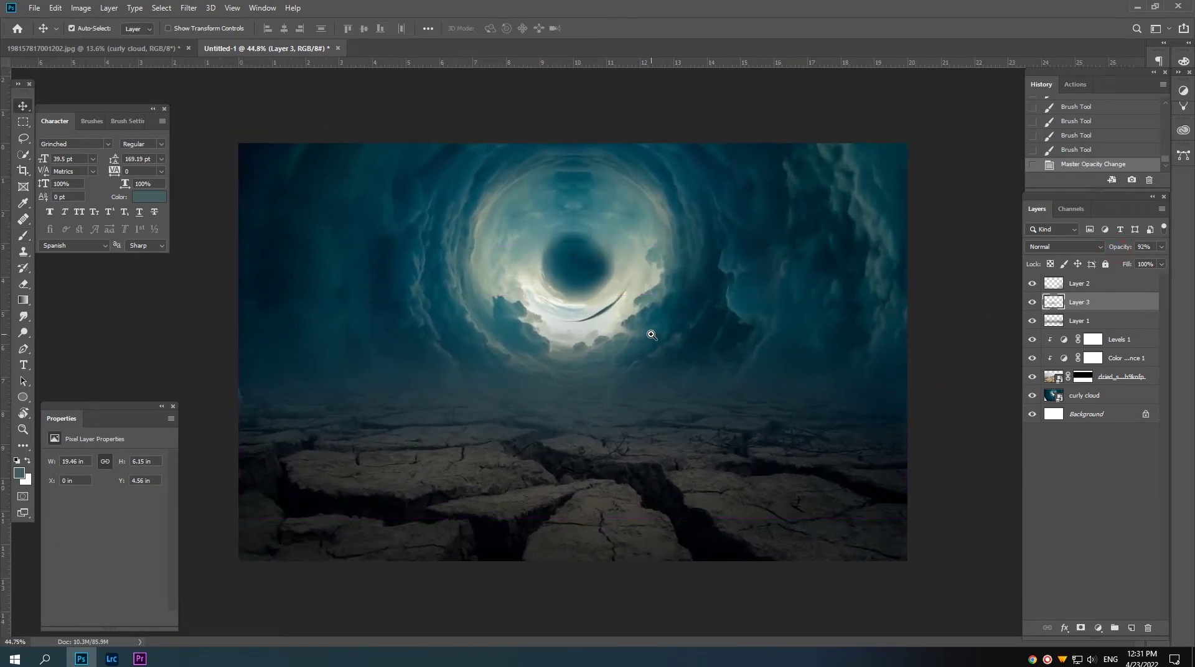
- Set Color Balance 1 midtones to Red +30 and Blue -15 to warm the ground
click(1125, 356)
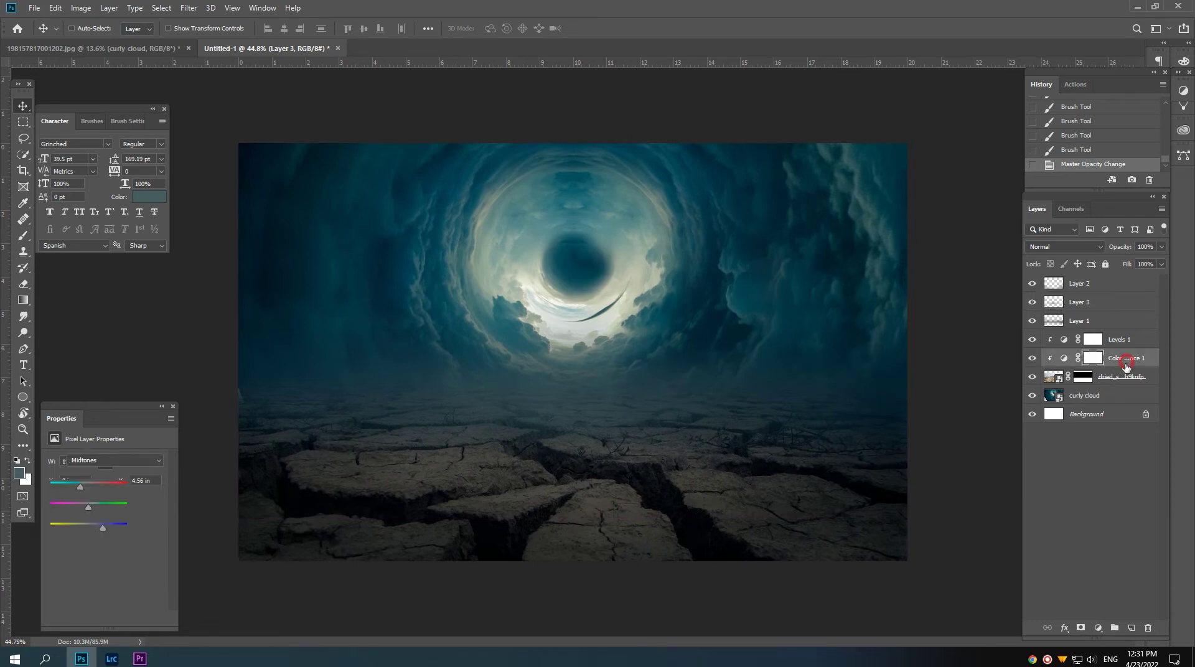
click(1061, 358)
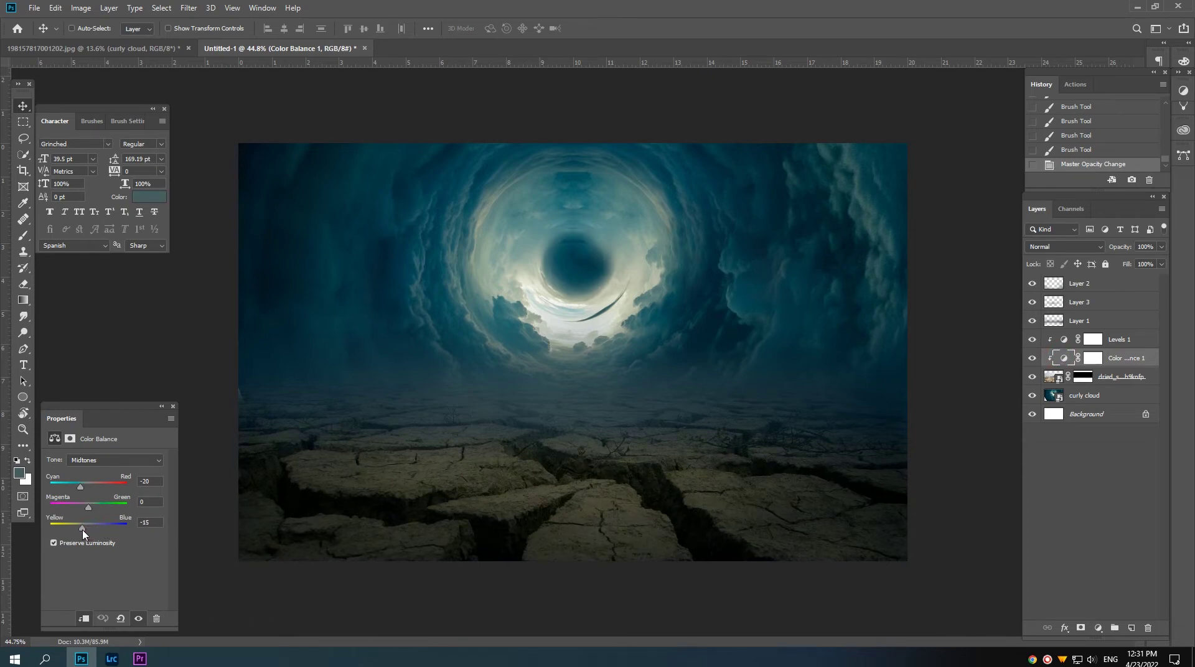
click(83, 530)
drag(81, 529, 83, 529)
- Add a Hue/Saturation adjustment with Hue -9, Saturation +24, Lightness -8
click(1097, 629)
click(1113, 506)
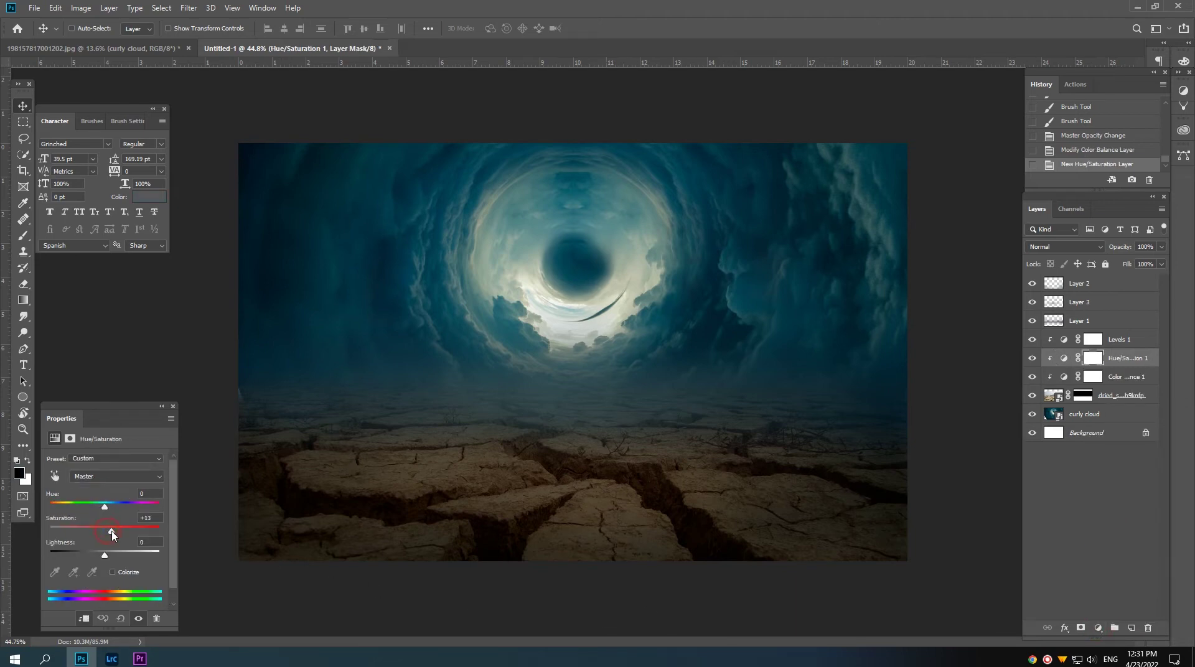
drag(119, 533, 118, 532)
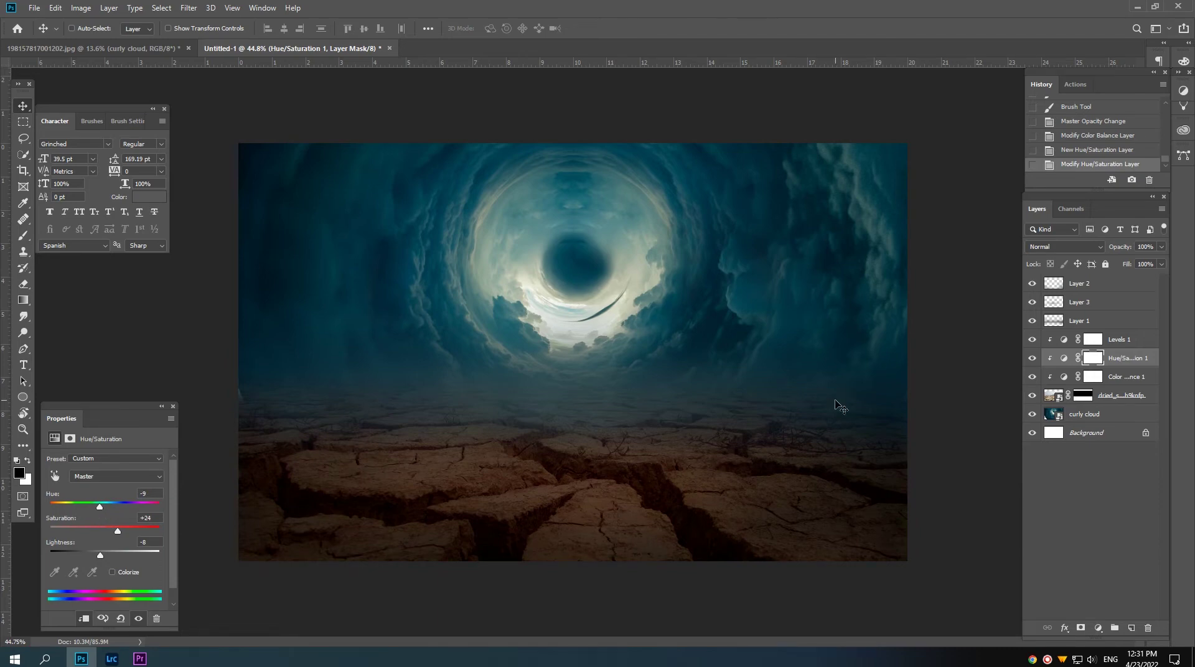
click(1130, 344)
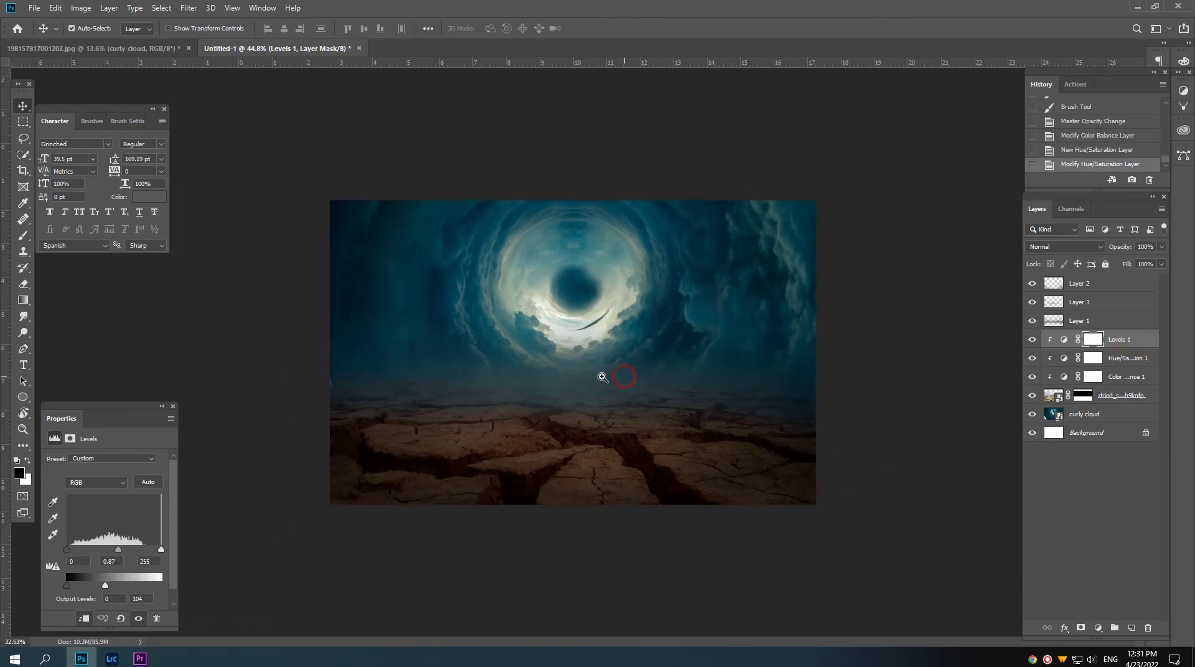
drag(619, 380, 617, 379)
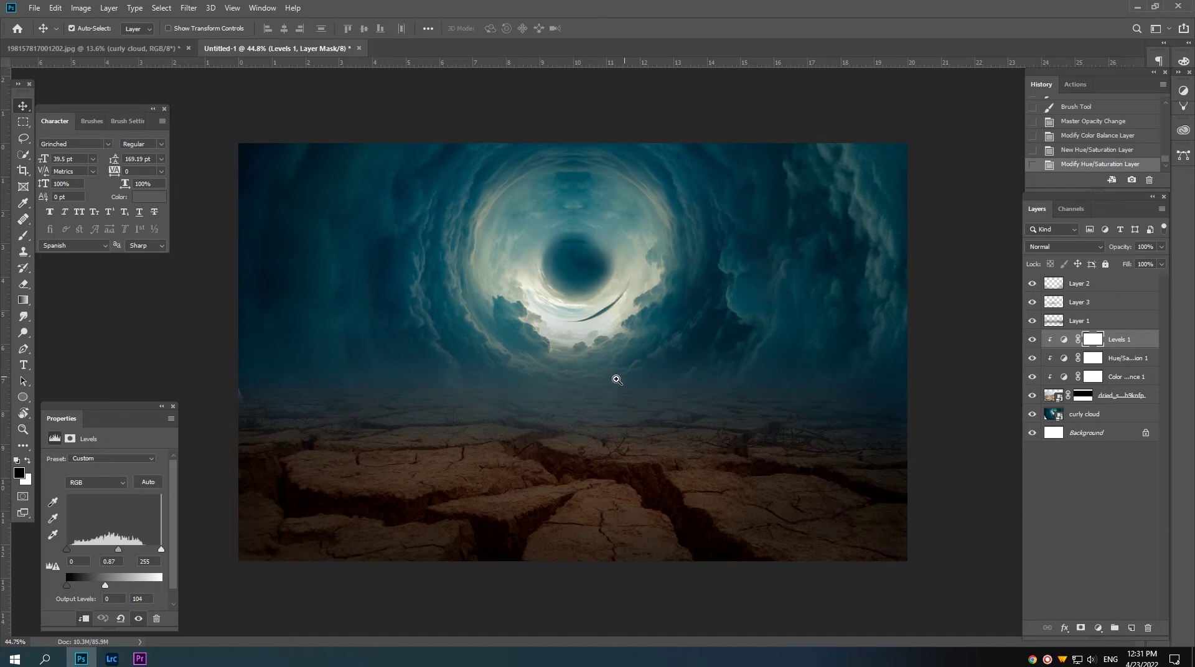
drag(617, 379, 612, 380)
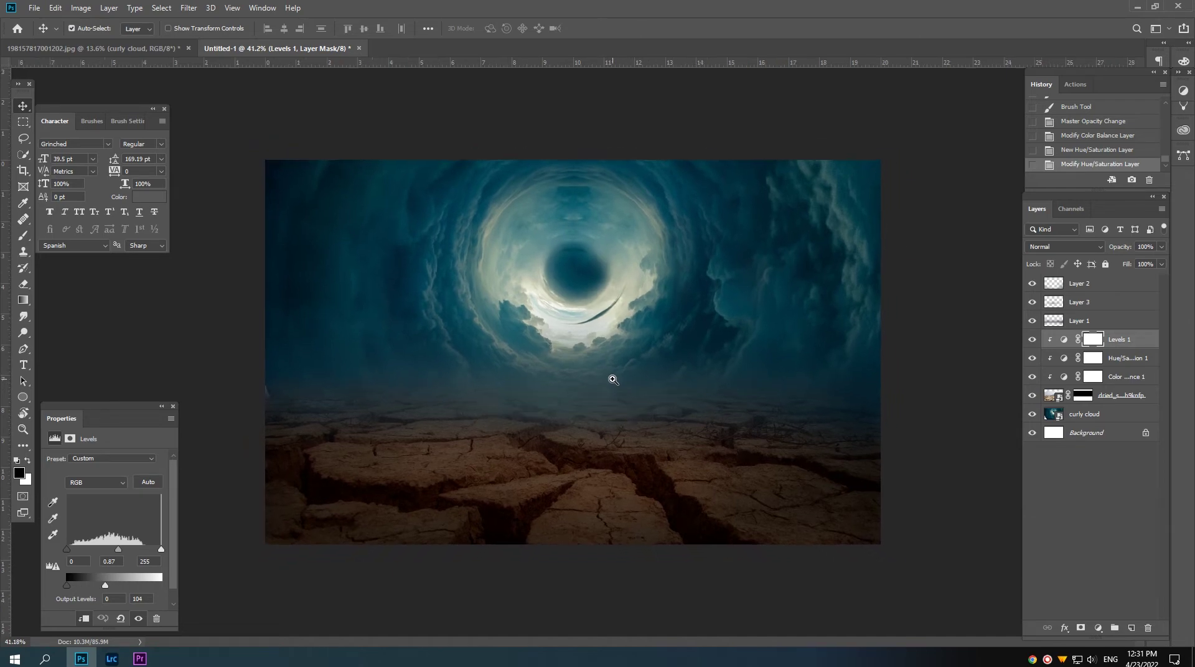
scroll(598, 330, down, 3)
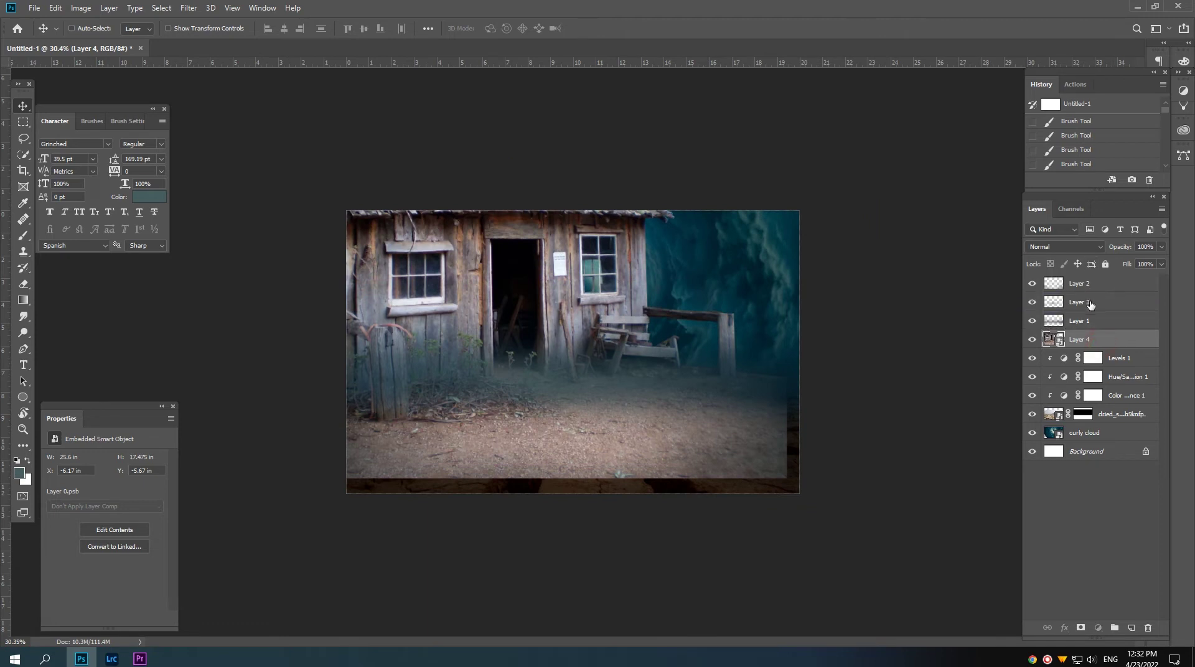
- Move the shack's Layer 4 to the top of the layer stack
drag(1086, 339, 1086, 282)
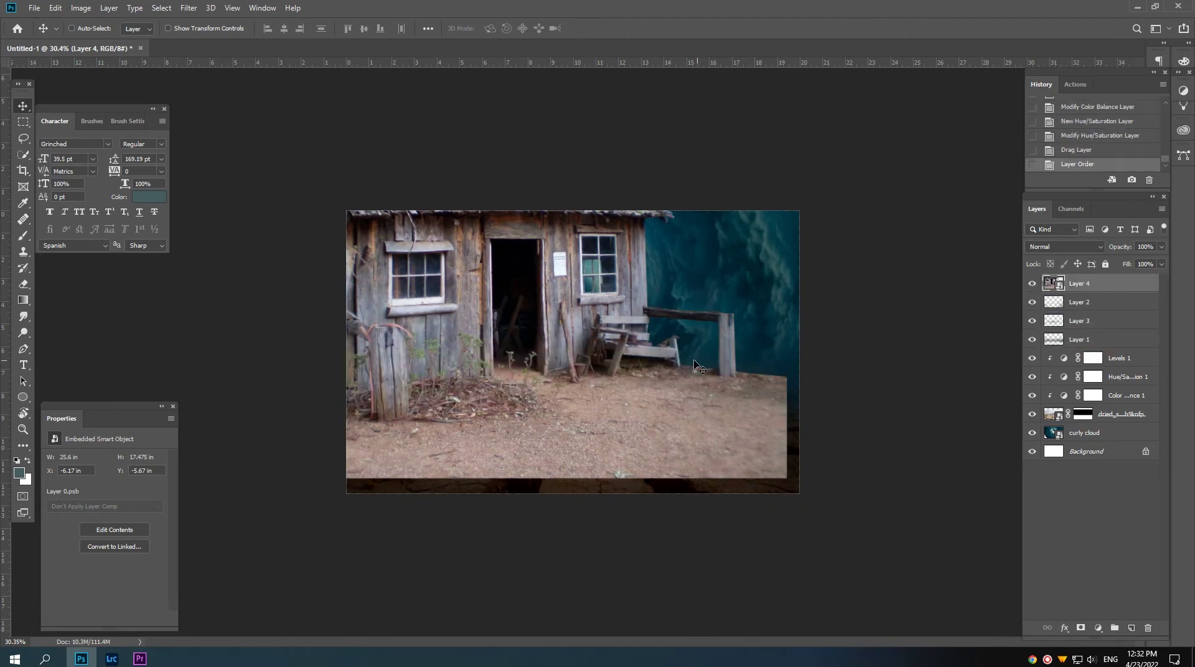
scroll(697, 367, down, 2)
scroll(616, 355, down, 2)
- Scale the shack to about 23% and set it on the cracked ground left of centre
key(ctrl+t)
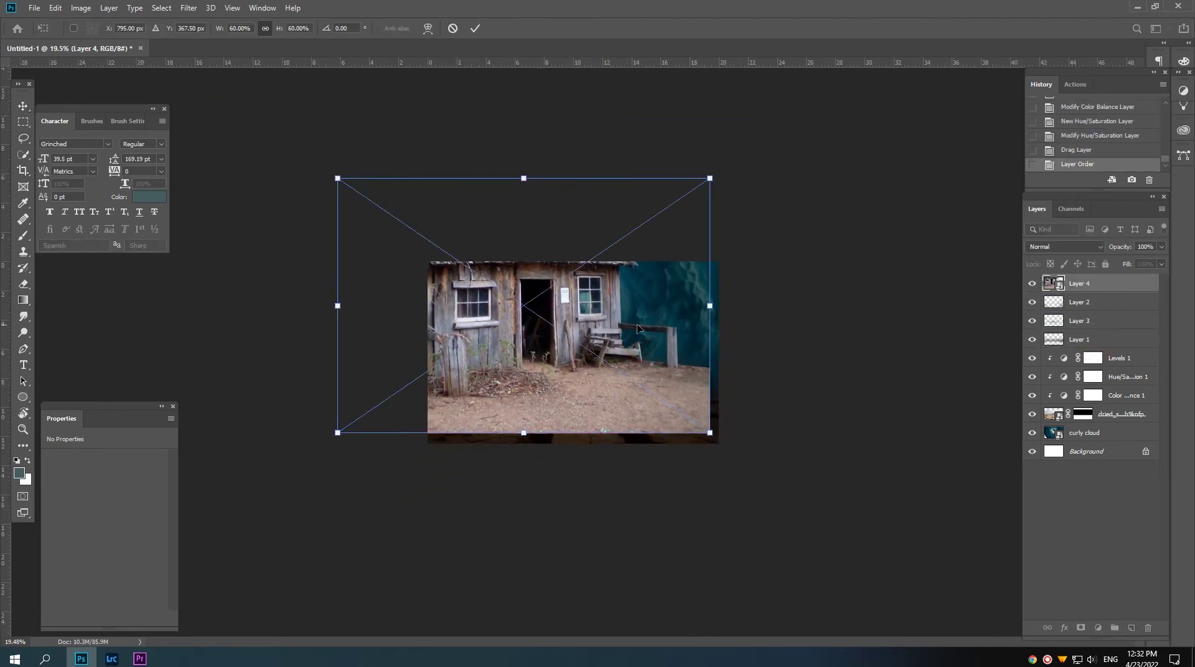
drag(711, 177, 613, 260)
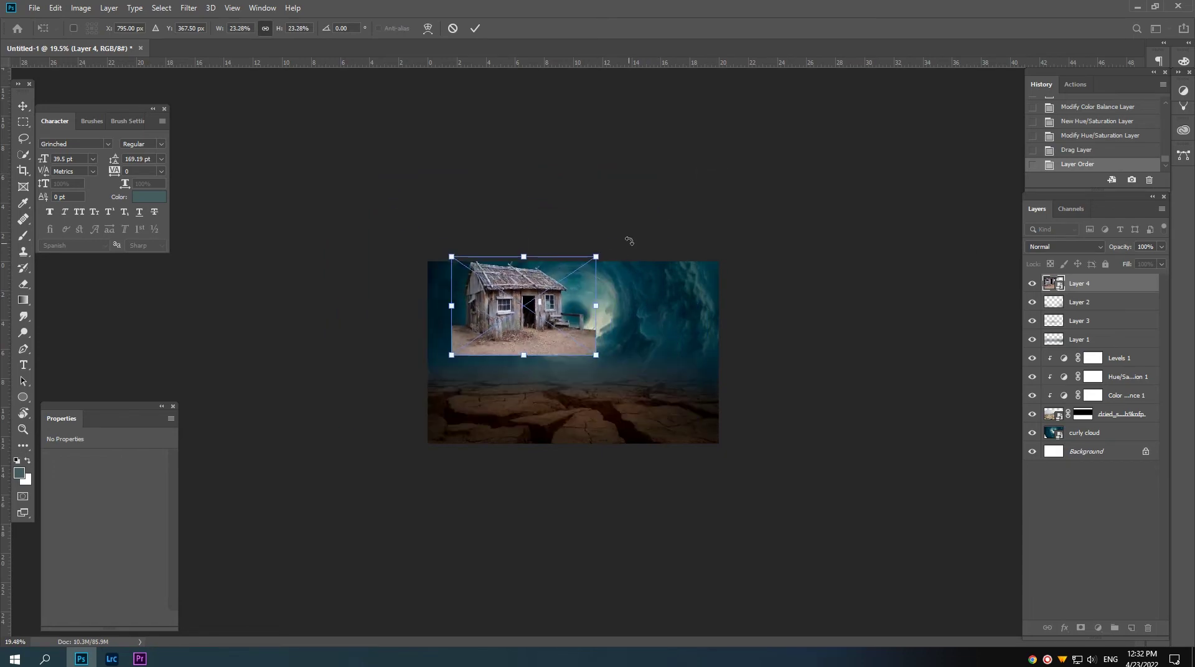
scroll(560, 293, up, 4)
mouse_move(533, 306)
mouse_down()
mouse_move(540, 399)
mouse_move(538, 380)
mouse_move(507, 394)
mouse_move(524, 389)
mouse_up()
scroll(537, 377, up, 4)
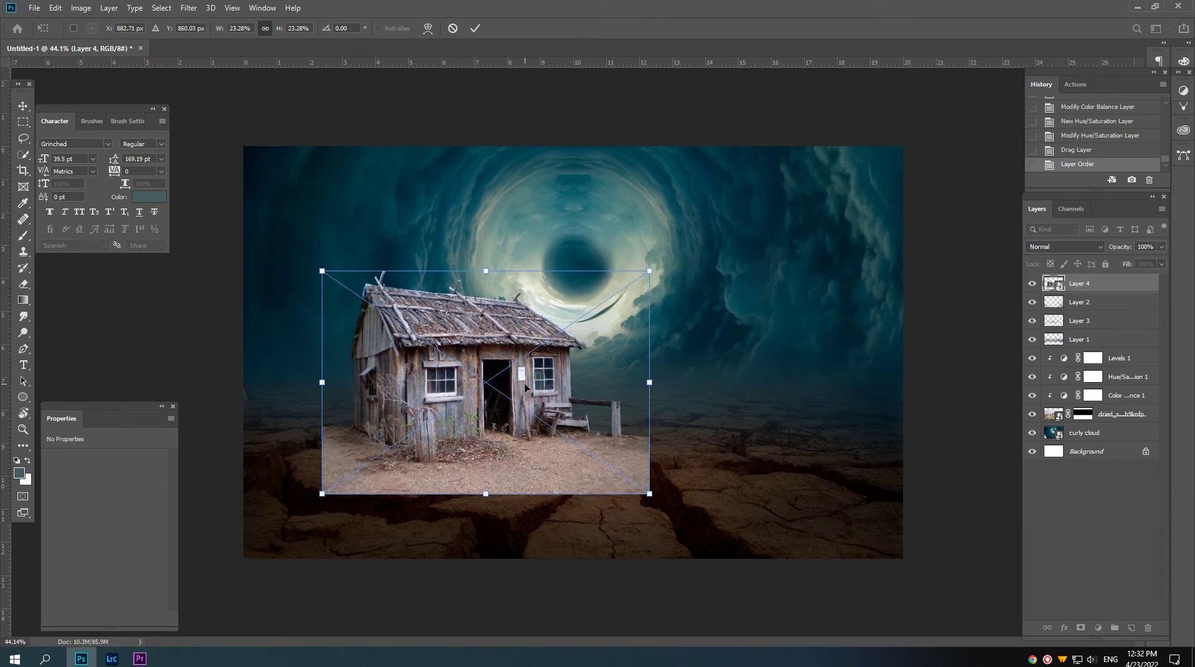
key(Return)
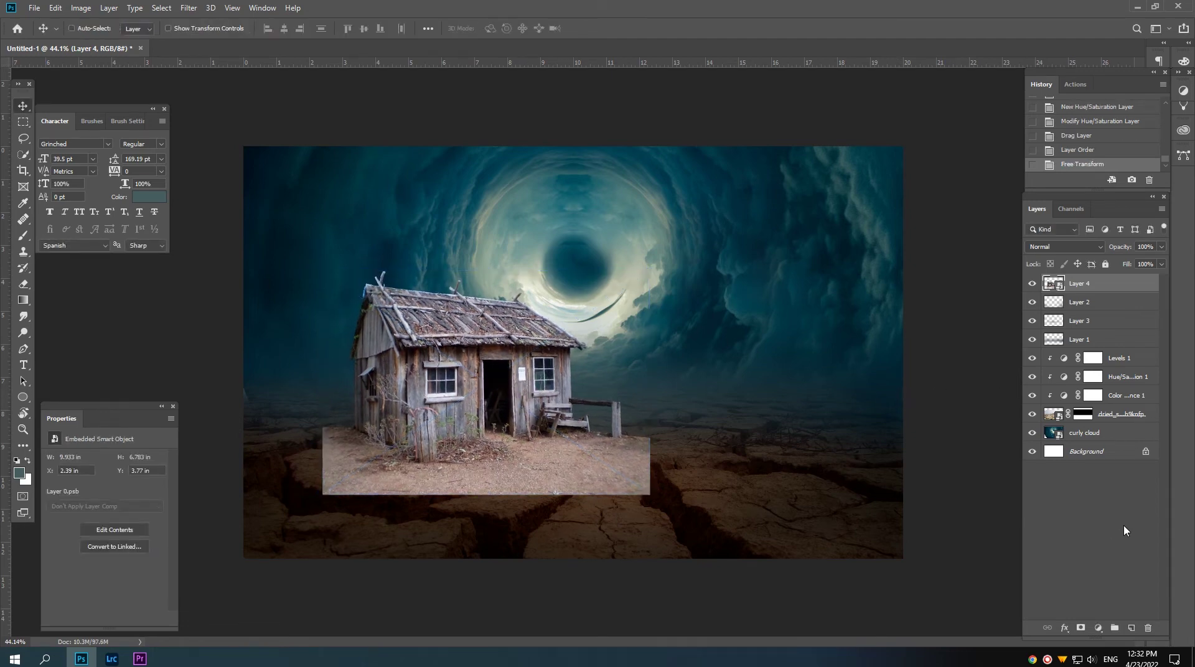
- Add a layer mask to Layer 4 and set up a soft round brush
click(1081, 628)
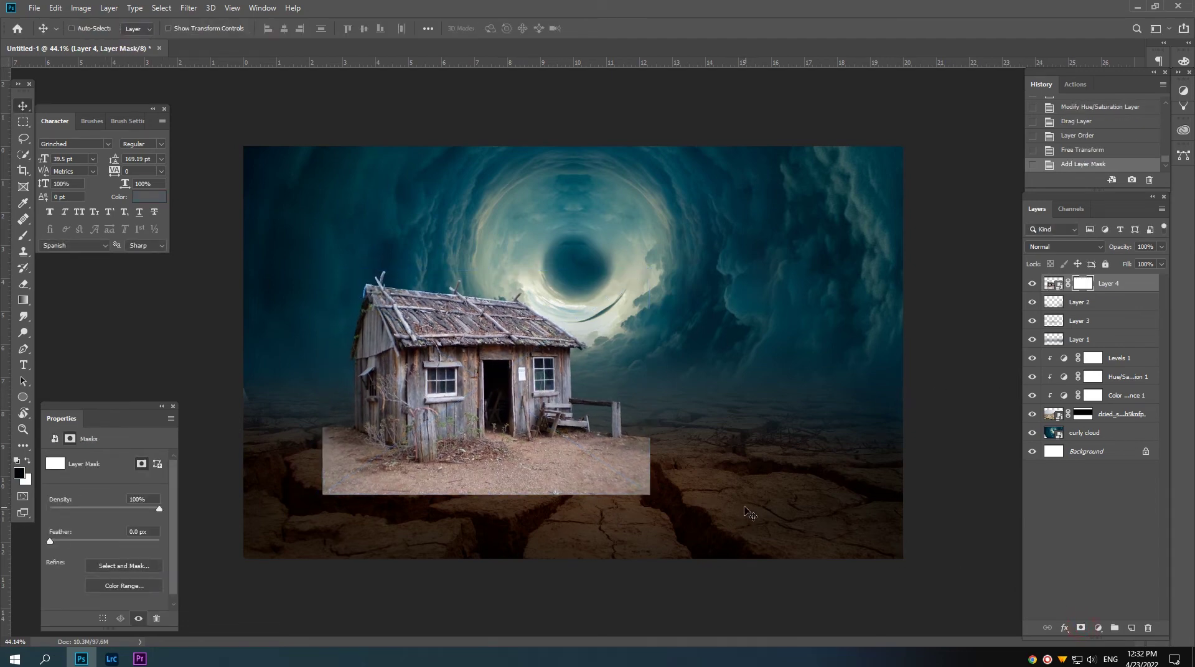
key(b)
right_click(714, 489)
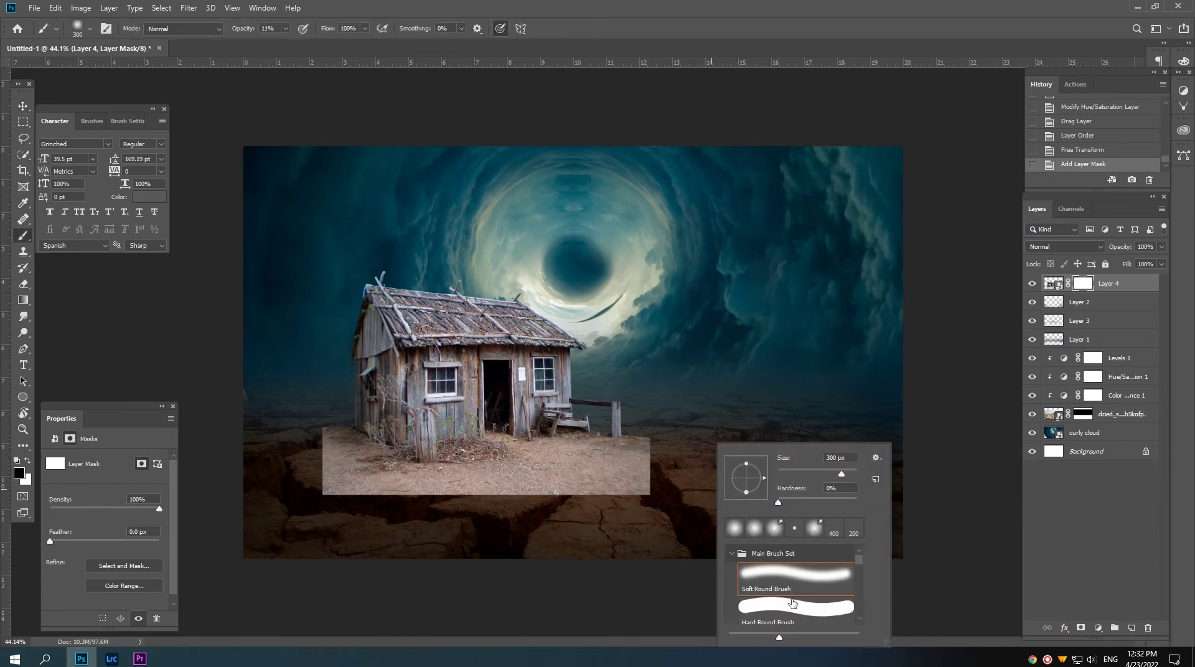
click(785, 581)
drag(242, 30, 250, 34)
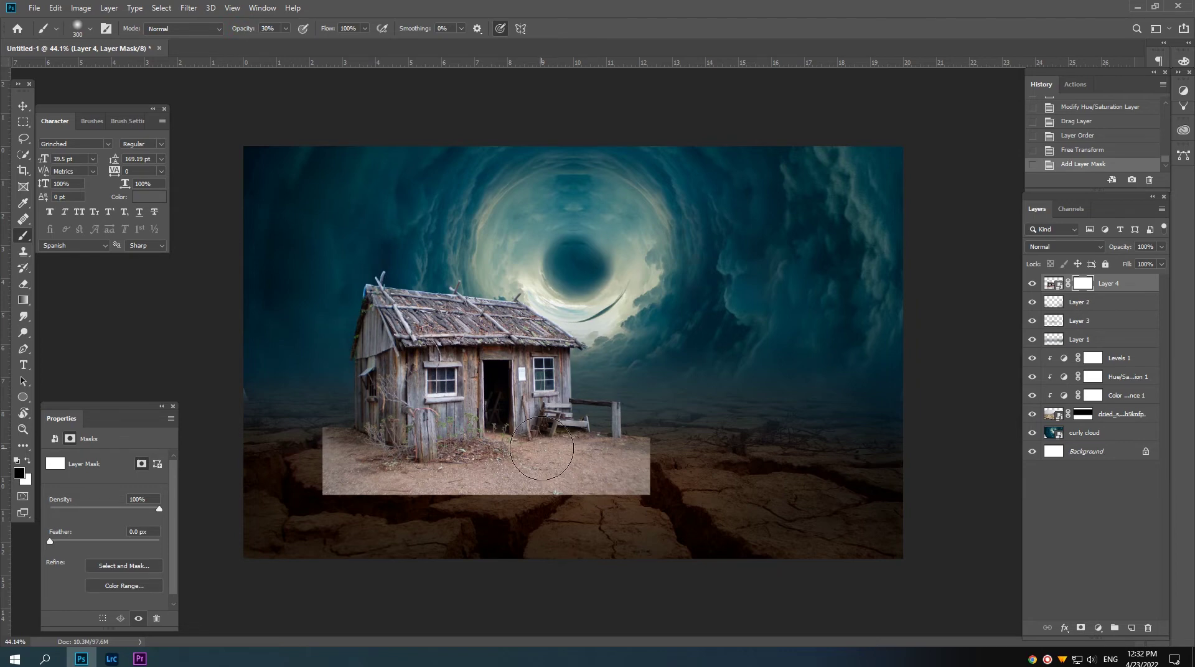
- Soften the bottom edge of the shack's dirt patch with partial-opacity black strokes
click(666, 501)
key(bracketleft)
key(bracketleft)
key(bracketleft)
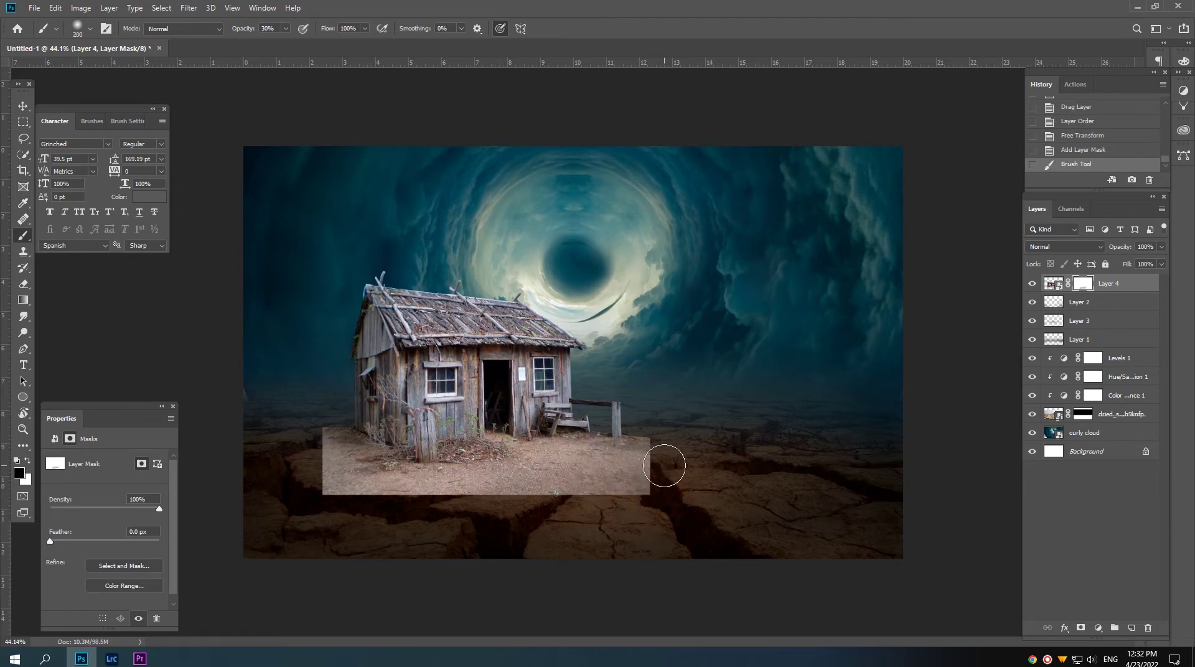
mouse_move(649, 431)
mouse_down()
mouse_move(647, 467)
mouse_move(436, 479)
mouse_up()
key(bracketright)
key(bracketright)
key(bracketright)
drag(660, 461, 374, 500)
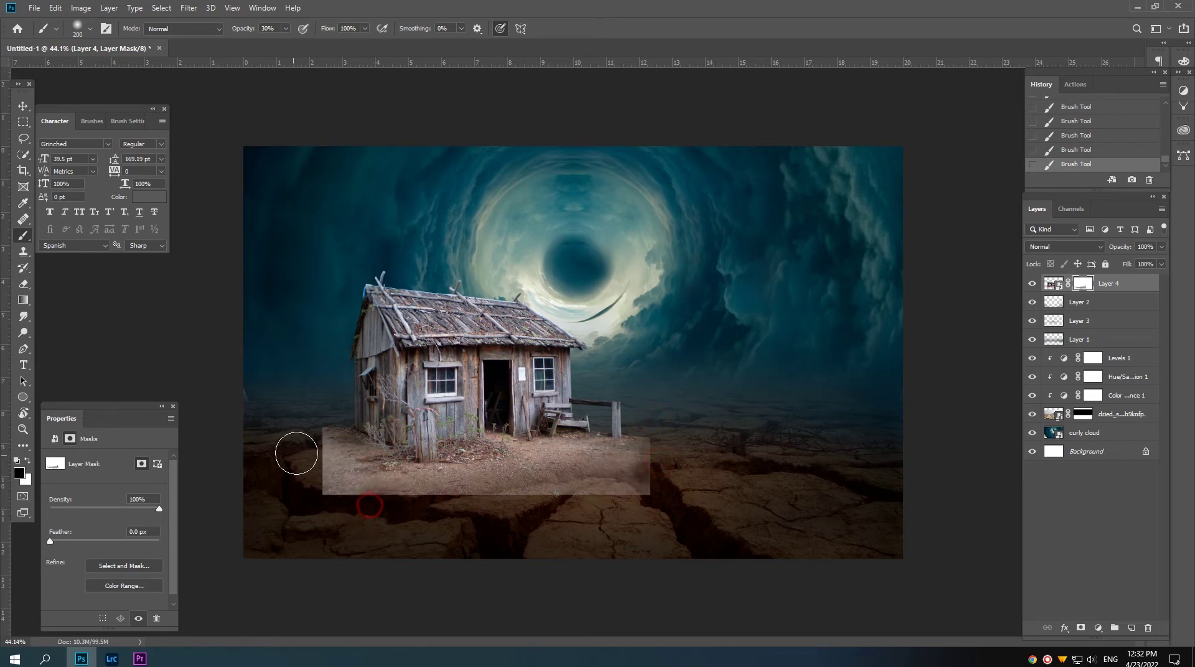
drag(318, 426, 652, 483)
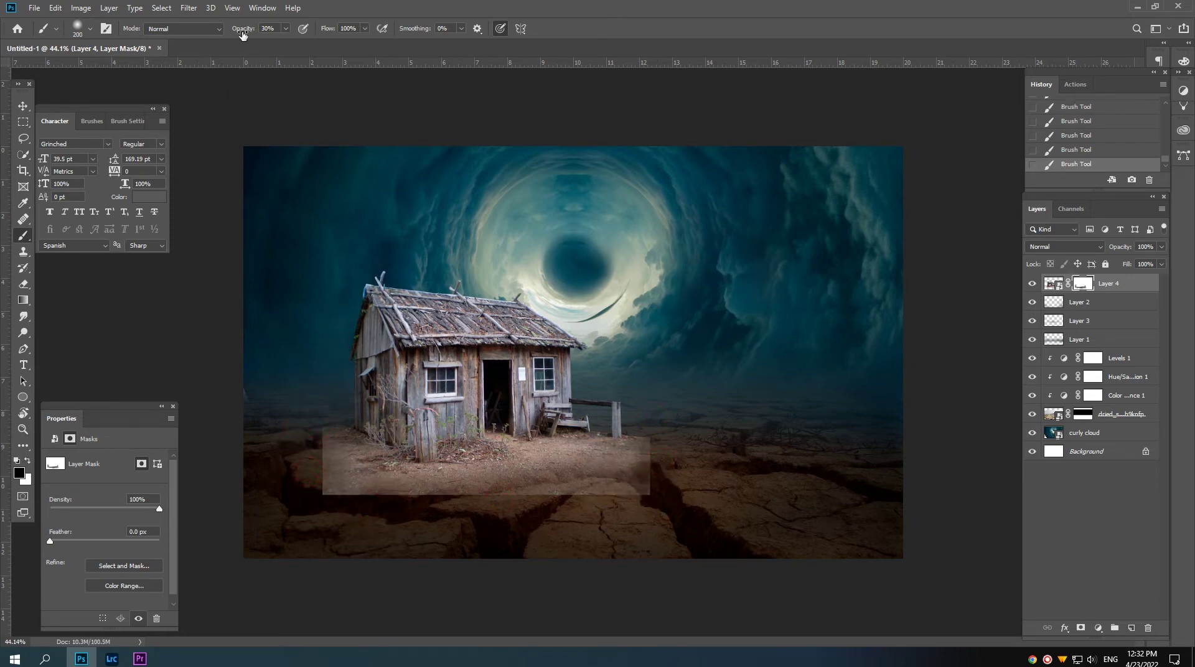
- At full opacity, mask out the patch's right corner, pale strip, and left-base area
drag(243, 29, 255, 29)
key(bracketleft)
key(bracketleft)
key(bracketleft)
key(bracketleft)
click(646, 485)
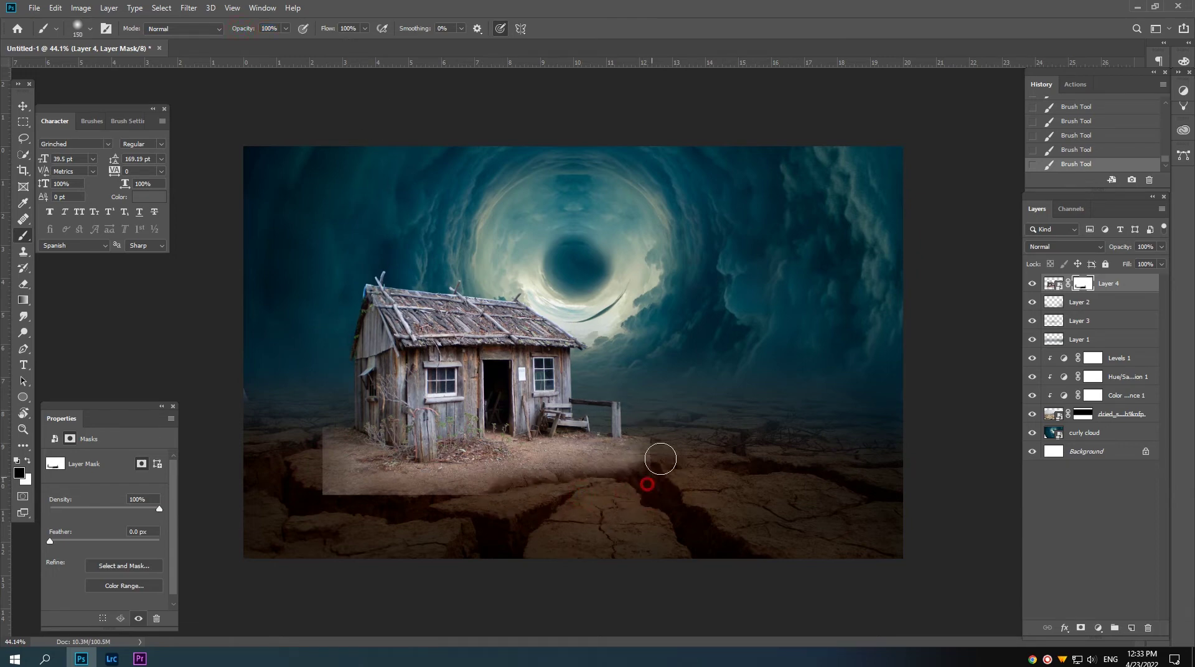
key(bracketright)
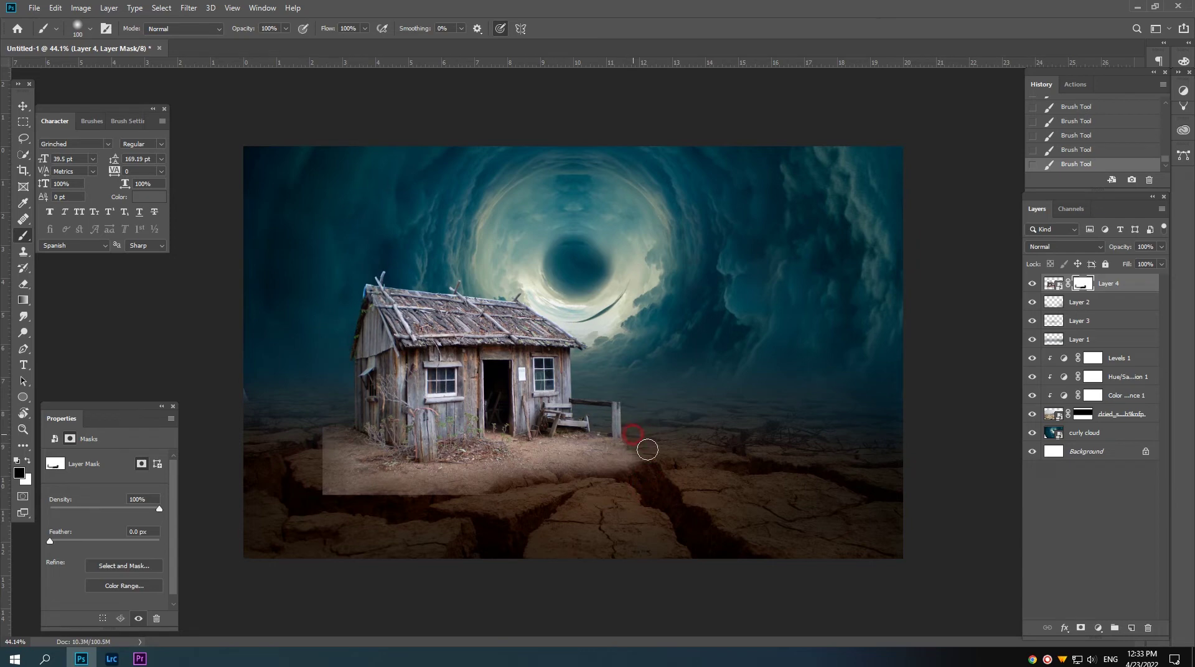
drag(628, 482, 308, 491)
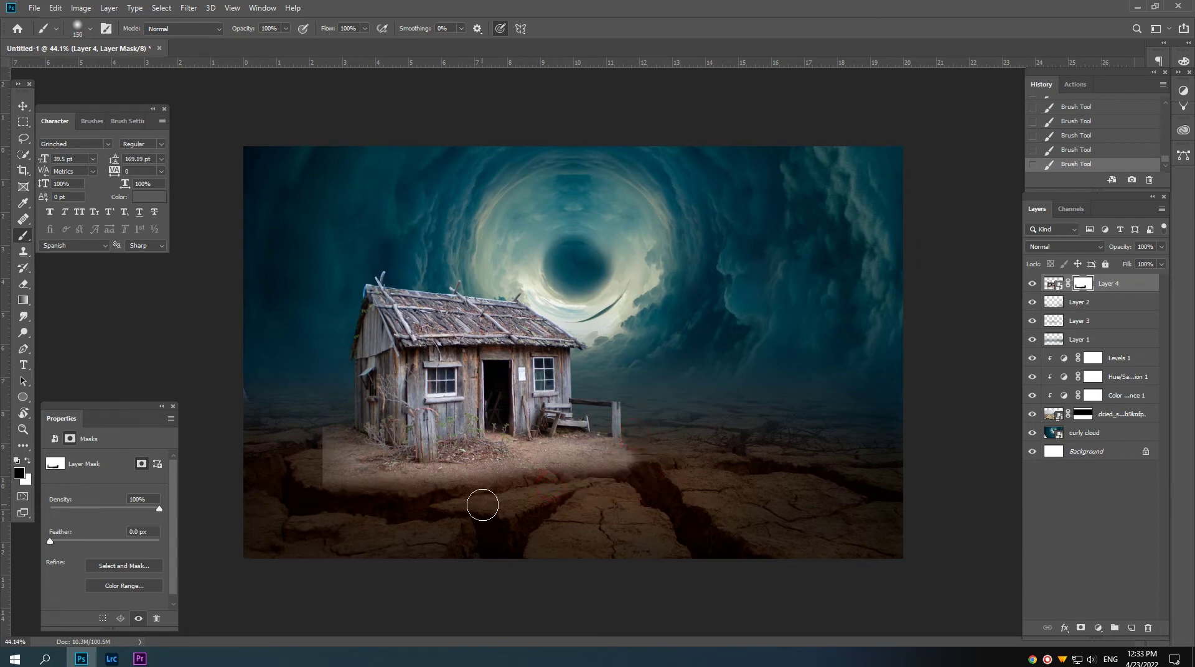
key(bracketright)
key(bracketleft)
key(bracketleft)
key(bracketleft)
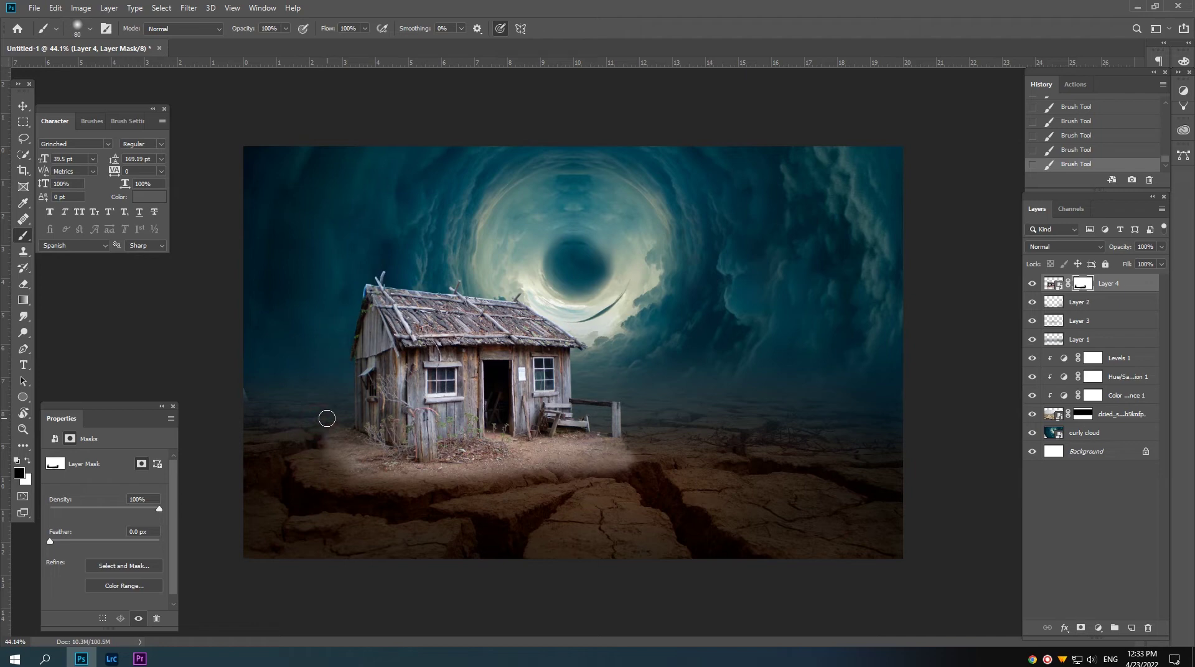
drag(345, 433, 332, 443)
key(bracketright)
key(bracketright)
key(bracketright)
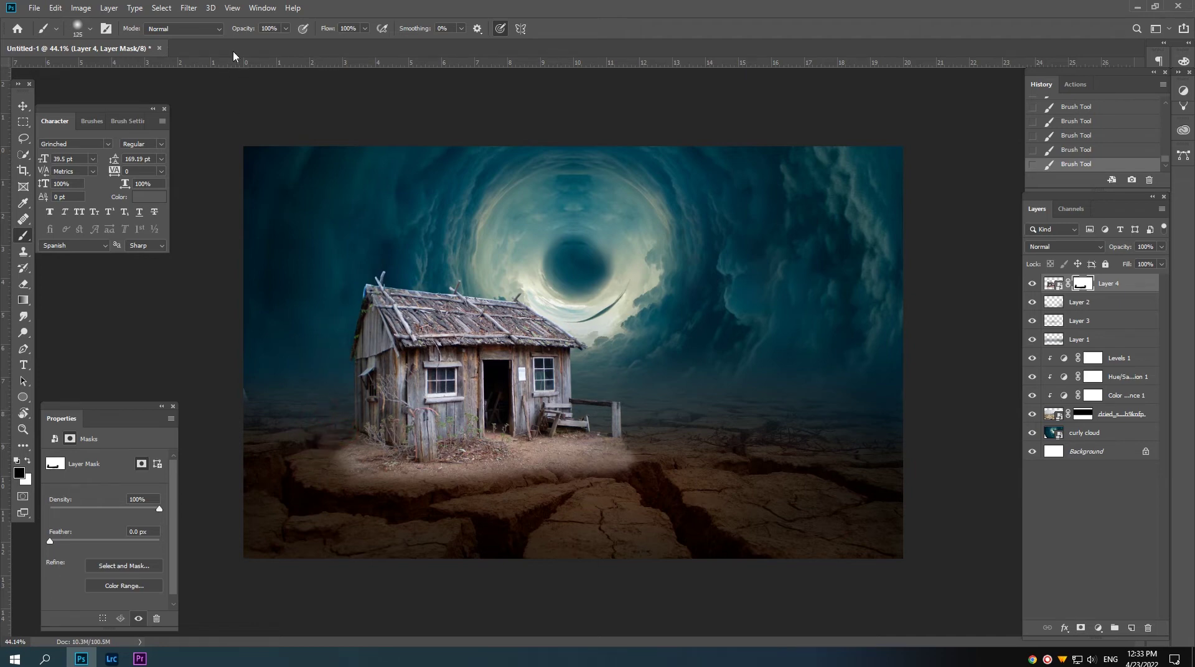
- Blend the ground along the shack's base with a large brush below half opacity
drag(242, 33, 213, 36)
key(bracketright)
click(335, 454)
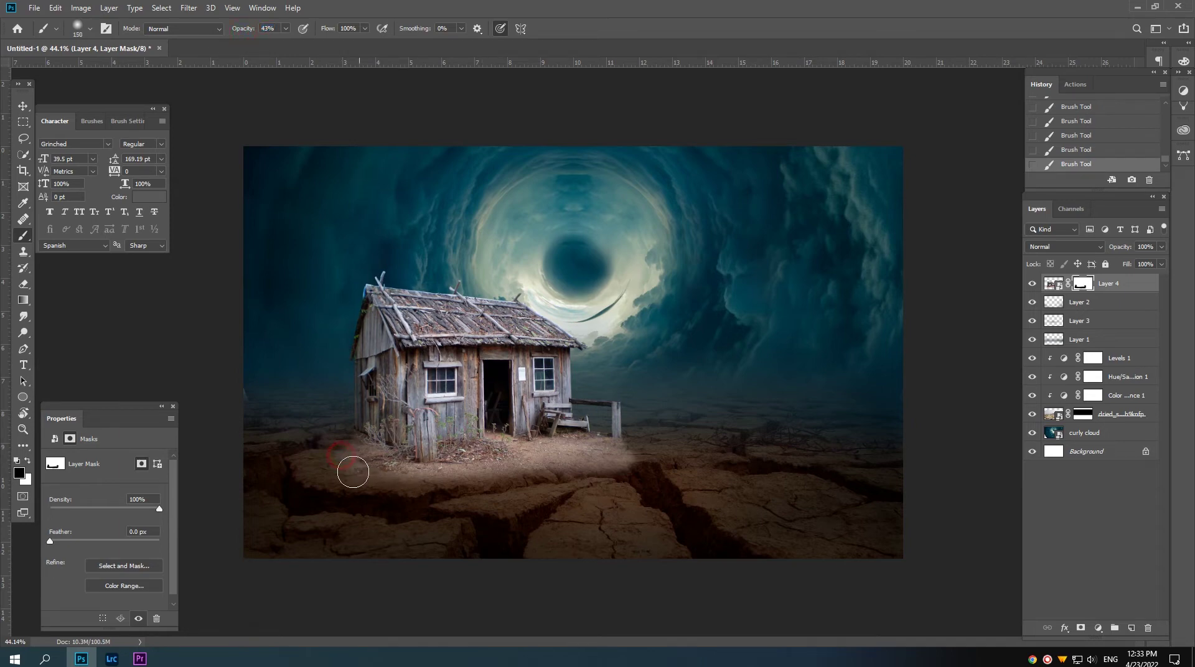
mouse_move(417, 489)
mouse_down()
mouse_move(454, 467)
mouse_move(395, 475)
mouse_move(448, 481)
mouse_move(475, 453)
mouse_move(629, 461)
mouse_move(488, 461)
mouse_move(618, 453)
mouse_move(590, 469)
mouse_up()
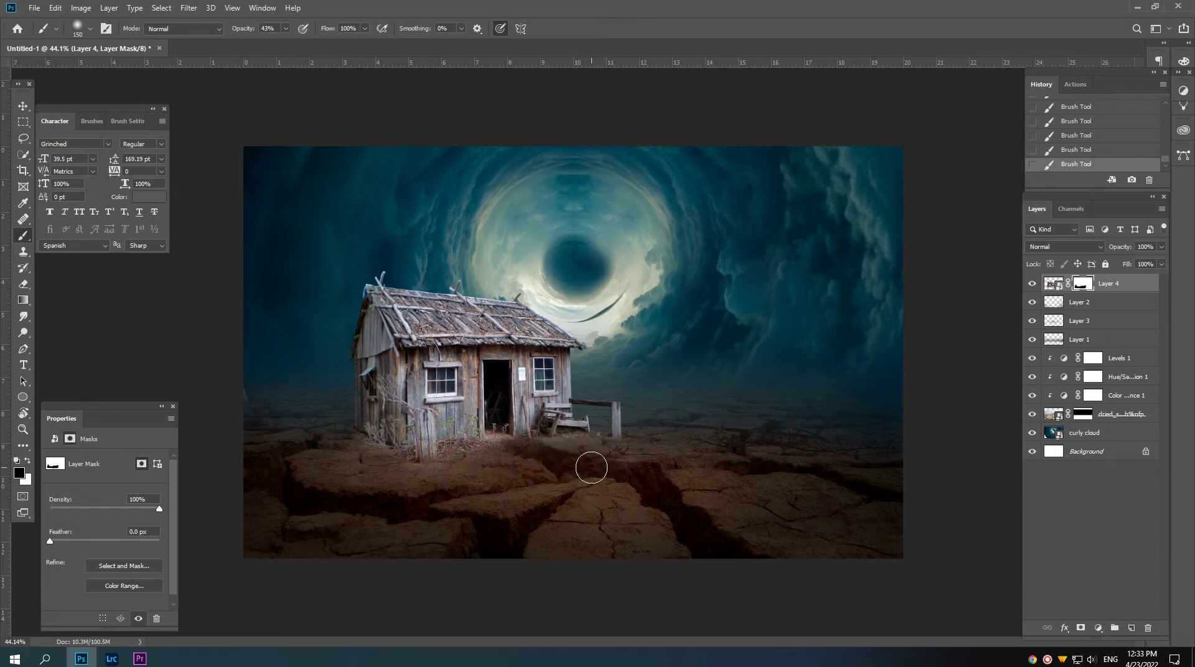
scroll(543, 462, up, 4)
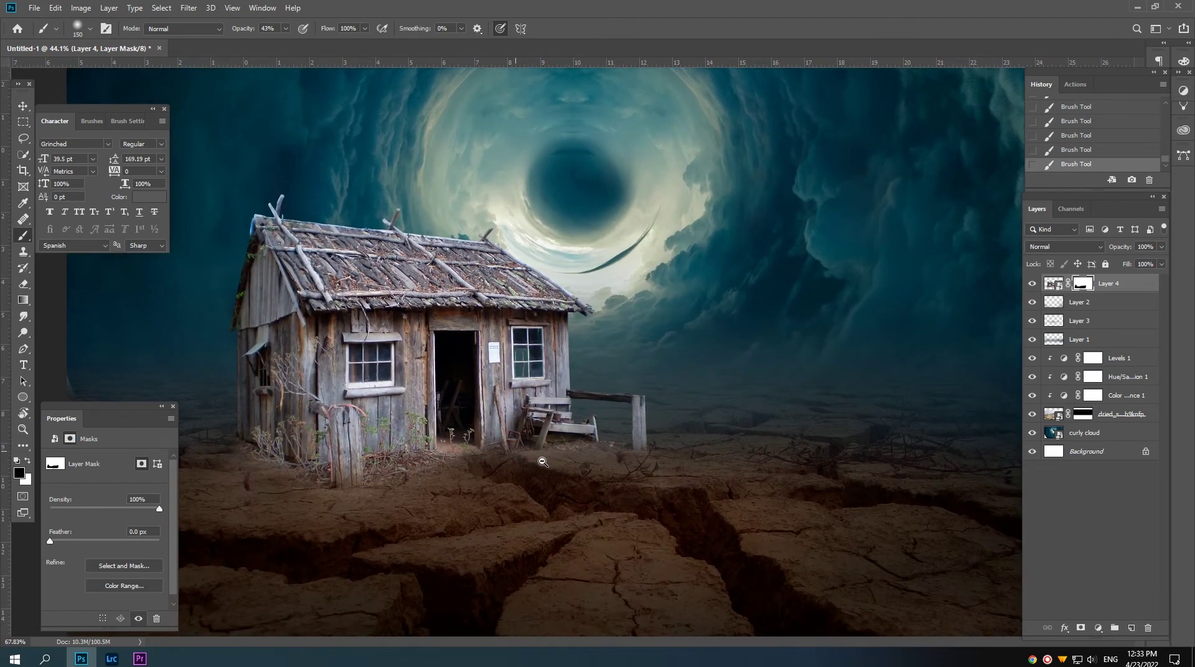
scroll(542, 462, down, 1)
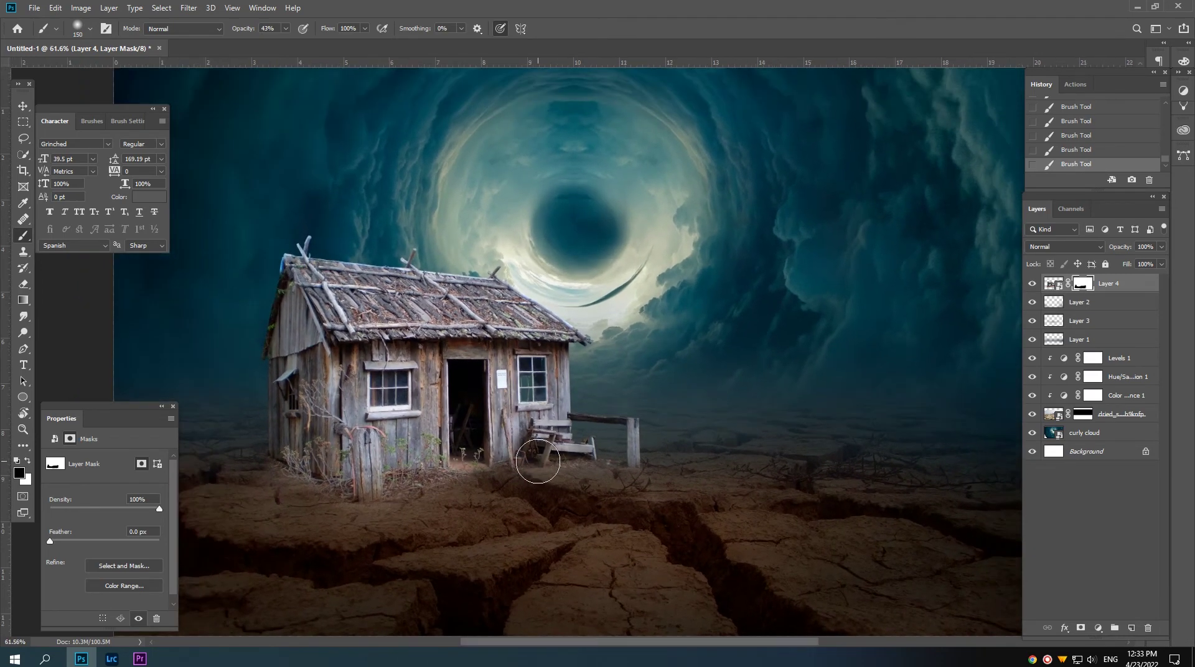
- Paint white to restore dirt in front of the shack, then hide the dirt near the crack
key(x)
key(bracketleft)
key(bracketleft)
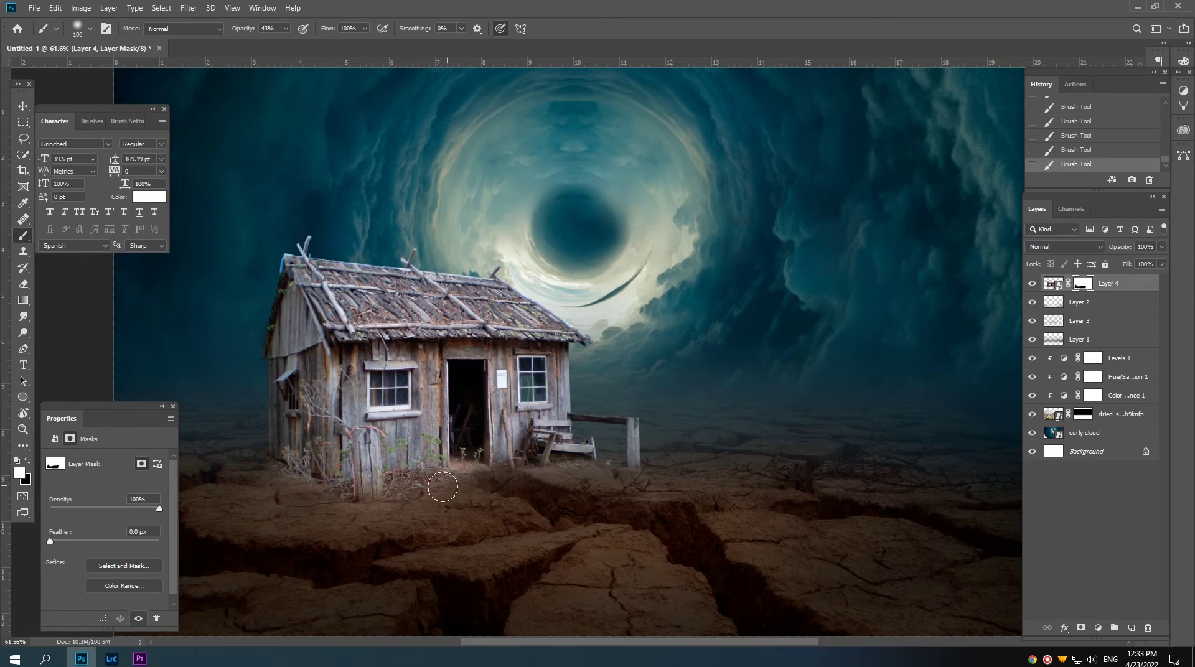
key(bracketright)
key(bracketright)
mouse_move(443, 488)
mouse_down()
mouse_move(528, 496)
mouse_move(571, 481)
mouse_move(475, 480)
mouse_move(627, 476)
mouse_move(442, 494)
mouse_move(614, 488)
mouse_move(498, 493)
mouse_move(597, 497)
mouse_up()
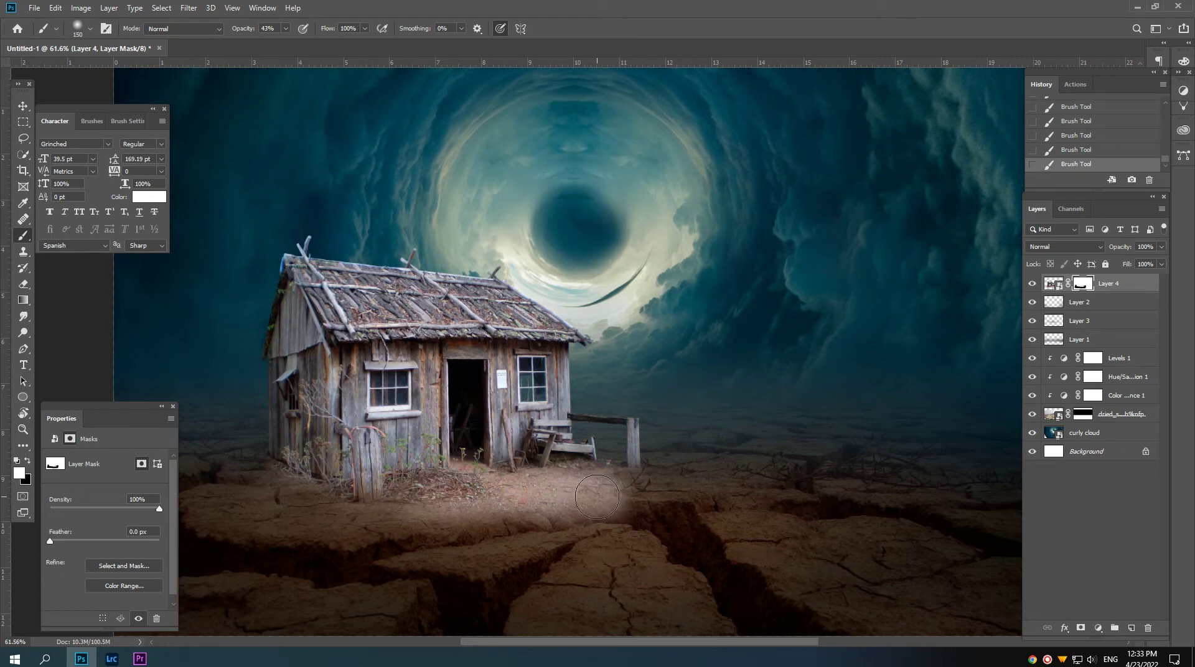
key(x)
mouse_move(560, 534)
mouse_down()
mouse_move(614, 526)
mouse_move(582, 536)
mouse_move(613, 502)
mouse_move(635, 512)
mouse_move(469, 550)
mouse_up()
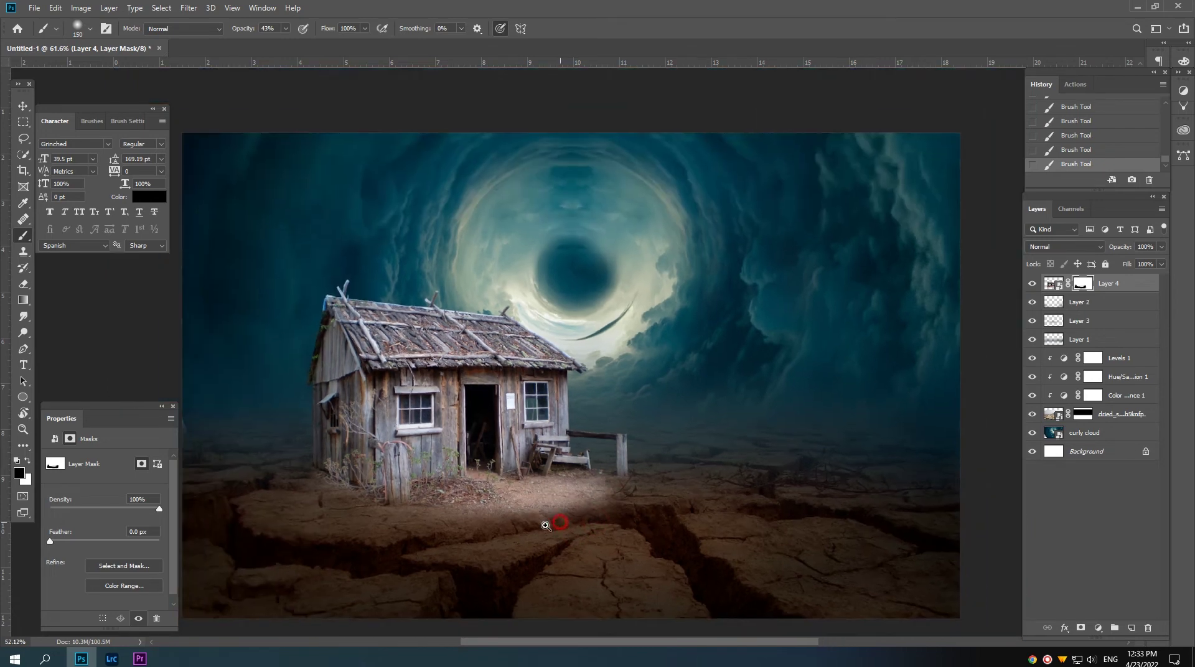
drag(547, 526, 517, 501)
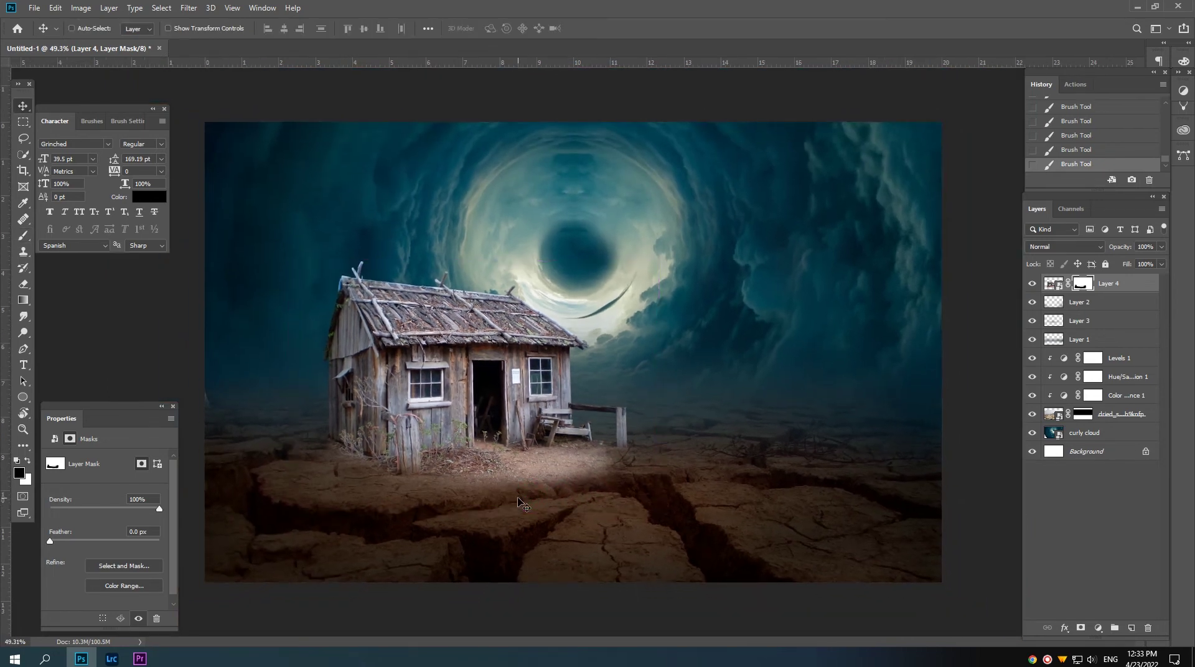
- Add a Levels layer clipped to the shack with output white 101 and midtone 0.74
click(1097, 628)
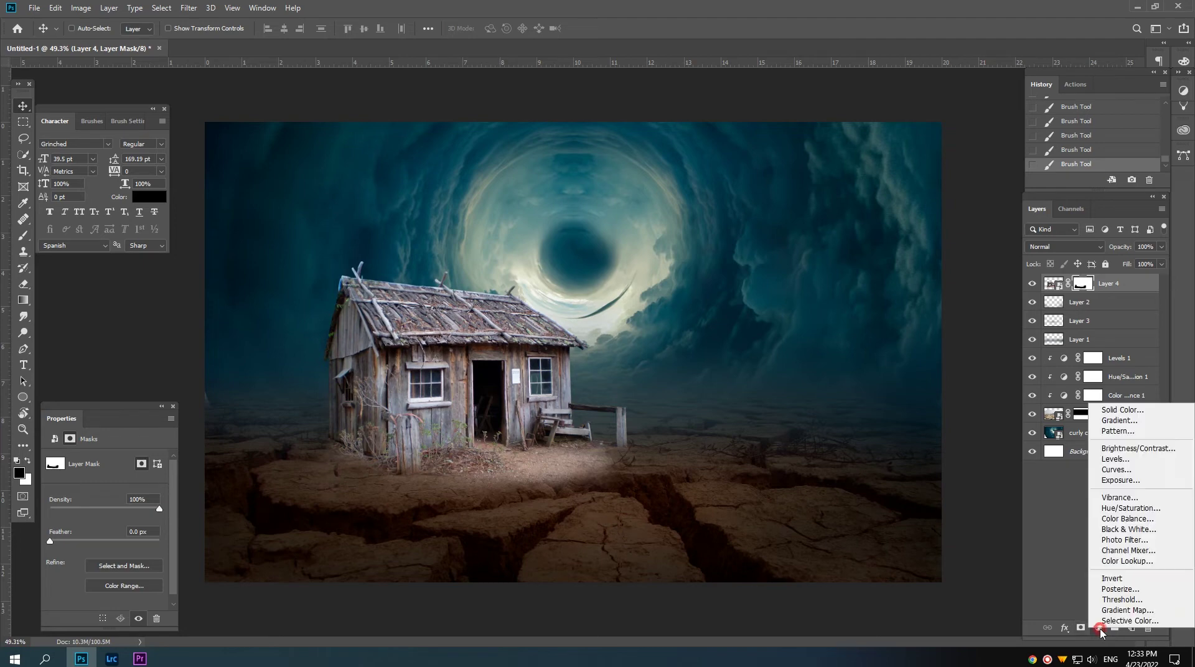
click(1117, 464)
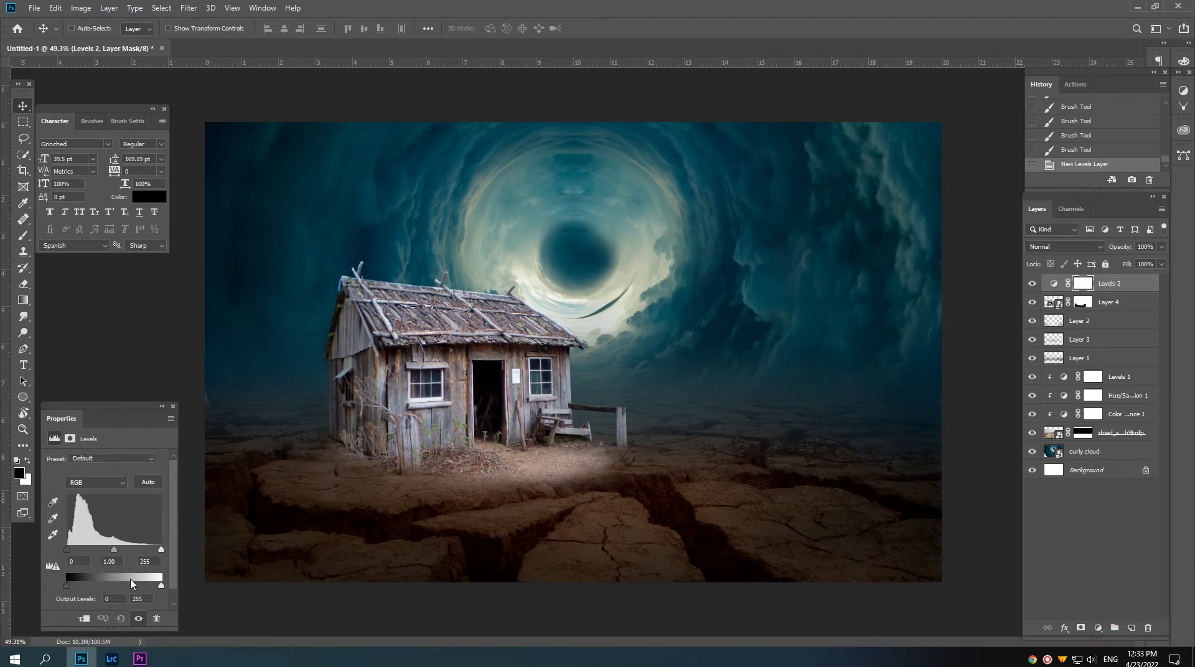
click(82, 620)
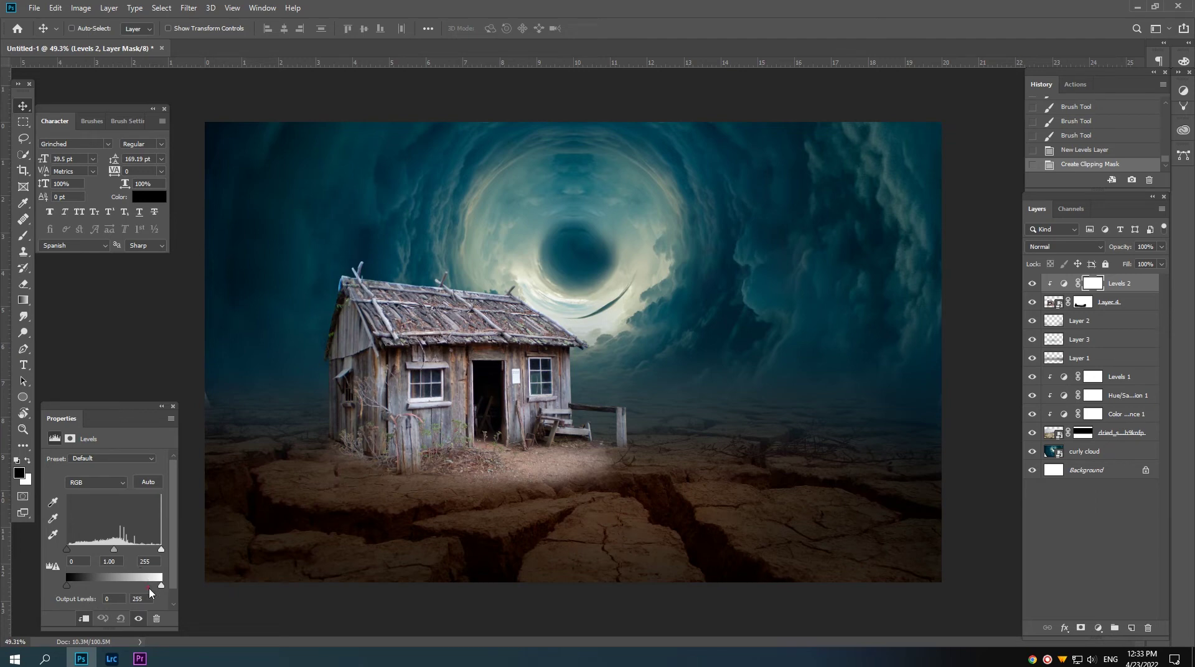
drag(161, 586, 104, 585)
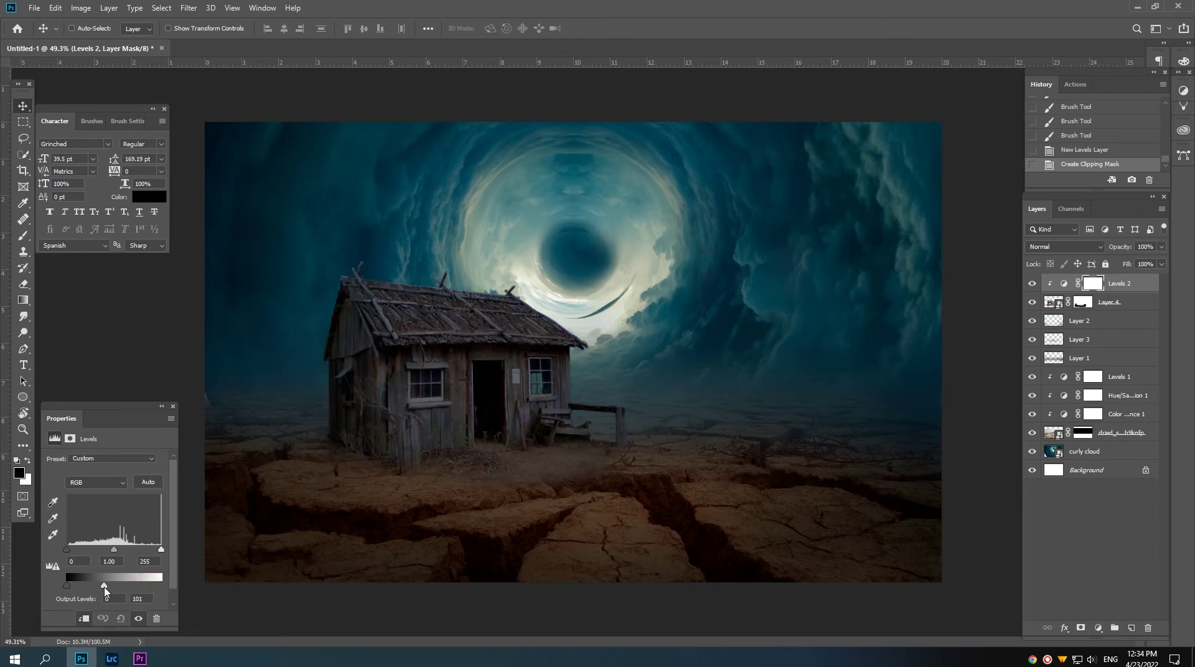
drag(115, 550, 122, 550)
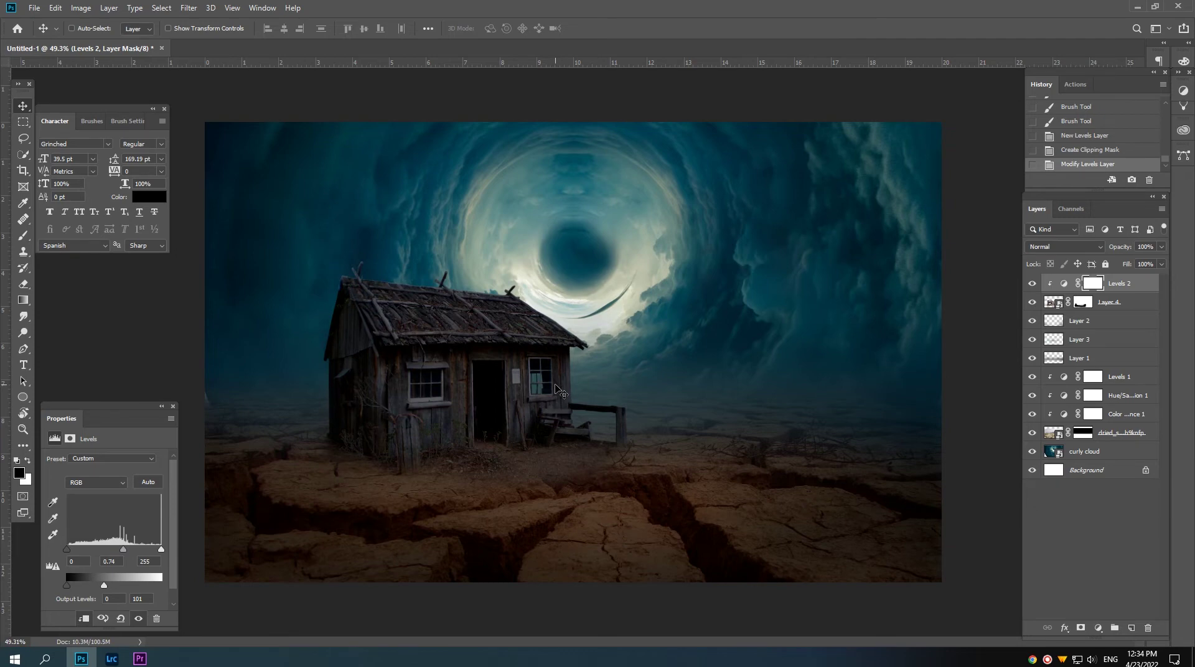
drag(458, 347, 509, 375)
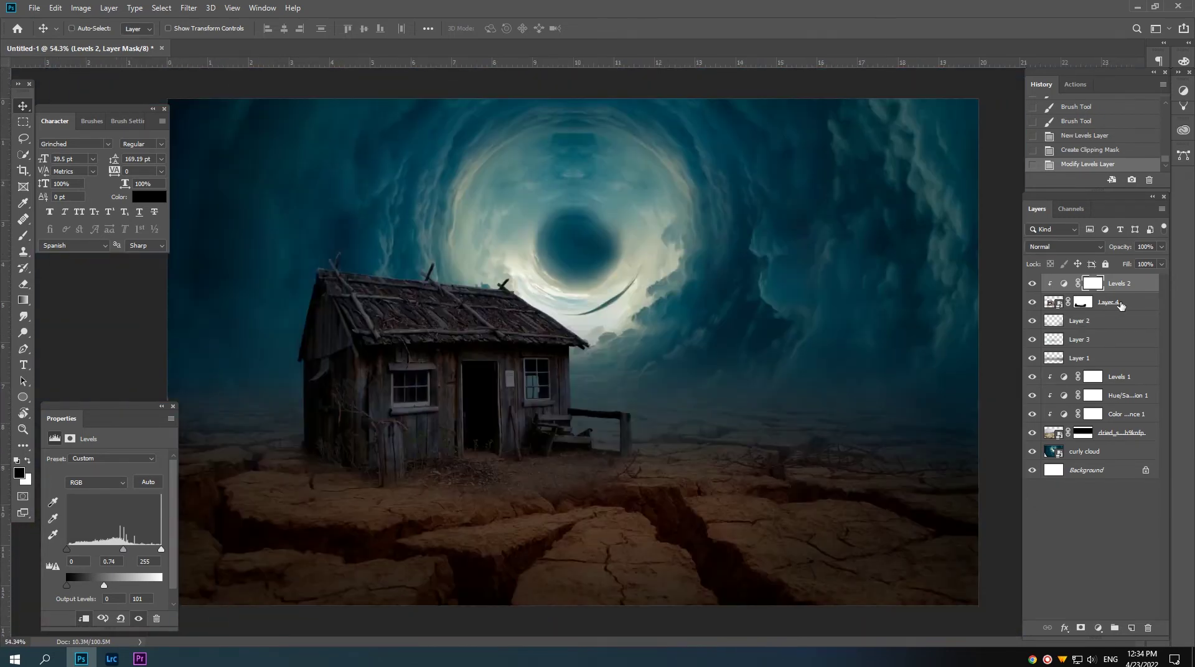
- Add a clipped Color Balance to the shack, midtones at +14 red and −14 blue
click(1114, 302)
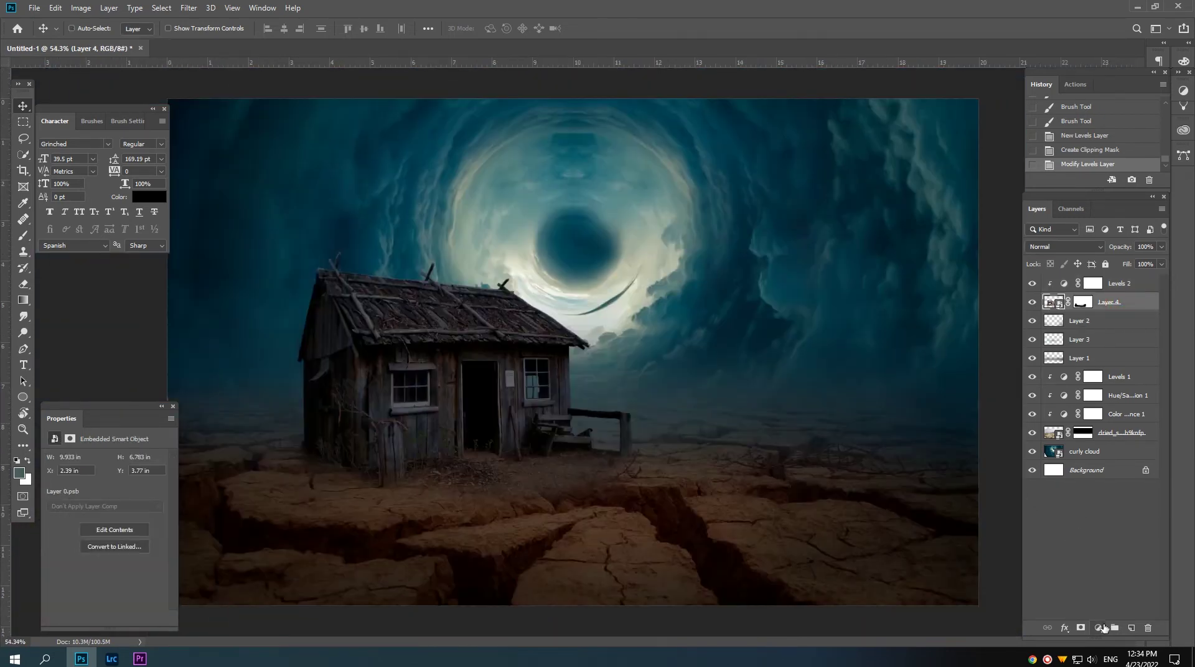
click(1103, 628)
click(1110, 516)
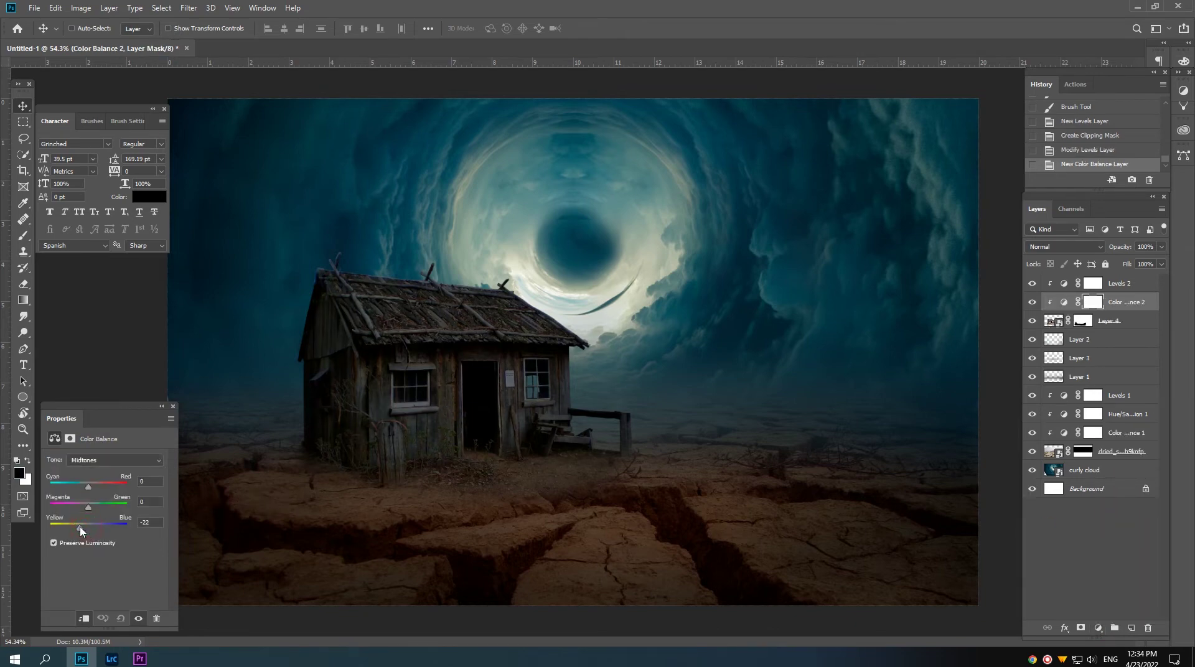
drag(84, 530, 84, 529)
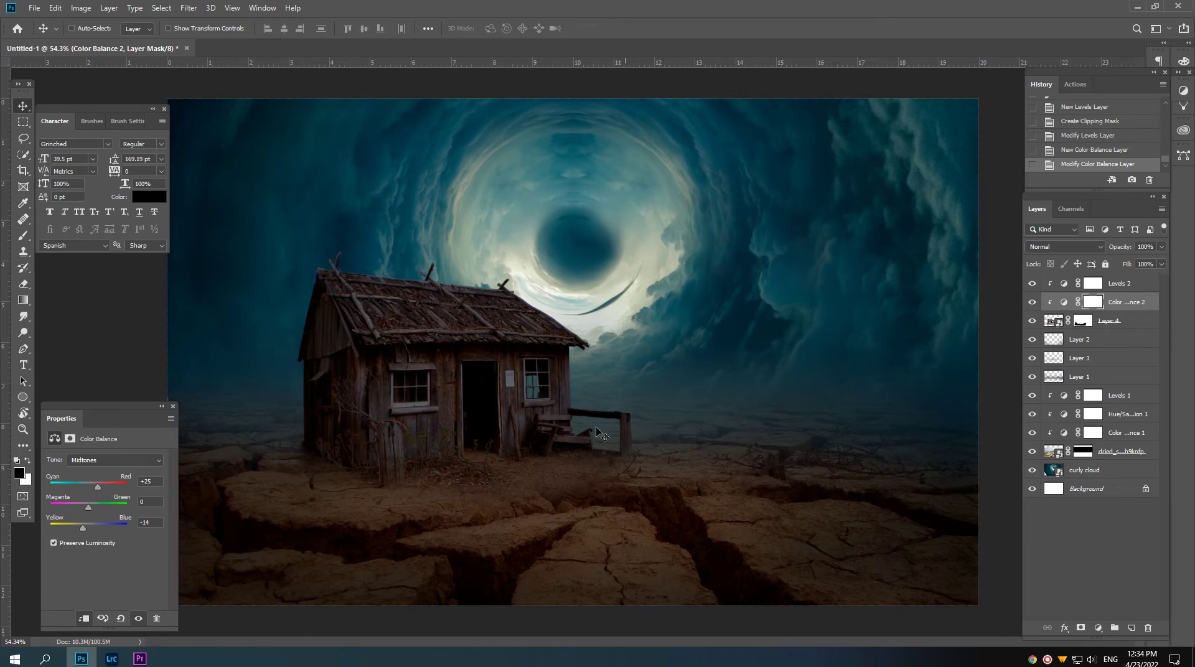
- Paint black on the Levels 2 mask with a smaller brush over the shack's roof sticks and roof edge
click(1095, 285)
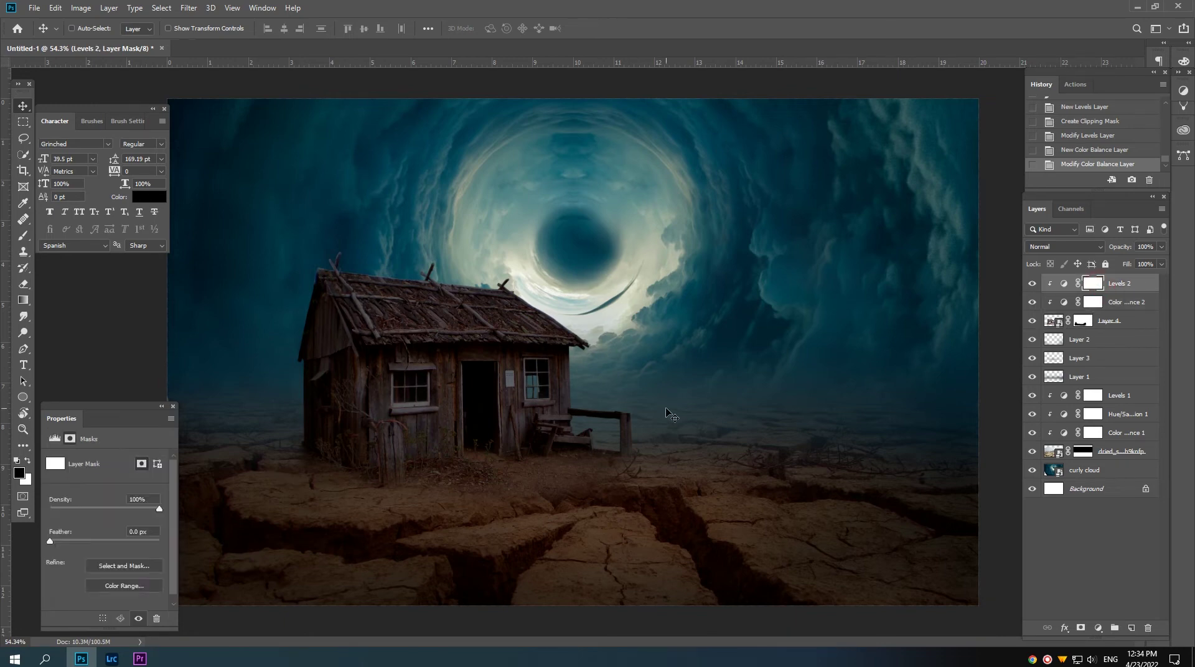
drag(489, 355, 510, 410)
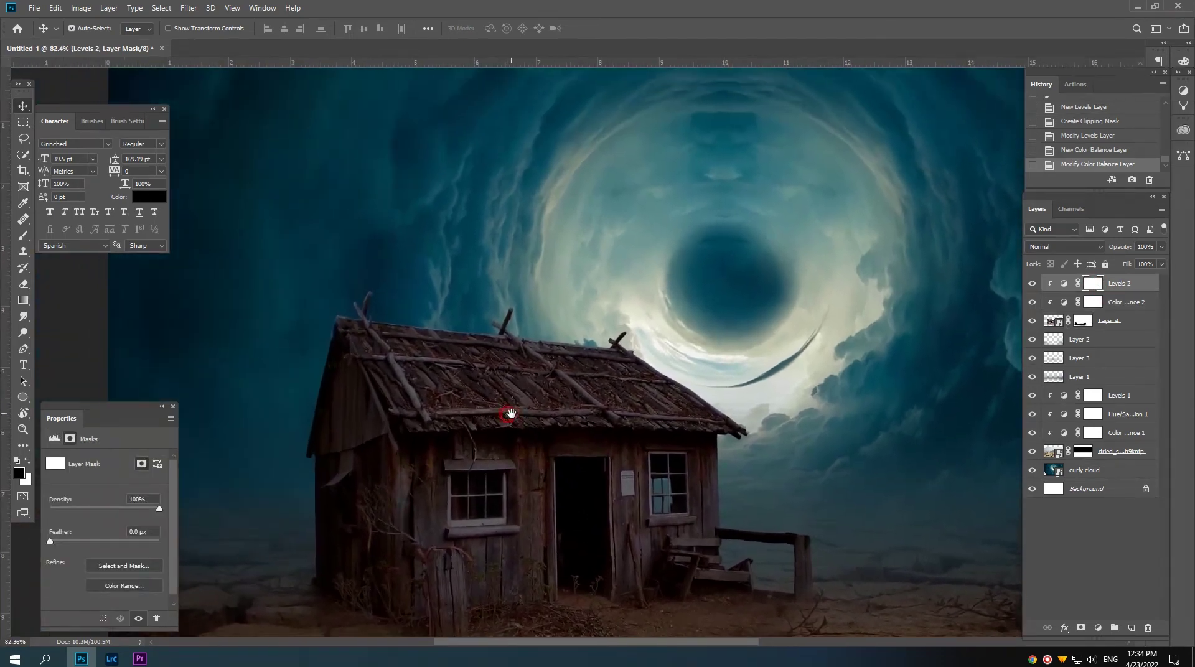
key(b)
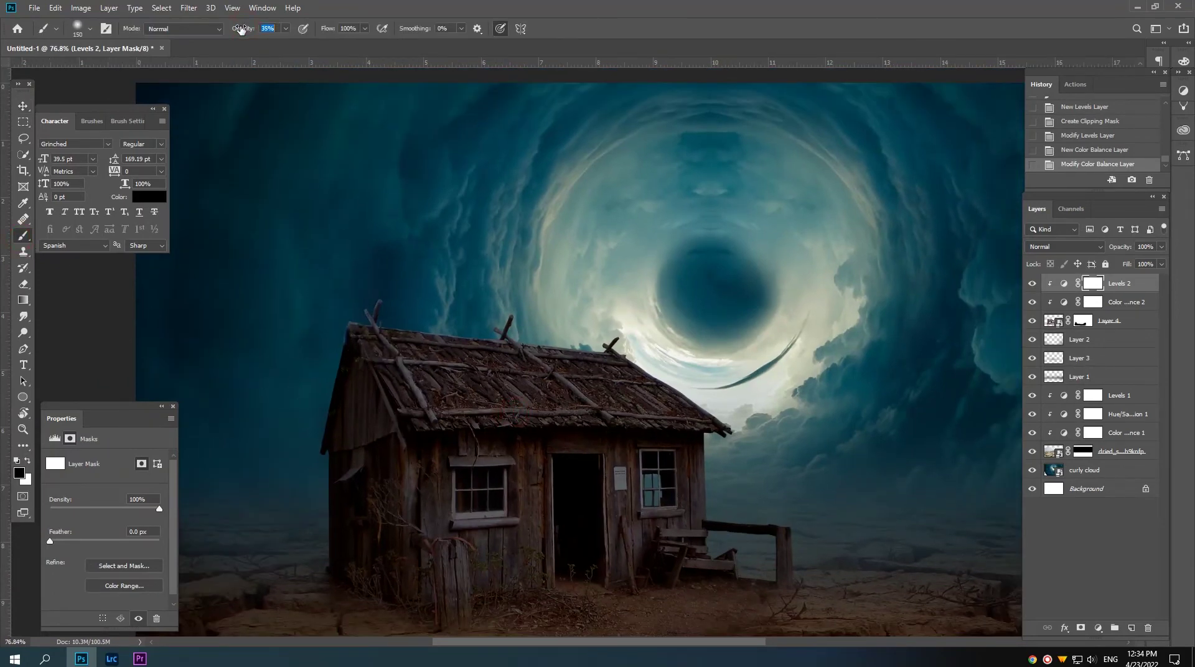
key(bracketleft)
key(bracketleft)
key(bracketleft)
key(bracketleft)
mouse_move(360, 307)
mouse_down()
mouse_move(381, 286)
mouse_move(365, 315)
mouse_move(529, 329)
mouse_up()
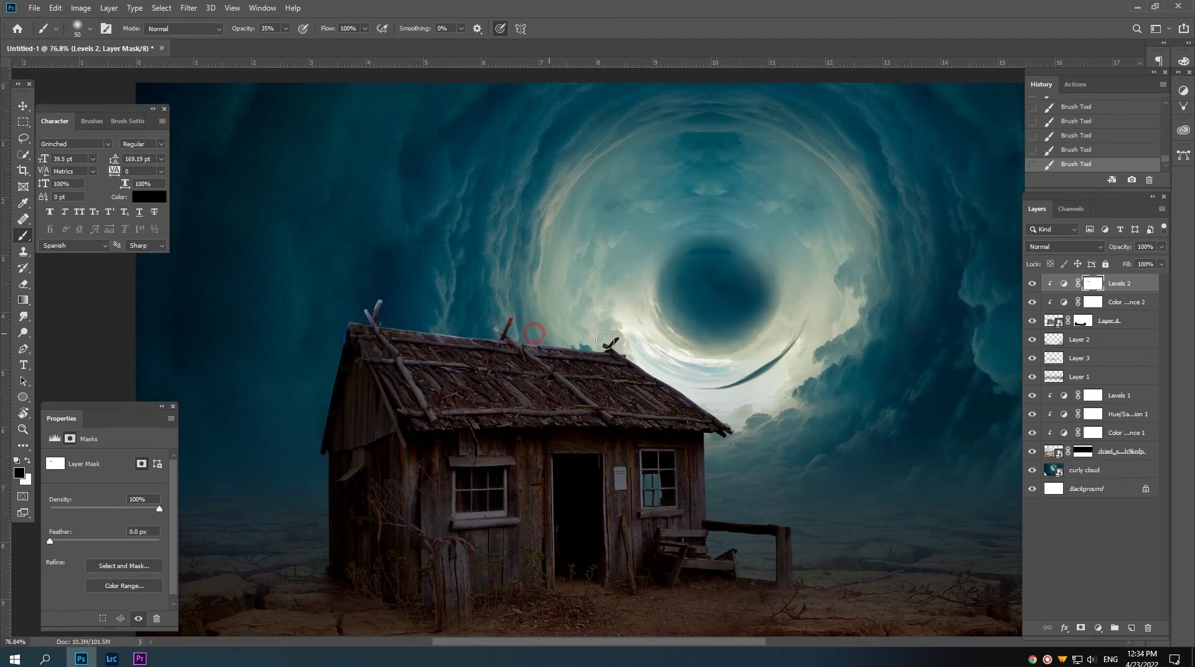
drag(609, 337, 629, 352)
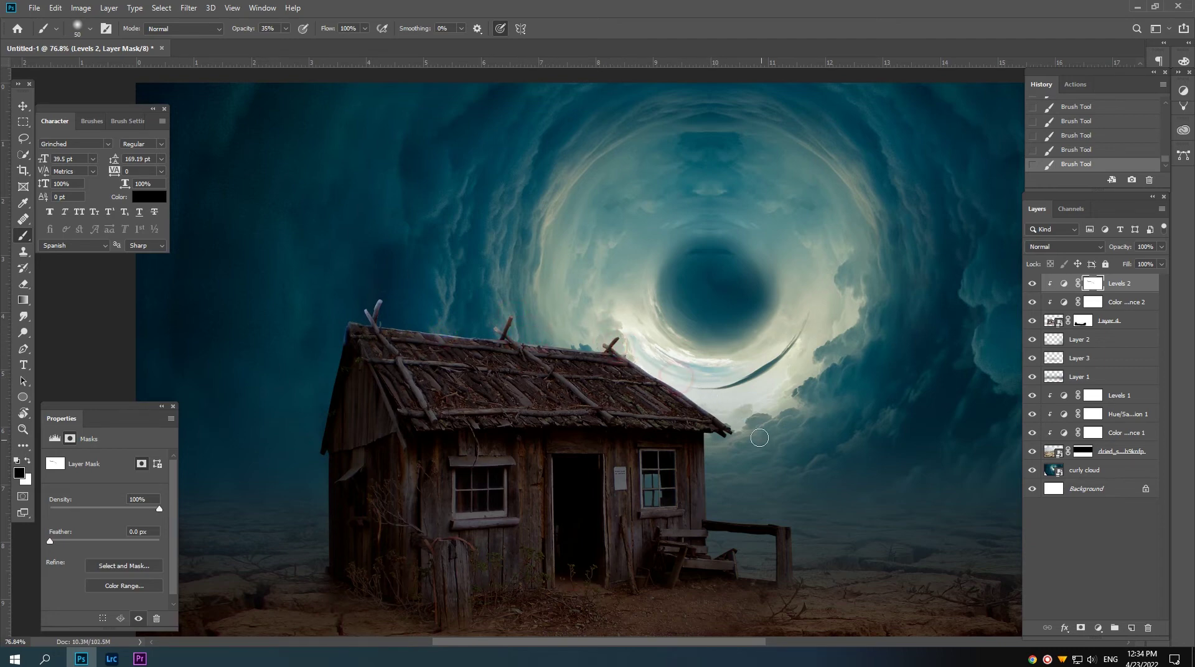
drag(751, 452, 729, 502)
- Mask the Levels 2 adjustment off the right and left walls, fence, bench and roof corner
drag(715, 456, 710, 512)
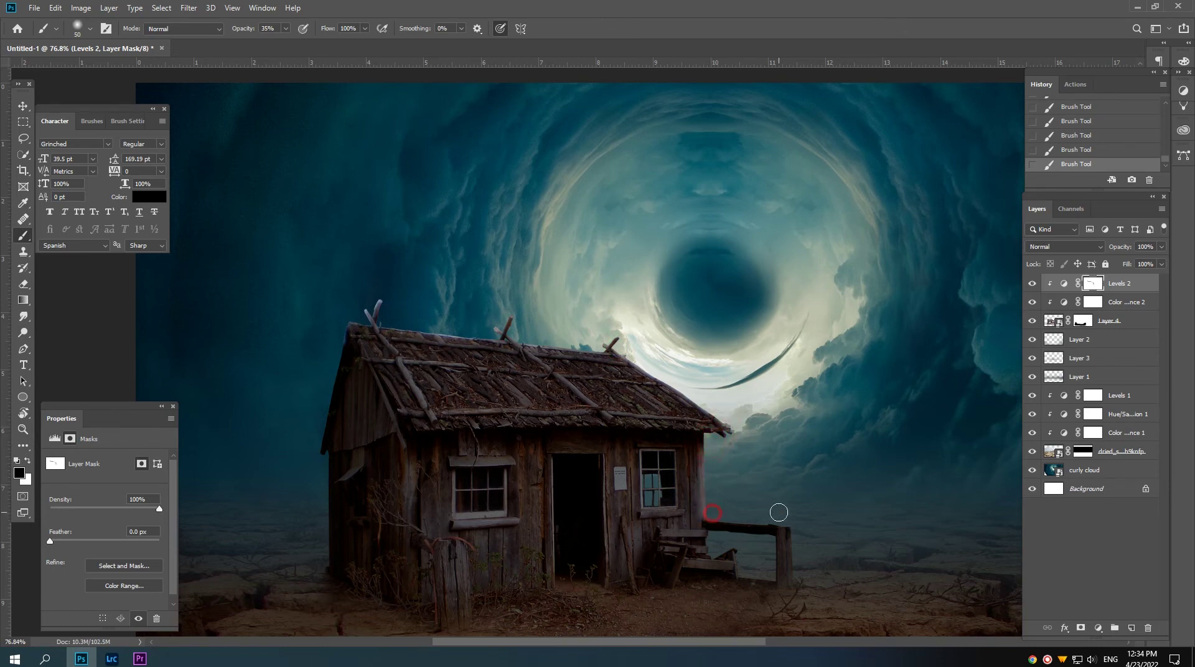
drag(730, 515, 804, 560)
drag(711, 536, 743, 557)
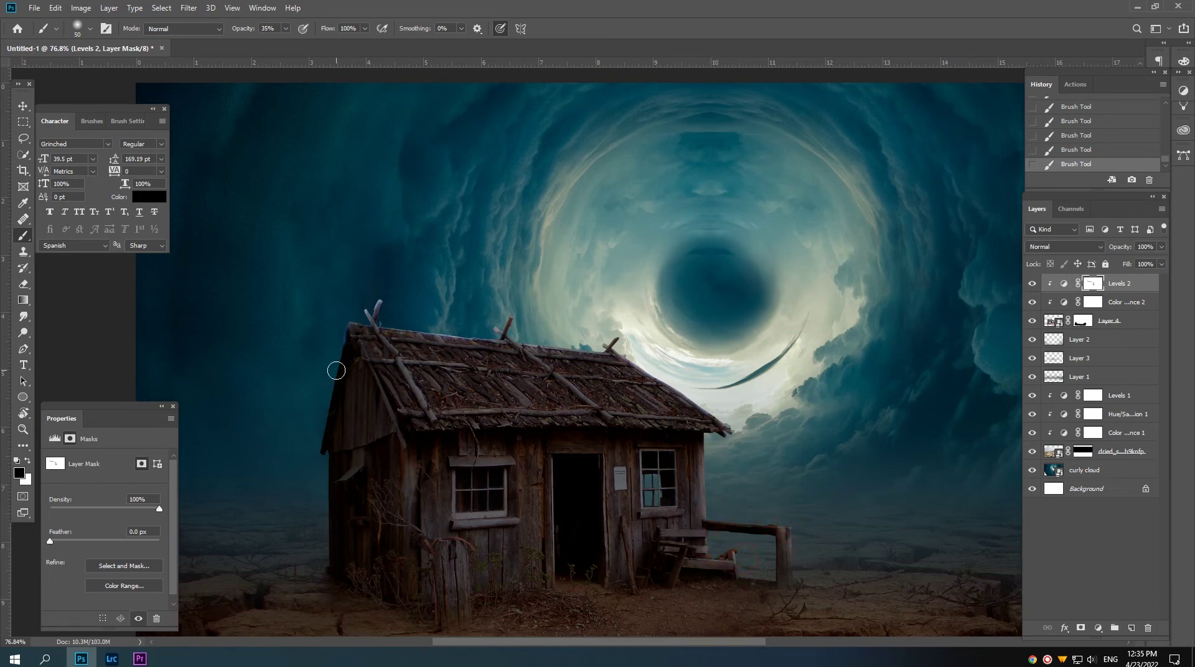
drag(333, 336, 347, 314)
mouse_move(312, 418)
mouse_down()
mouse_move(338, 328)
mouse_move(315, 430)
mouse_move(320, 581)
mouse_move(320, 563)
mouse_up()
drag(528, 473, 512, 472)
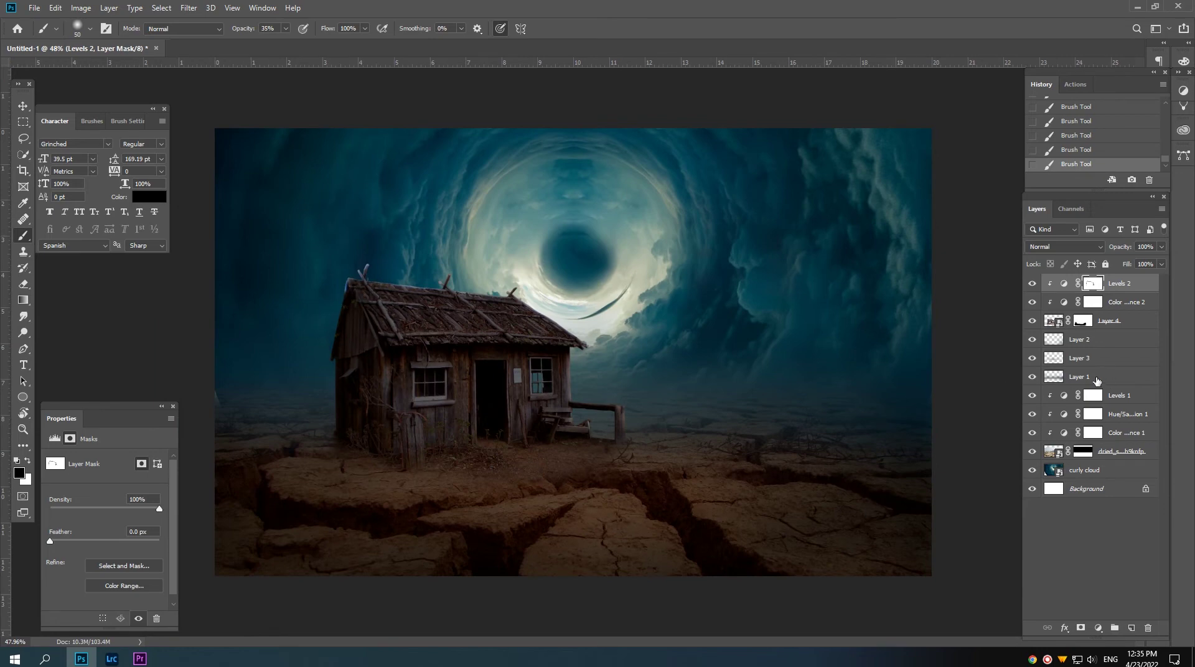
- Add Layer 5 as a clipping mask in Soft Light mode, with colours reset to black and white
click(1131, 628)
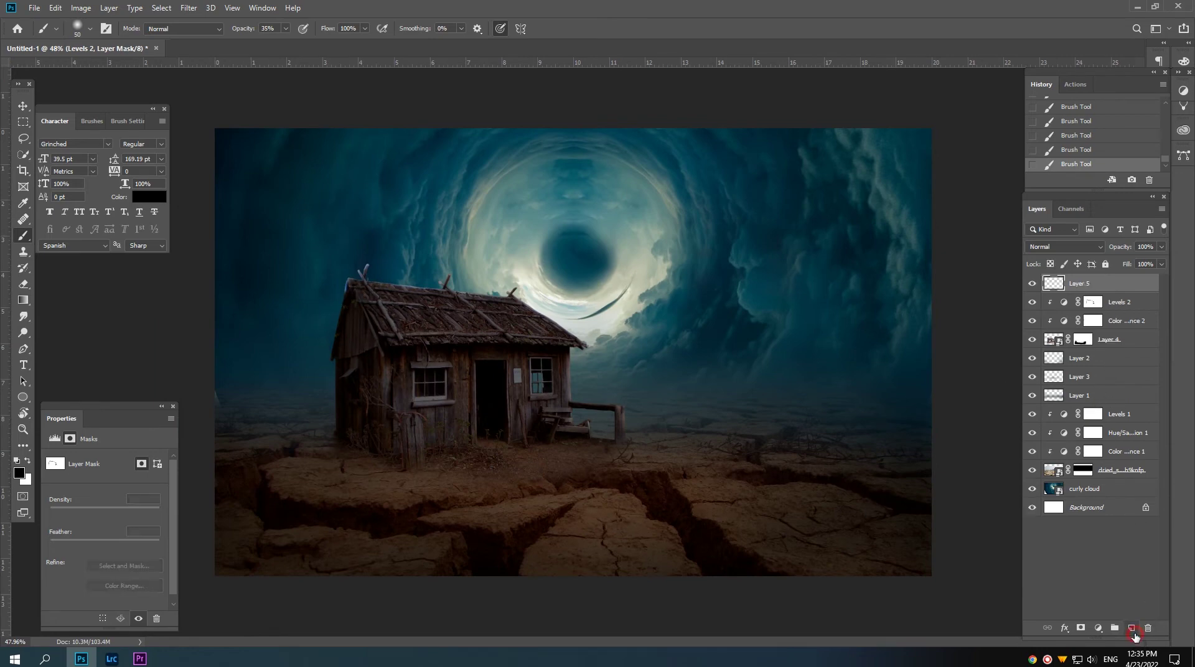
right_click(1089, 290)
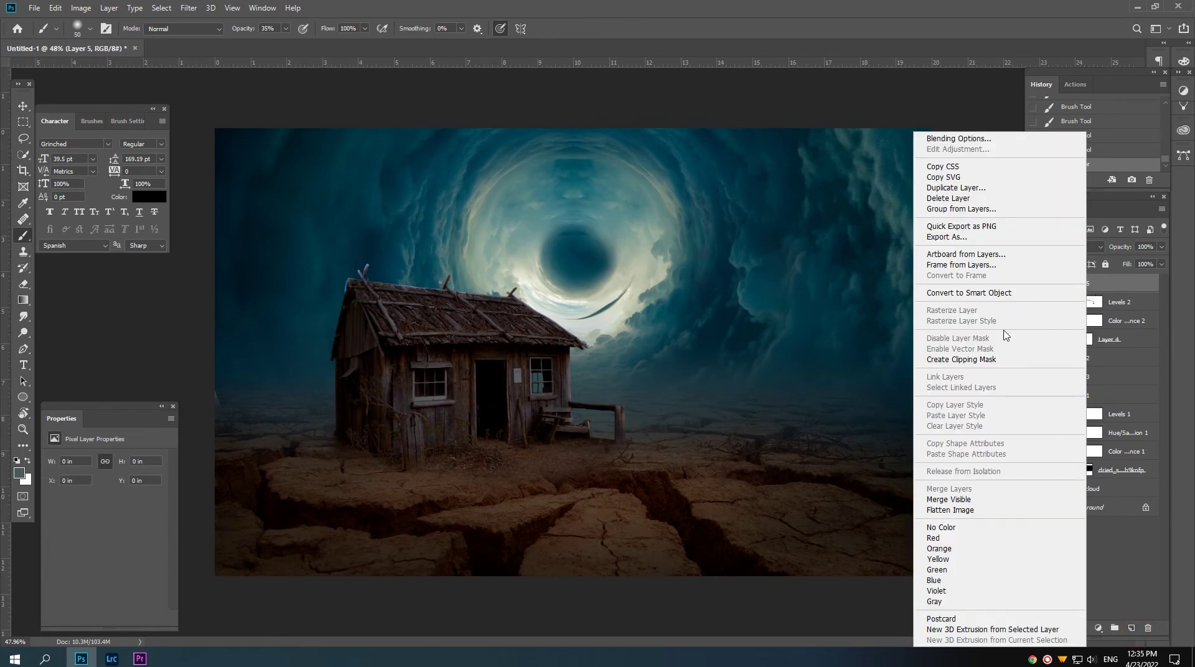
click(959, 359)
click(1061, 247)
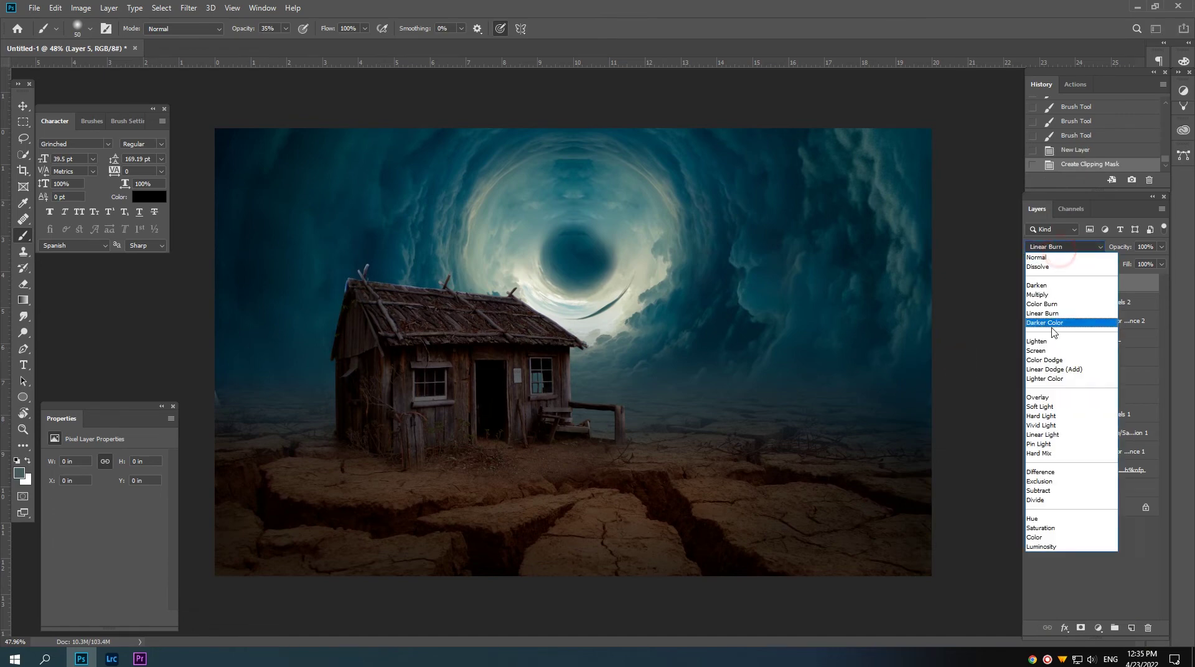
click(1053, 401)
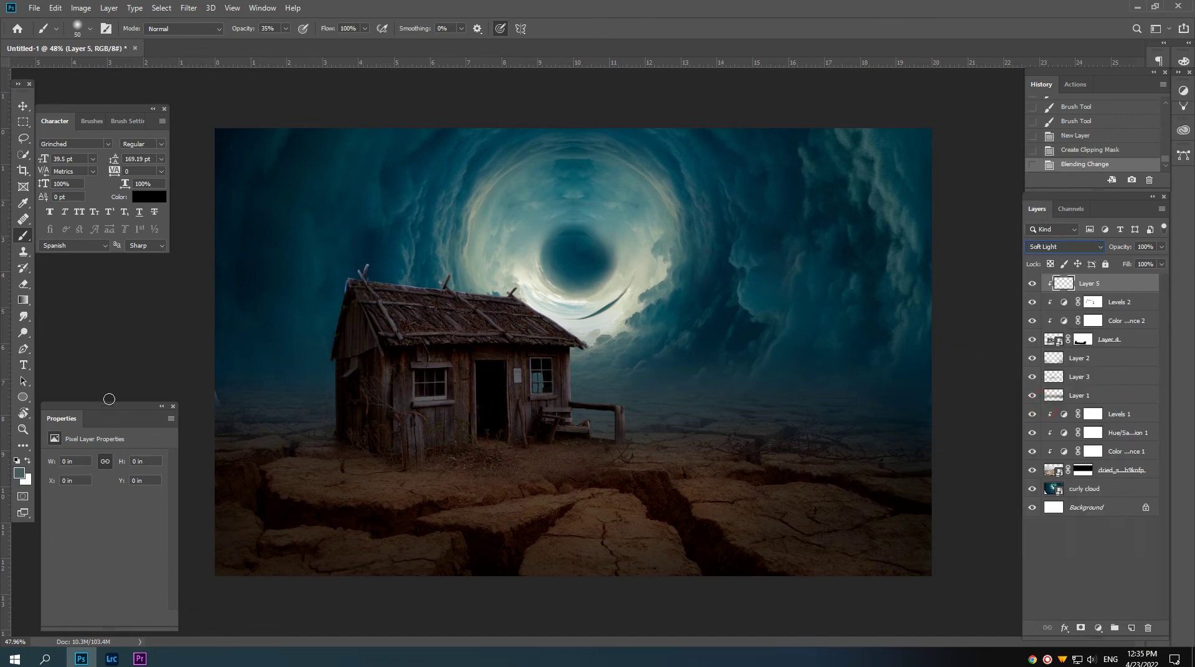
click(17, 461)
- Drop brush opacity to about 12% and dab soft shading on the shack's front wall, door and window
drag(242, 34, 232, 31)
mouse_move(434, 417)
mouse_down()
mouse_move(414, 416)
mouse_move(461, 389)
mouse_up()
key(bracketright)
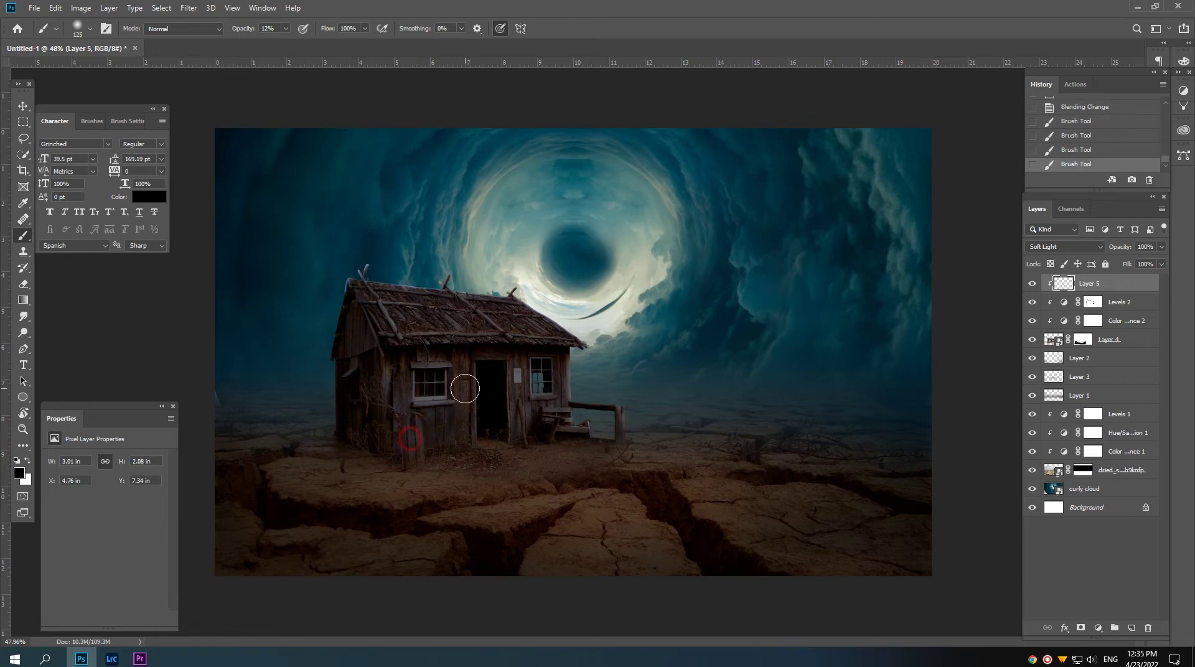
click(468, 364)
click(413, 361)
click(373, 365)
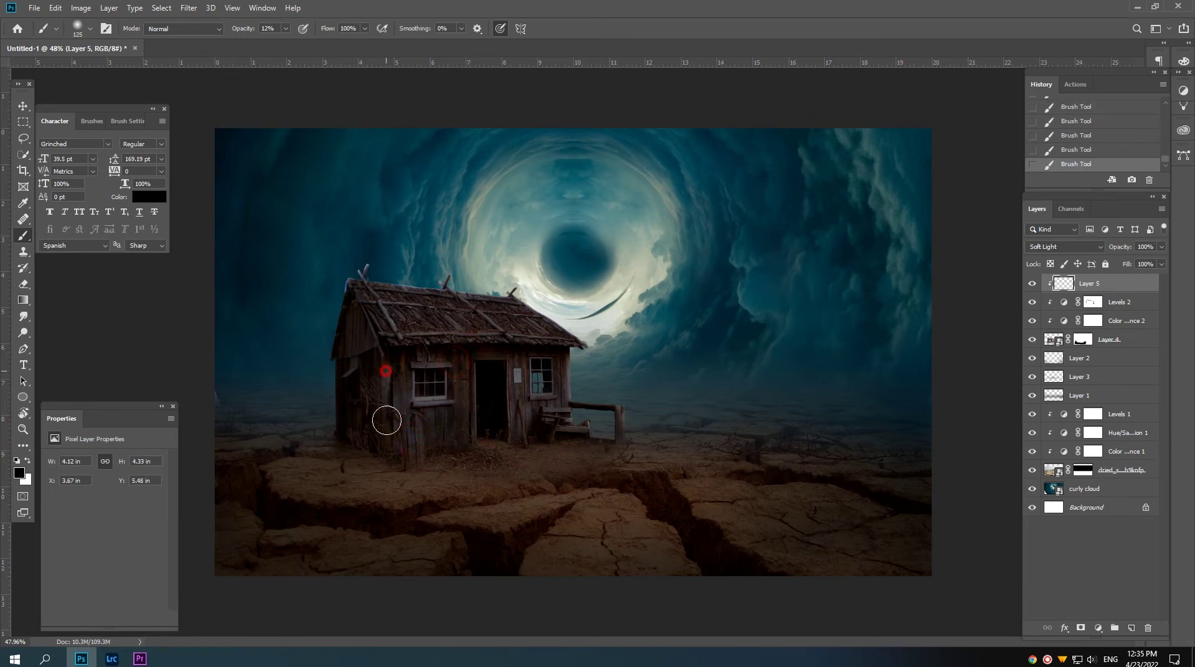
click(509, 356)
click(516, 412)
click(564, 364)
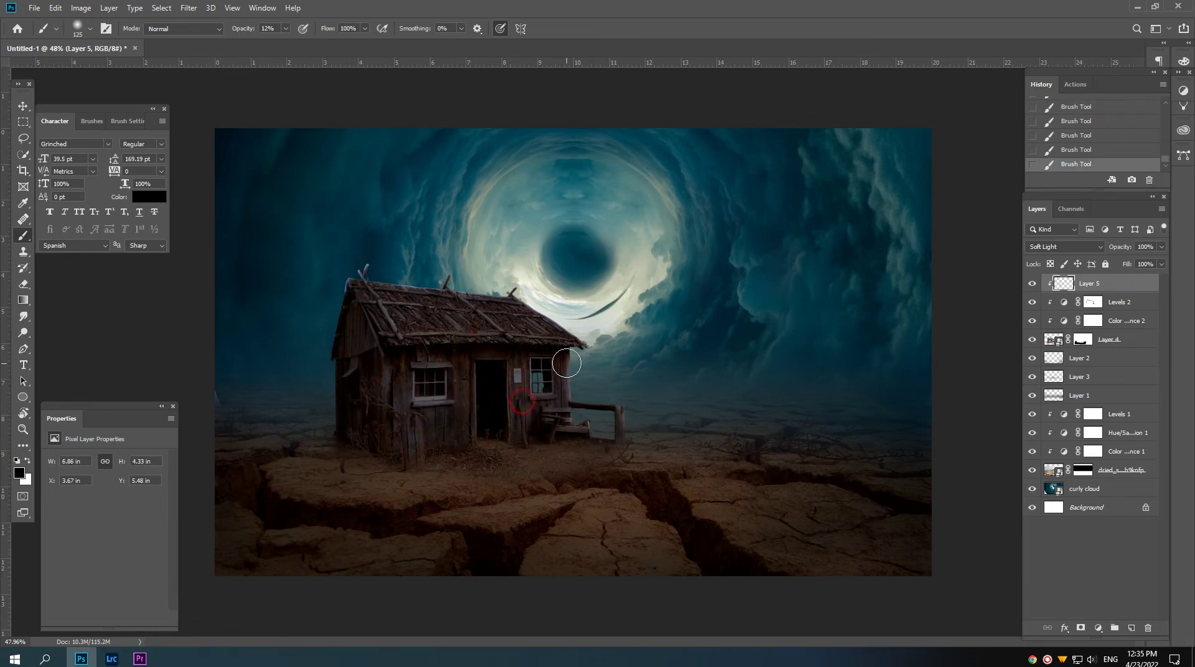
- Shade the roof, lower front, doorway, and the porch and fence area with soft dabs
click(408, 331)
key(bracketright)
click(394, 315)
click(391, 356)
click(398, 435)
click(460, 387)
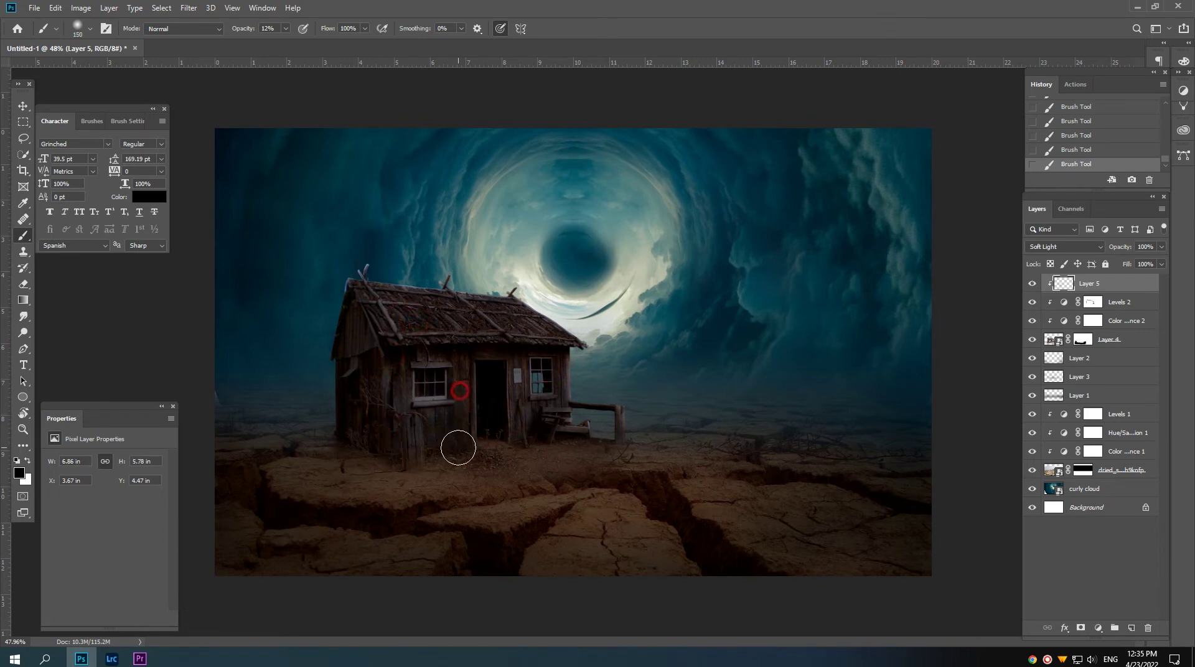
key(bracketleft)
key(bracketleft)
click(554, 413)
click(608, 408)
click(578, 434)
- Add more shading around the door, house front and roof, then toggle Layer 5 to compare
key(bracketright)
click(498, 431)
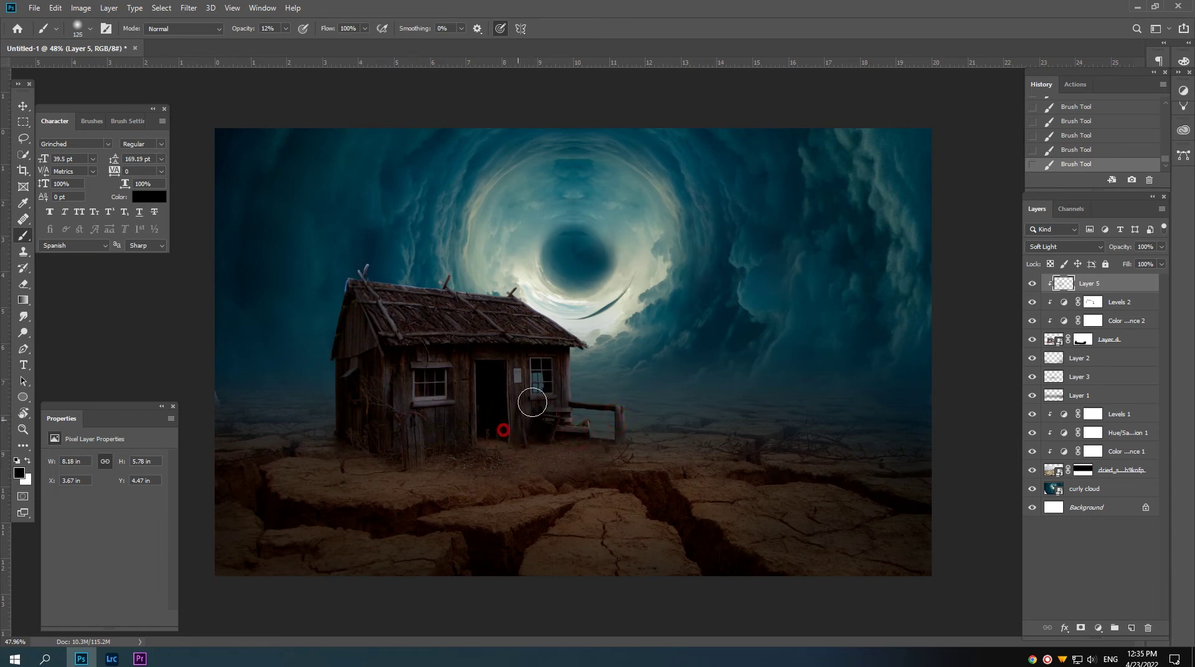
click(519, 405)
click(468, 411)
click(403, 359)
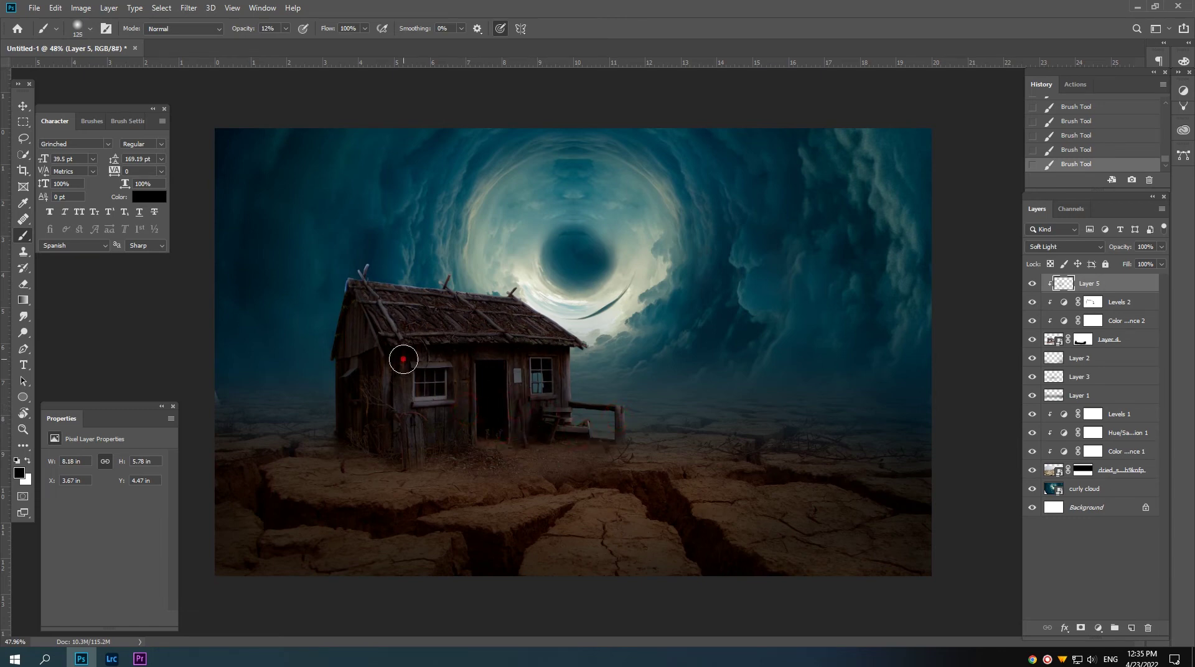
click(519, 386)
click(396, 316)
click(1031, 283)
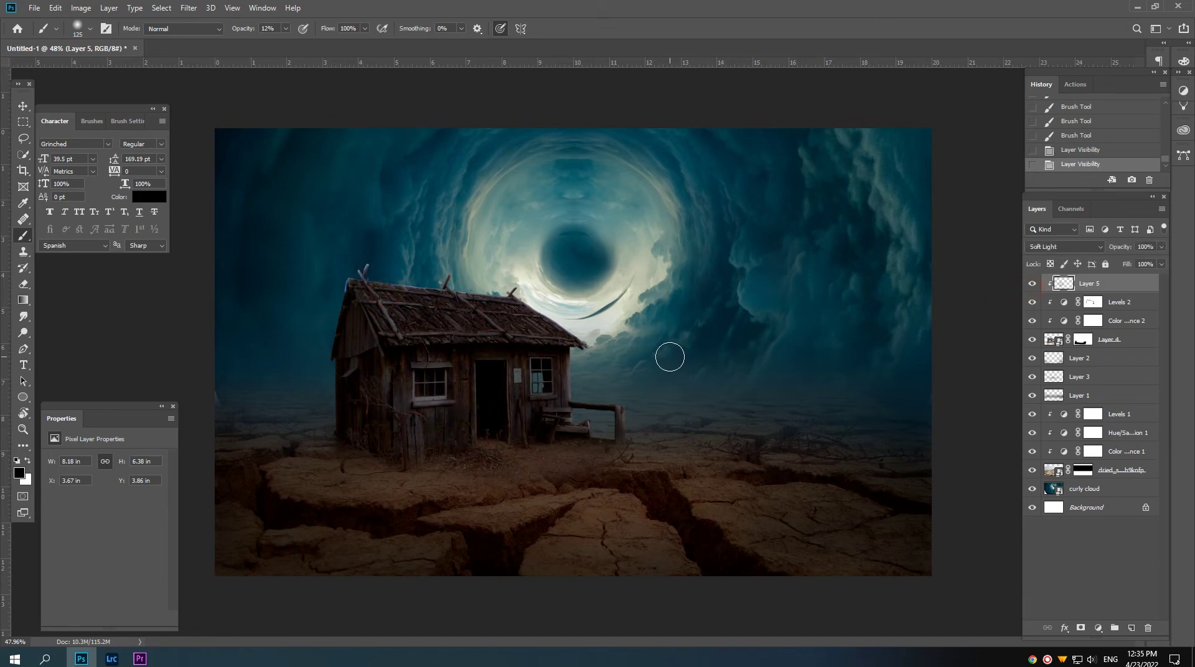
scroll(576, 377, down, 2)
scroll(576, 377, up, 1)
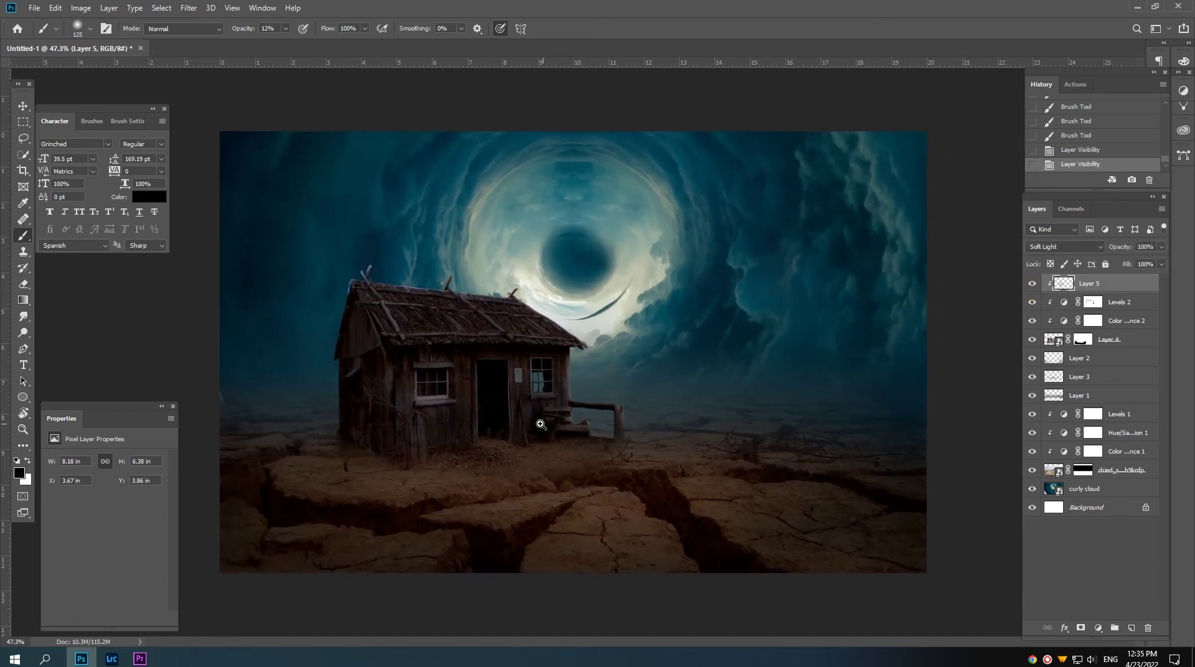
scroll(548, 431, up, 1)
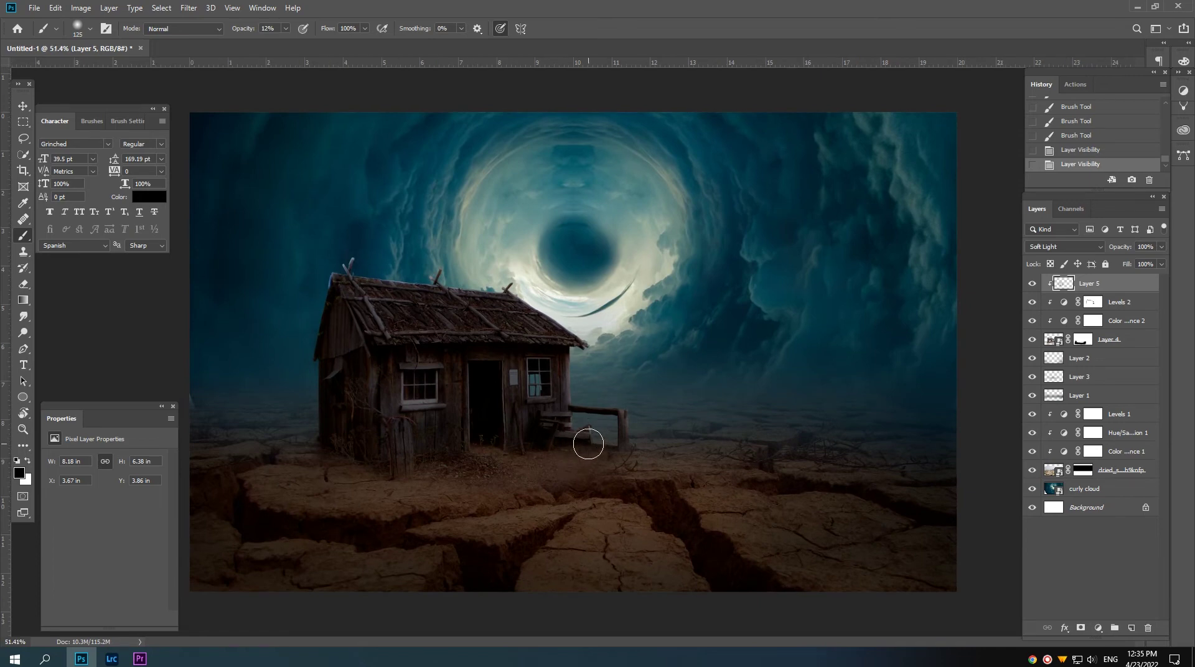
- Add Layer 6 in Soft Light mode and dab black shadow around the shack's base
click(1131, 627)
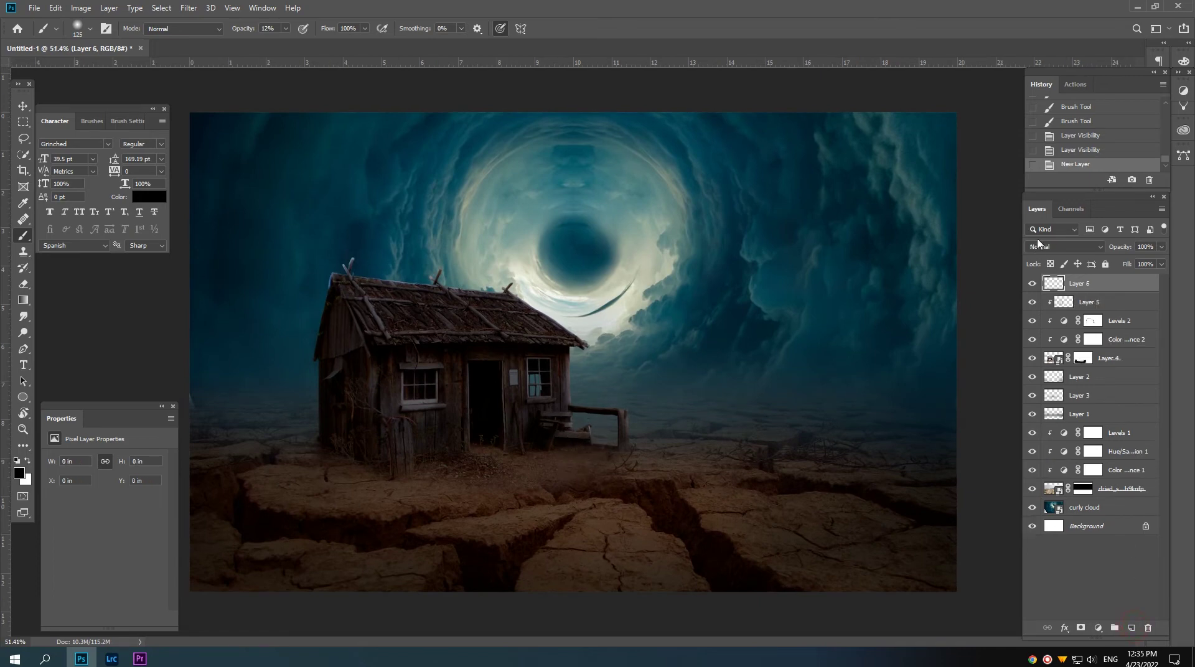
click(1037, 244)
click(1046, 398)
click(426, 467)
key(bracketright)
click(476, 464)
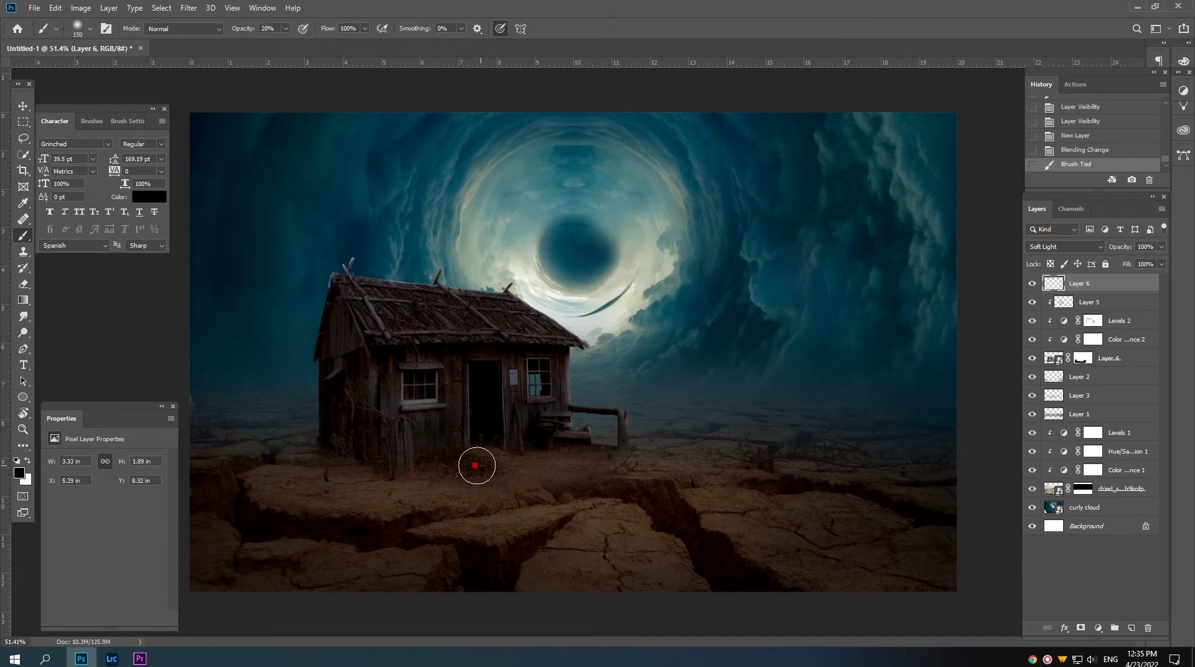
click(611, 458)
- Extend the base shadow, switch Layer 6 to Multiply and lower its opacity to 19%
key(bracketright)
key(bracketright)
key(bracketright)
key(bracketleft)
key(bracketleft)
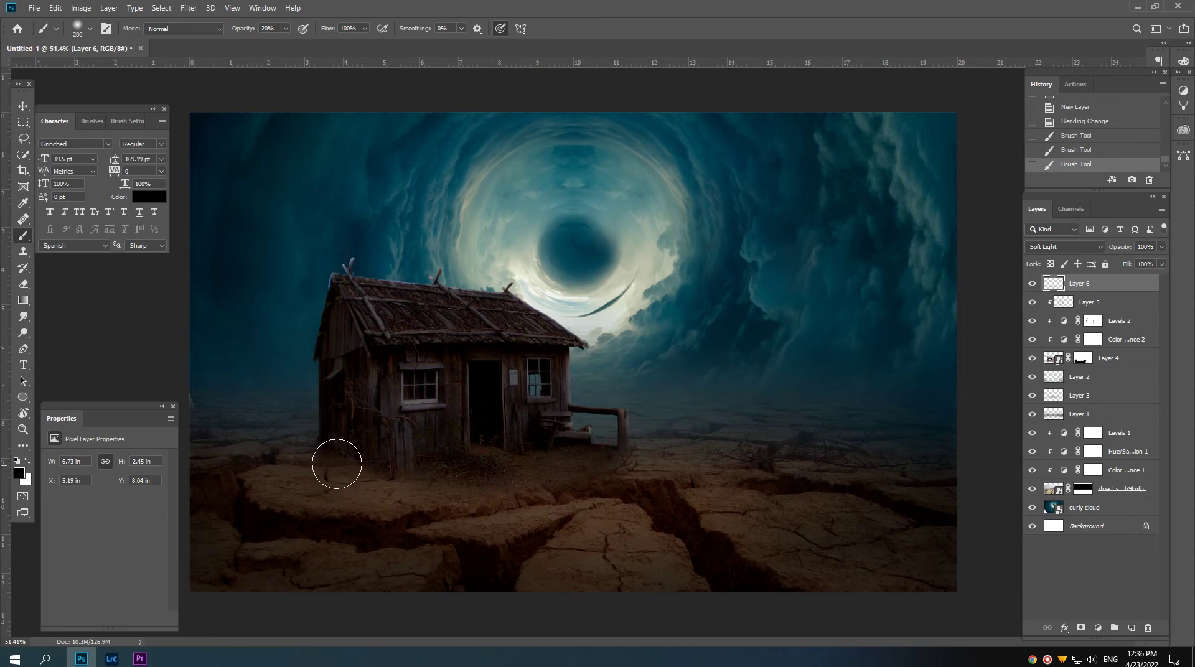
mouse_move(300, 474)
mouse_down()
mouse_move(384, 483)
mouse_move(483, 466)
mouse_up()
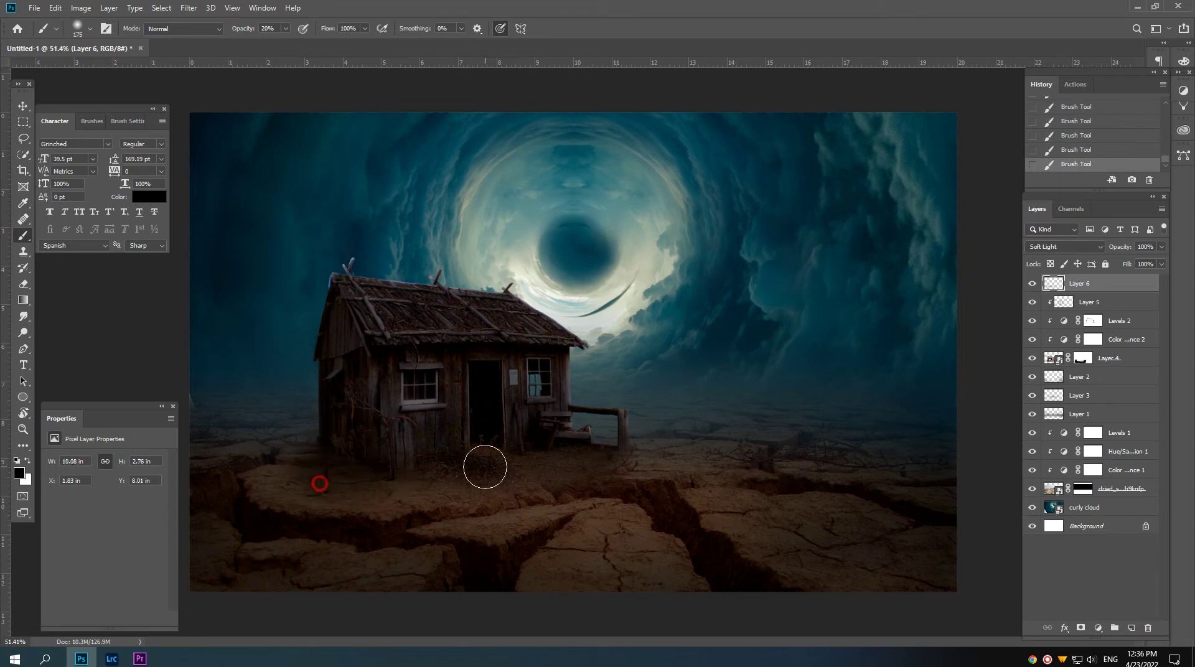
drag(370, 483, 603, 475)
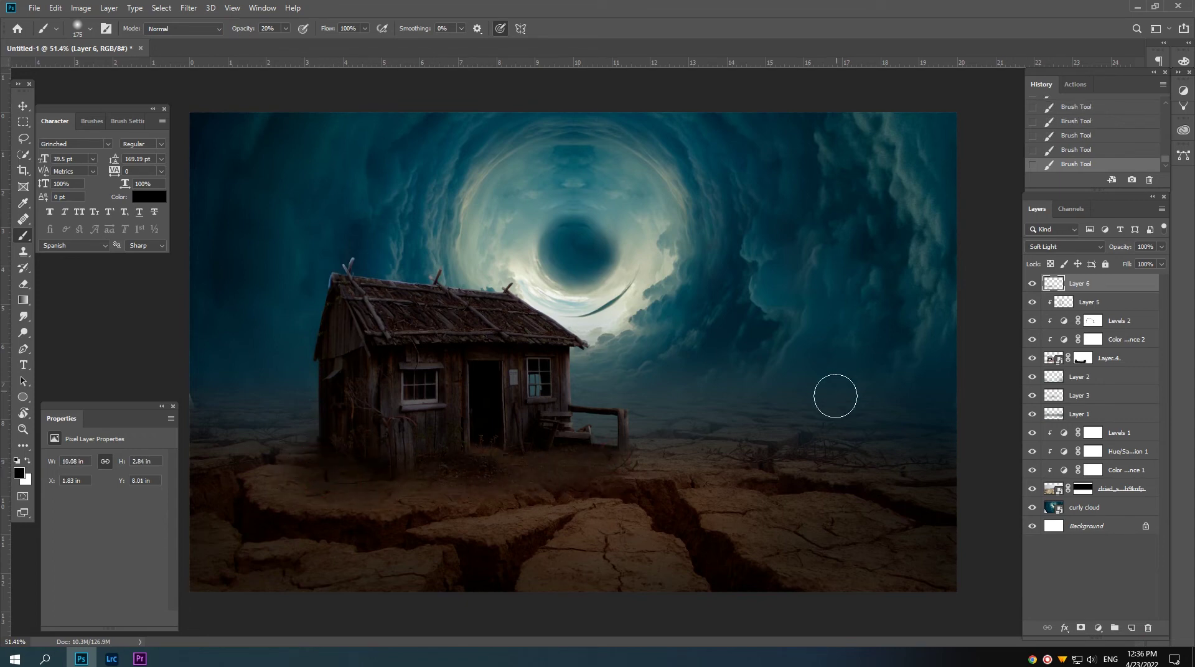
click(1045, 247)
click(1038, 295)
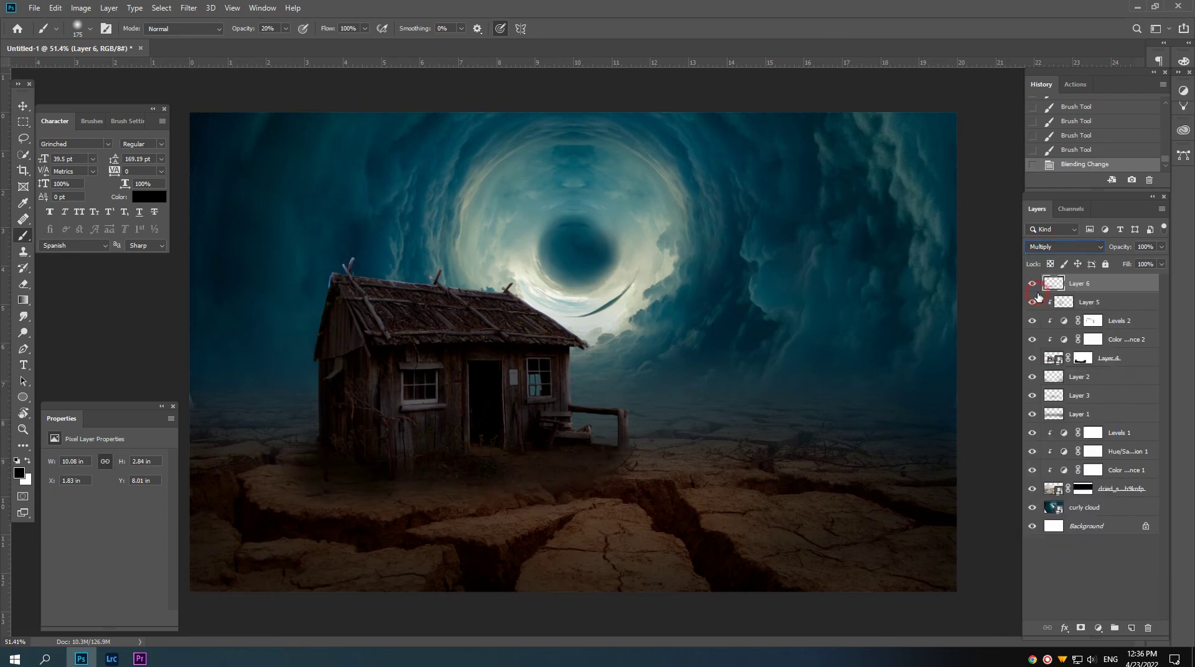
drag(281, 483, 334, 485)
click(436, 480)
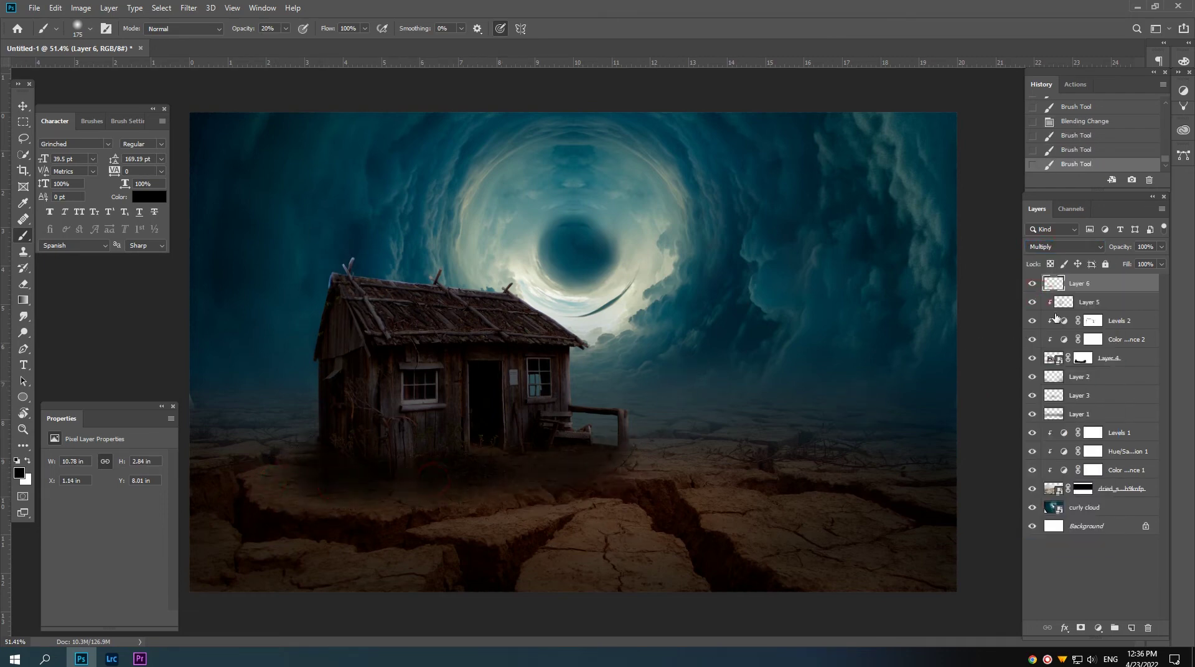
drag(1123, 251, 1023, 264)
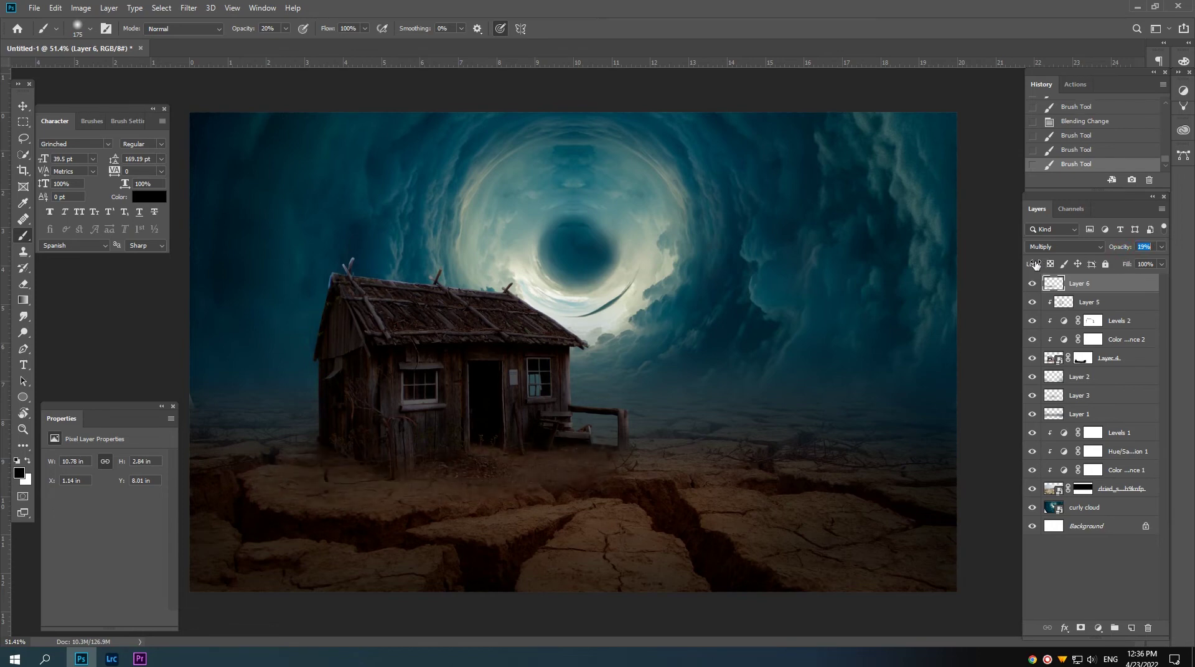
key(Return)
scroll(414, 414, down, 2)
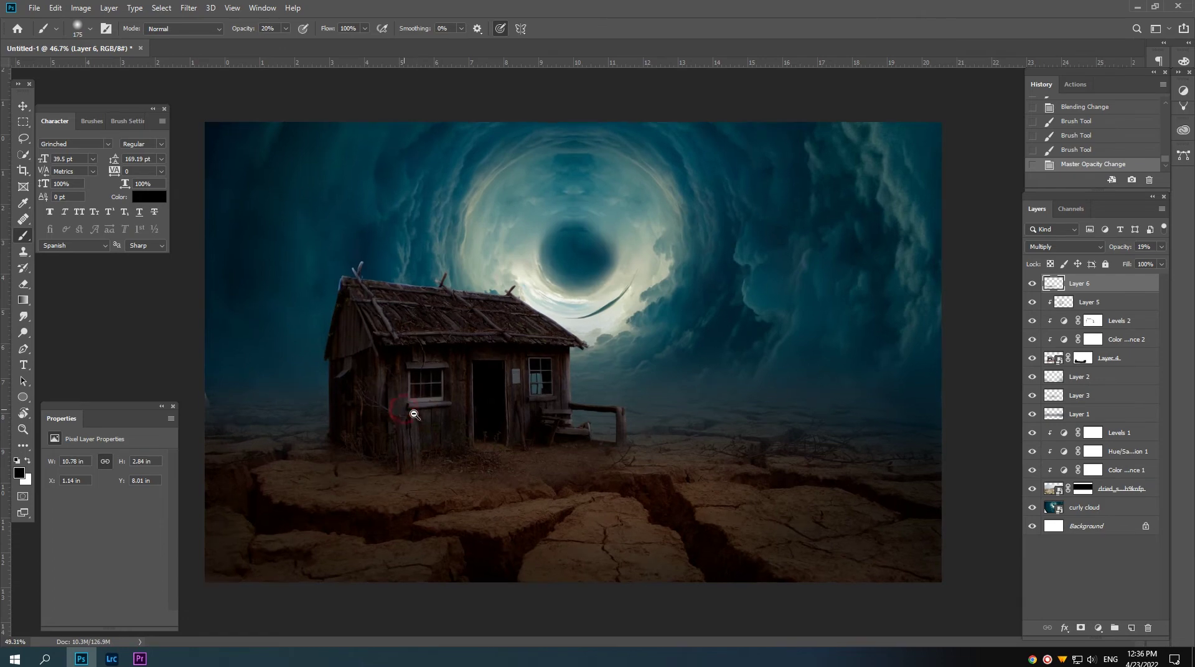
scroll(413, 414, up, 1)
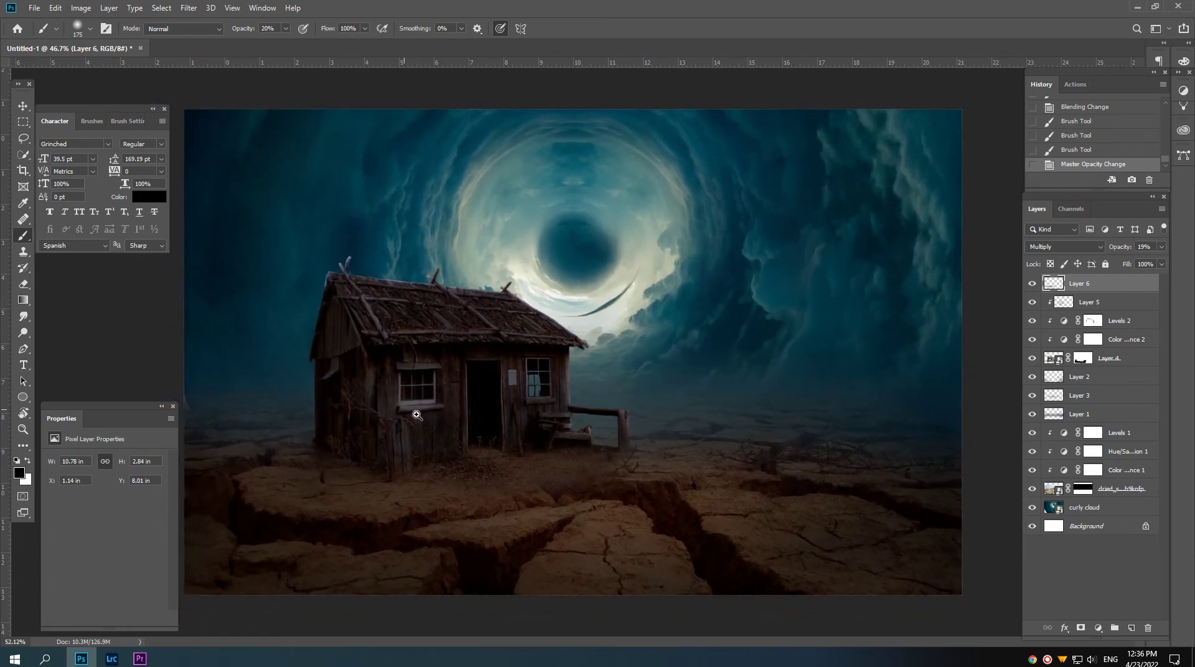
scroll(416, 415, down, 1)
scroll(415, 415, down, 1)
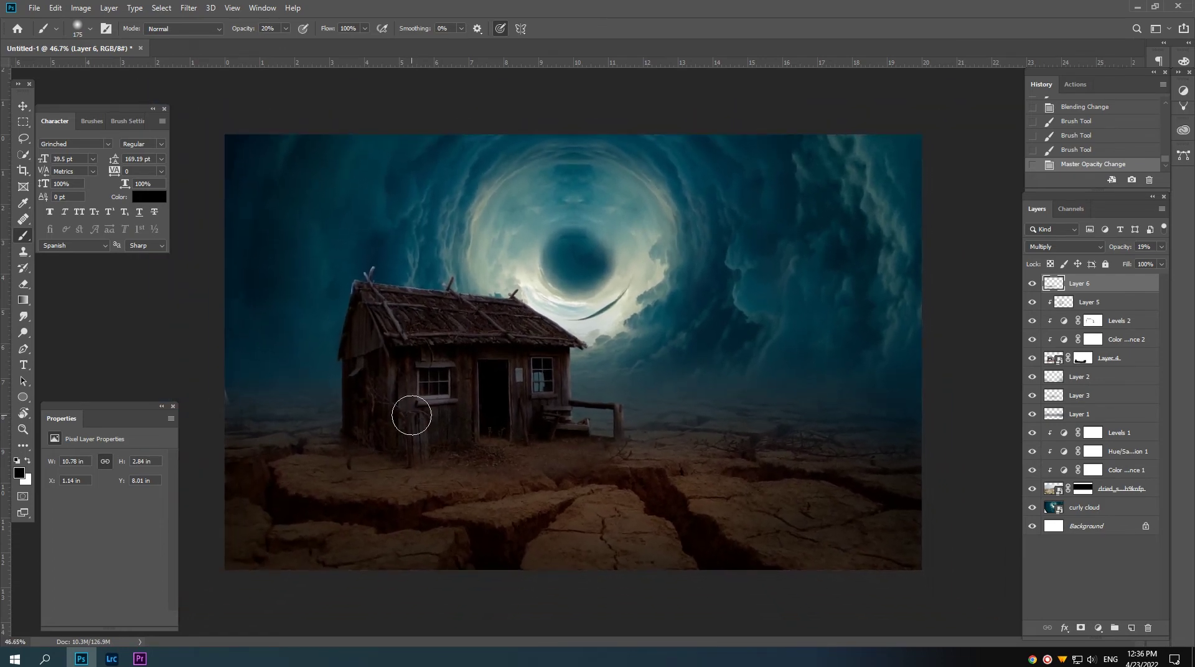
scroll(434, 423, up, 2)
scroll(434, 423, up, 1)
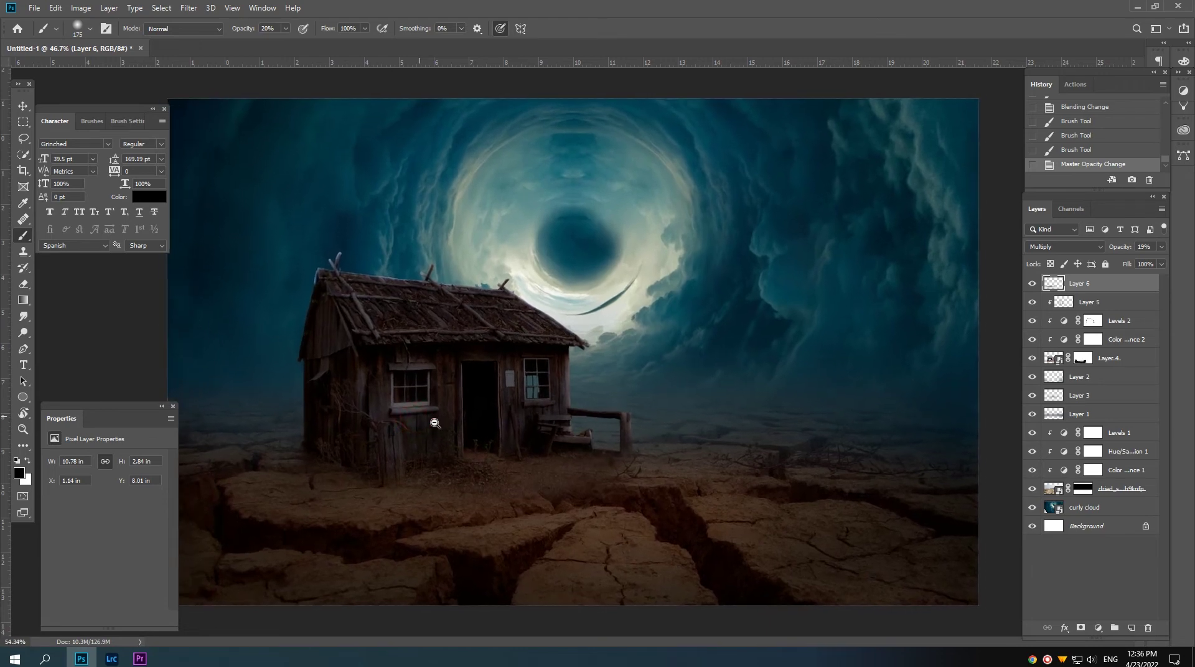
scroll(431, 423, down, 1)
scroll(430, 423, down, 1)
scroll(429, 423, down, 1)
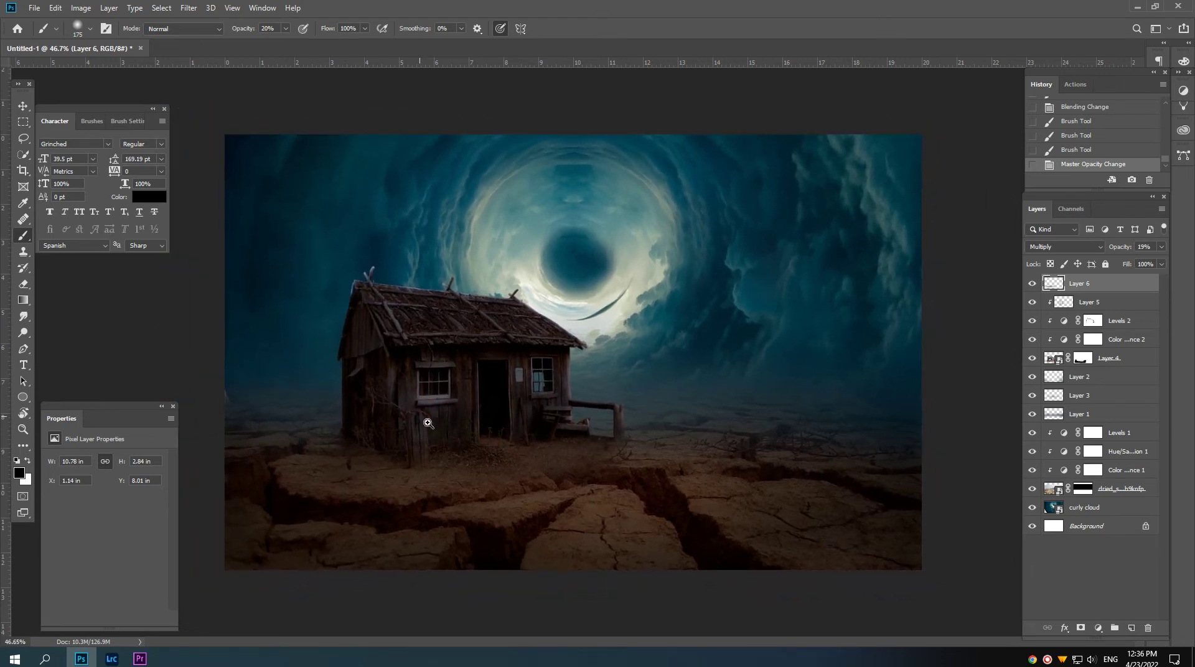
scroll(429, 423, down, 1)
scroll(428, 423, up, 1)
scroll(428, 423, up, 1)
scroll(428, 423, up, 1)
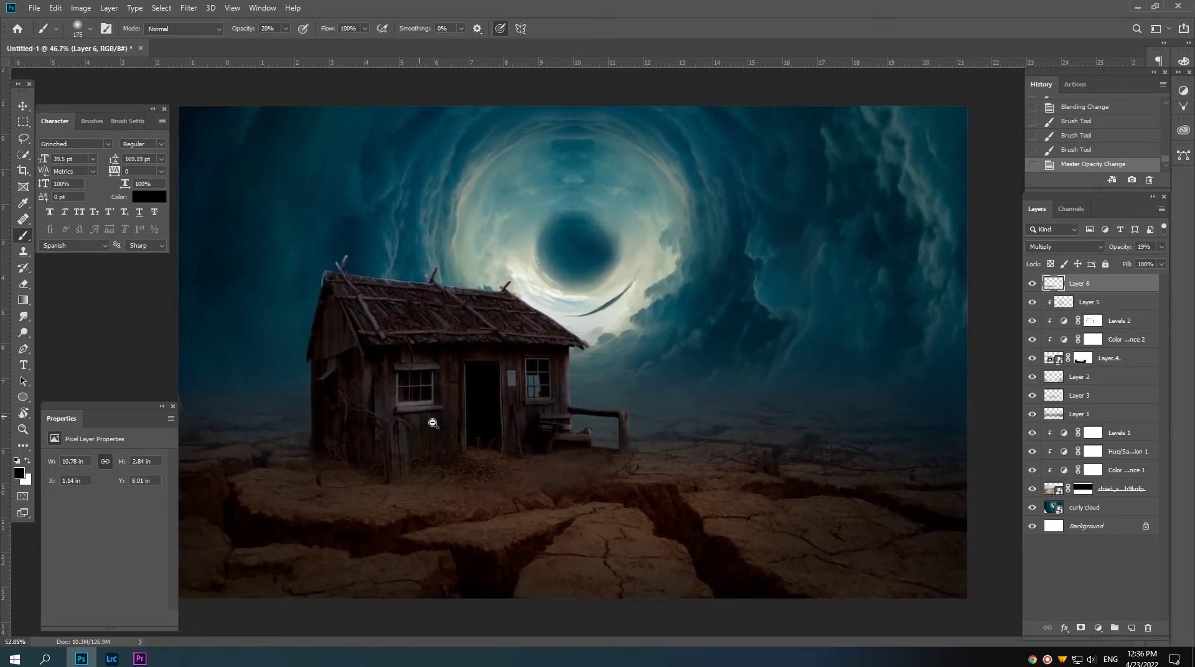
scroll(428, 423, down, 1)
key(v)
scroll(428, 423, up, 1)
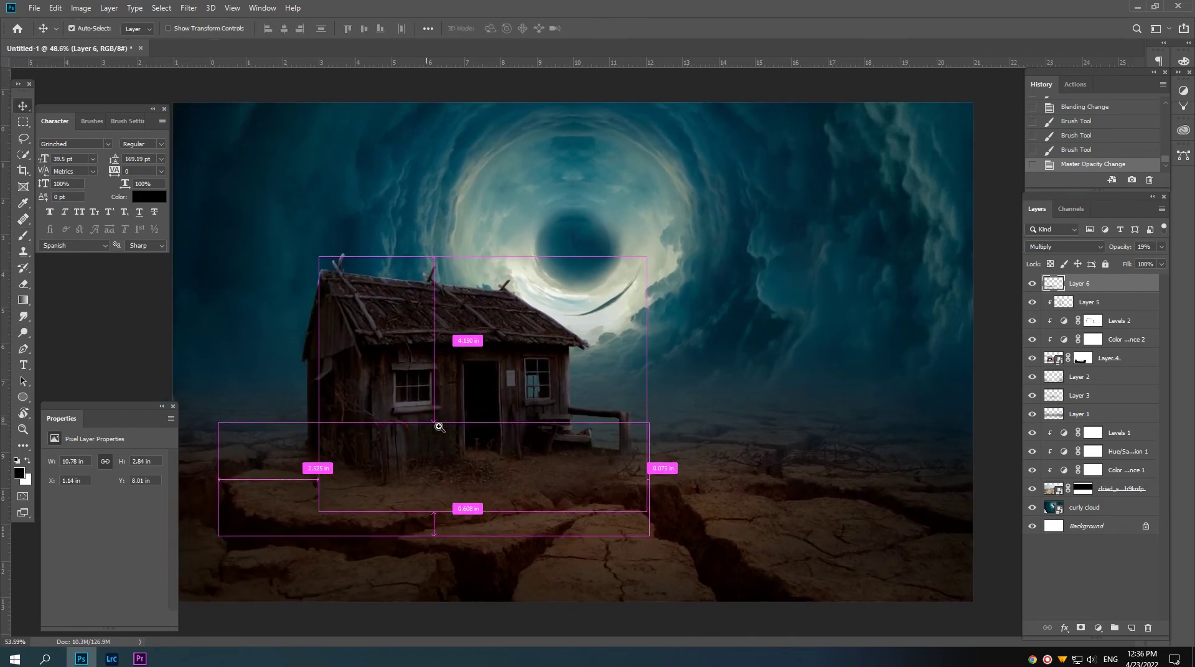
scroll(429, 424, down, 1)
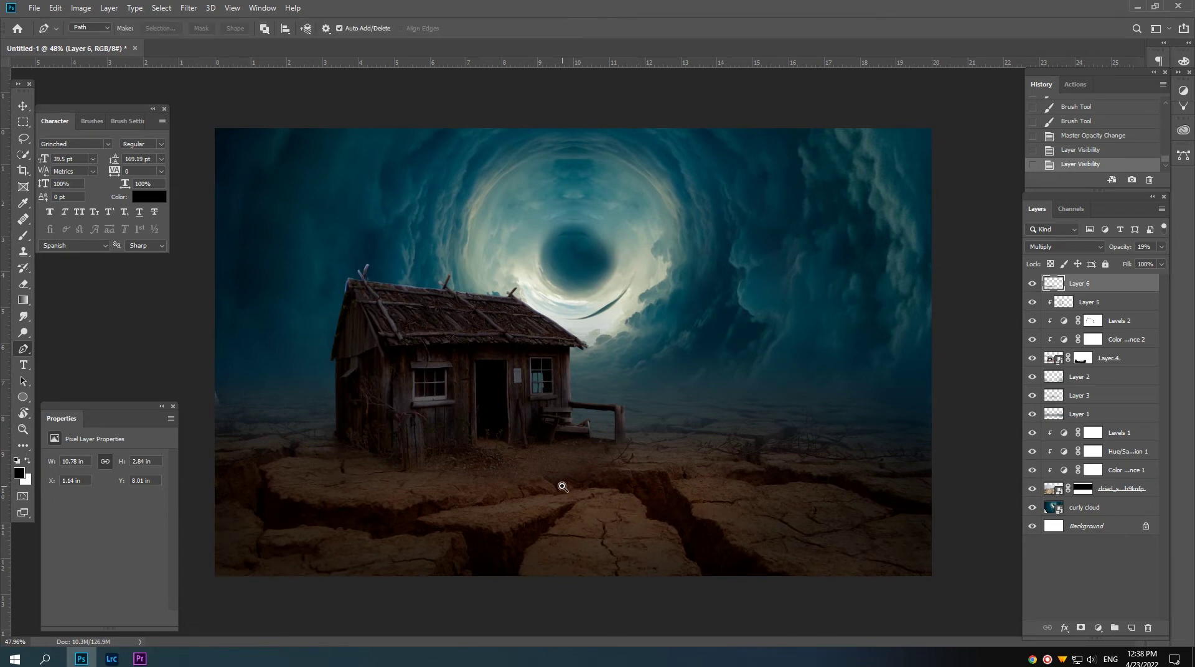
- Trace a small closed pen path on the cracked ground beside the fence
scroll(562, 486, up, 2)
scroll(582, 494, down, 1)
scroll(534, 501, down, 2)
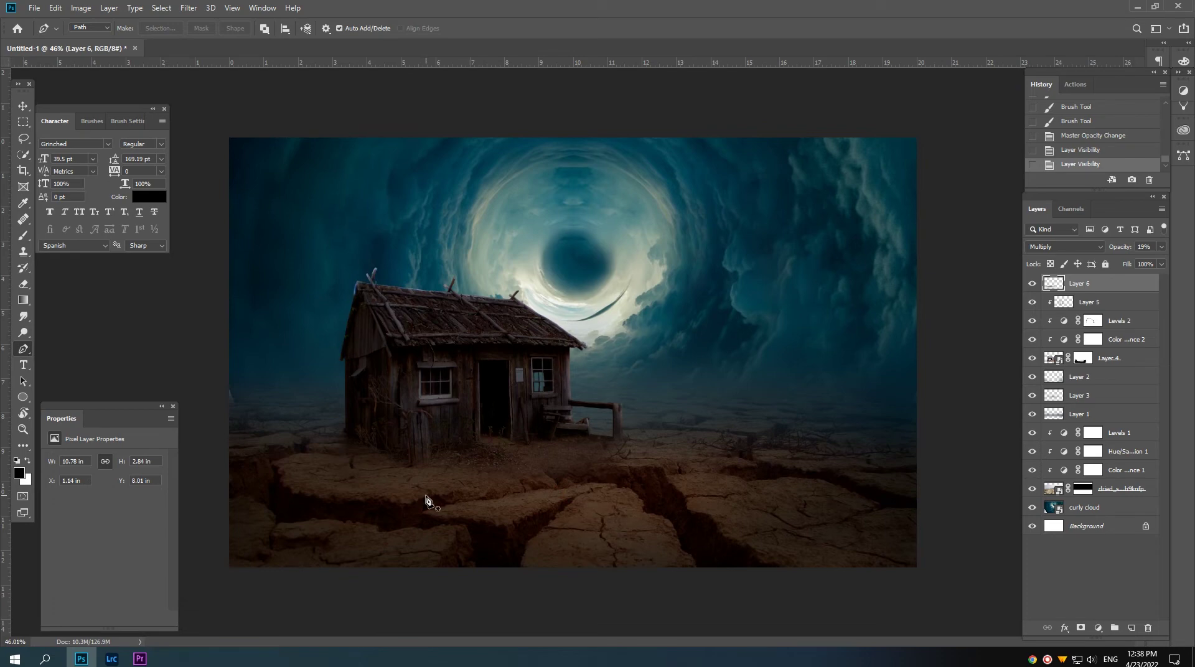
click(613, 439)
click(592, 495)
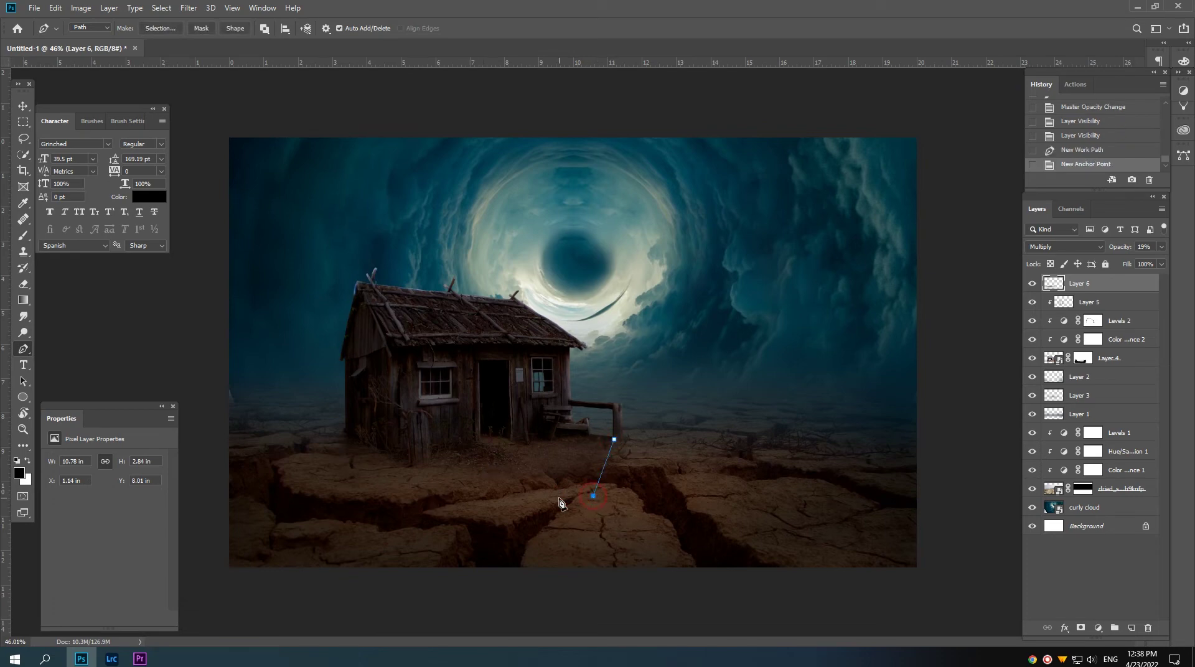
click(533, 491)
click(566, 432)
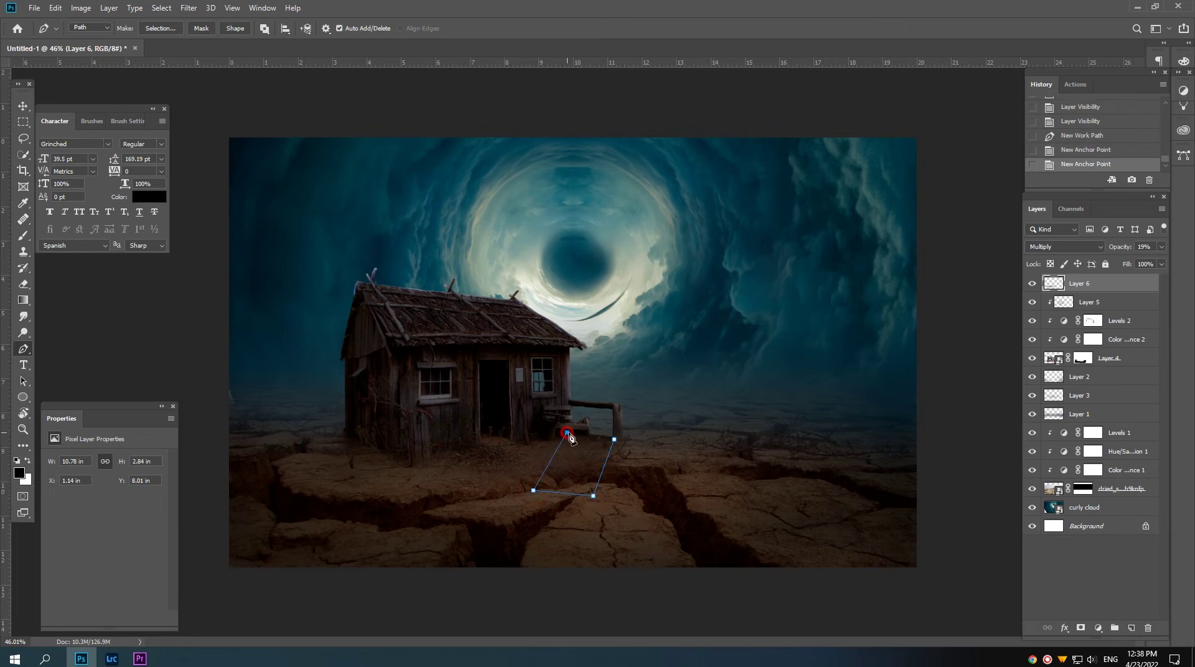
click(614, 441)
- Outline the large foreground ground area to the bottom and left edges, and add empty Layer 7
click(579, 430)
click(624, 440)
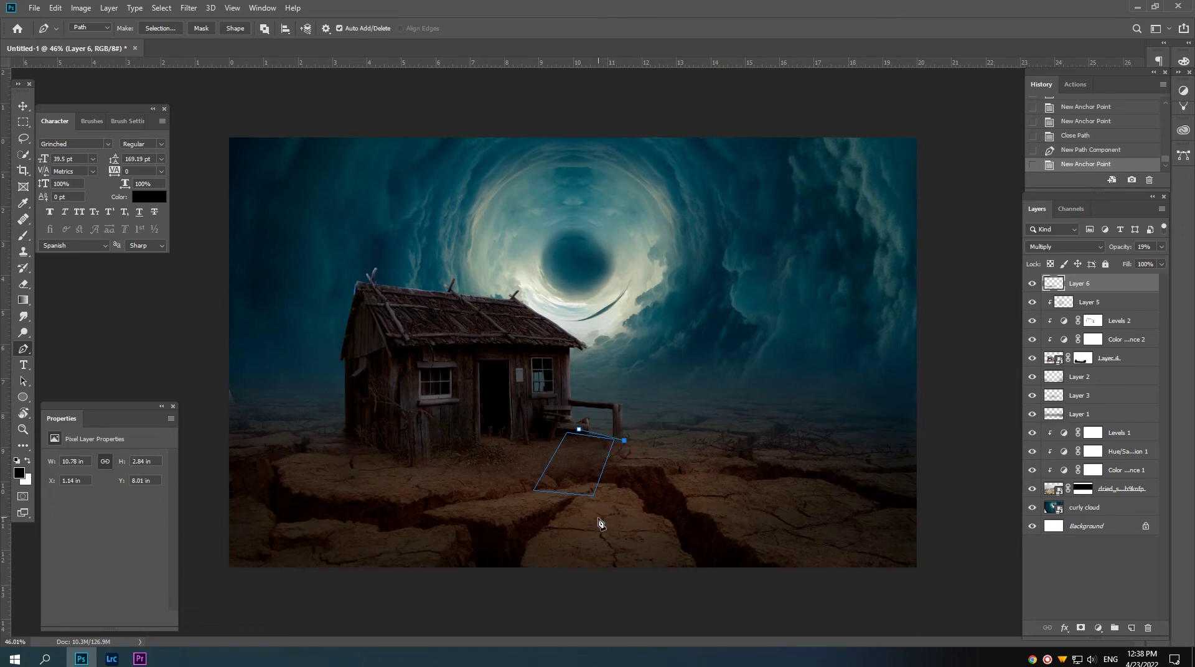
click(599, 511)
click(514, 496)
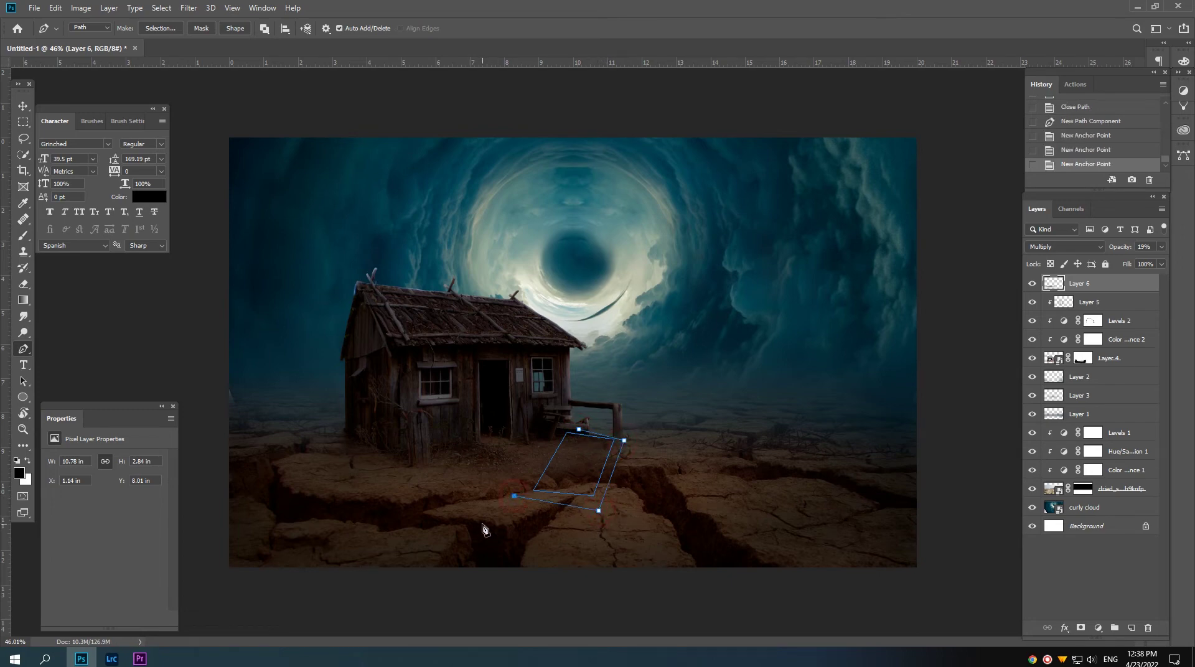
click(434, 569)
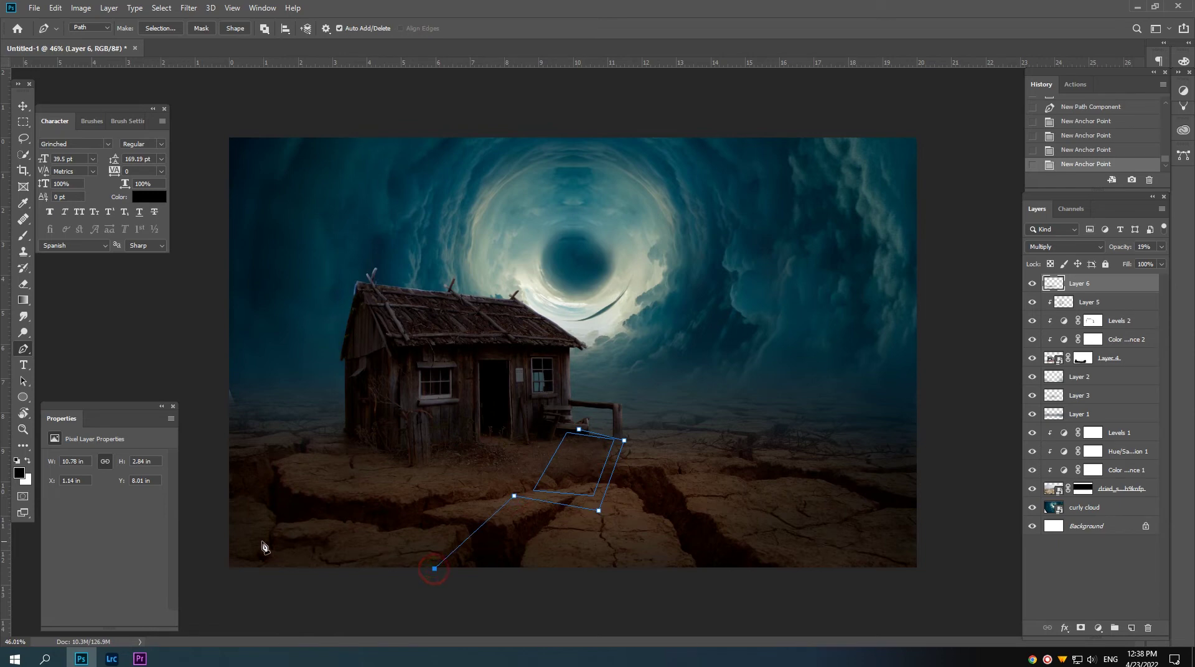
click(431, 580)
click(219, 574)
click(220, 462)
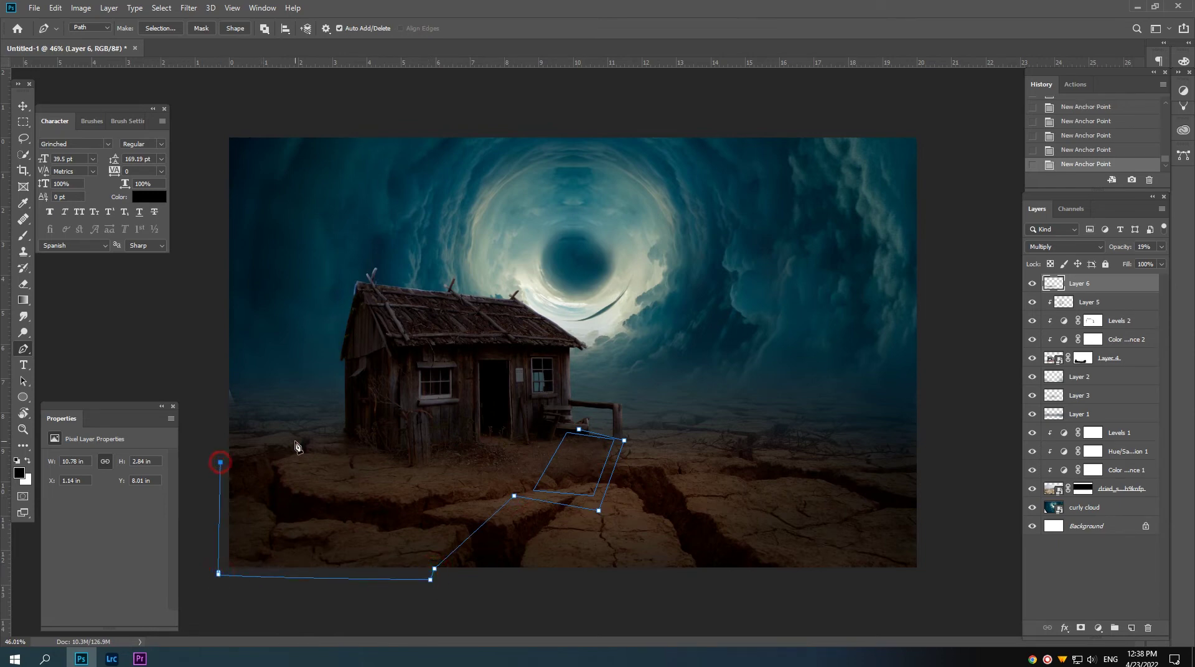
click(348, 430)
click(580, 430)
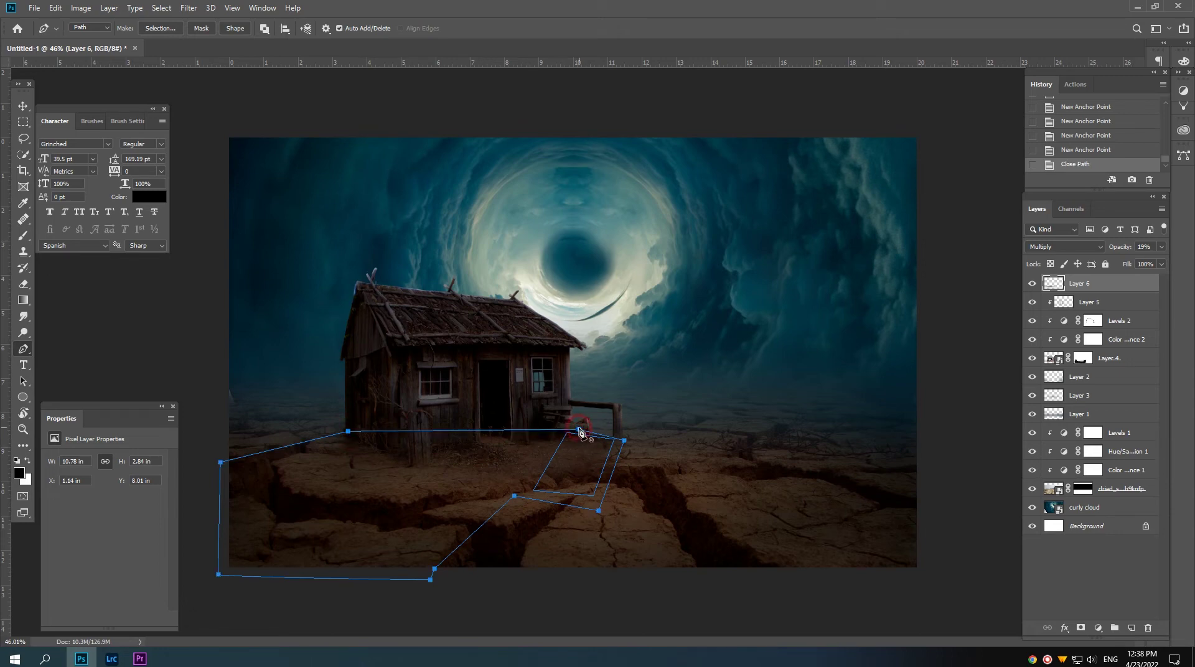
click(1131, 628)
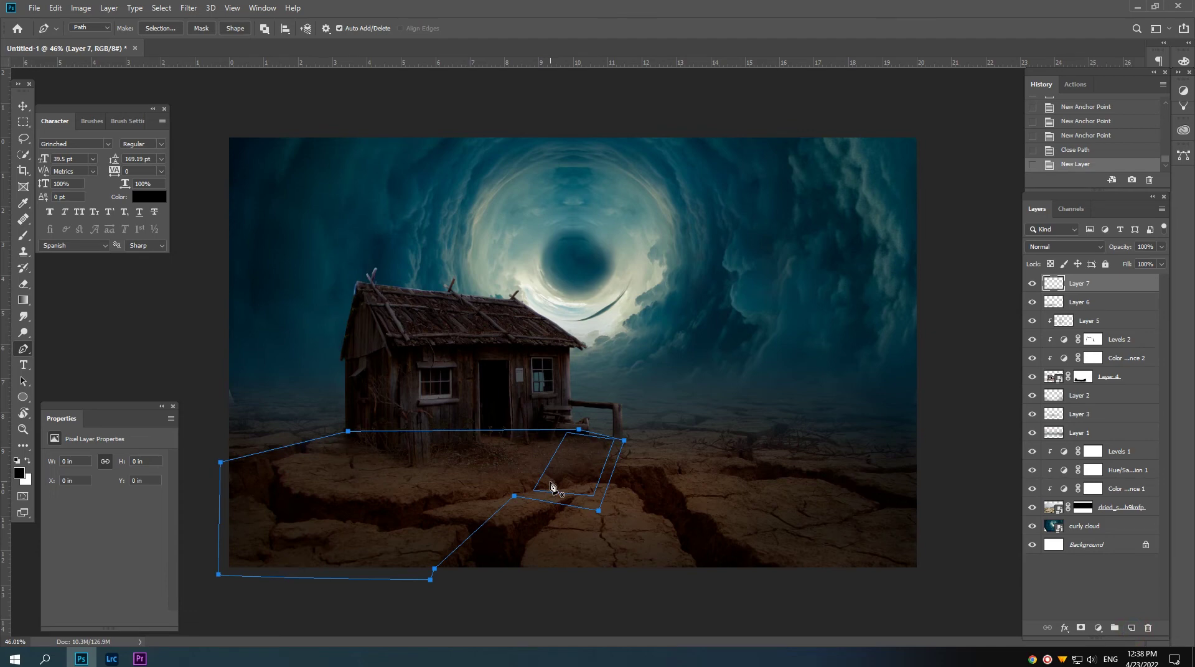
- Fill the outlined area with black on Layer 7 and soften it with a Gaussian Blur
key(ctrl+Return)
key(alt+BackSpace)
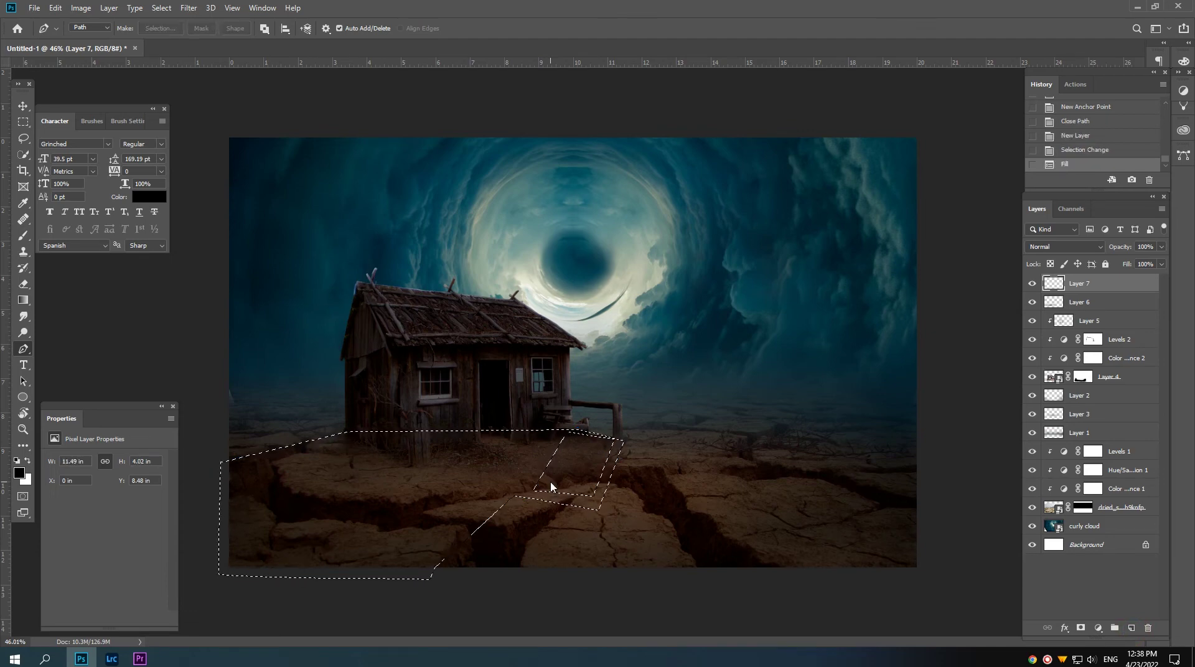
key(ctrl+d)
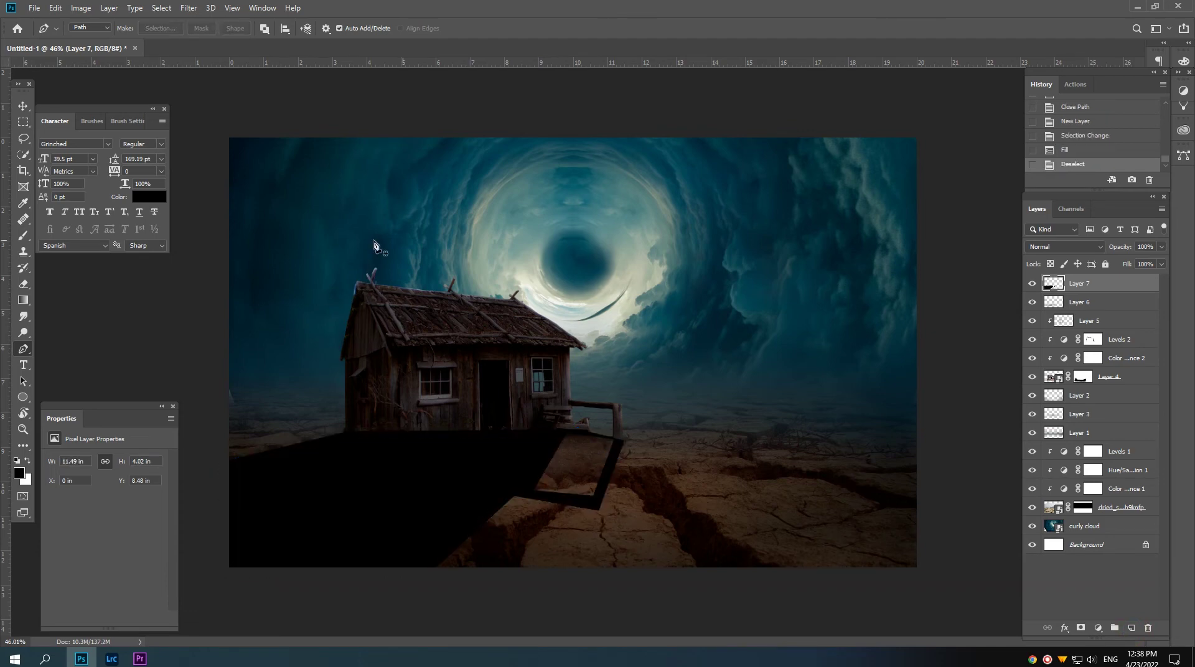
click(189, 7)
mouse_move(224, 148)
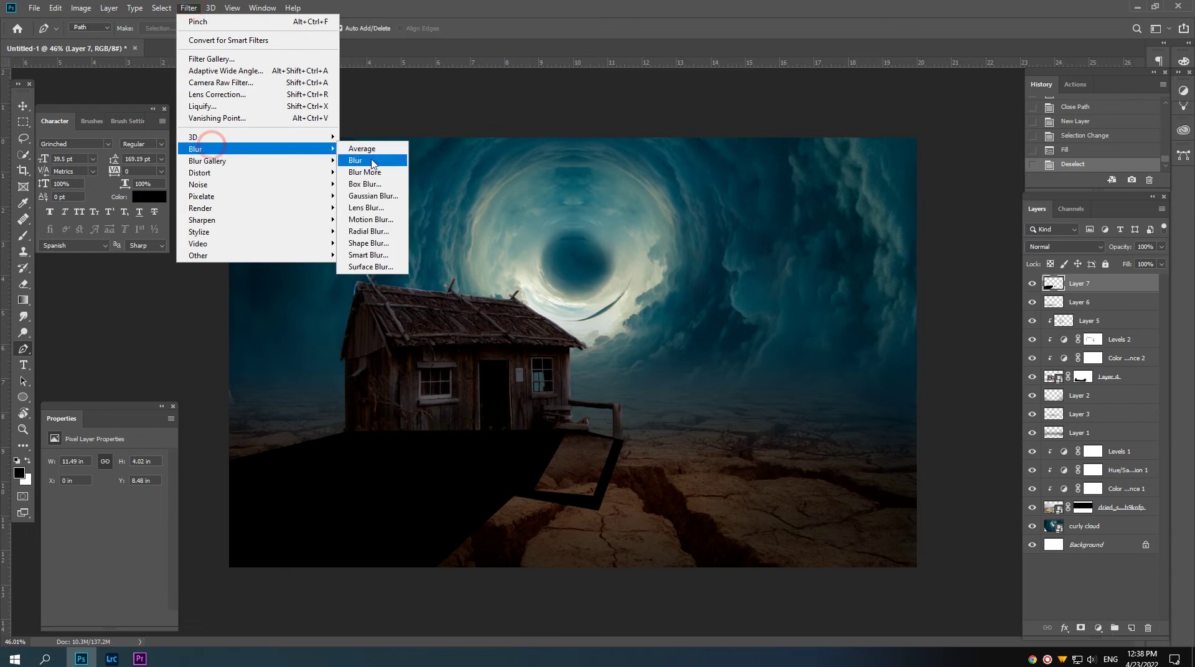
click(372, 195)
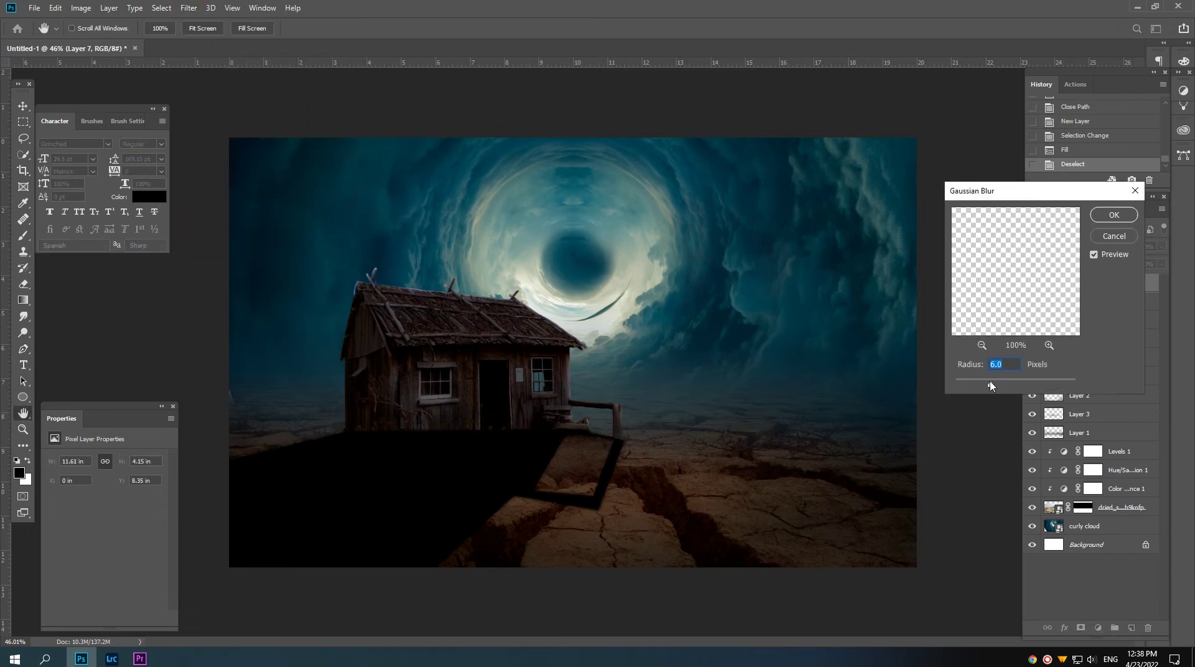
drag(999, 387, 1008, 389)
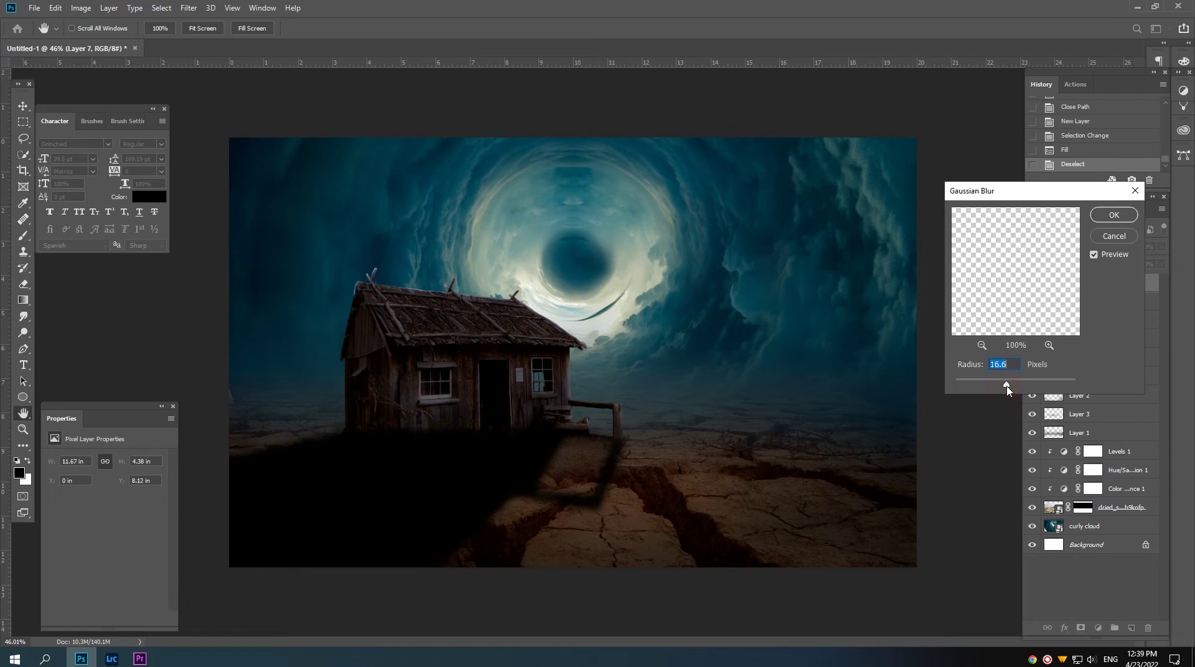
click(1114, 215)
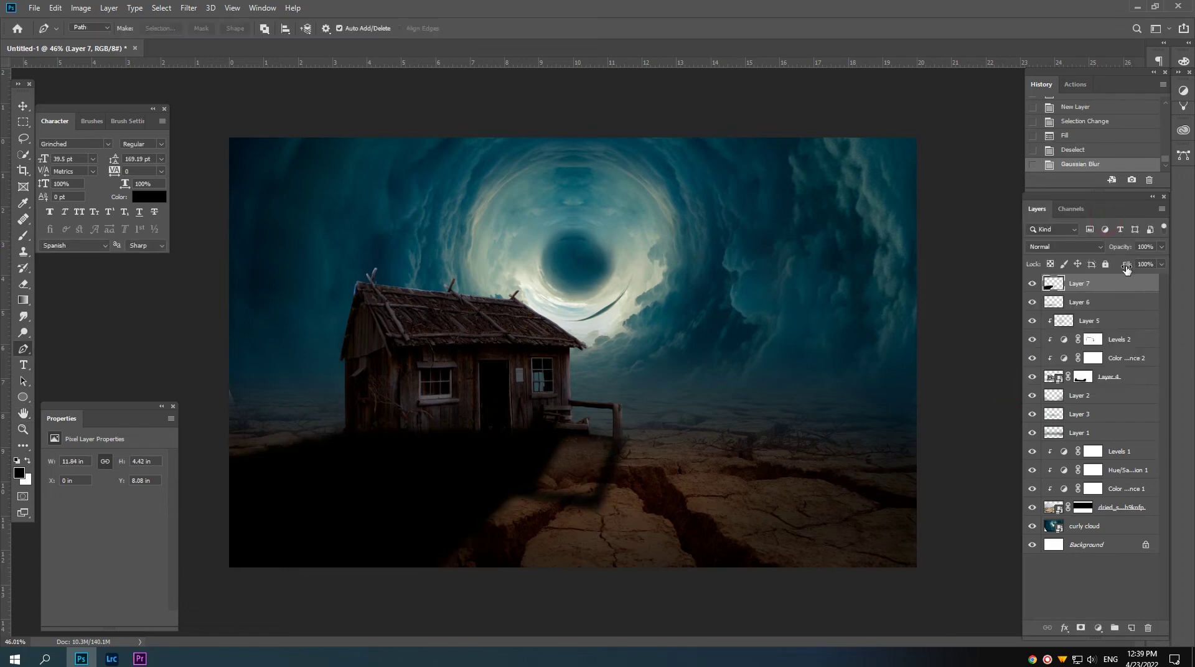
- Set Layer 7 to 36% opacity, move it just below Layer 6, and add a layer mask
mouse_move(1120, 250)
mouse_down()
mouse_move(976, 261)
mouse_move(999, 264)
mouse_up()
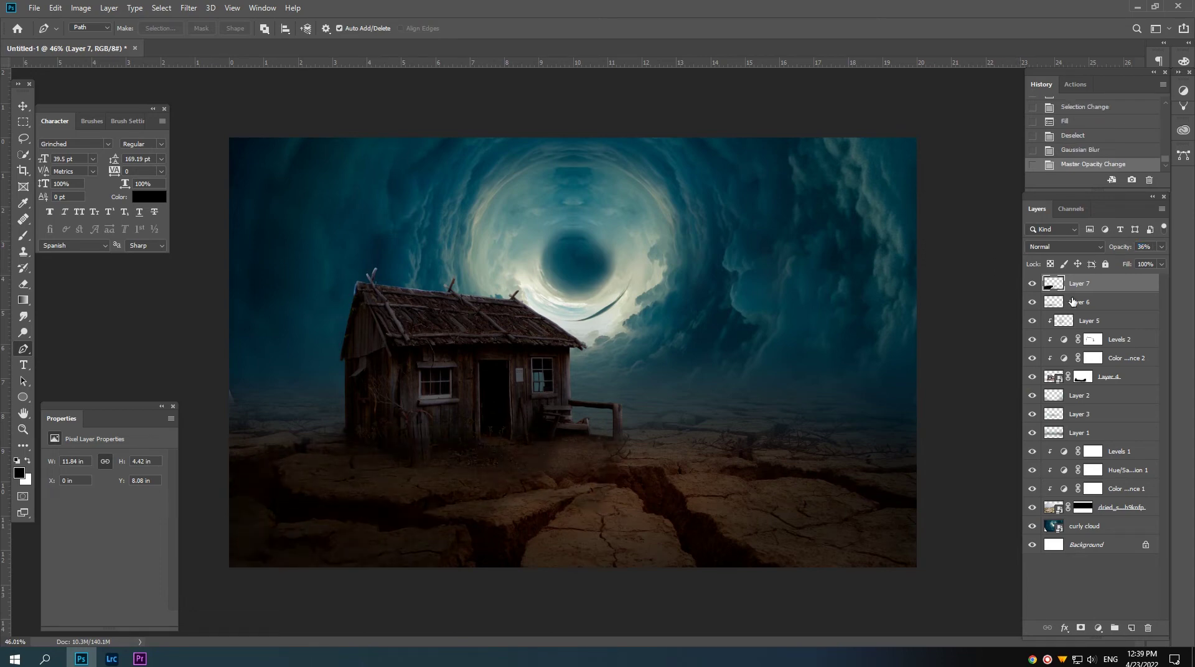
drag(1080, 283, 1087, 397)
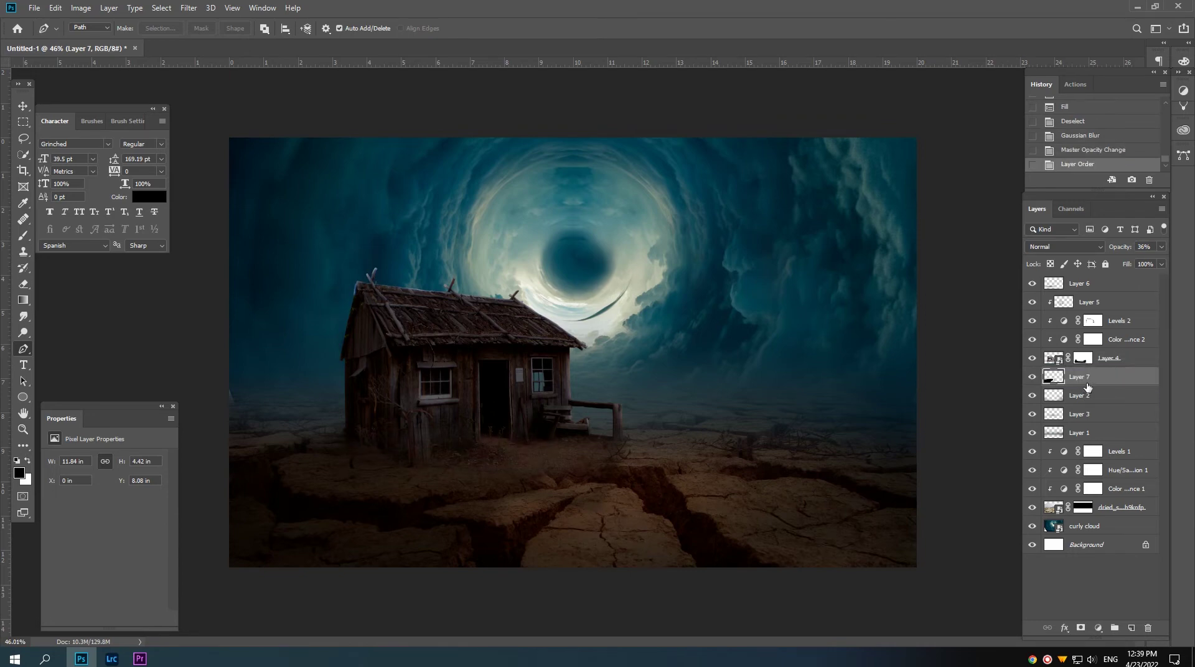
drag(1093, 384, 1086, 303)
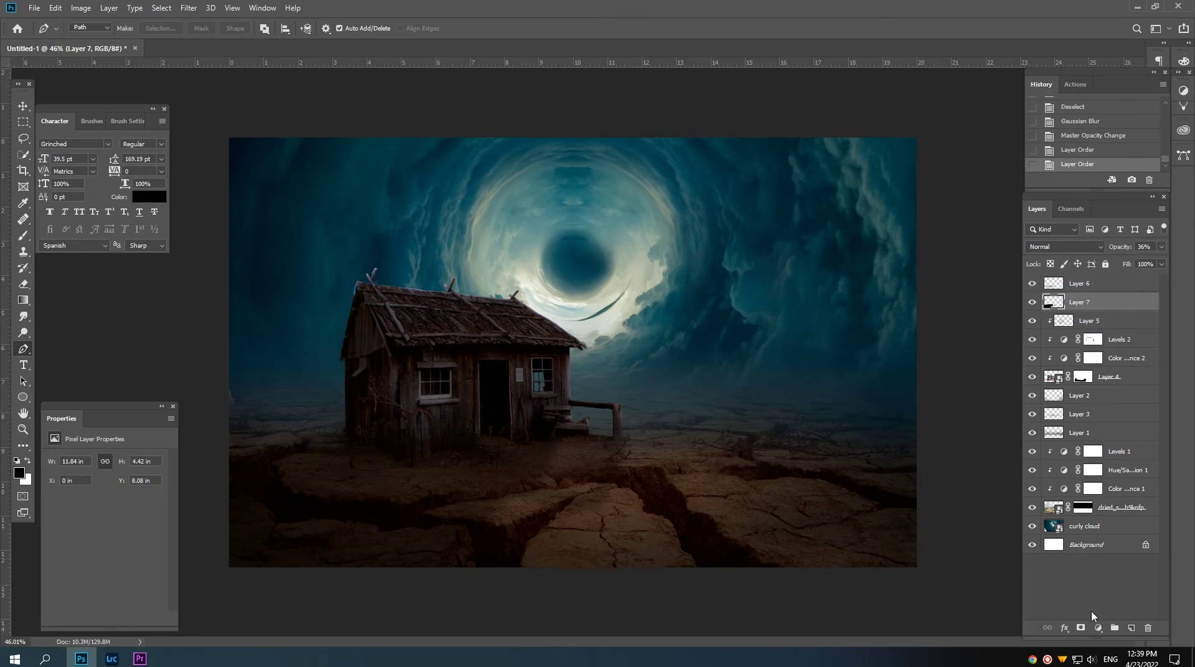
click(1080, 628)
- Paint black at 58% brush opacity on Layer 7's mask over the shack's base, front and porch
key(b)
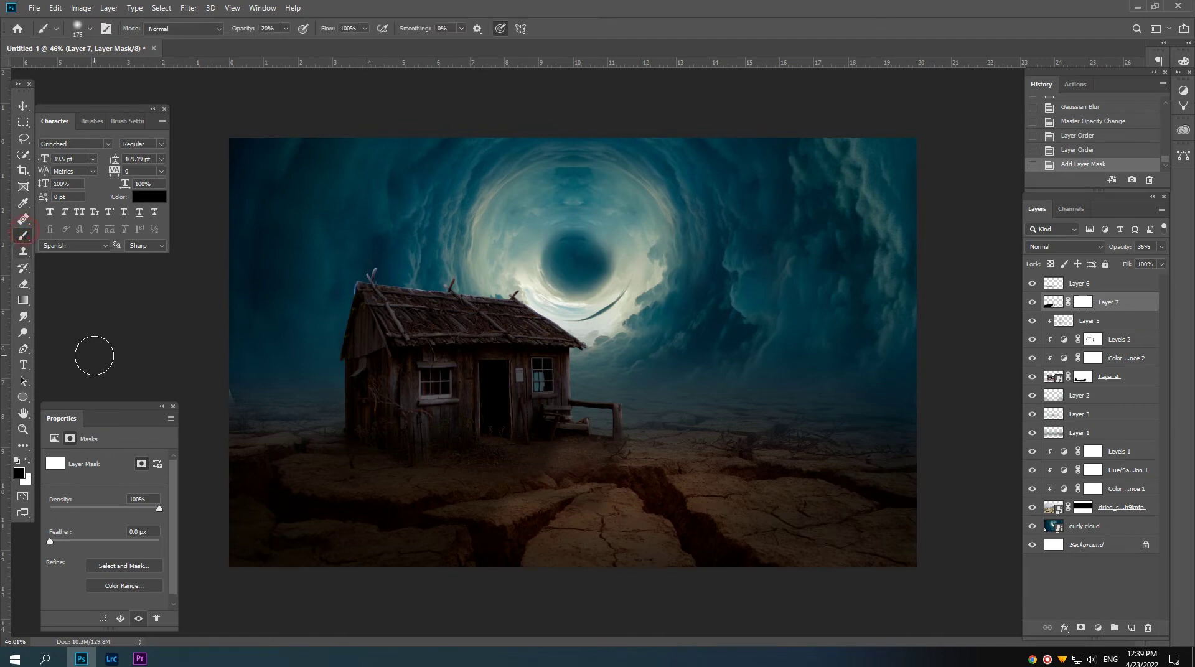
drag(233, 29, 256, 31)
key(bracketleft)
key(bracketleft)
click(373, 429)
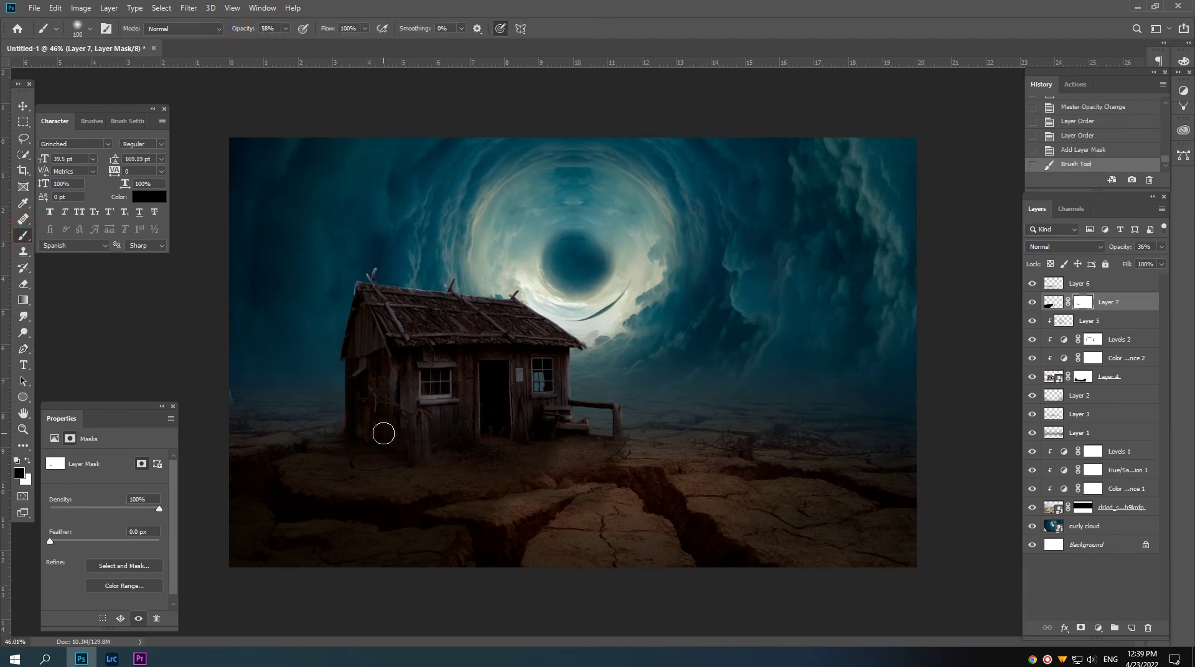
click(382, 432)
drag(491, 425, 568, 418)
click(398, 434)
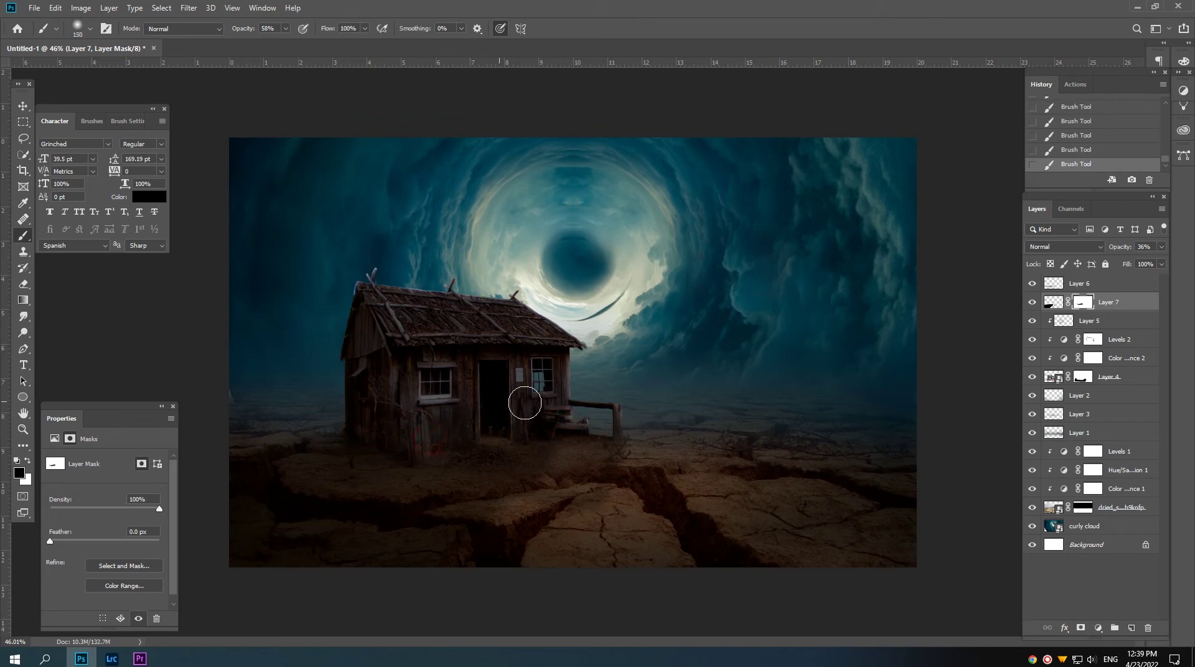
key(bracketright)
scroll(526, 460, down, 2)
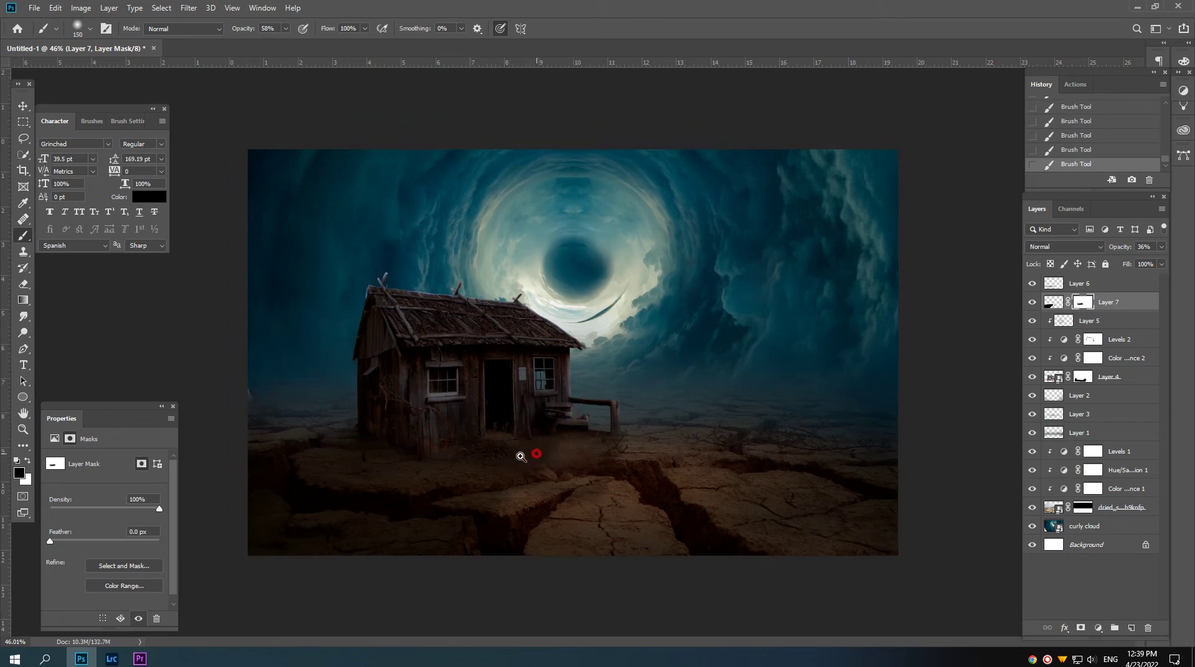
key(v)
scroll(538, 404, up, 1)
scroll(560, 392, up, 1)
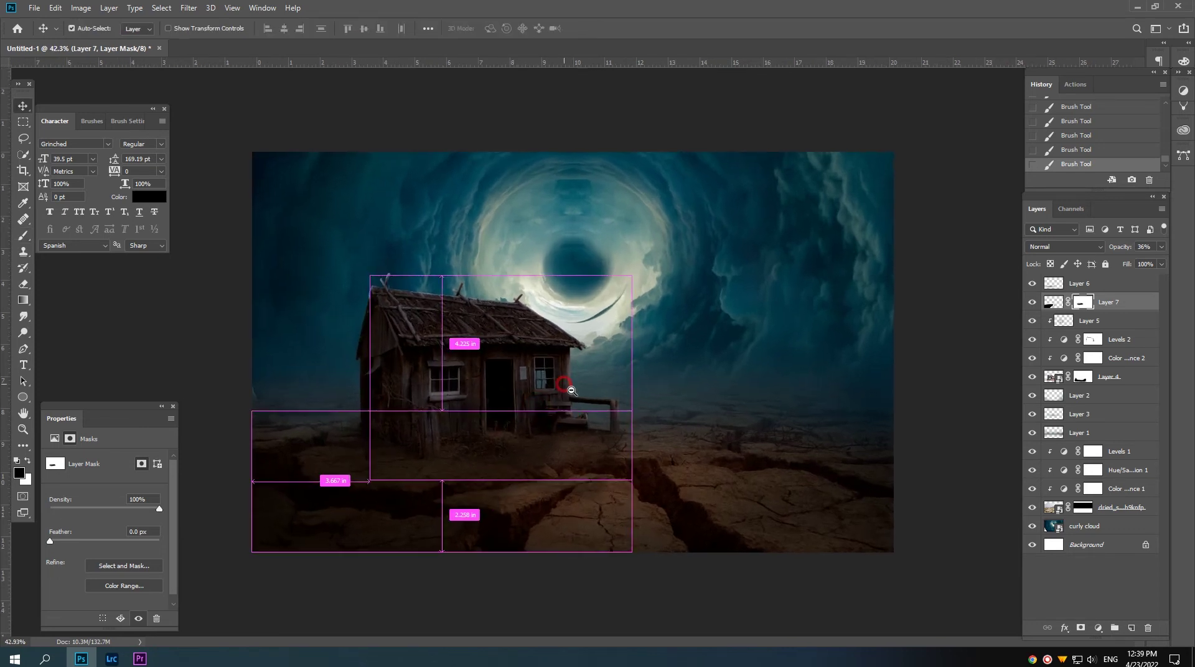
scroll(584, 379, up, 1)
scroll(584, 379, down, 1)
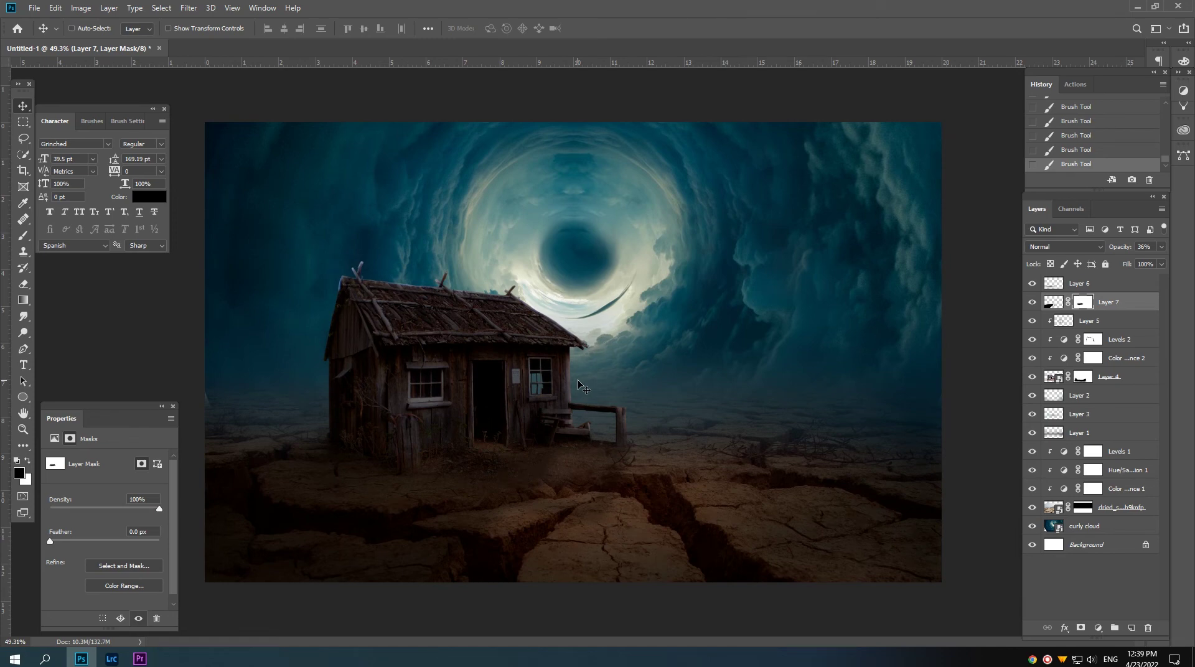
- Place the full-moon photo and scale it up over the vortex sky
drag(152, 518, 557, 353)
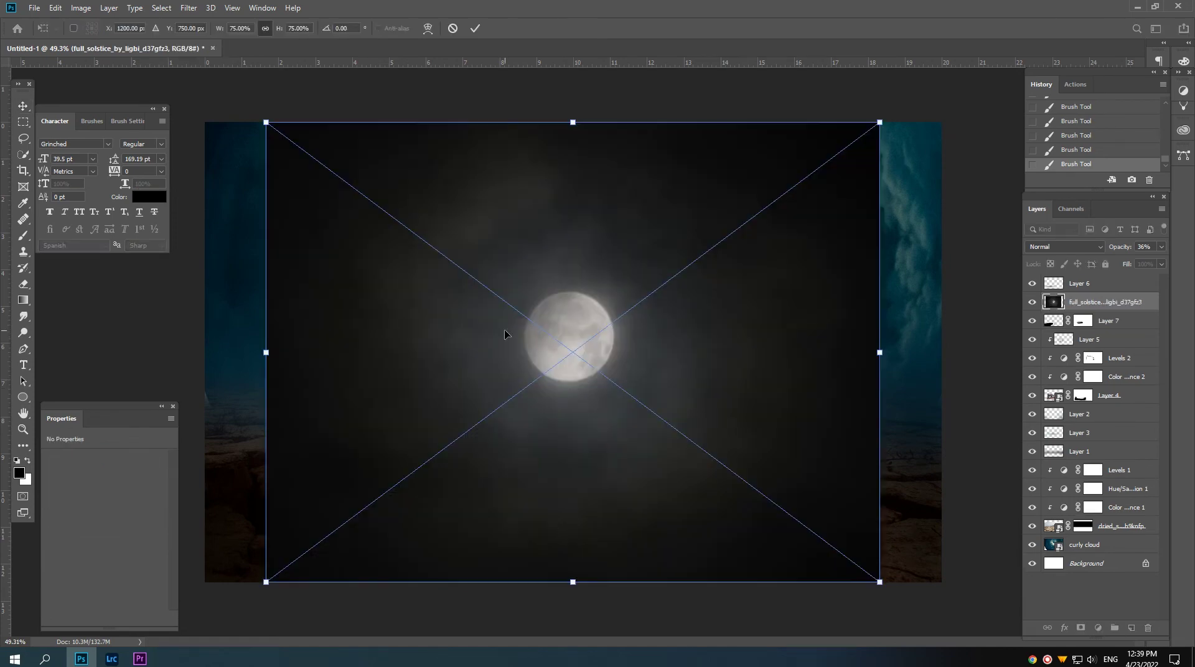
scroll(546, 355, down, 1)
drag(818, 168, 840, 152)
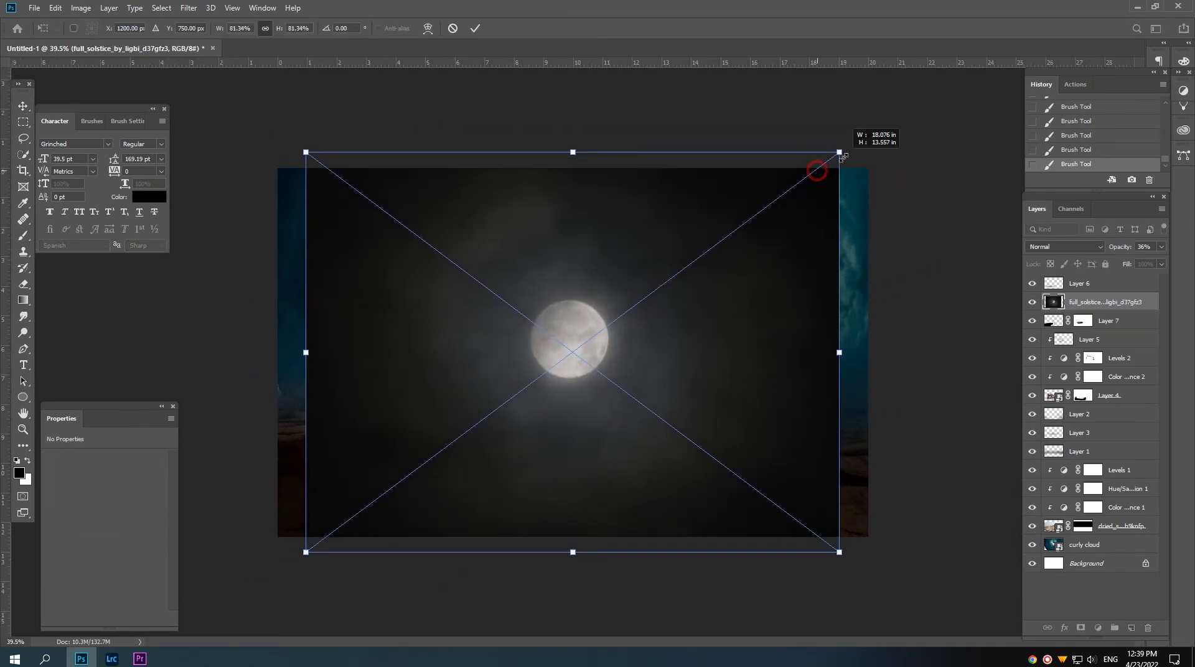
drag(745, 282, 794, 205)
key(Return)
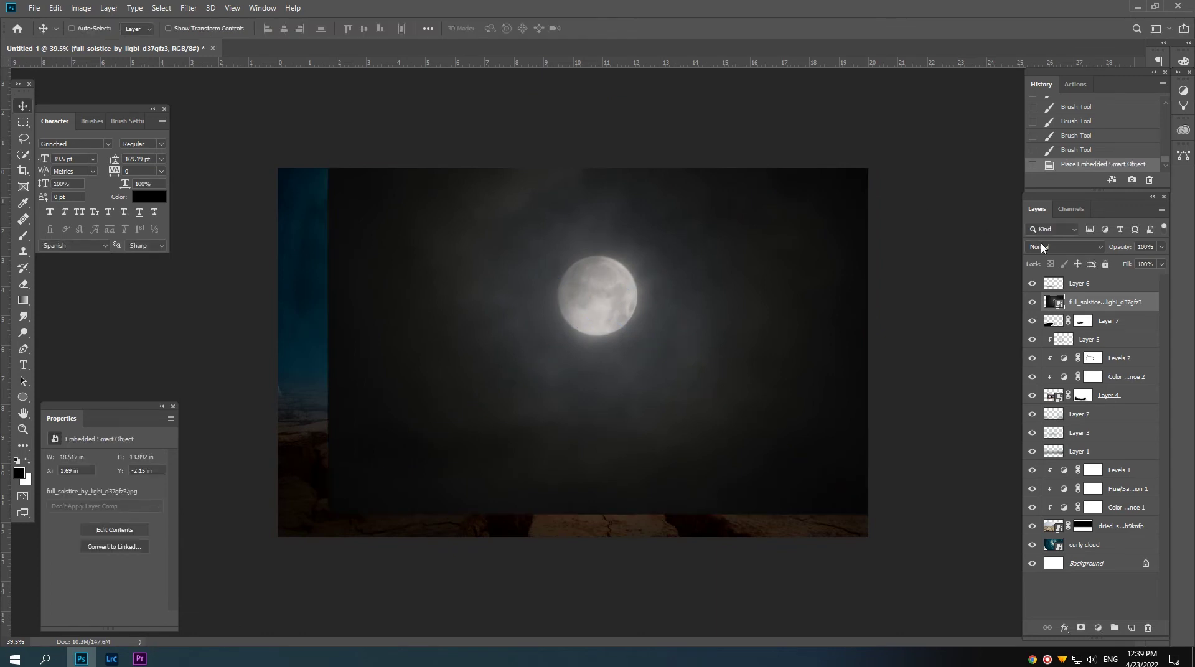
- Blend the moon layer in Screen mode, shift it into the vortex centre and rasterize it
click(1064, 246)
click(1032, 352)
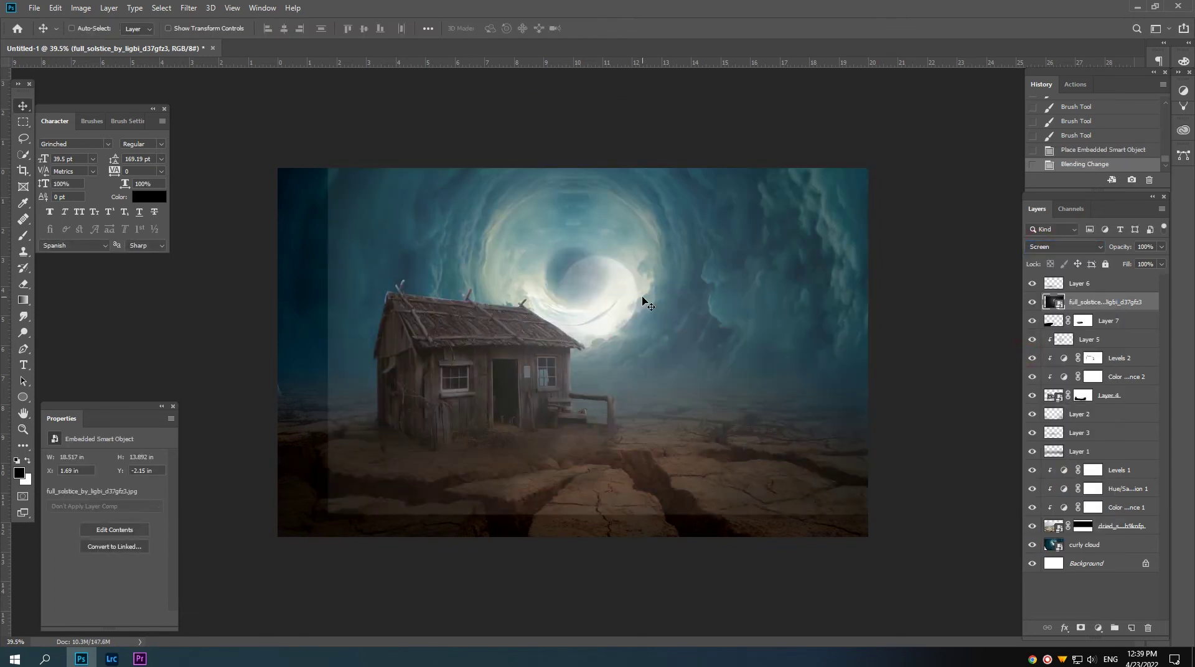
drag(644, 301, 615, 272)
right_click(1077, 304)
click(933, 339)
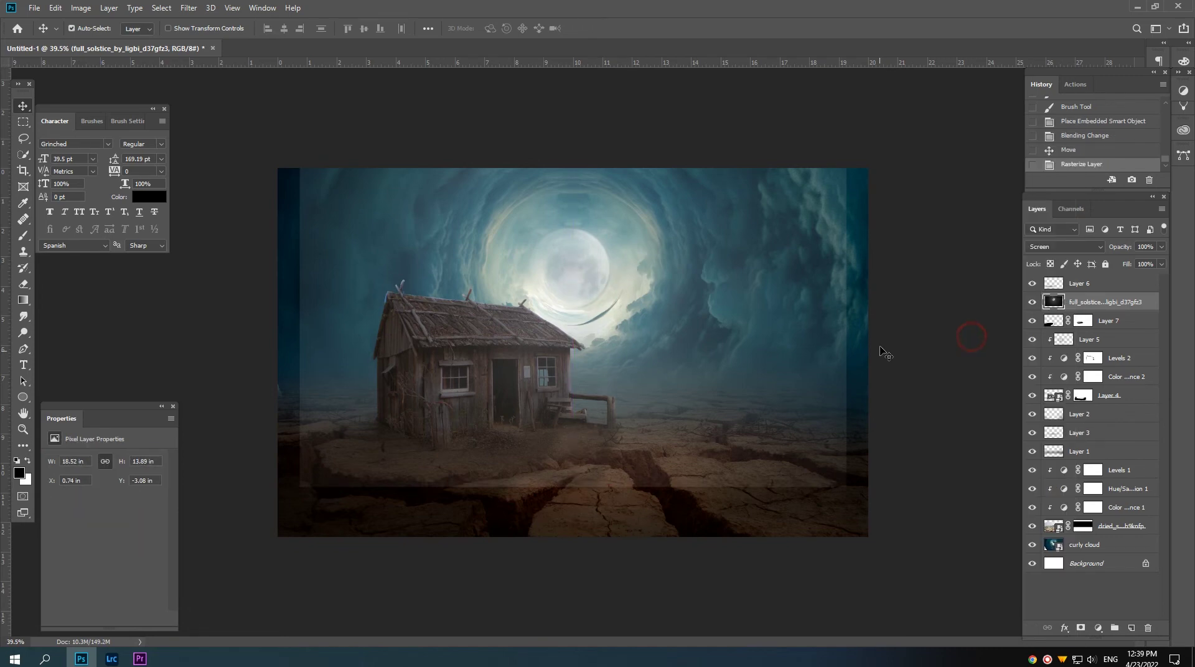
- Apply Levels 35 / 0.78 / 209 to the moon layer and toggle its visibility to compare
key(ctrl+l)
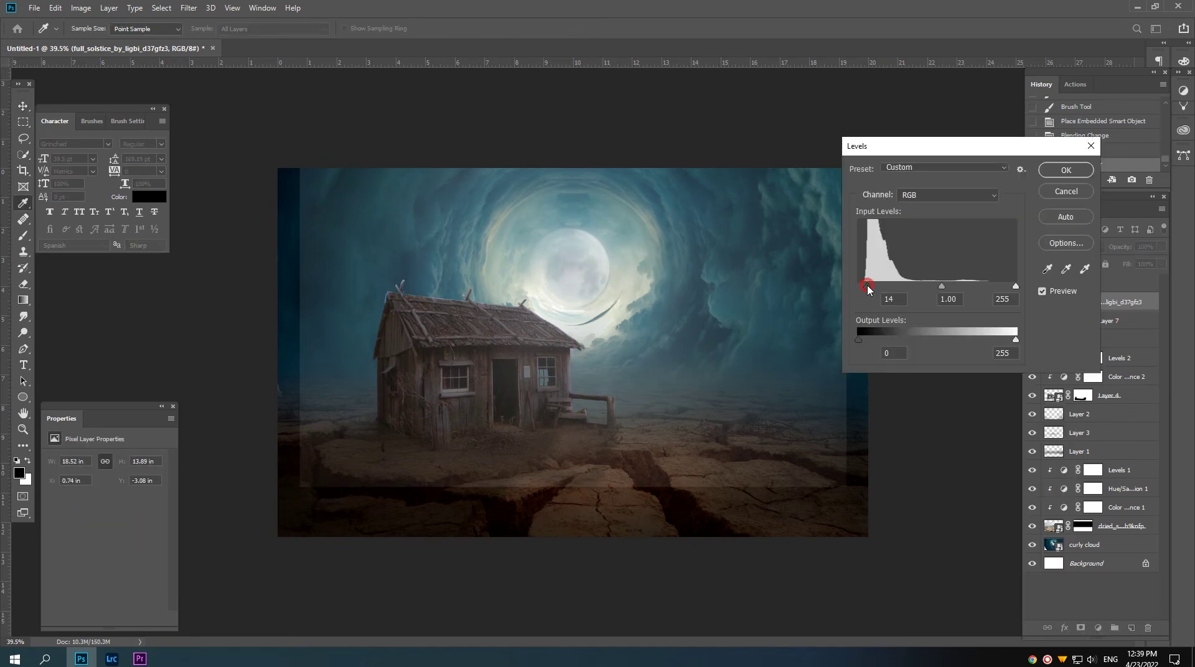
drag(941, 286, 957, 285)
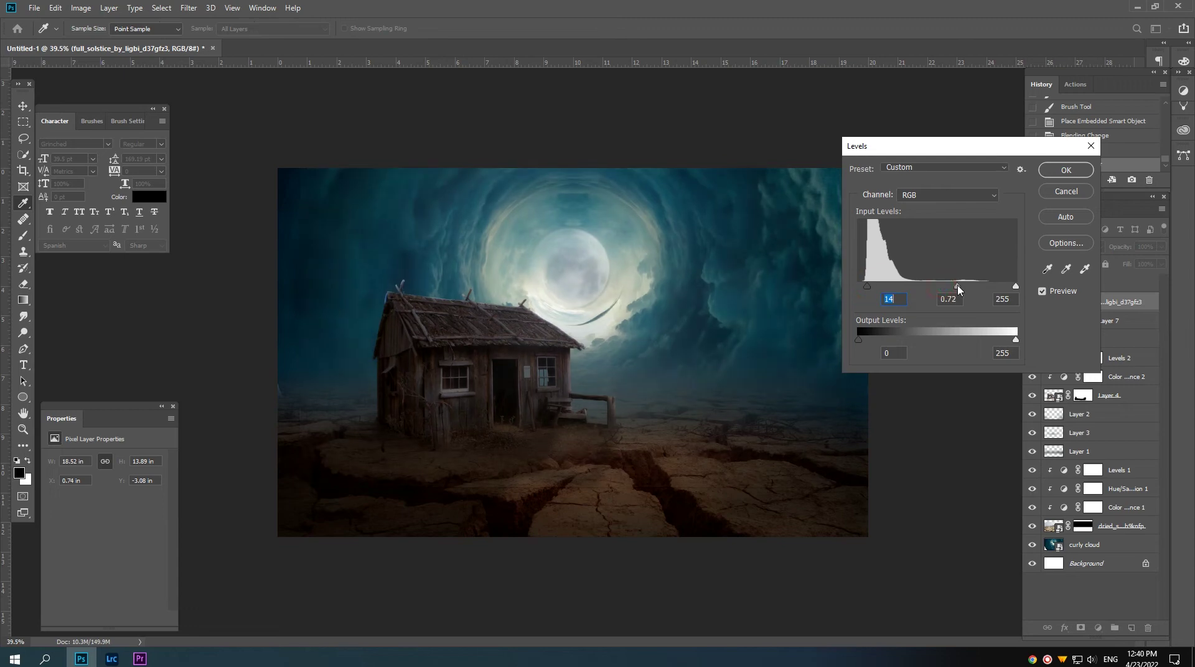
drag(879, 290, 890, 291)
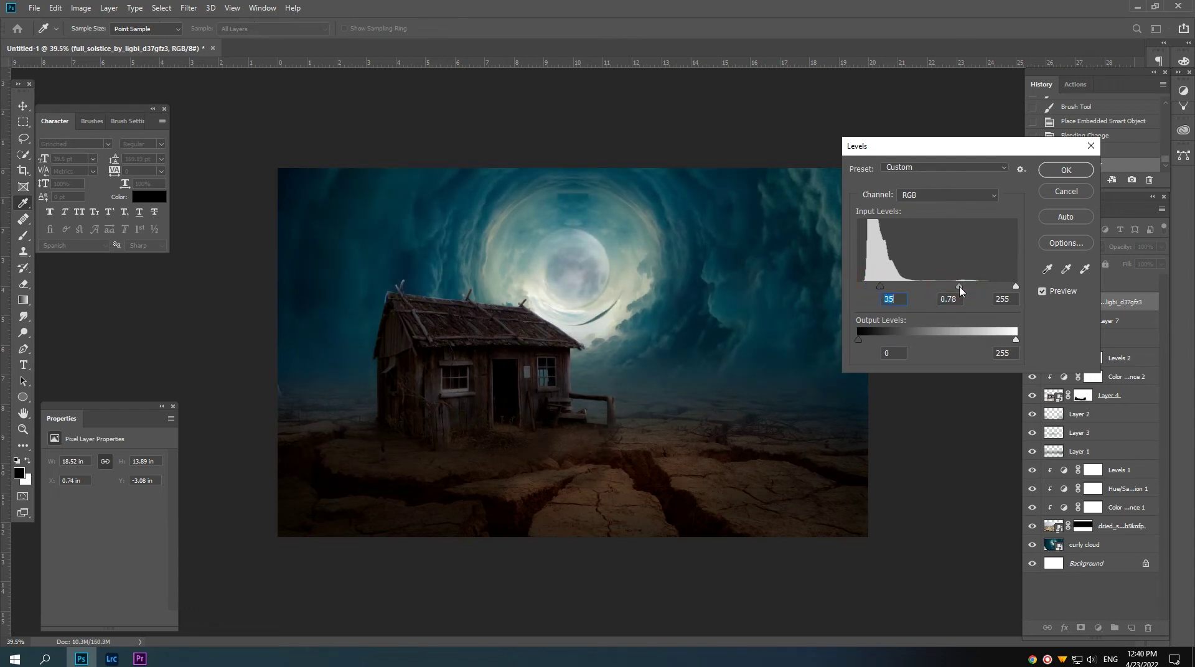
drag(966, 287, 987, 287)
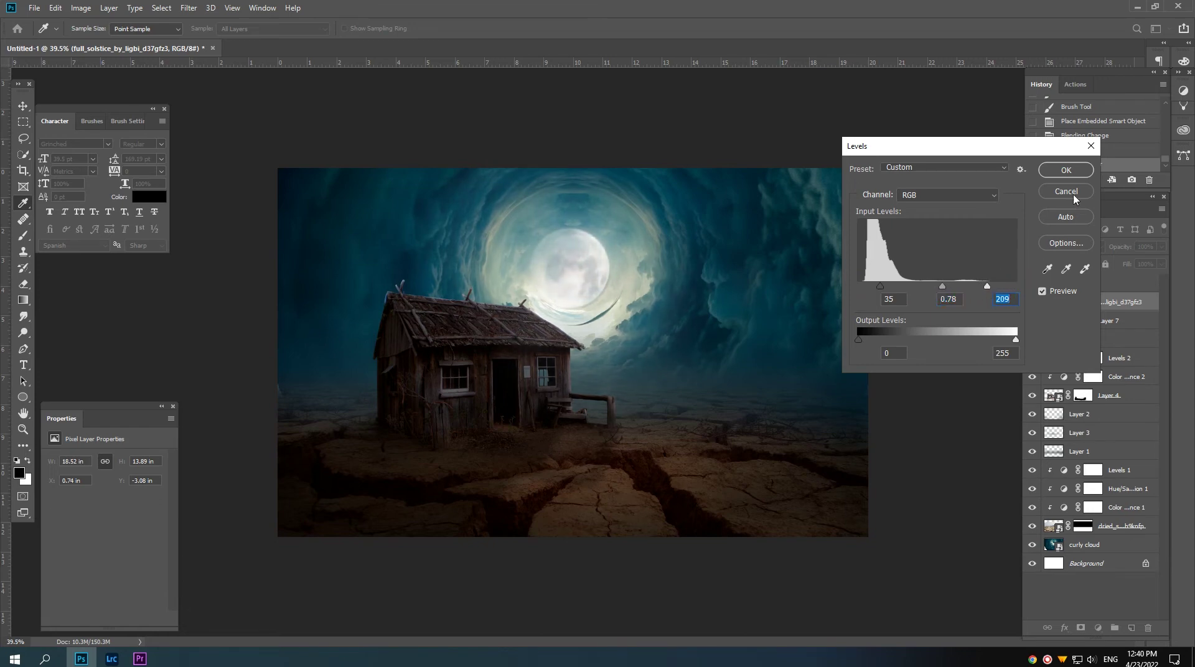
click(1066, 171)
click(1032, 303)
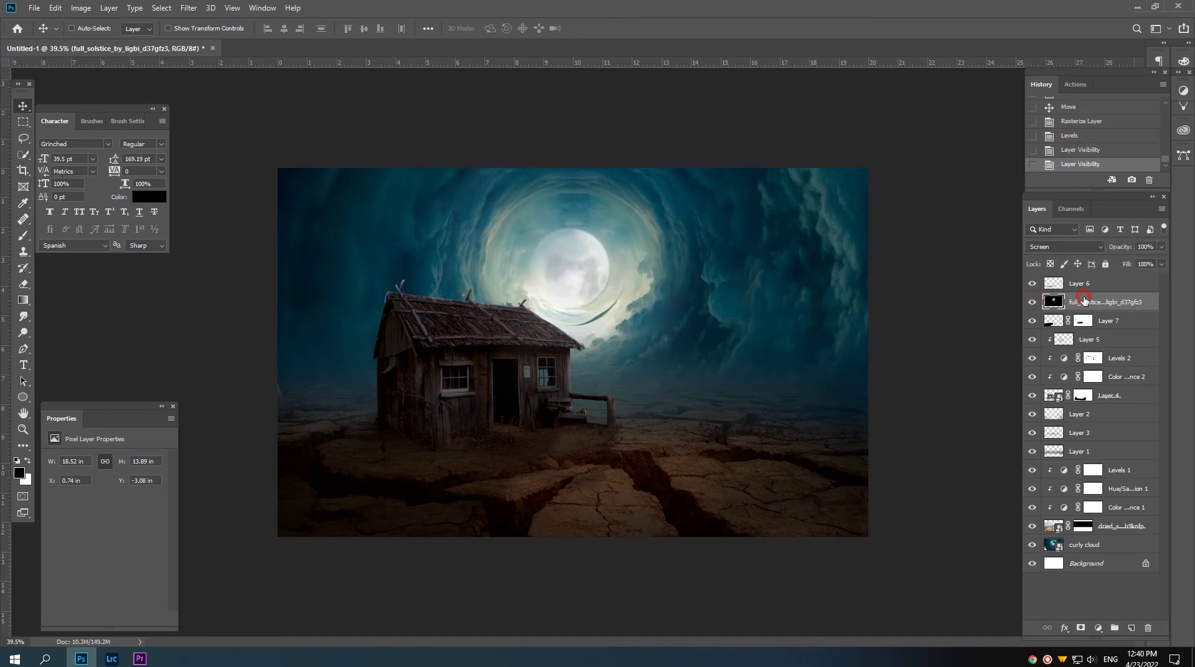
- Move the moon layer below Layer 1, nudge it right, and scale it to about 142%
drag(1083, 300, 1092, 433)
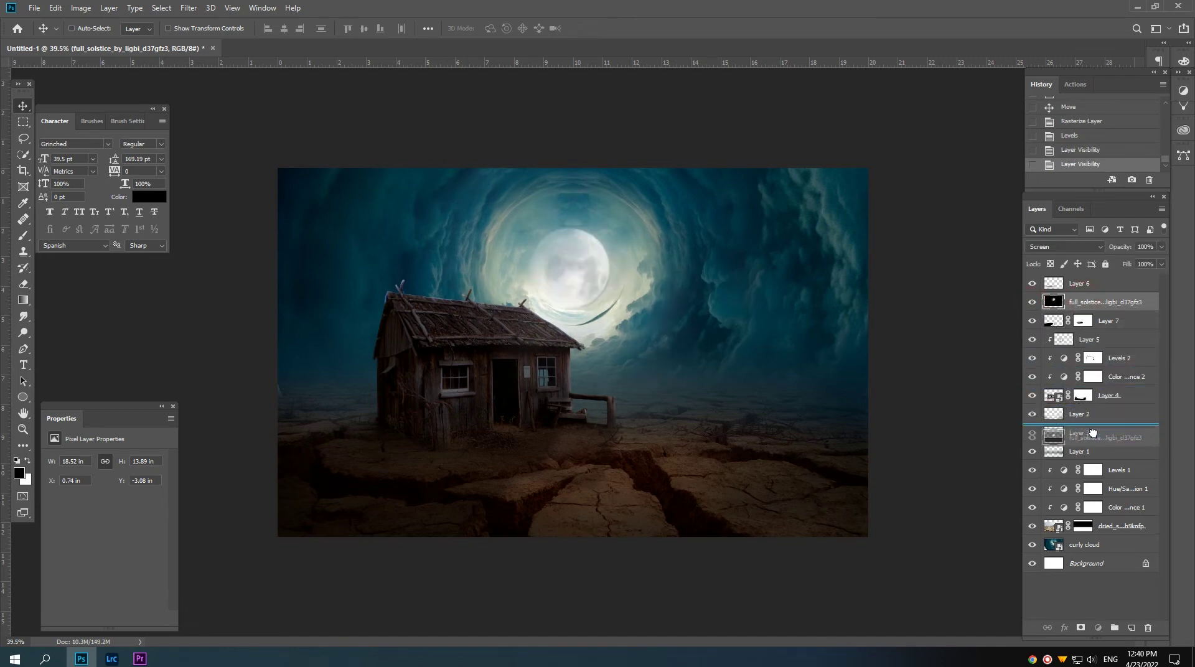
drag(1092, 433, 1093, 447)
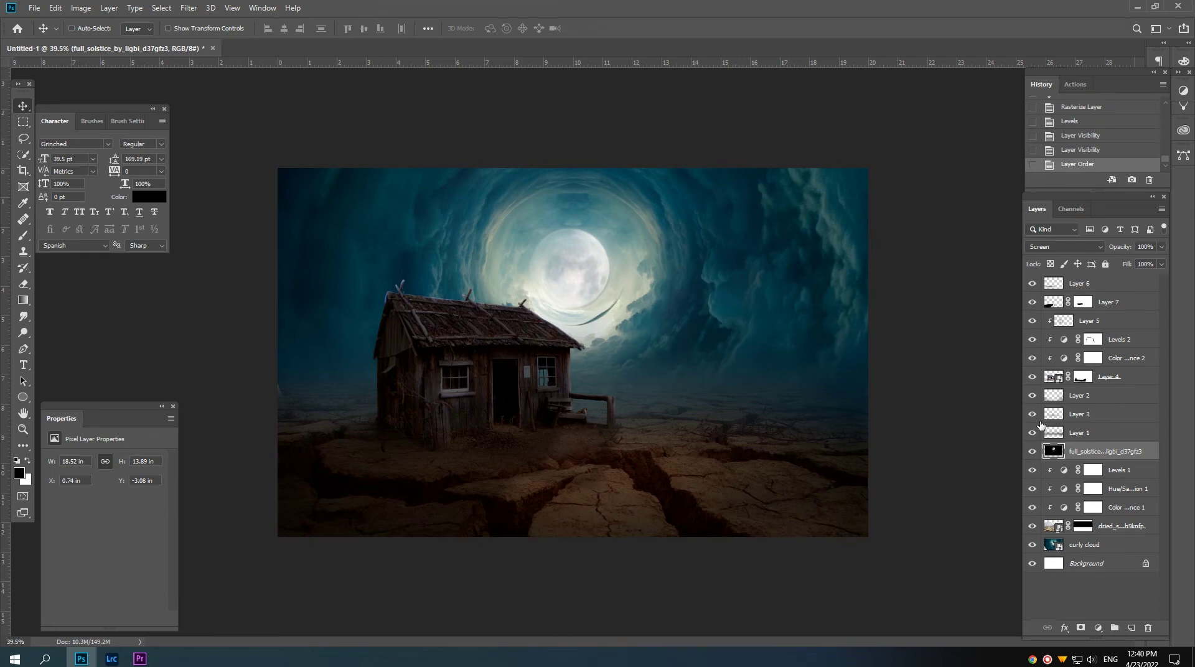
drag(577, 281, 583, 279)
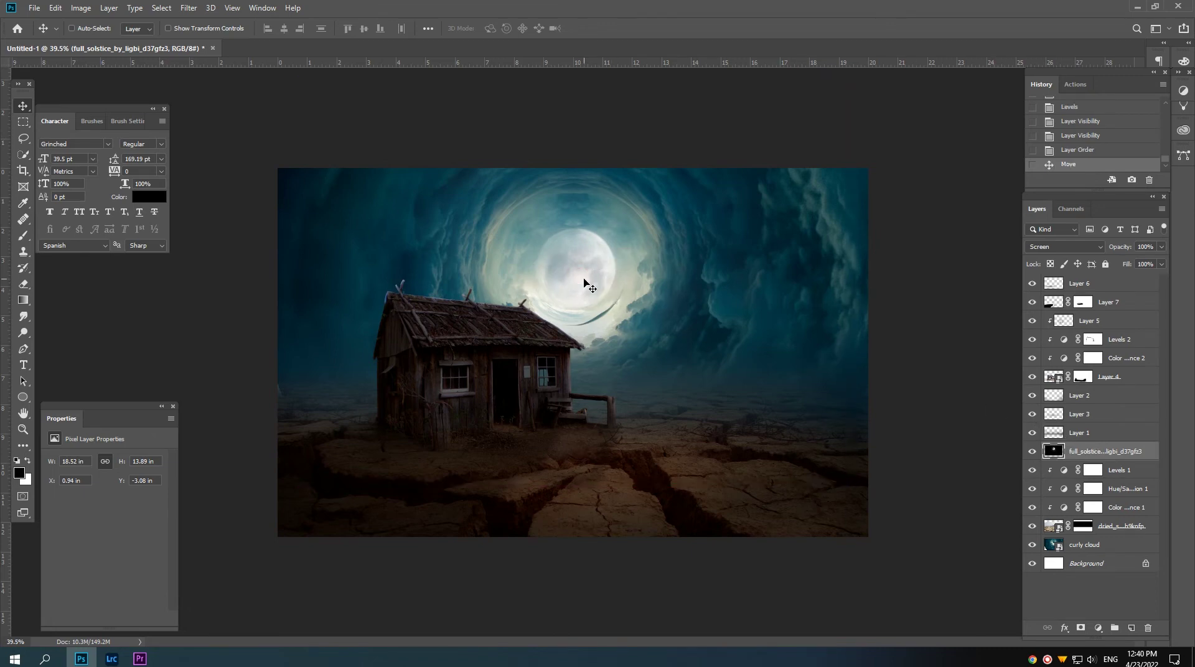
key(ctrl+t)
key(ctrl+0)
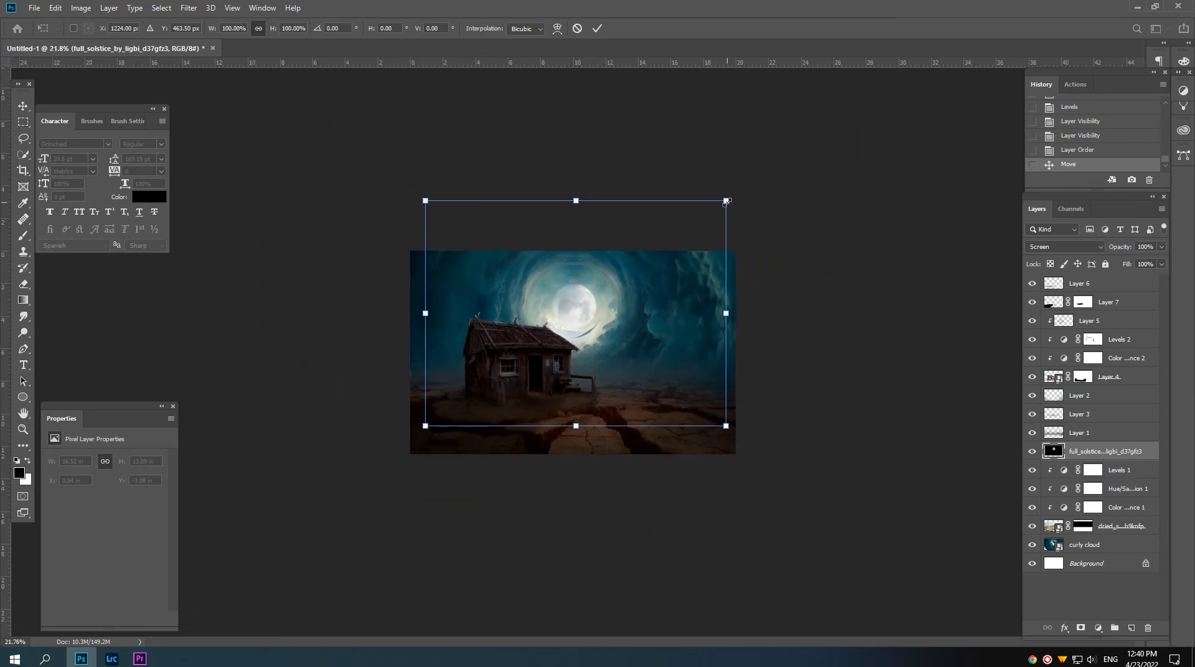
drag(726, 201, 790, 153)
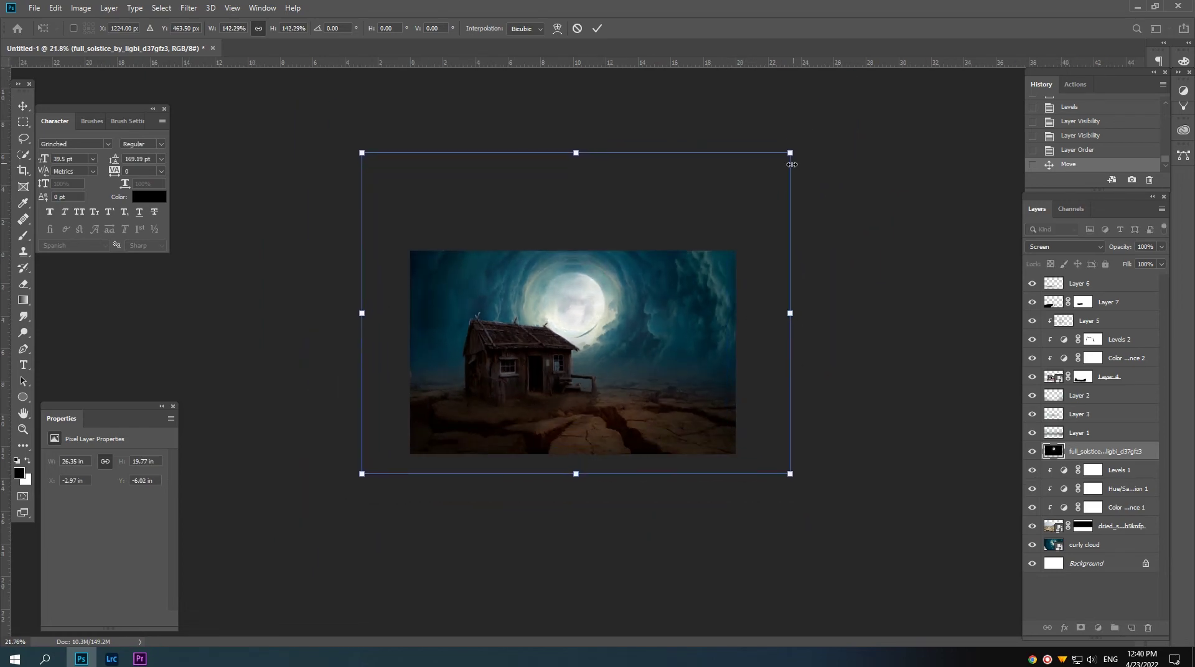
key(Return)
key(ctrl+0)
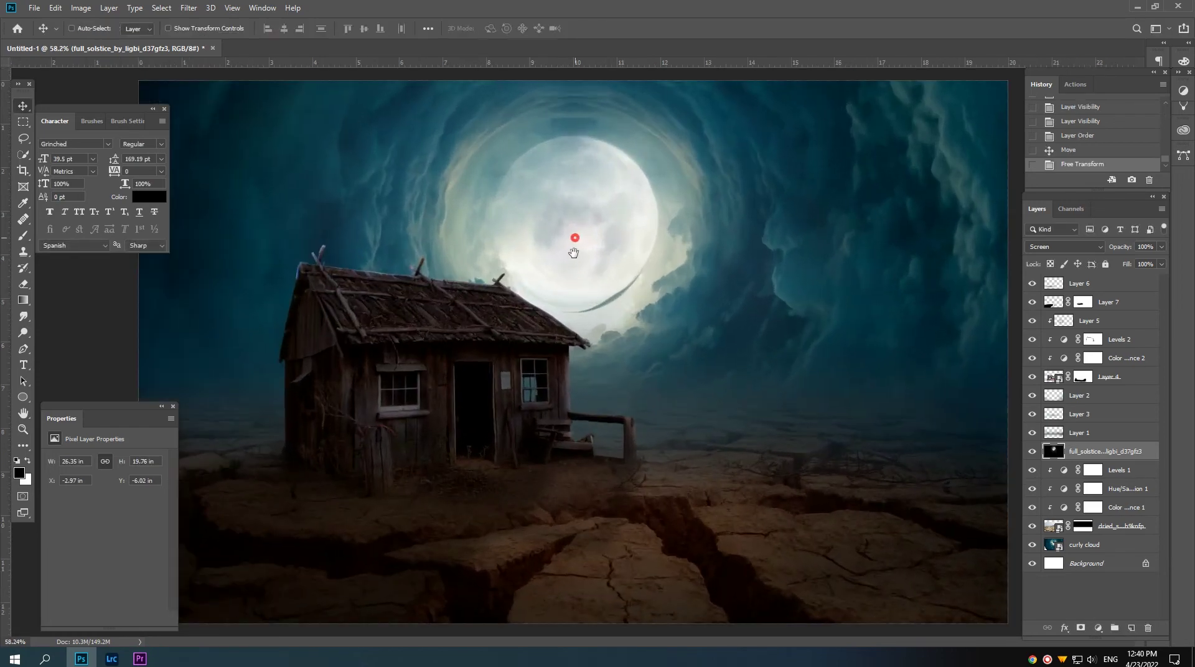
scroll(573, 253, down, 2)
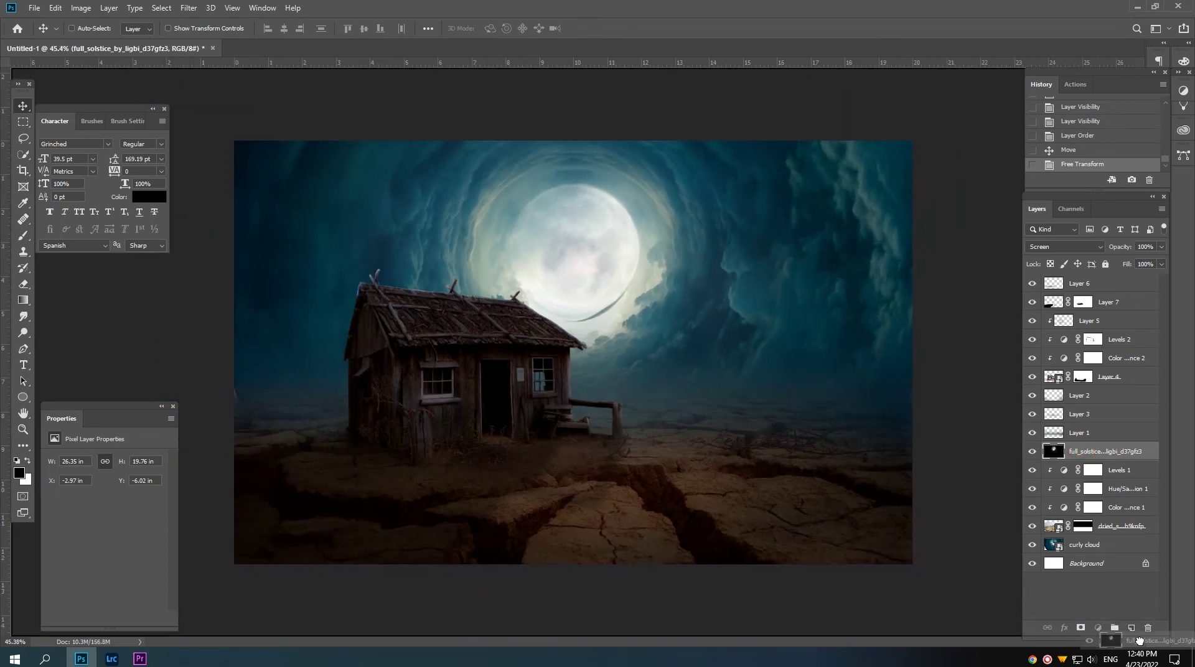
- Duplicate the moon layer, hide the copy with a black mask, and paint white over the moon disc
drag(1083, 453, 1131, 628)
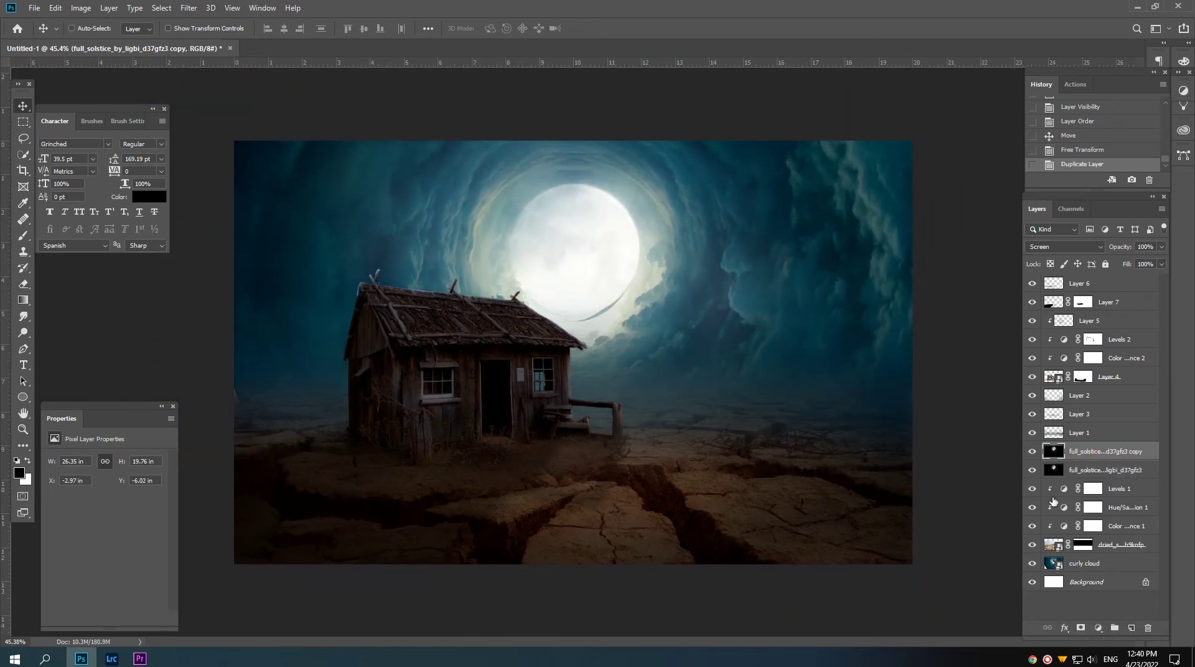
alt+click(1080, 629)
click(23, 235)
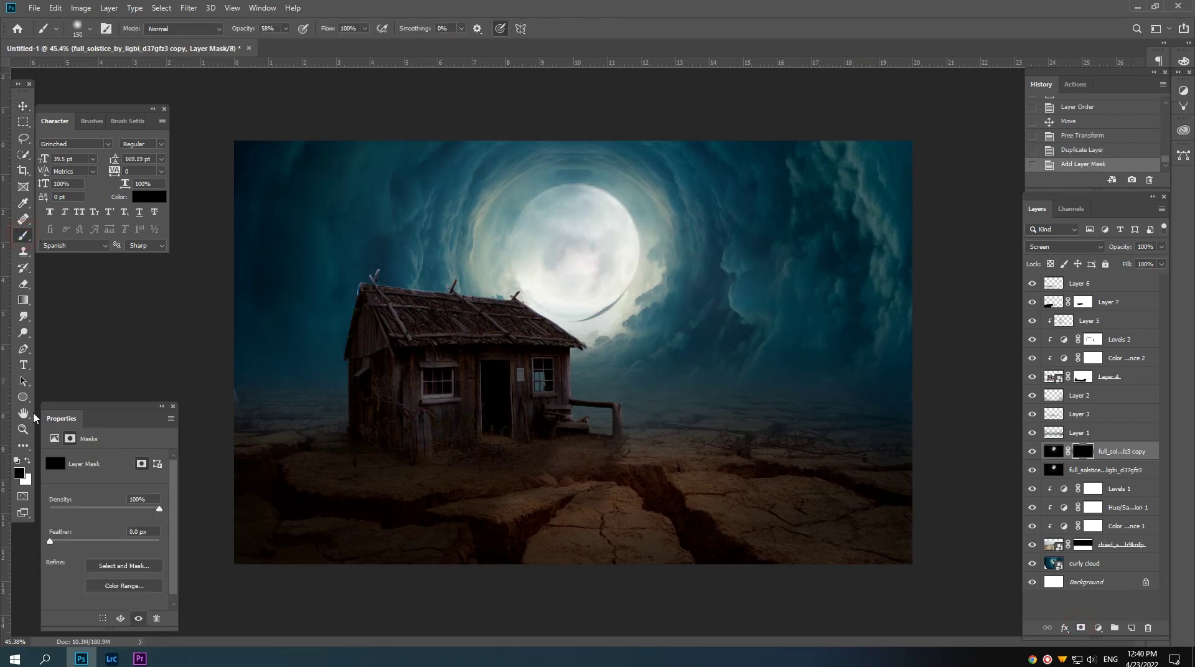
click(28, 461)
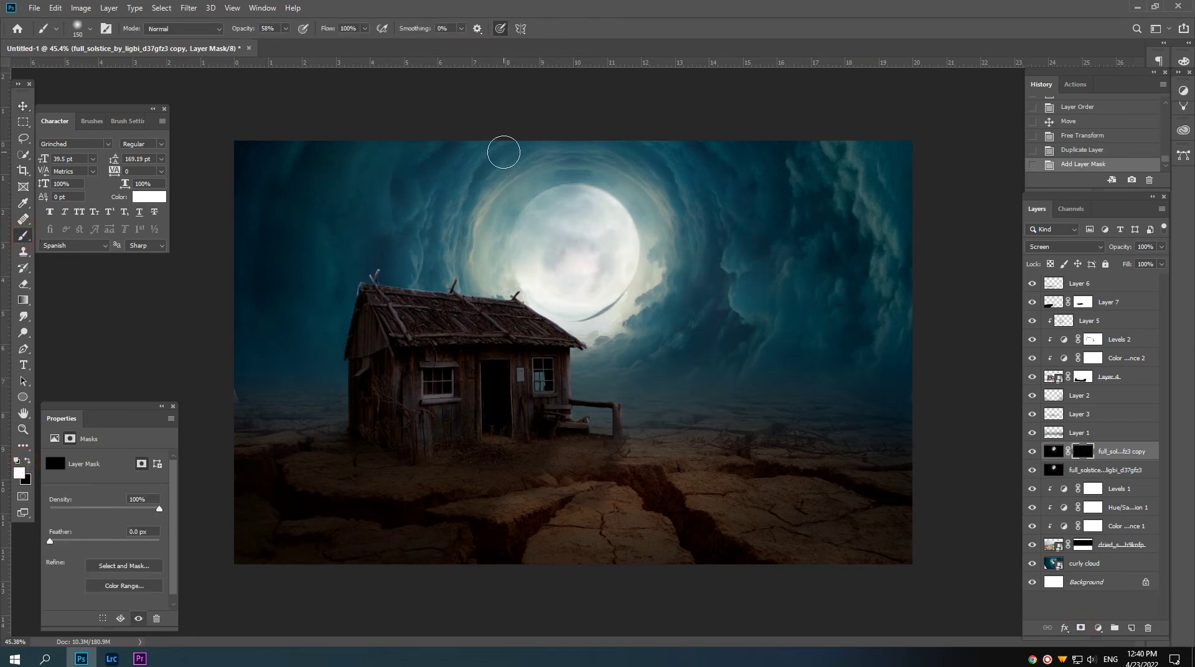
drag(545, 221, 569, 218)
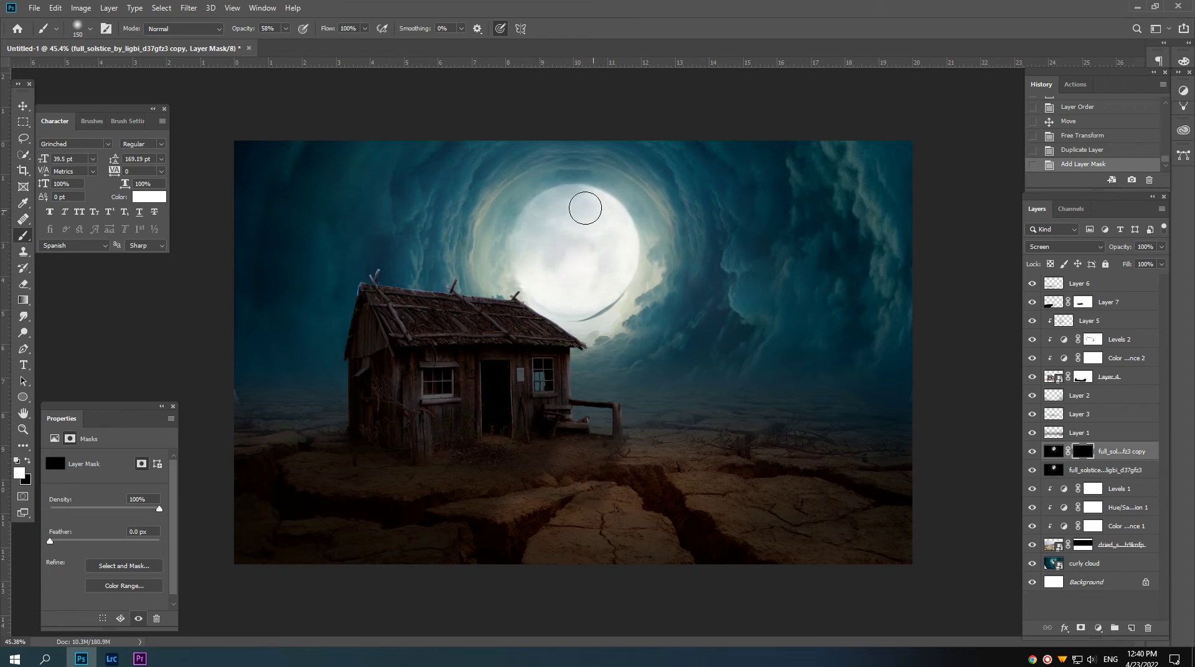
click(578, 288)
key(v)
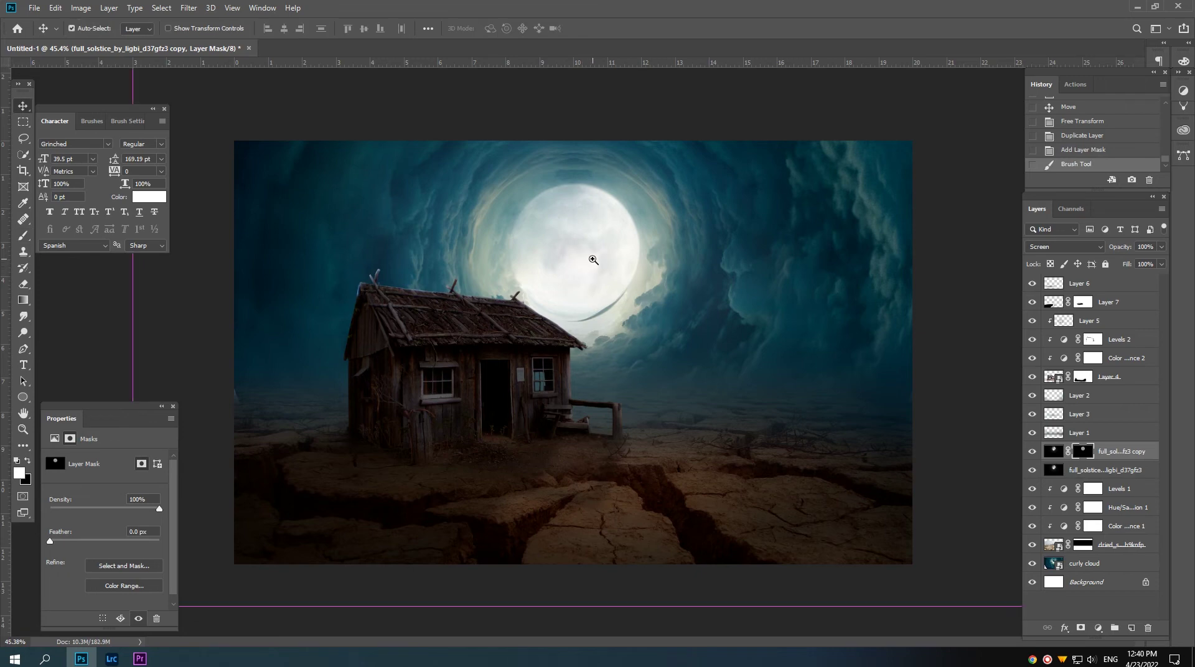
alt+click(572, 265)
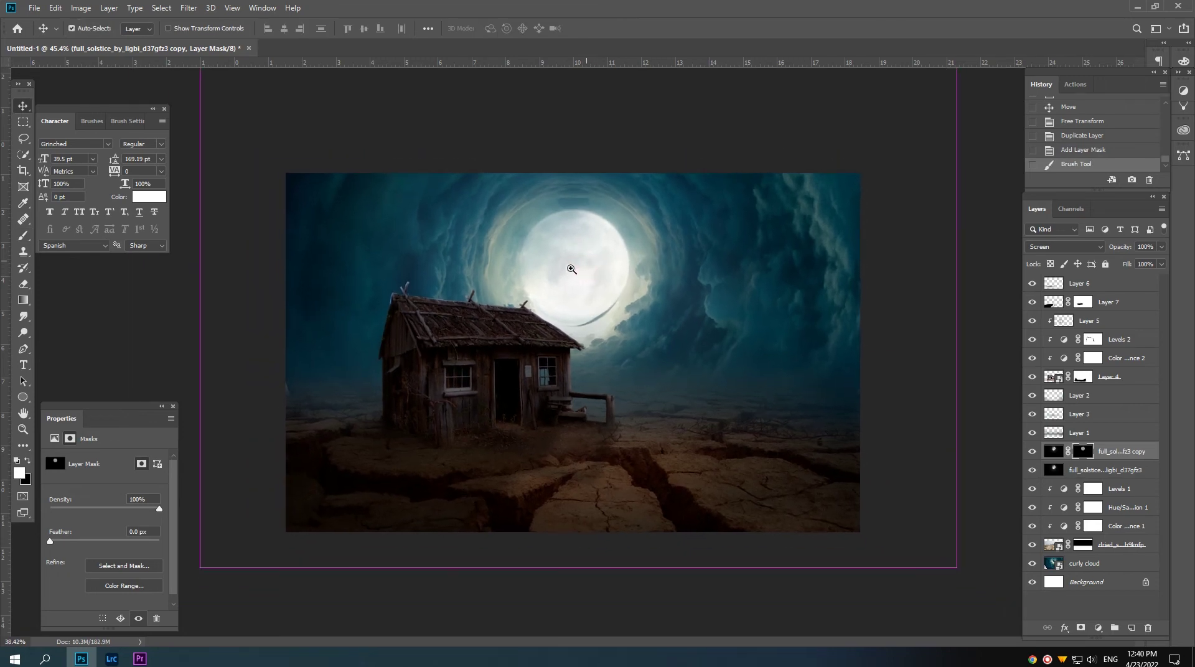
- Duplicate the original moon layer again and set the original back to Normal blending
drag(1097, 471, 1132, 628)
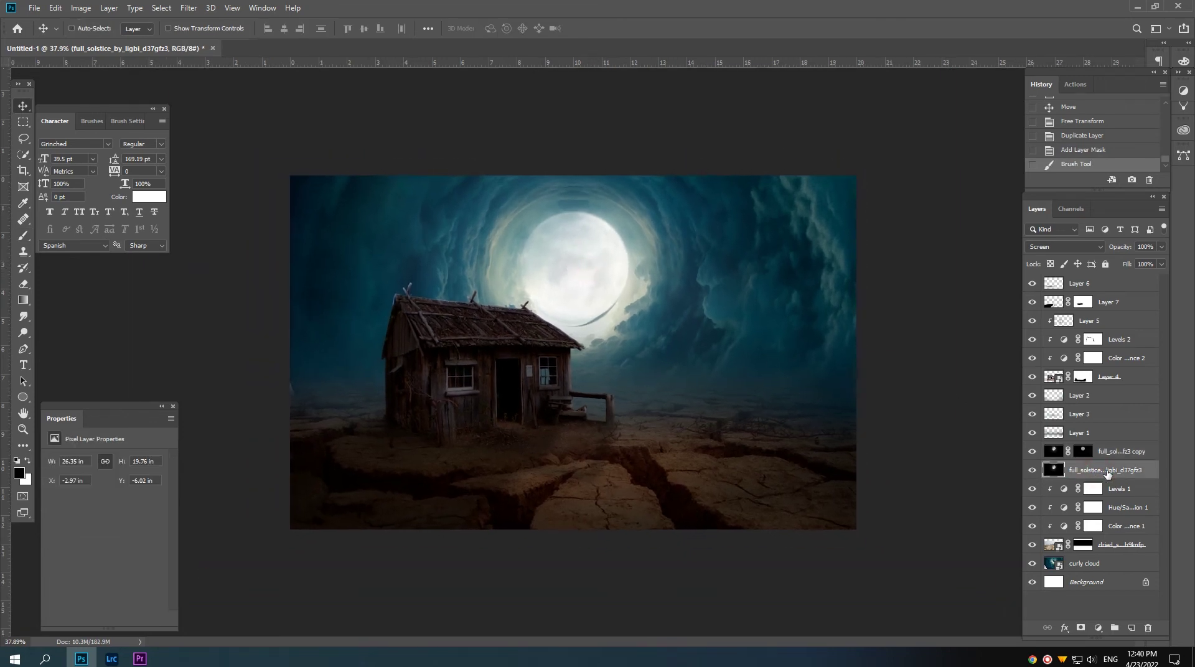
click(1085, 491)
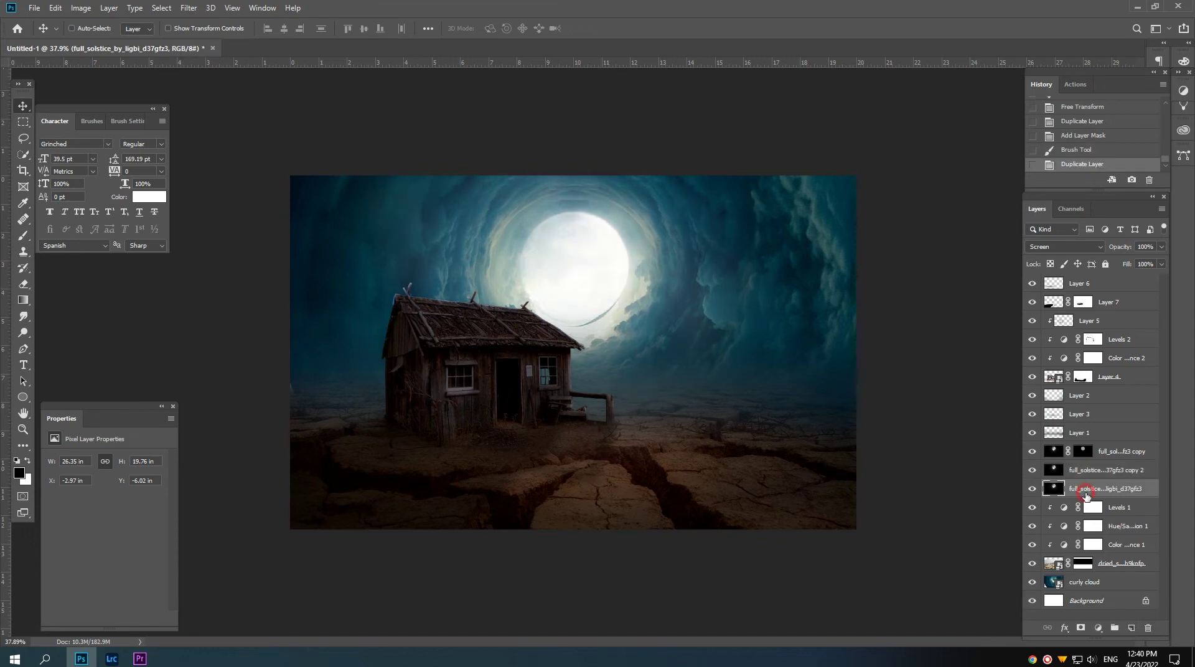
click(1048, 248)
click(1042, 260)
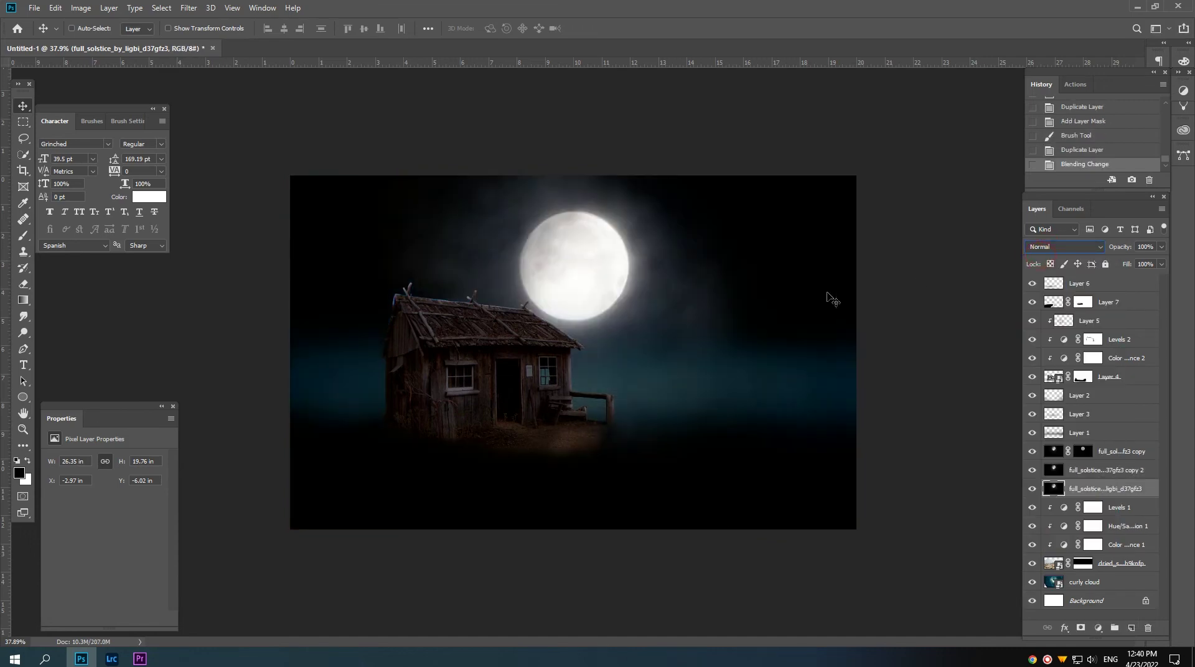
scroll(834, 299, up, 3)
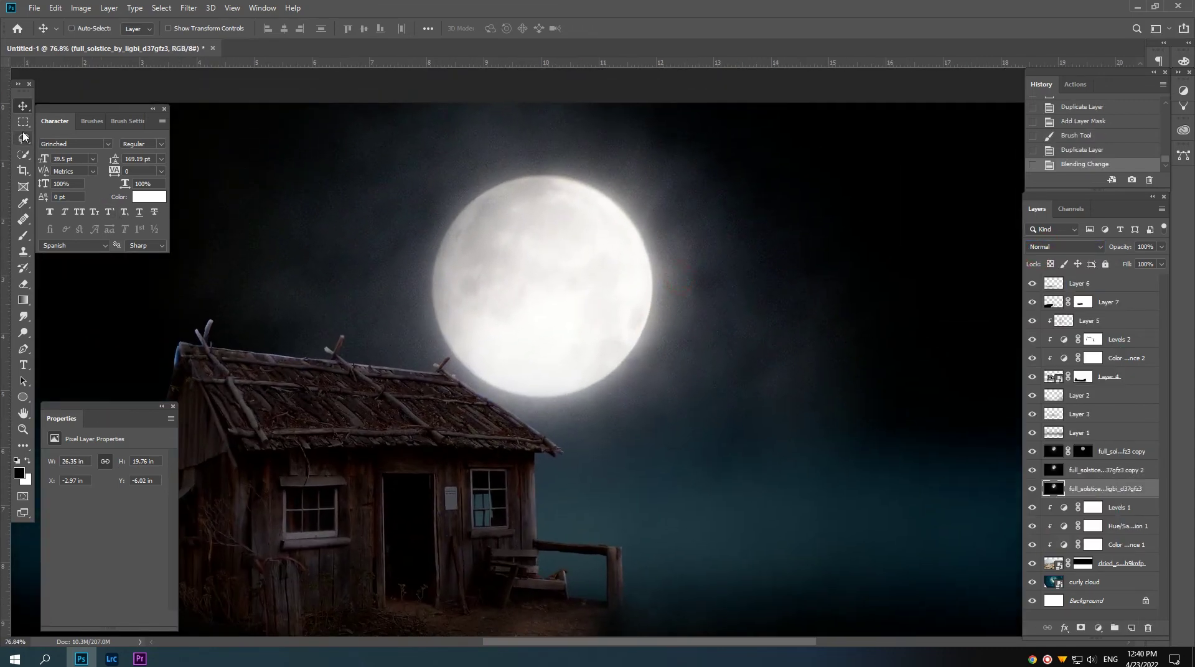
- Mask the original moon layer with a circular selection fitted to the moon disc
right_click(23, 122)
click(59, 135)
drag(452, 200, 651, 394)
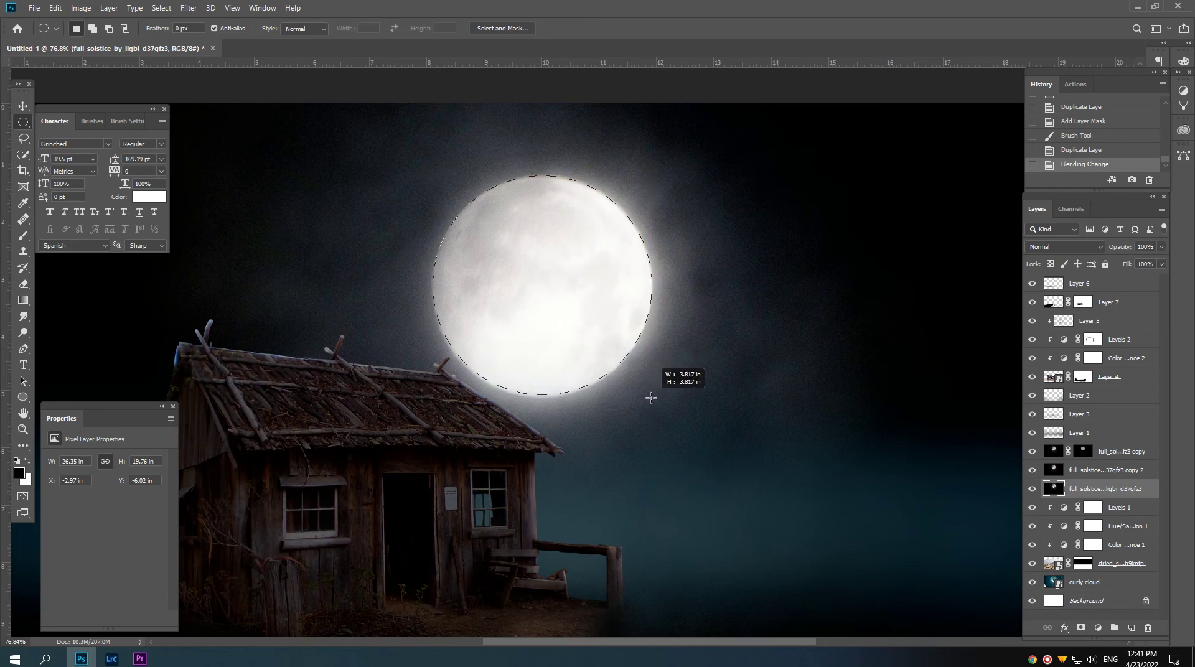
drag(652, 394, 650, 397)
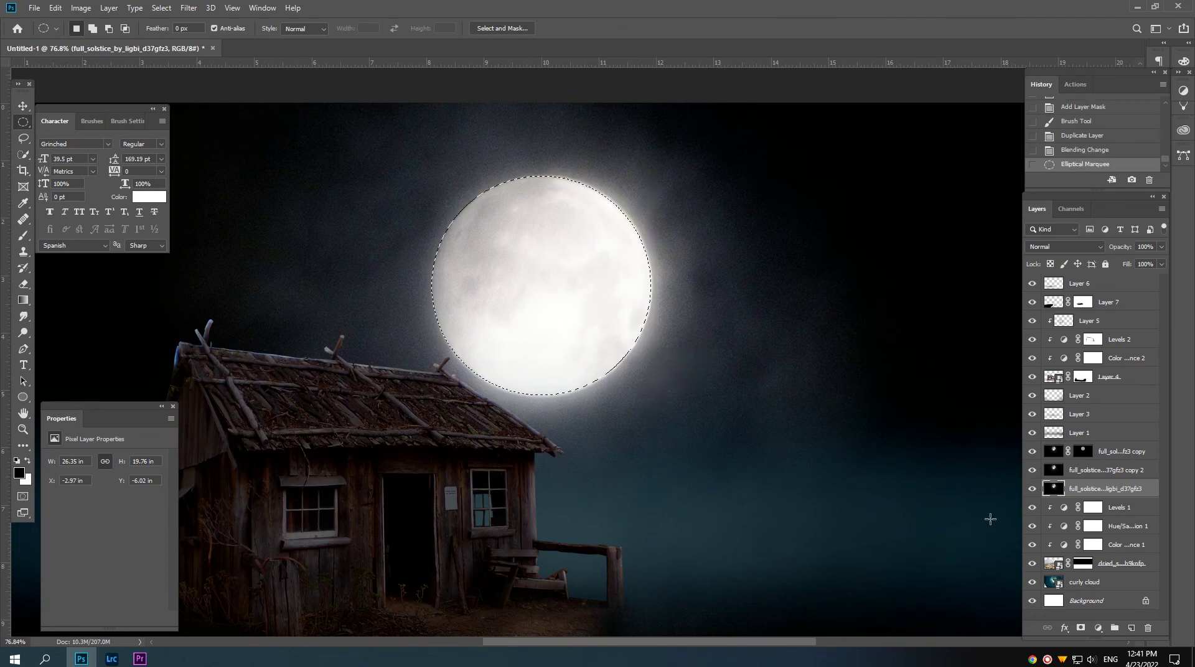
click(1080, 628)
key(v)
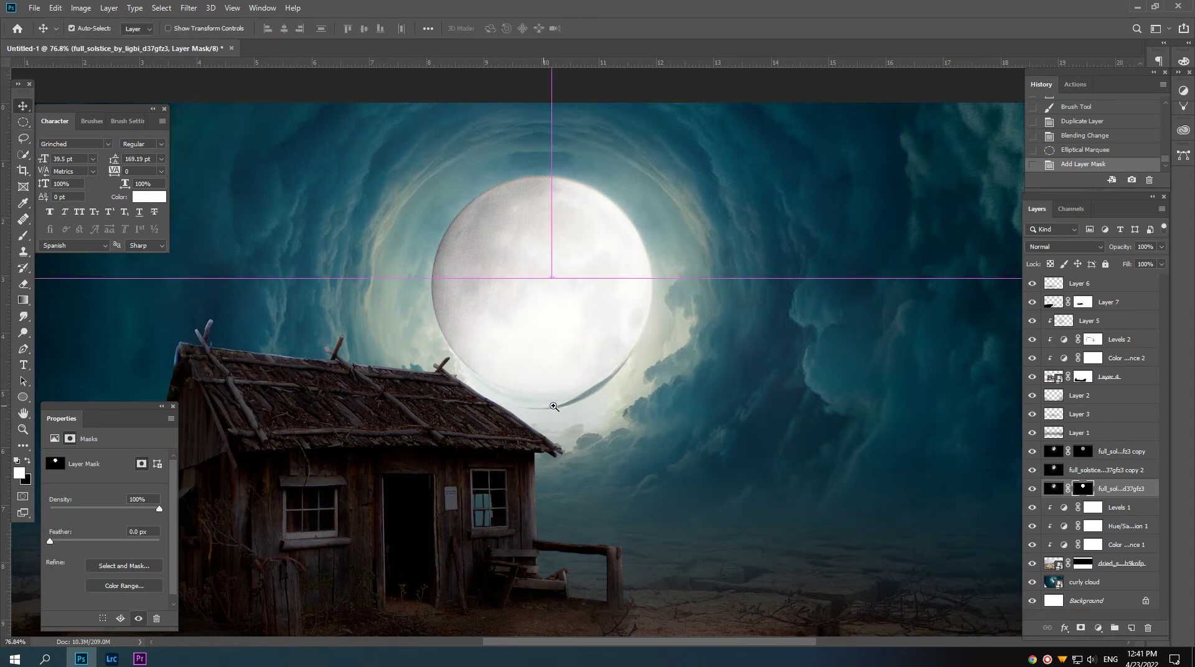
drag(583, 374, 566, 394)
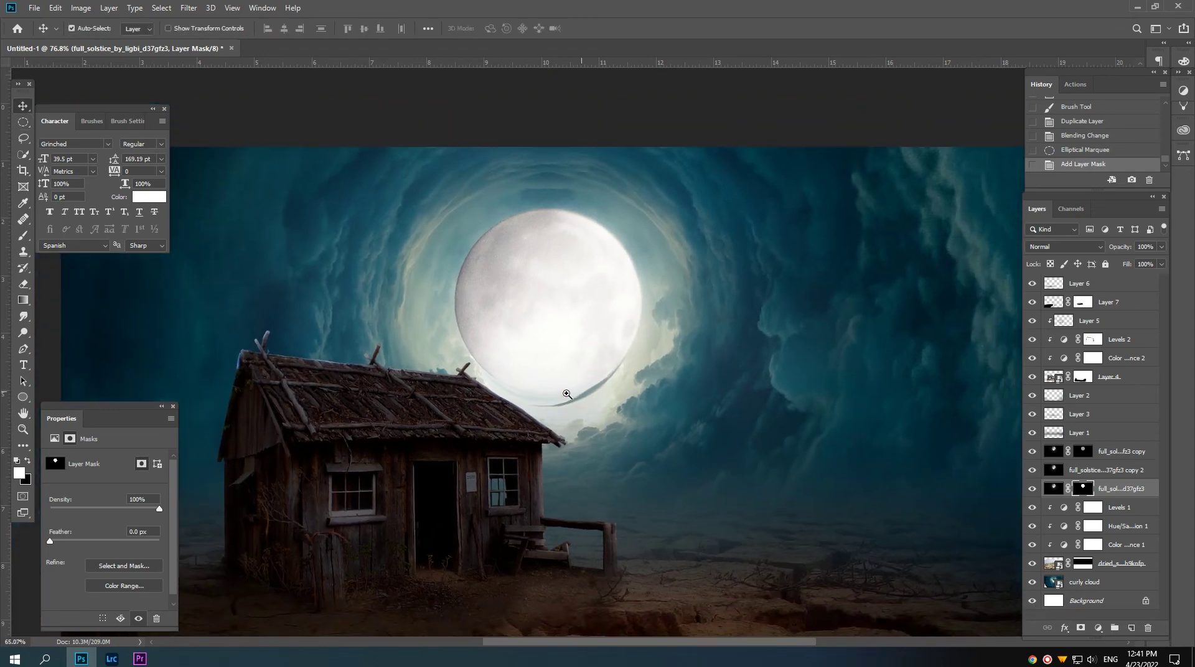
- With the mask unlinked, scale the moon slightly smaller, then relink it to its mask
click(1067, 489)
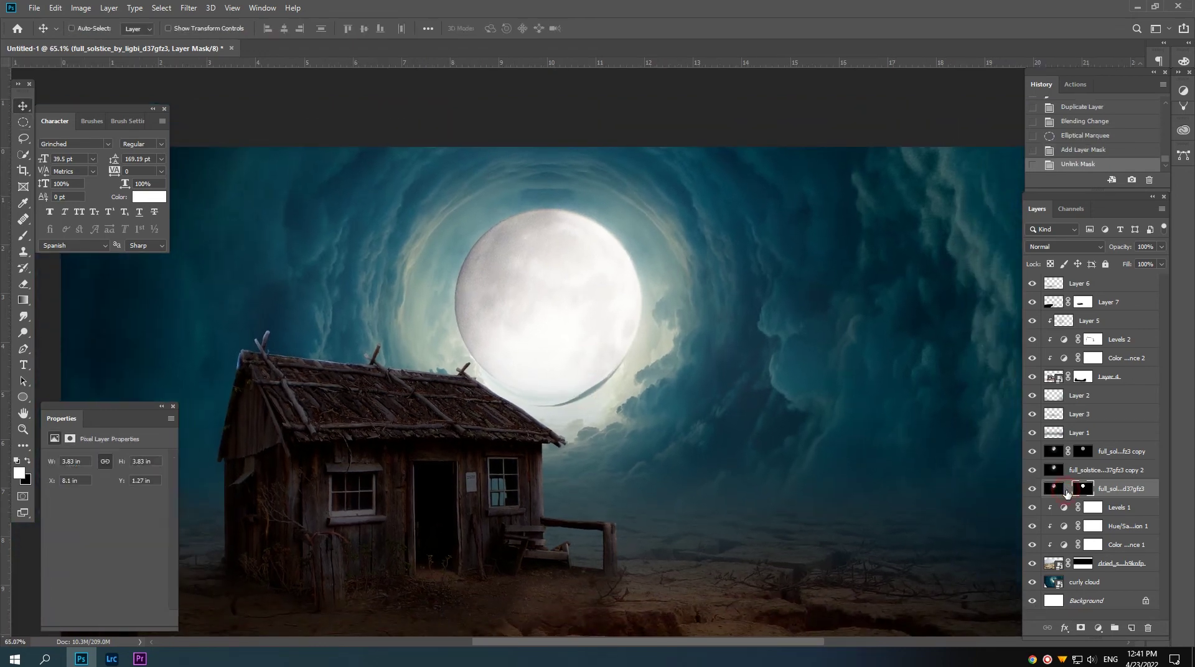
key(ctrl+t)
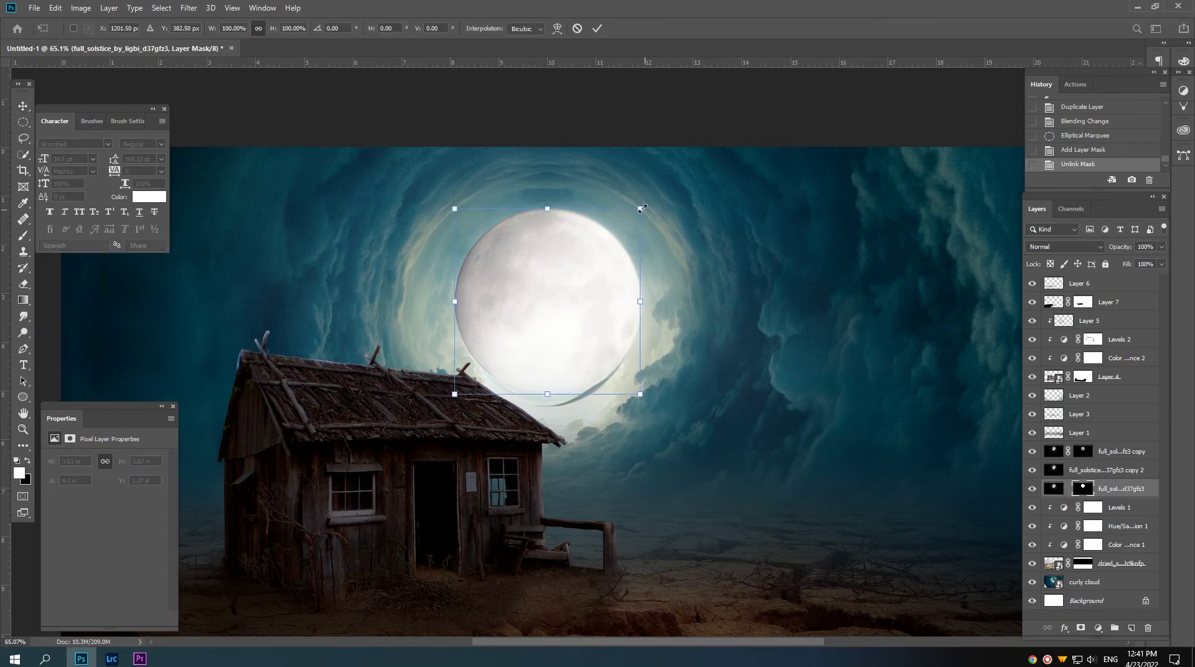
drag(637, 207, 632, 212)
key(Return)
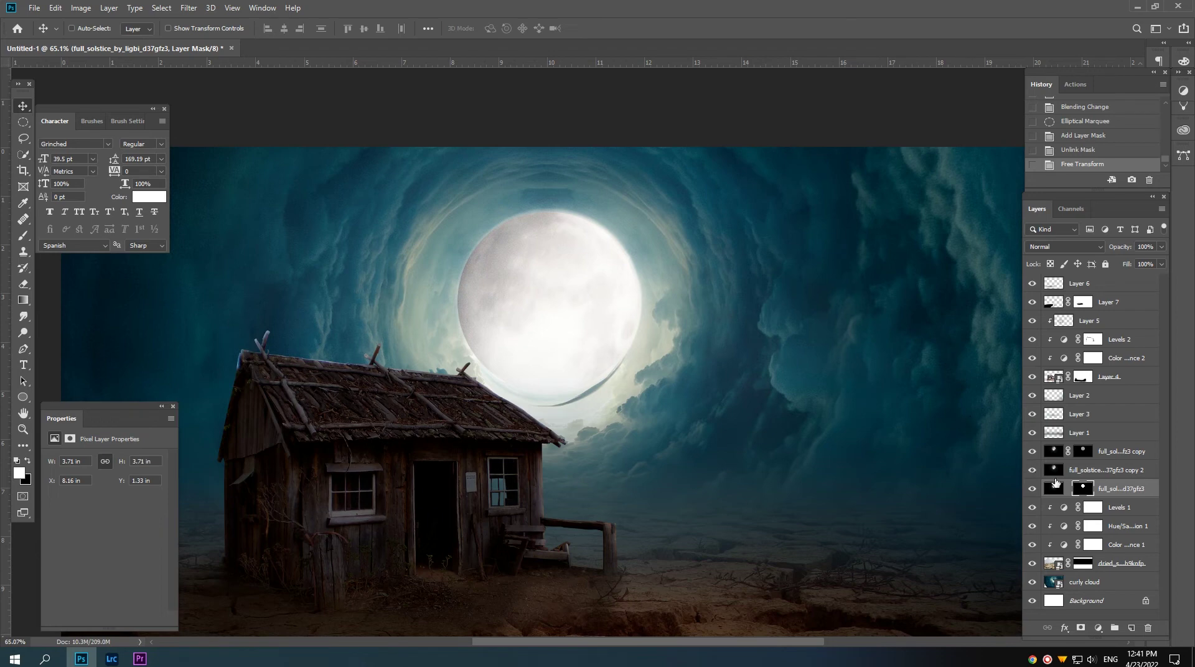
click(1066, 489)
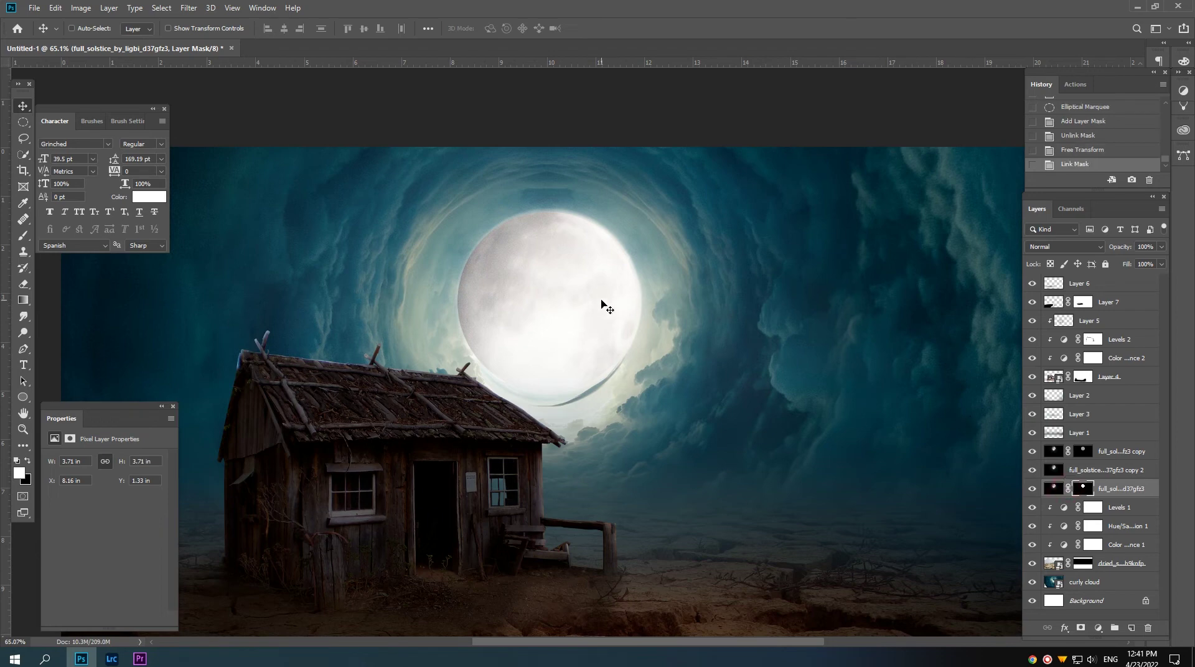
drag(602, 304, 582, 293)
click(1117, 453)
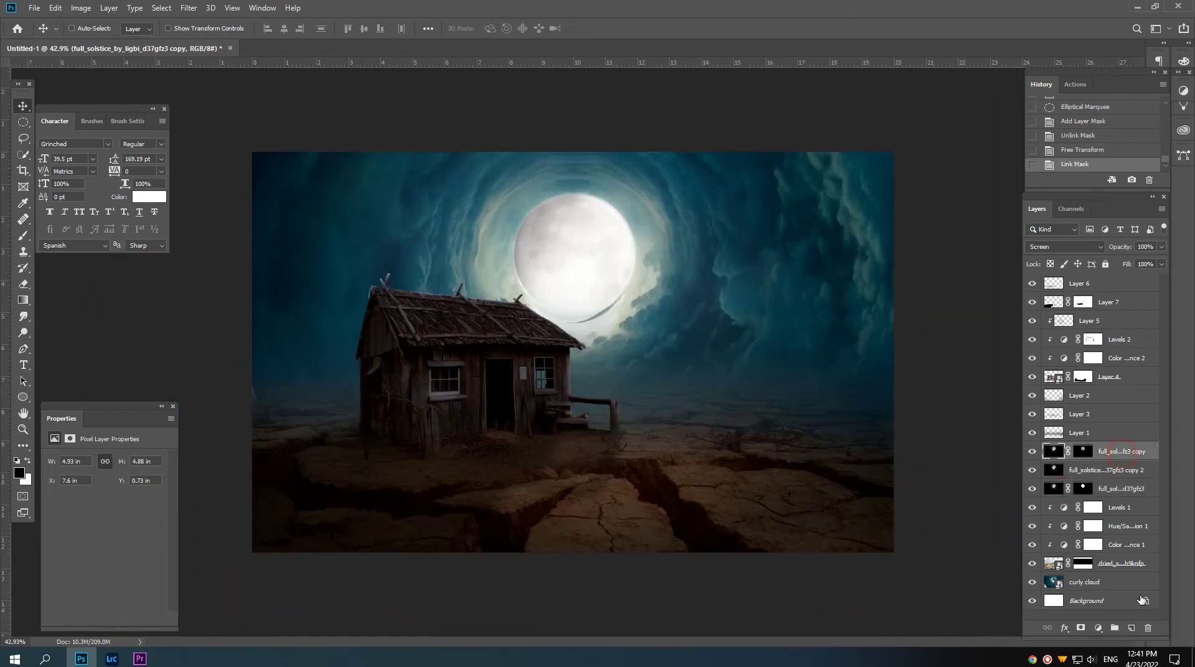
- On a new empty layer, brush haze in the moon's pale colour left of and over the house
click(1131, 628)
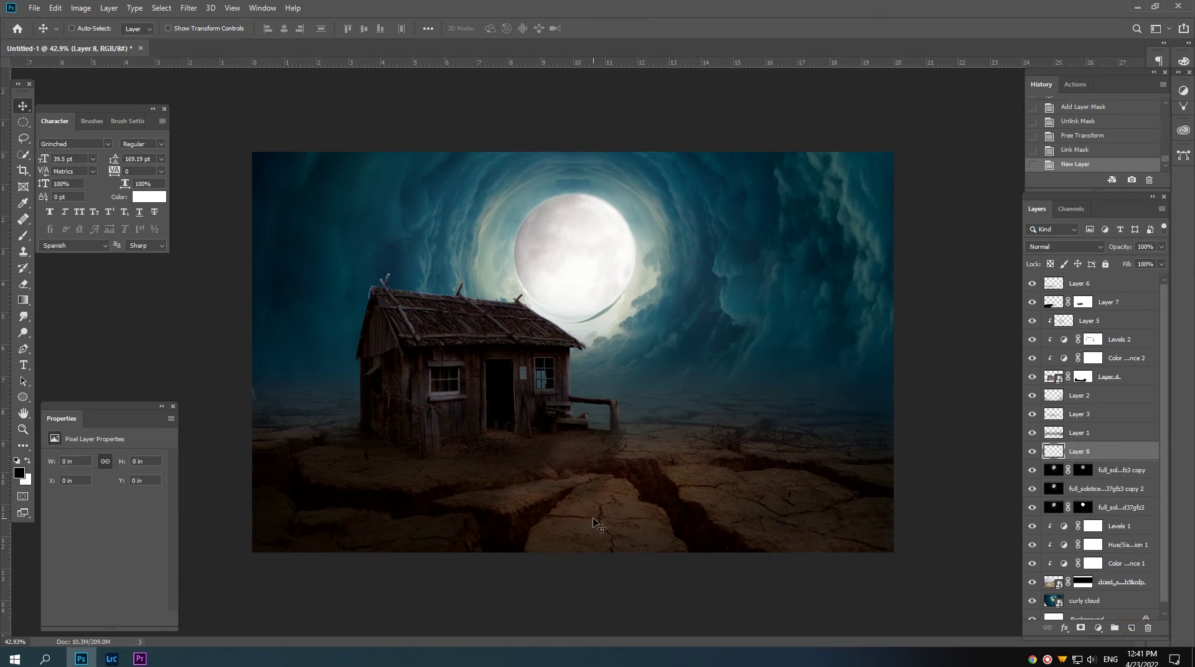
key(b)
scroll(402, 409, down, 2)
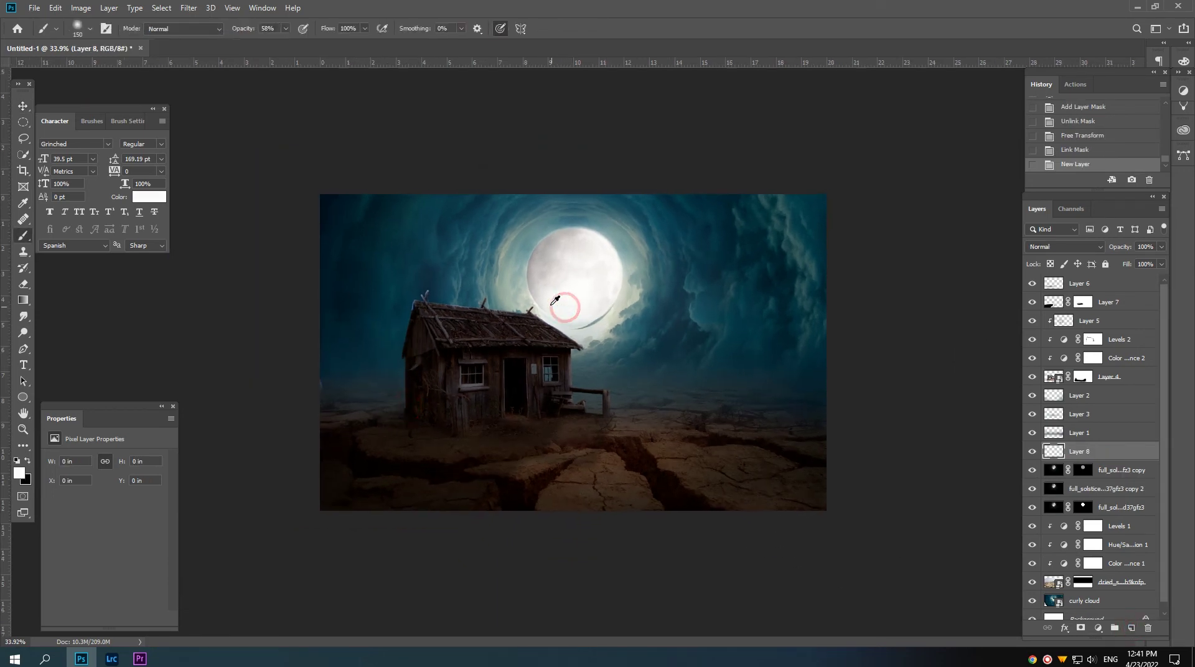
alt+click(537, 294)
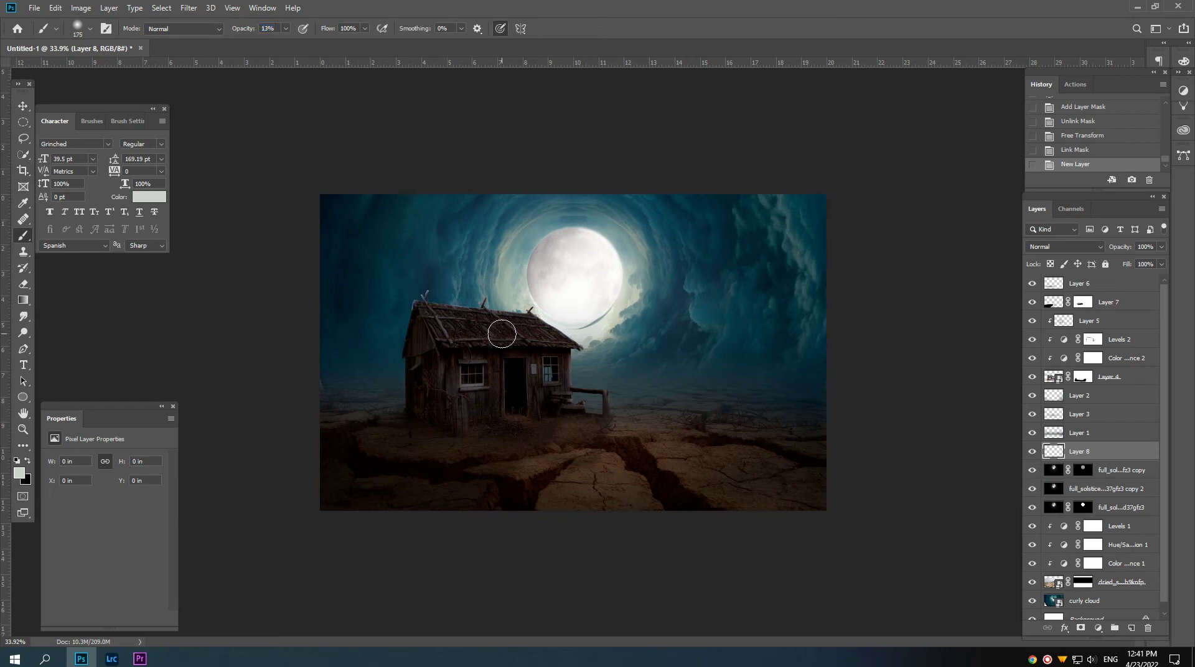
key(bracketright)
key(bracketright)
key(bracketright)
click(413, 360)
click(395, 355)
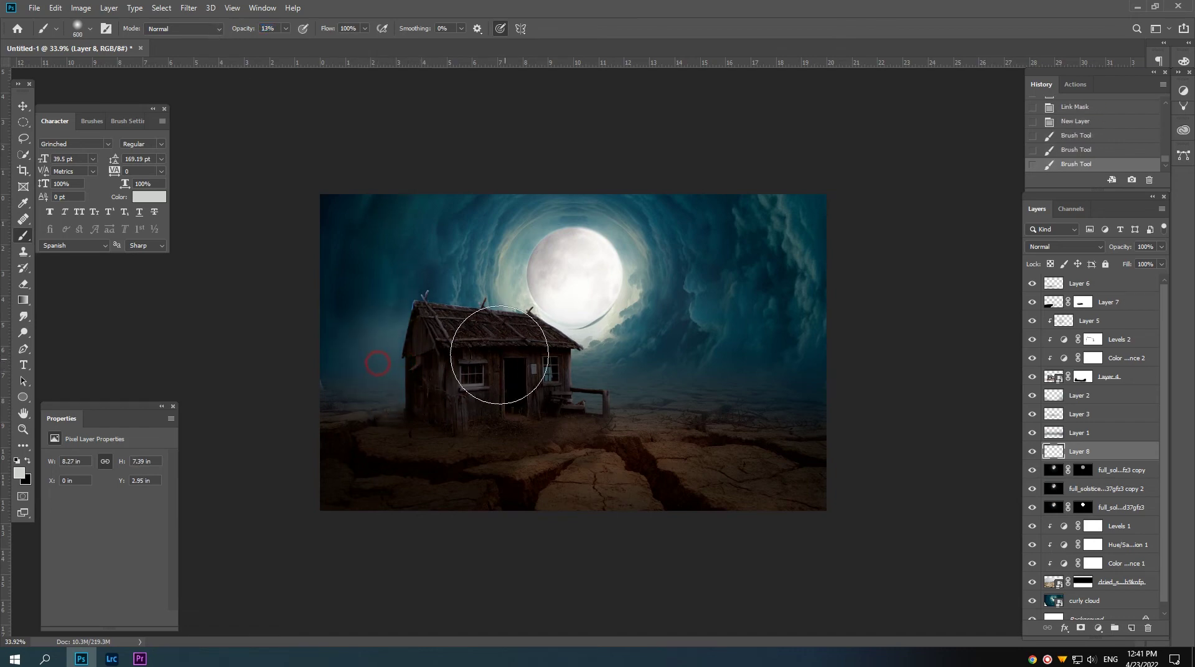
key(bracketright)
click(563, 296)
click(549, 328)
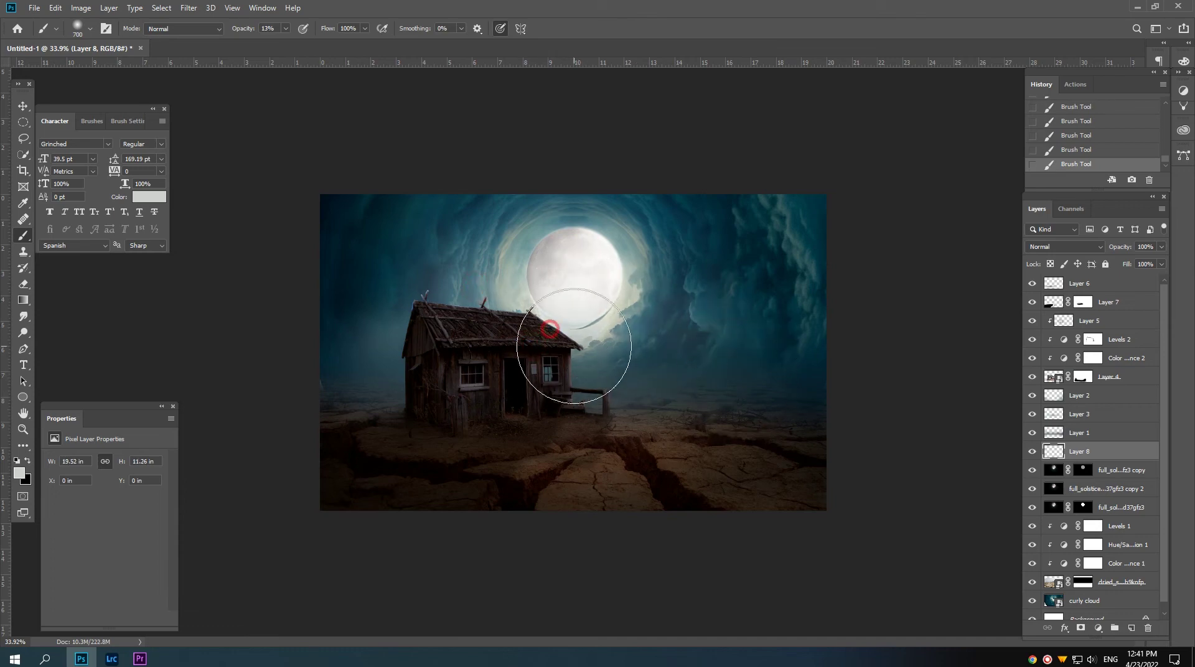
- Brush more haze toward the right sky, over the moon, and around the roof
key(bracketleft)
key(bracketleft)
key(bracketleft)
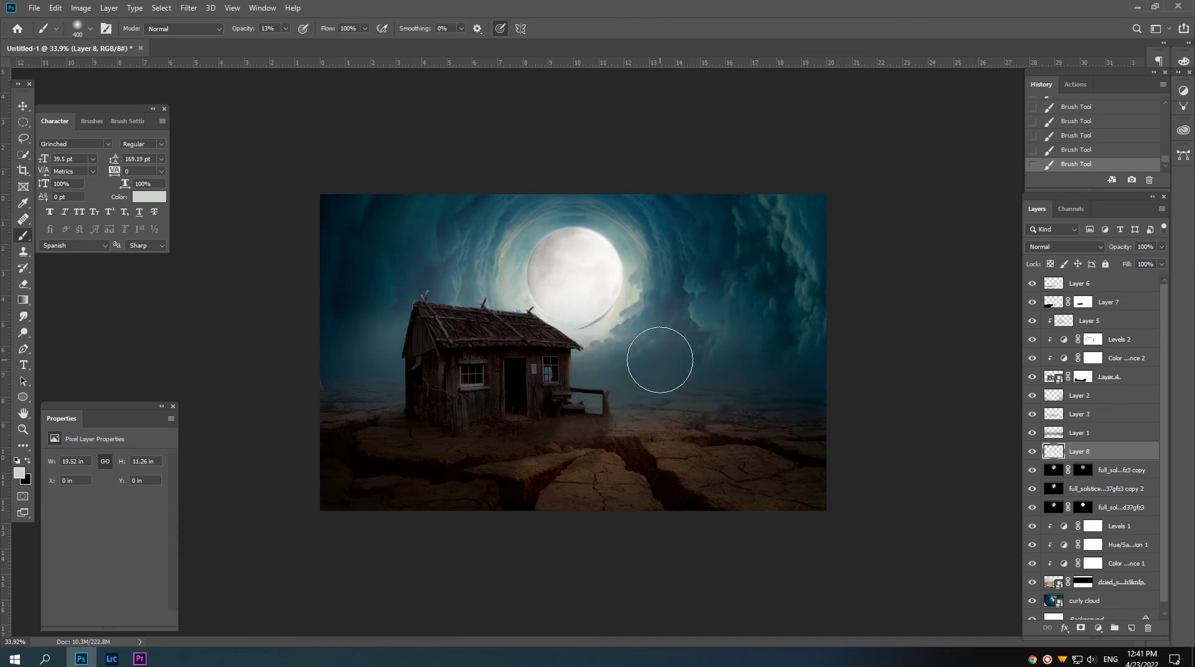
click(765, 361)
click(792, 346)
key(bracketright)
key(bracketright)
click(529, 292)
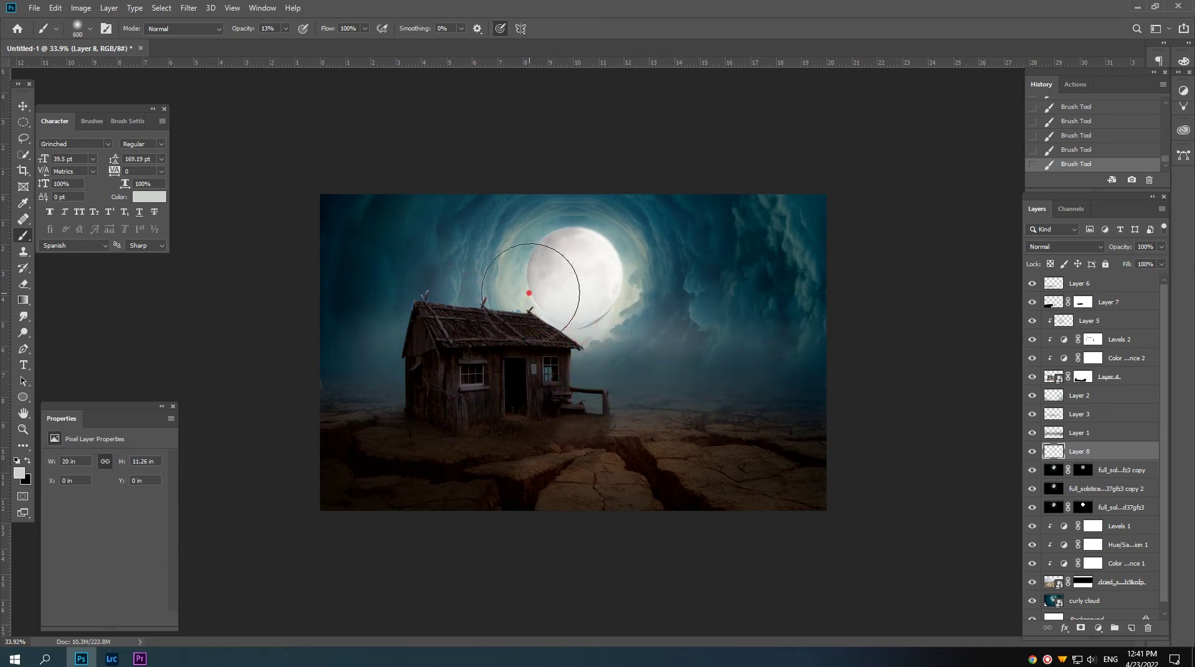
click(357, 347)
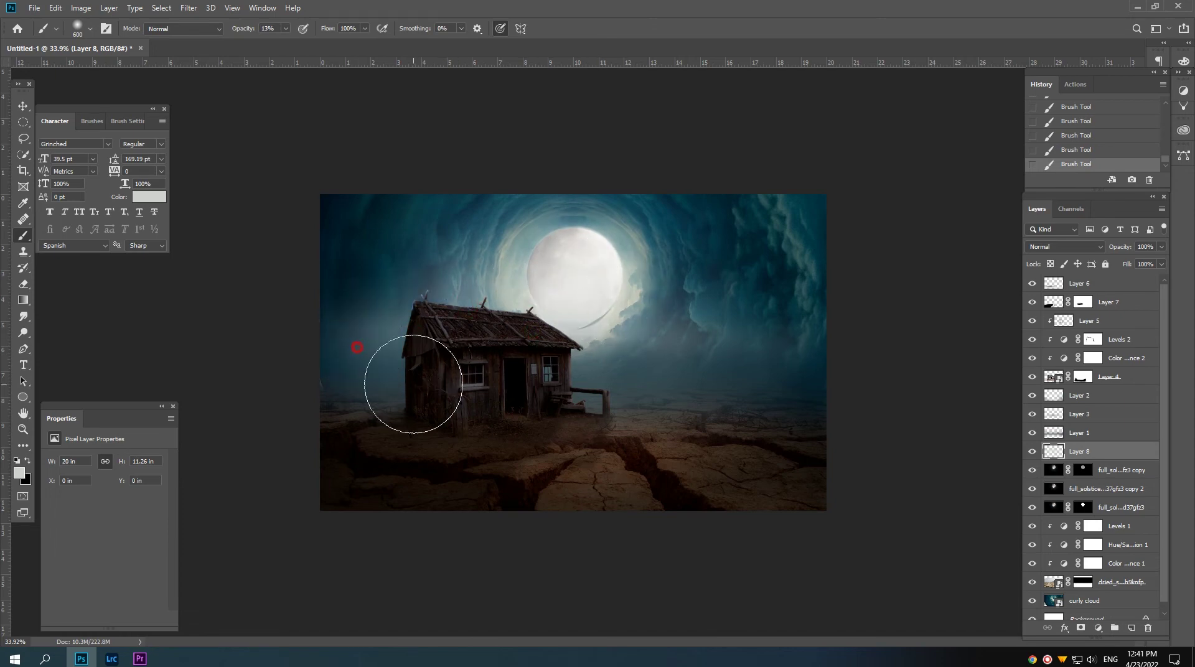
click(419, 311)
click(591, 317)
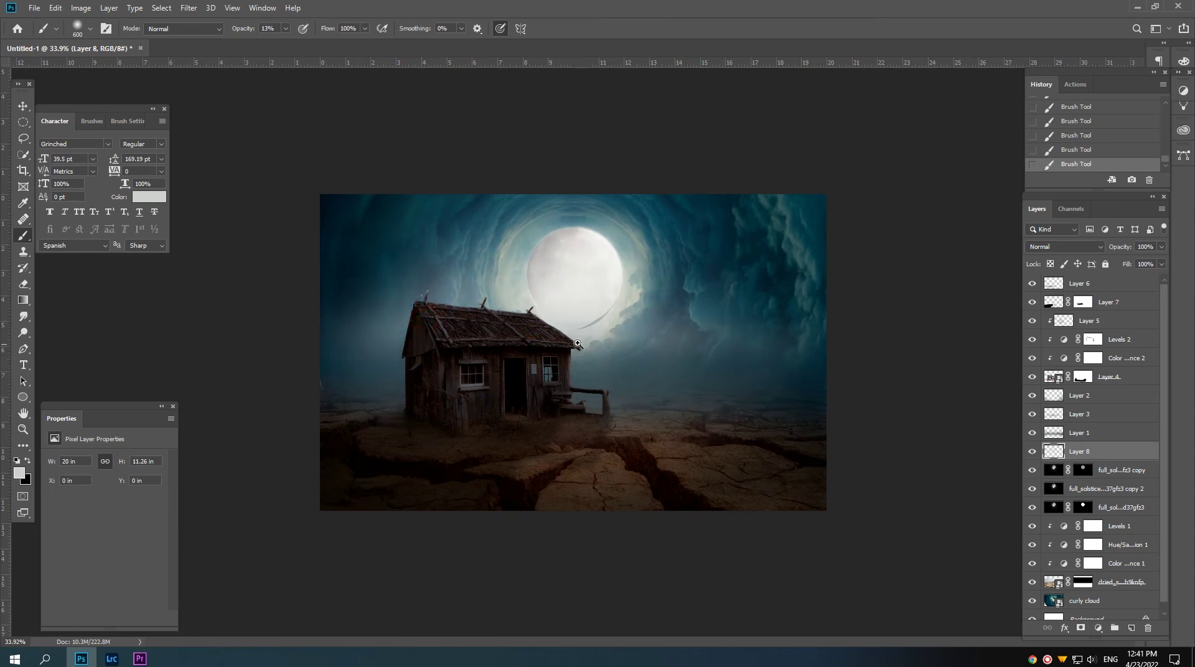
- Add faint haze near the porch, upper-left sky and right-hand clouds, then move the layer above Layer 1
drag(578, 343, 583, 342)
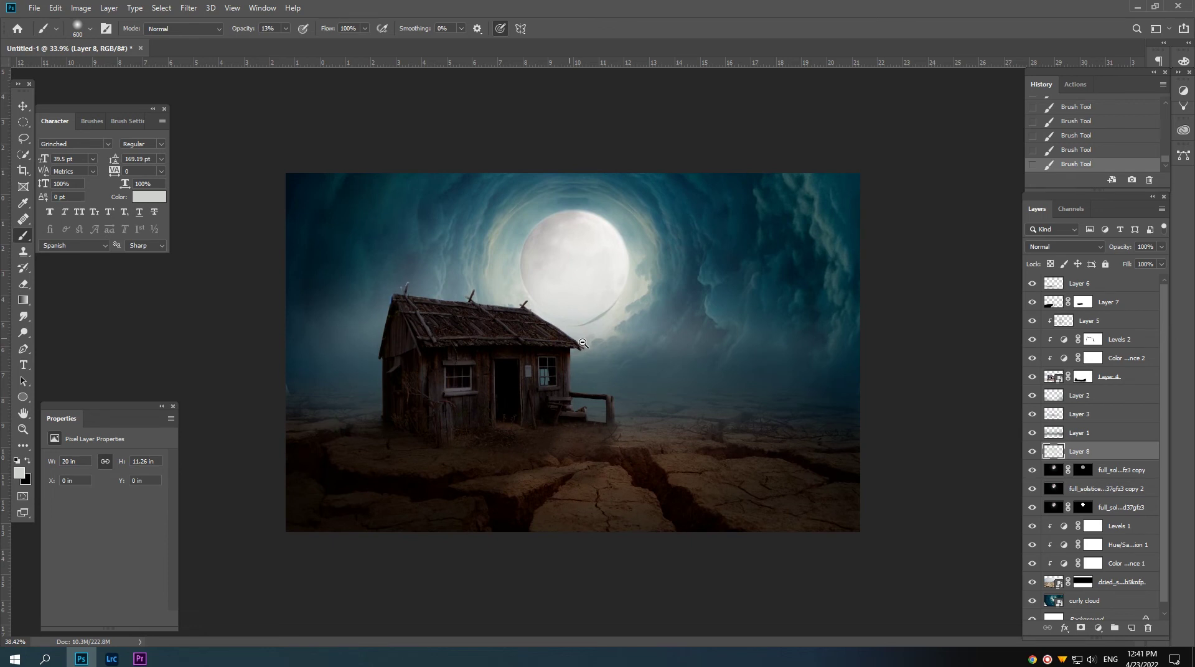
key(bracketleft)
key(bracketleft)
key(bracketleft)
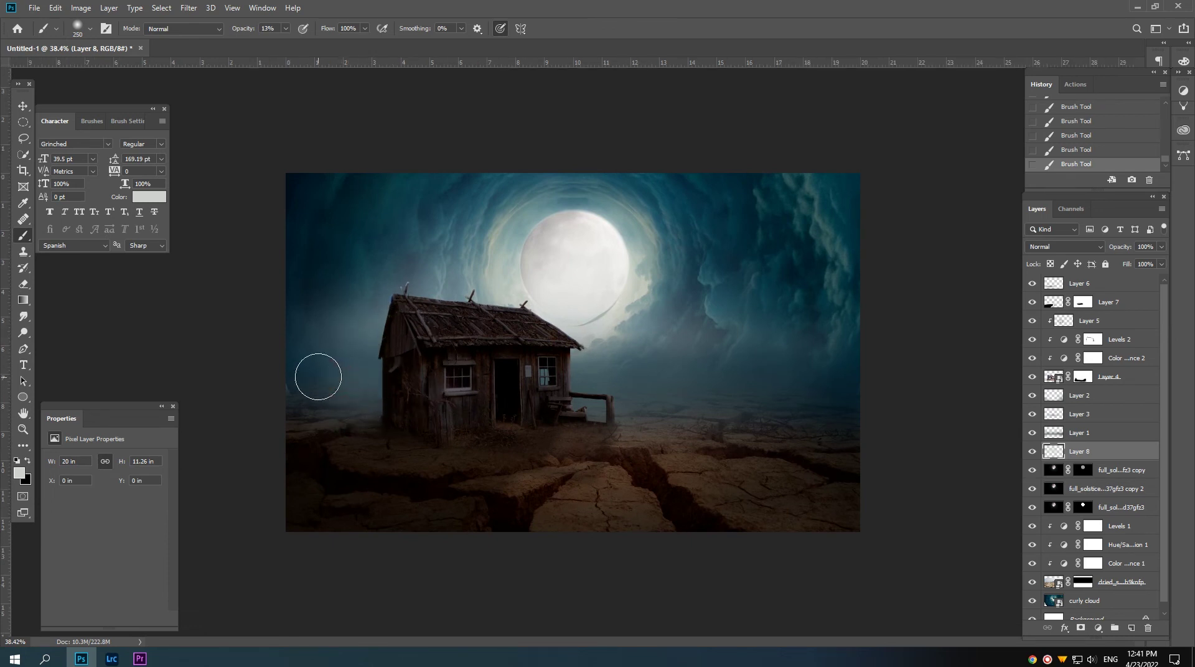
drag(317, 376, 361, 376)
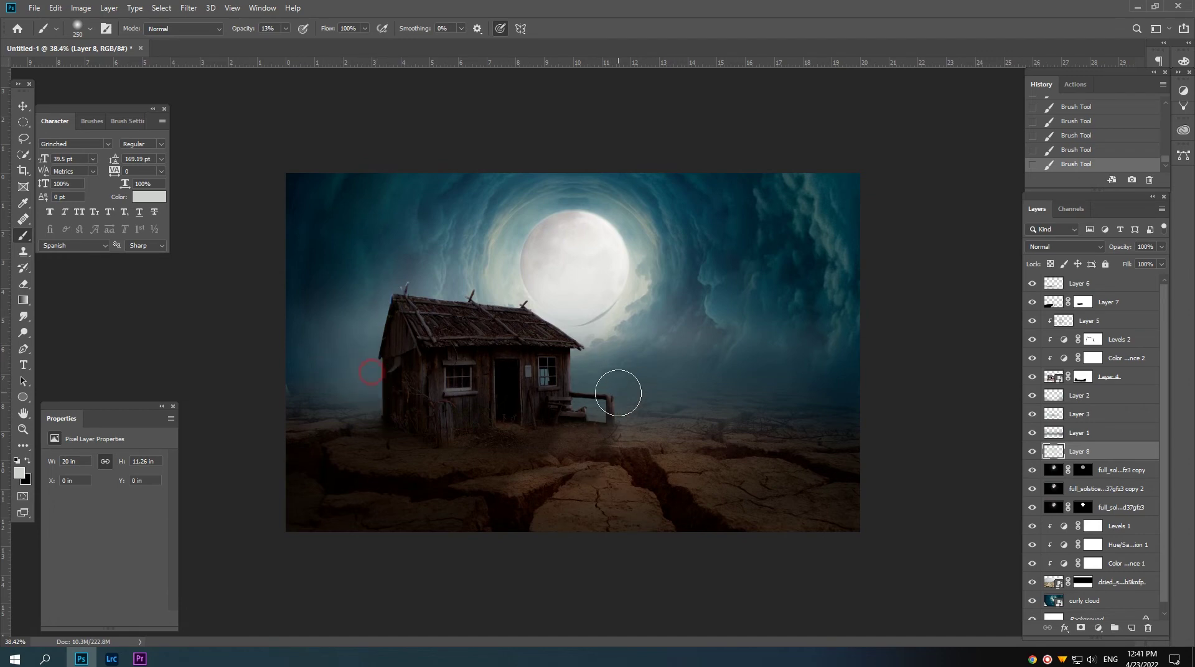
drag(569, 381, 569, 389)
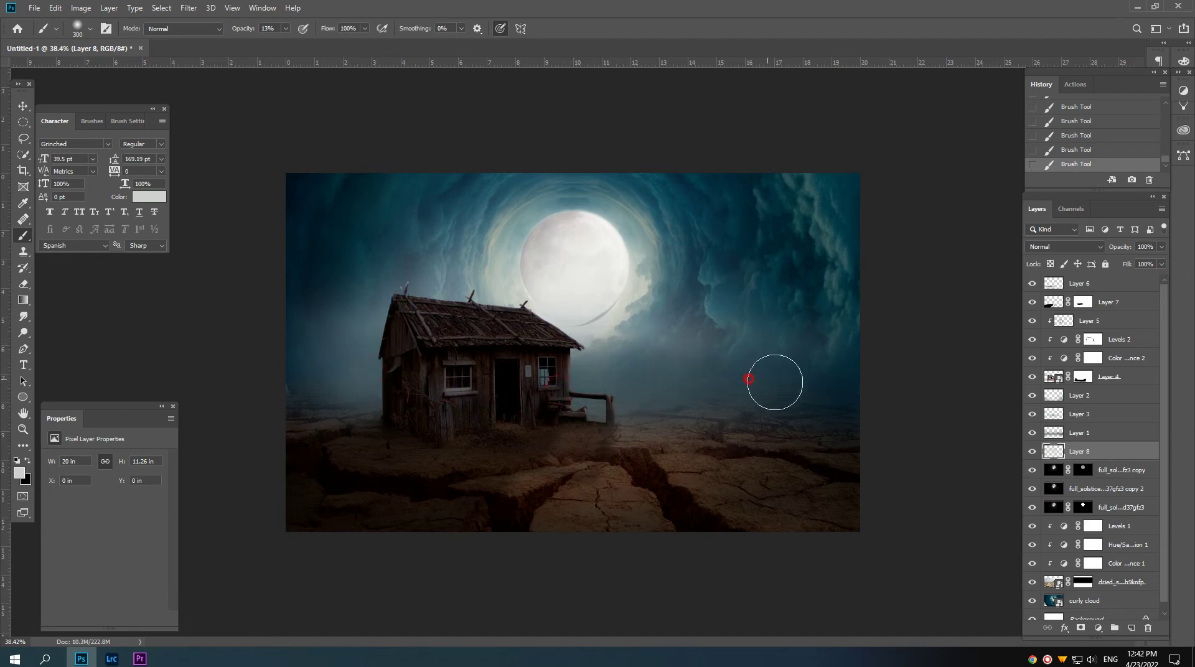
drag(681, 356, 650, 365)
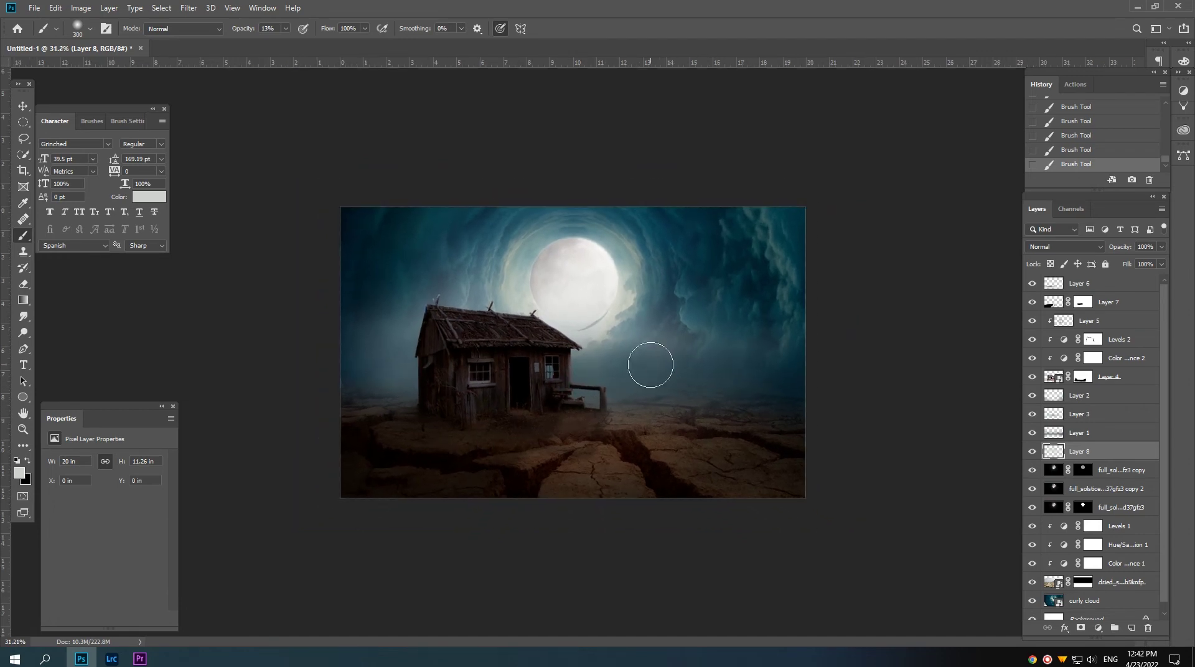
drag(427, 293, 466, 347)
key(bracketright)
key(bracketright)
key(bracketright)
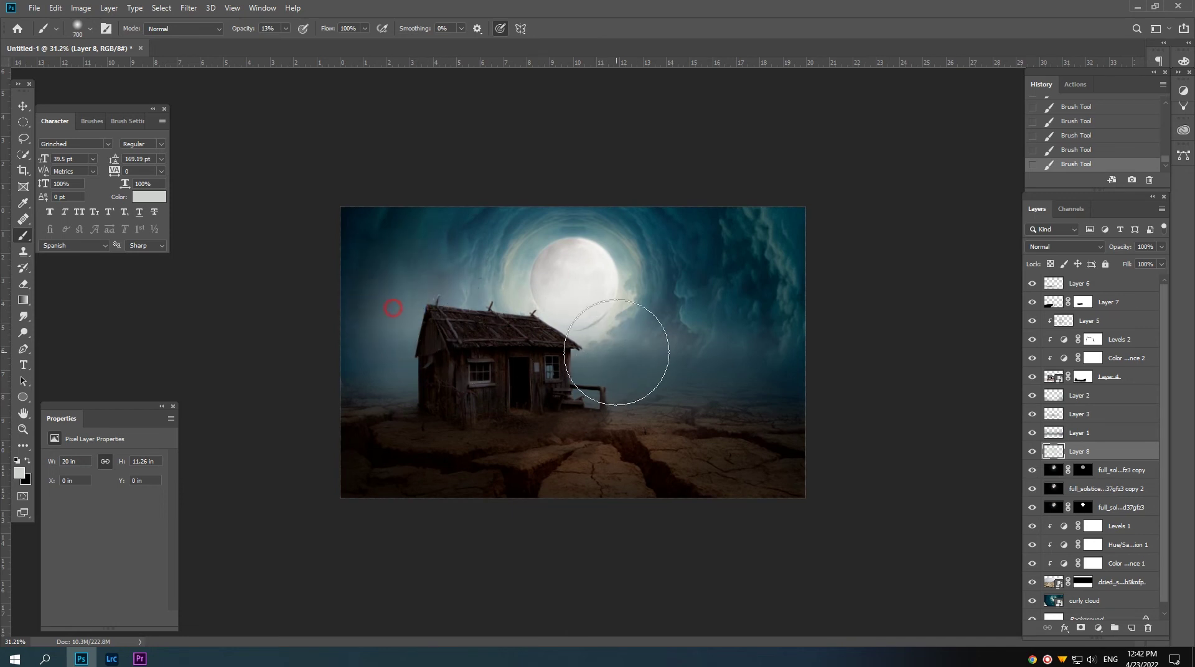
drag(679, 304, 746, 319)
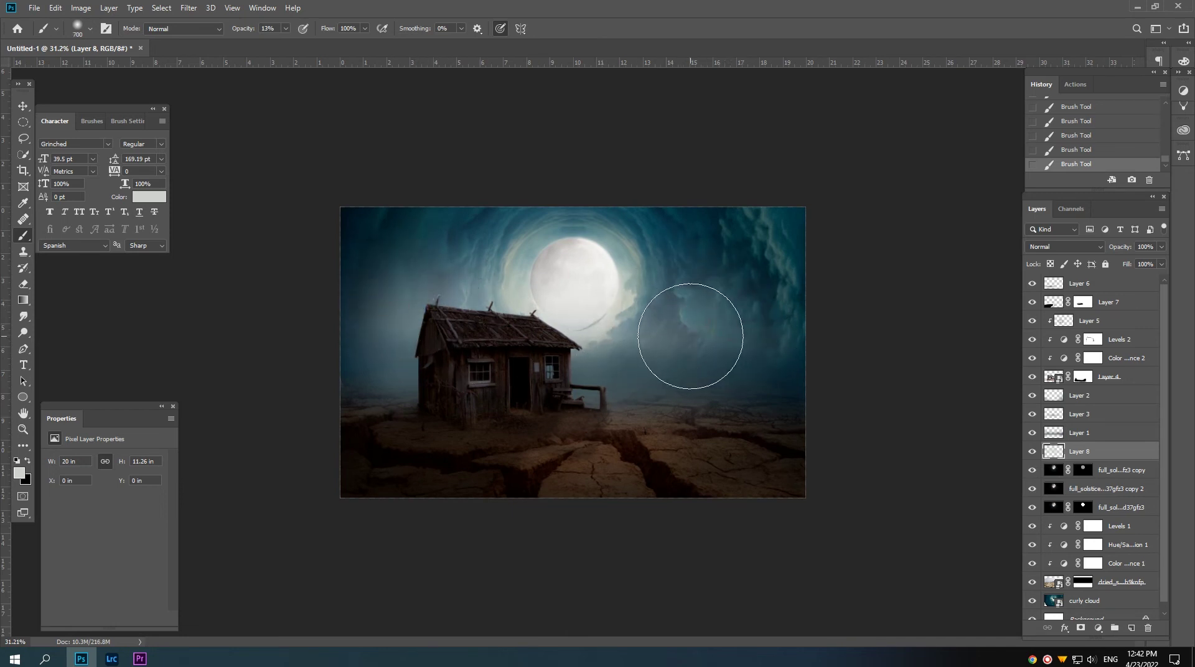
key(bracketleft)
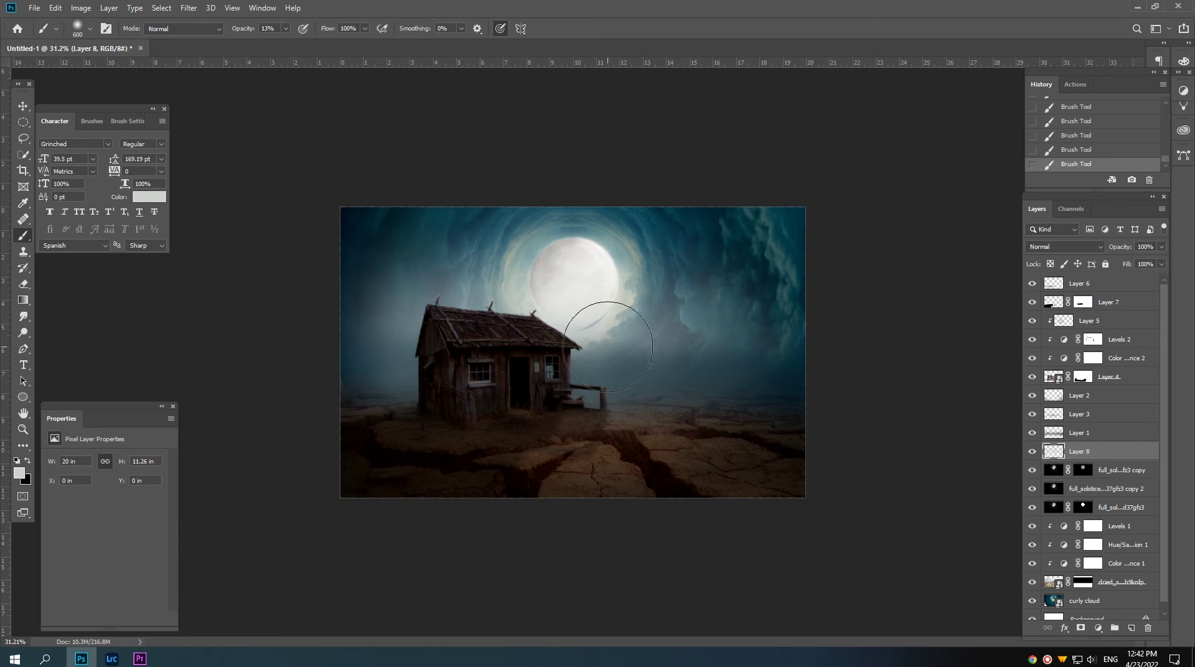
scroll(579, 348, up, 1)
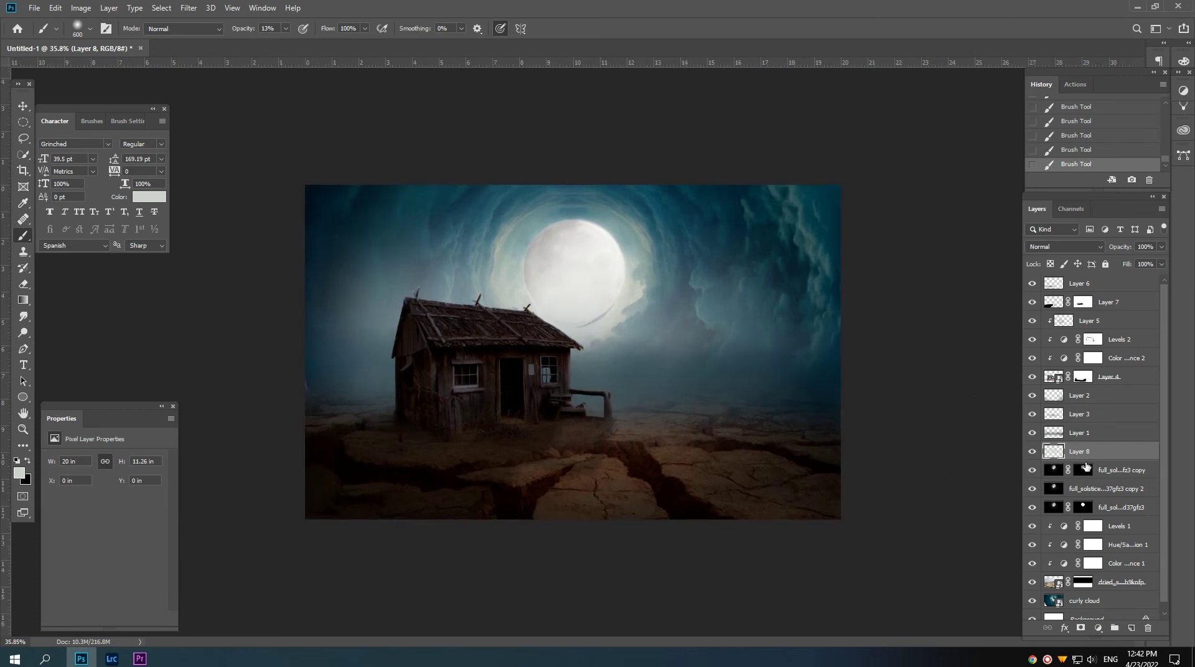
drag(1082, 452, 1087, 434)
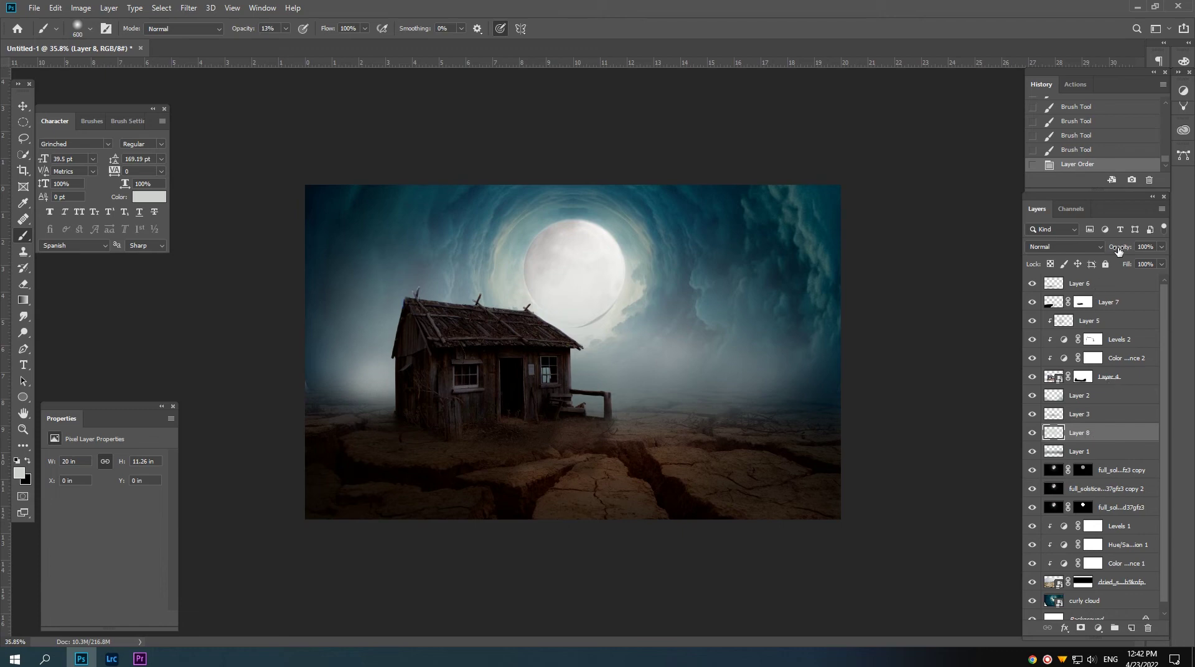
- Fade the Layer 8 haze down to 19% opacity
mouse_move(1118, 250)
mouse_down()
mouse_move(1021, 253)
mouse_move(1042, 256)
mouse_up()
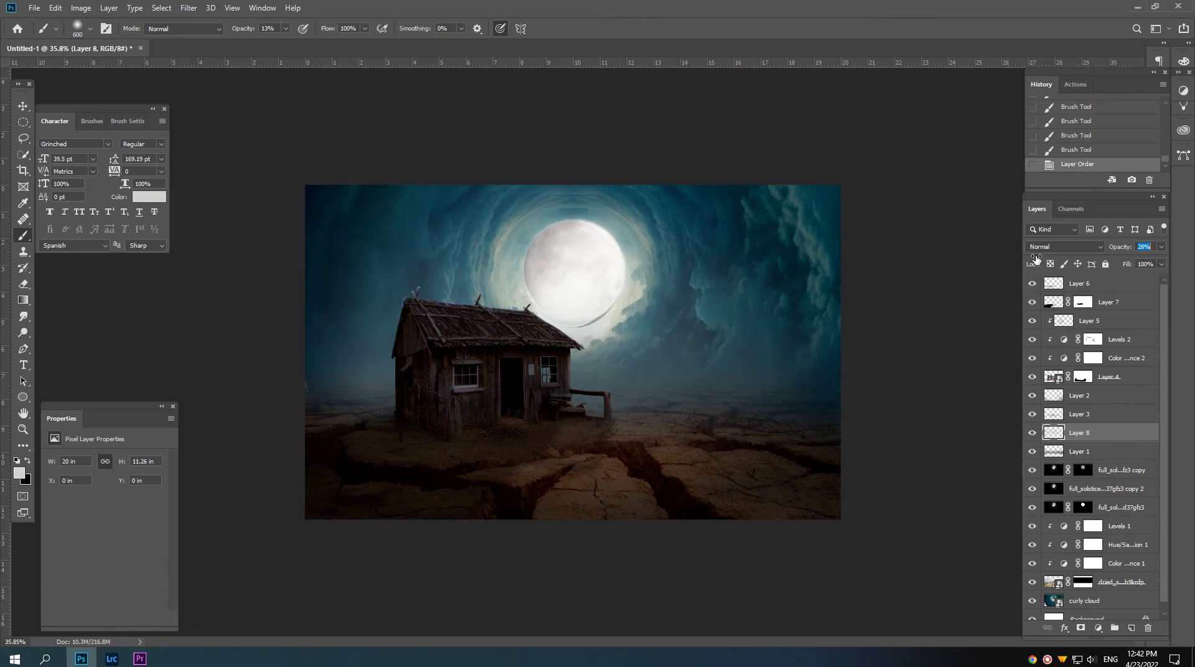
drag(1035, 258, 1031, 259)
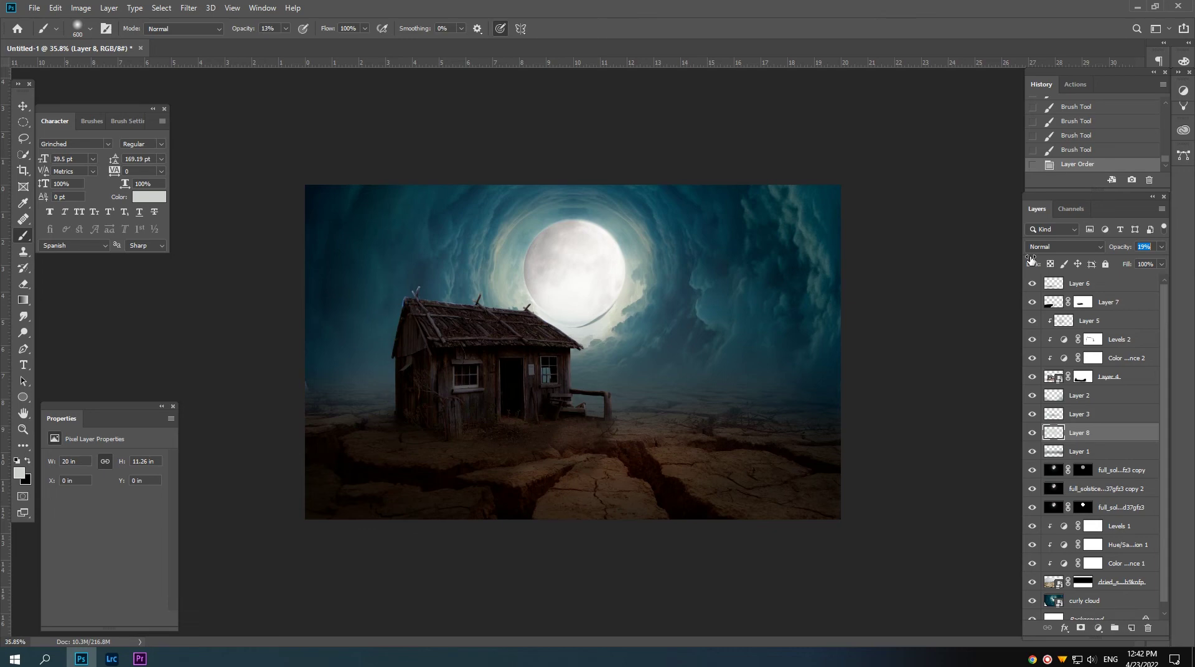
scroll(608, 350, up, 2)
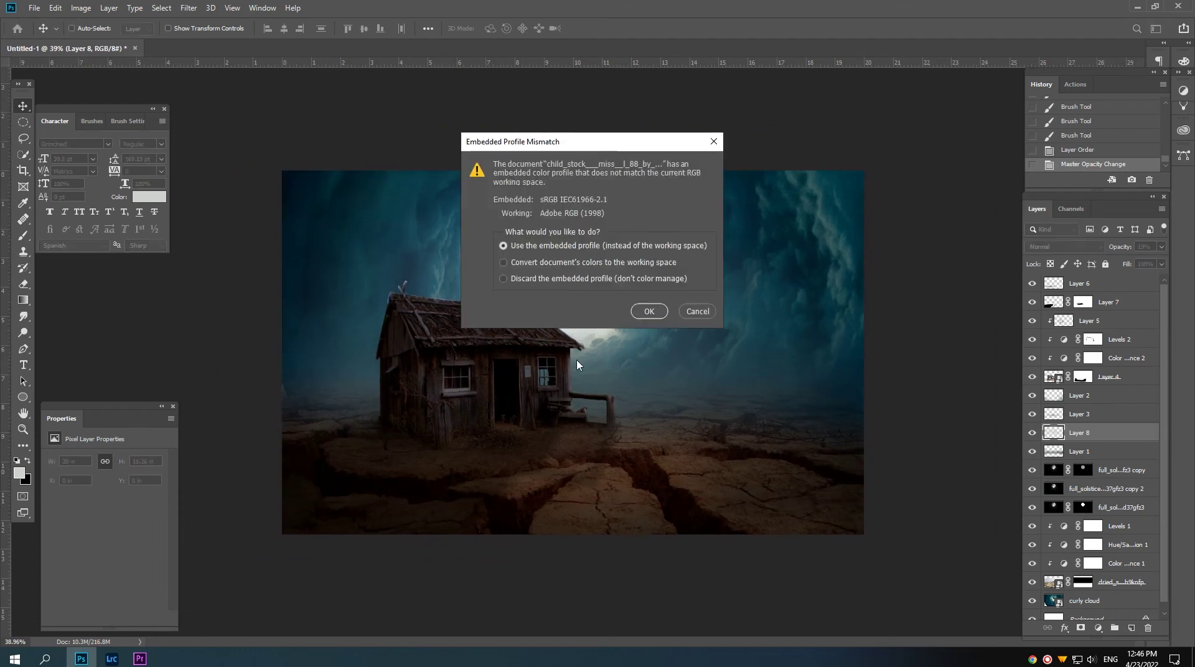
- Open the girl photo keeping its embedded colour profile and zoom in on her foot
click(649, 311)
mouse_move(537, 346)
mouse_down()
mouse_move(566, 381)
mouse_move(622, 383)
mouse_up()
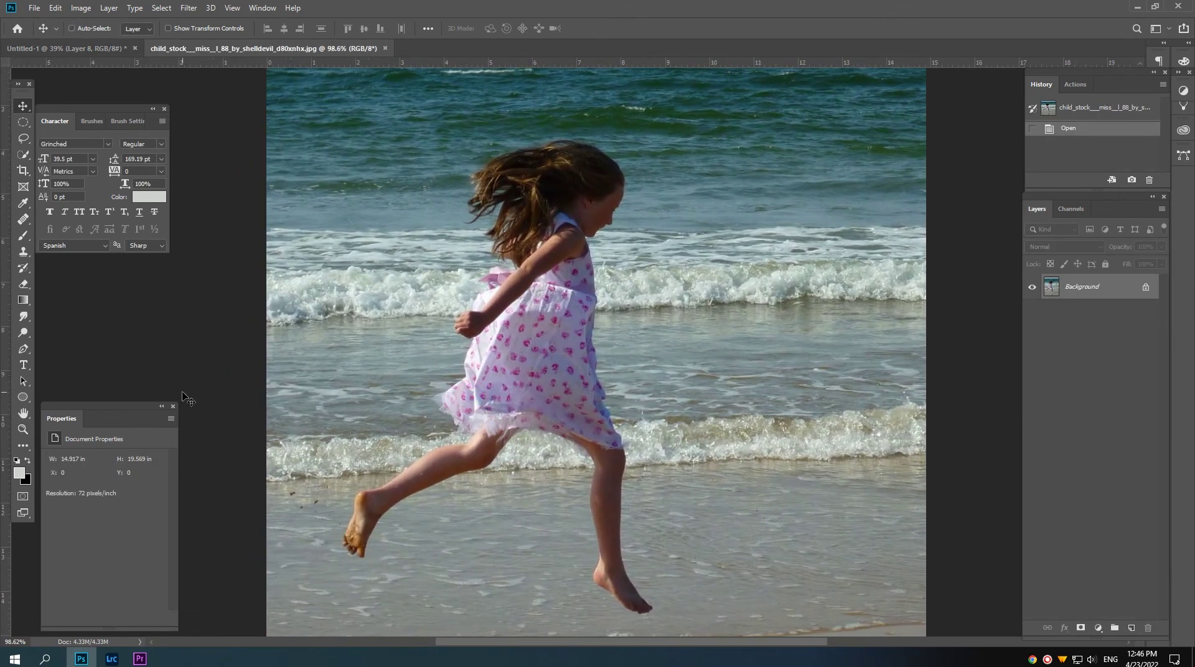
key(p)
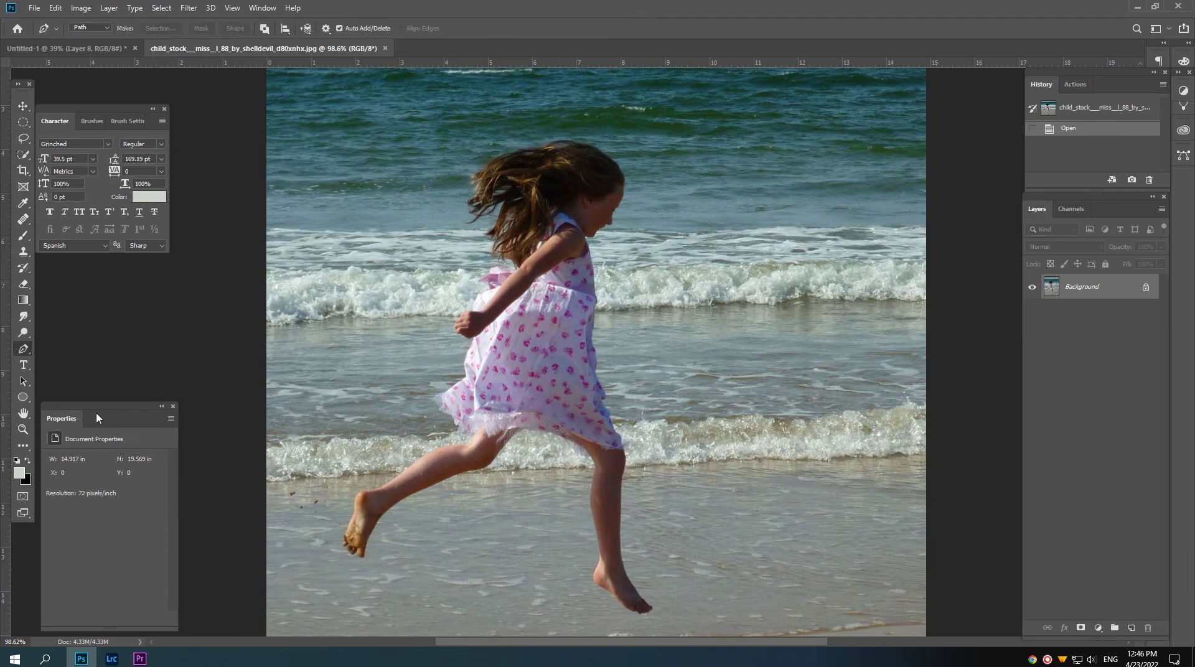
drag(336, 536, 330, 536)
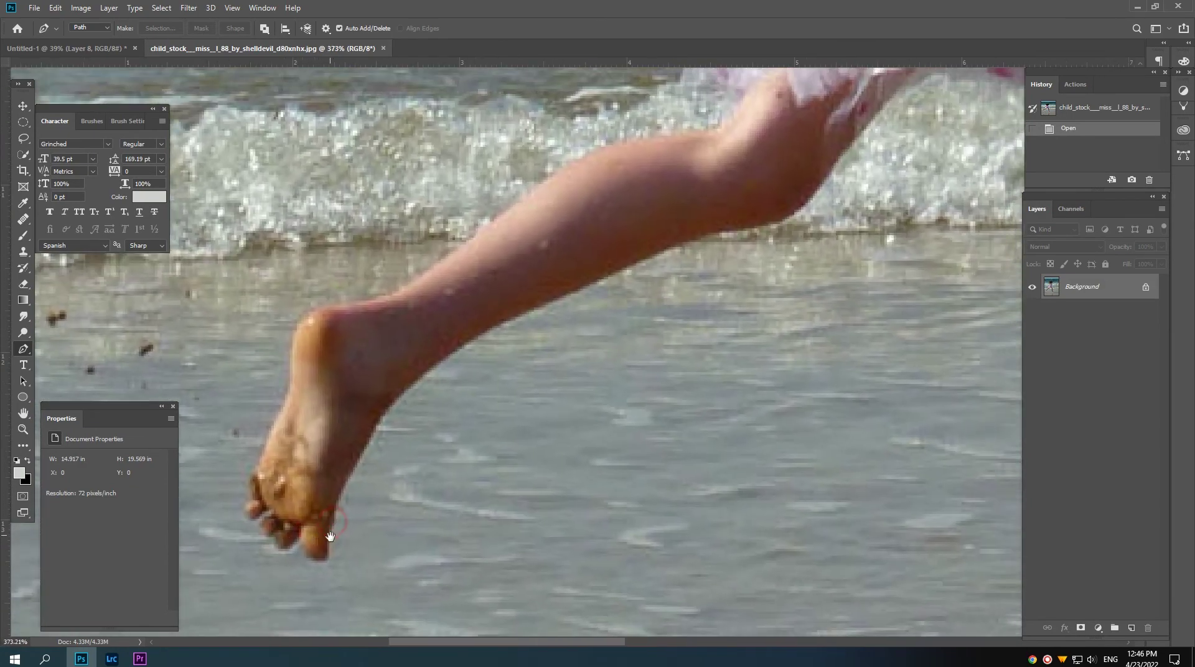
- Start a Pen path at the toe and trace the foot, ankle, leg and back foot
click(325, 558)
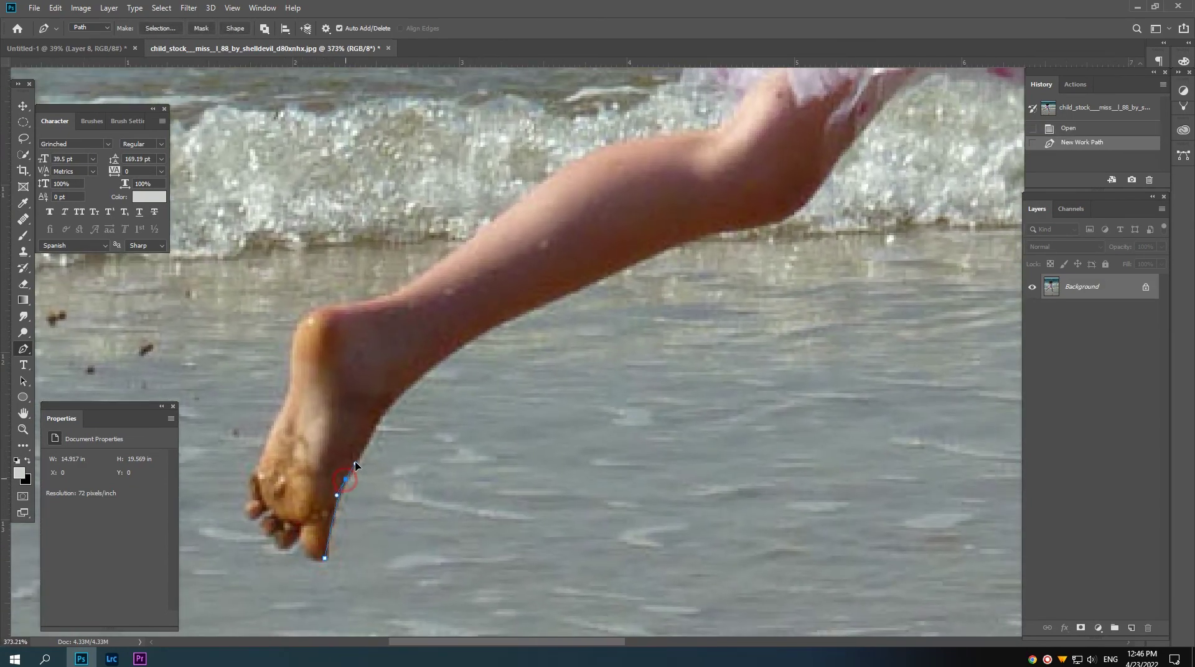
drag(346, 479, 361, 459)
click(345, 479)
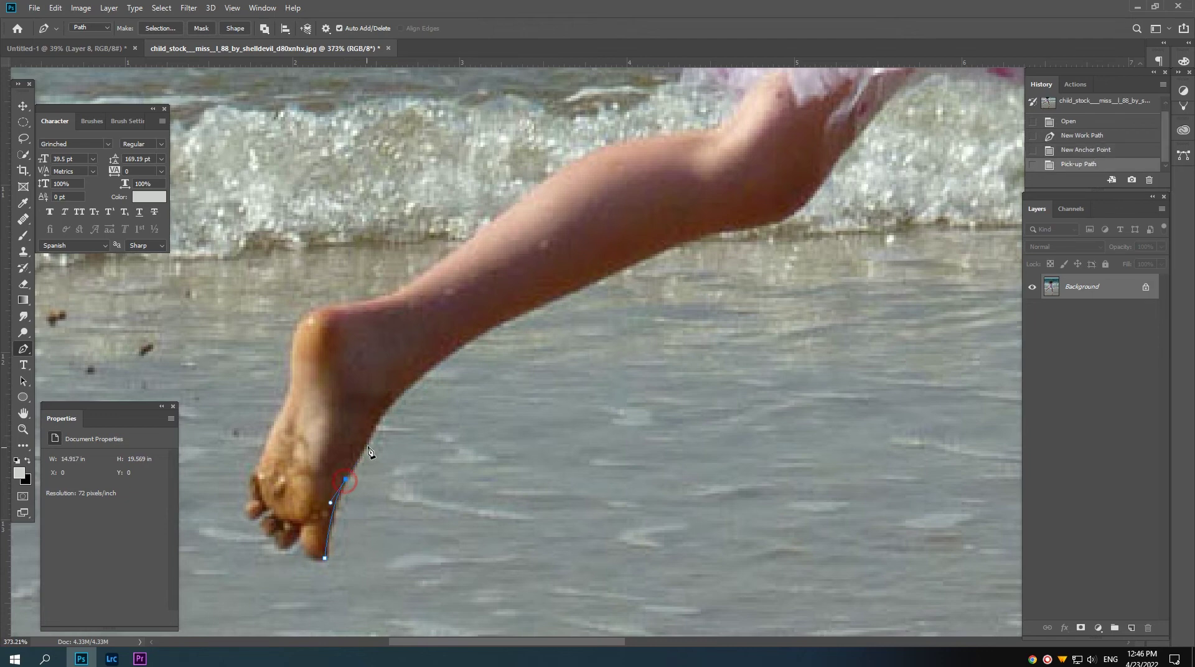
click(383, 406)
drag(407, 400, 333, 453)
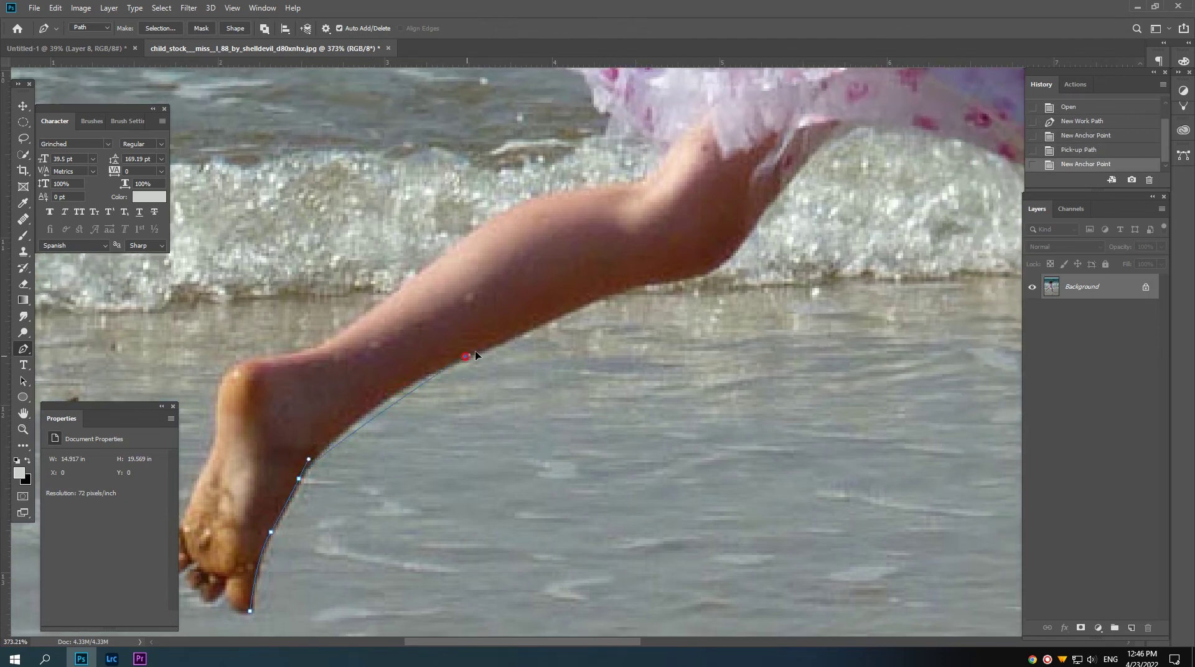
drag(542, 333, 462, 407)
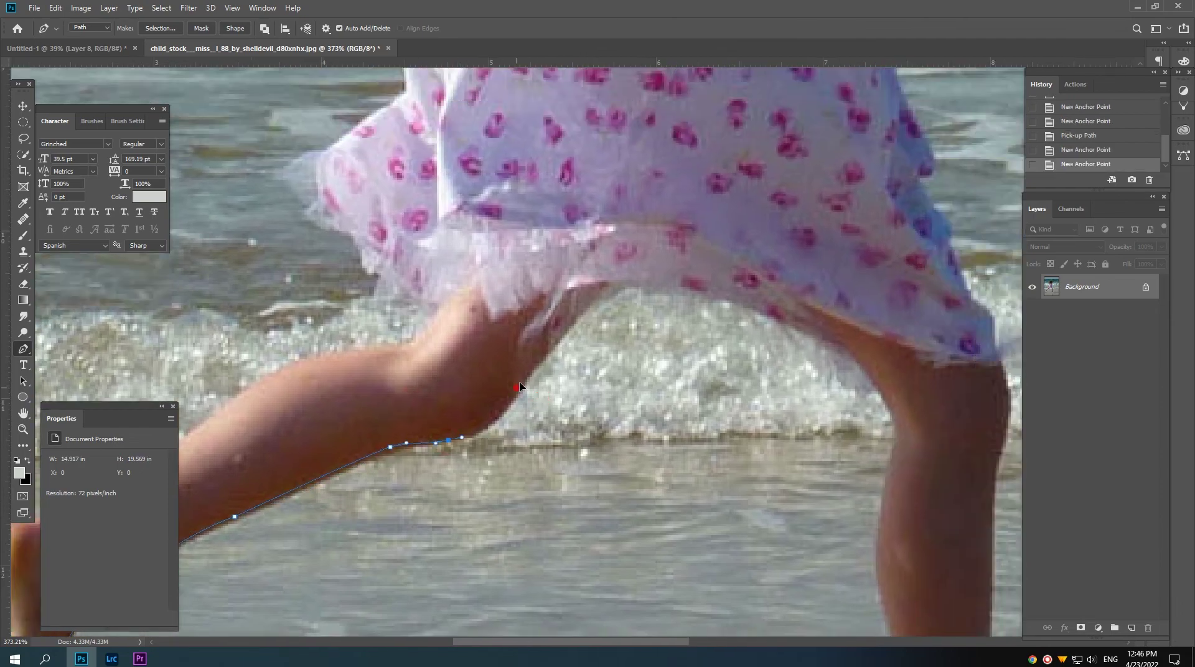
scroll(560, 485, down, 5)
scroll(623, 535, right, 5)
drag(667, 578, 560, 444)
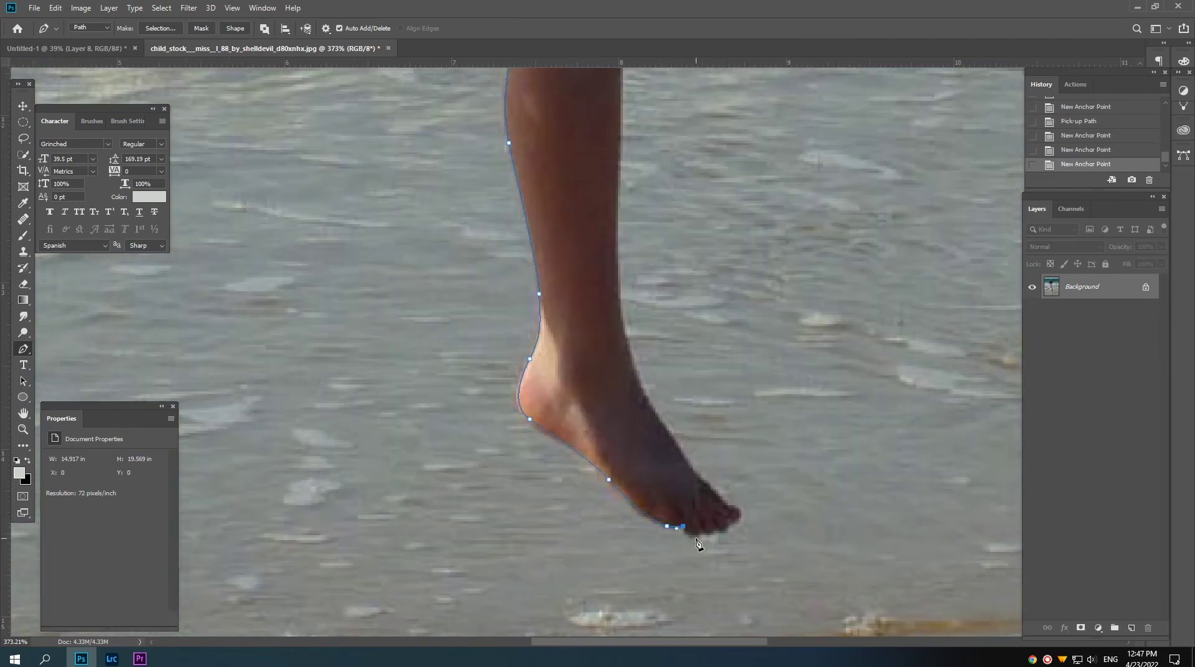
click(722, 548)
- Continue the path up the dress edge, neck and face, curving over the top of the head
scroll(684, 497, up, 10)
click(583, 402)
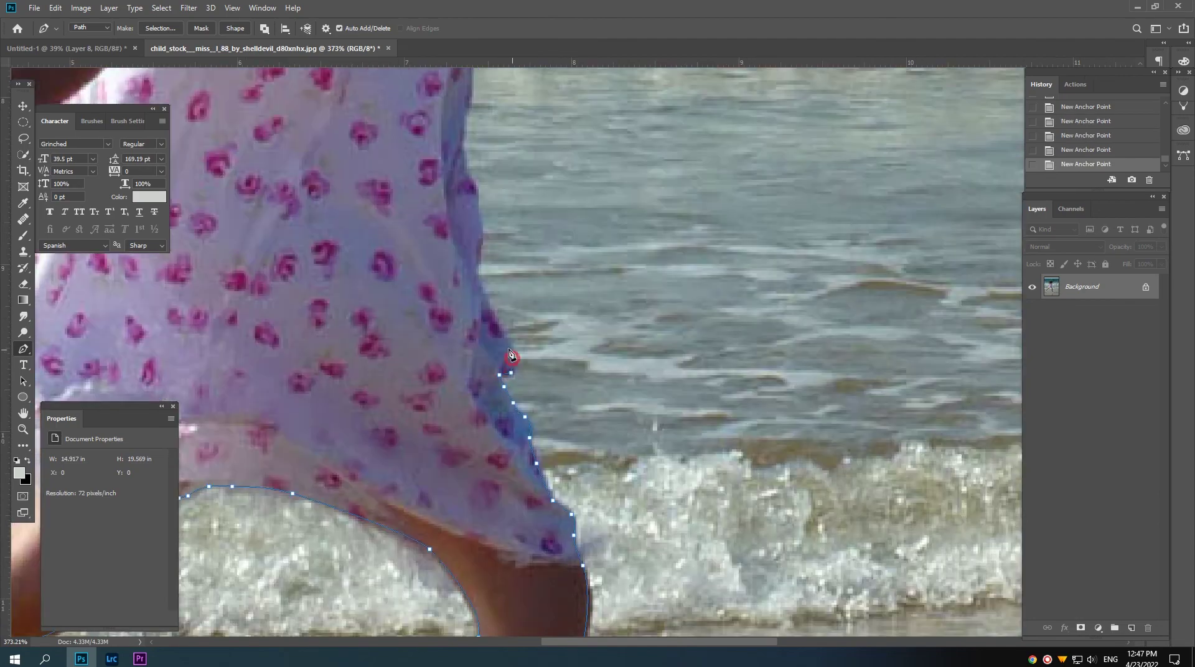
scroll(560, 436, up, 10)
click(448, 315)
scroll(392, 478, up, 1)
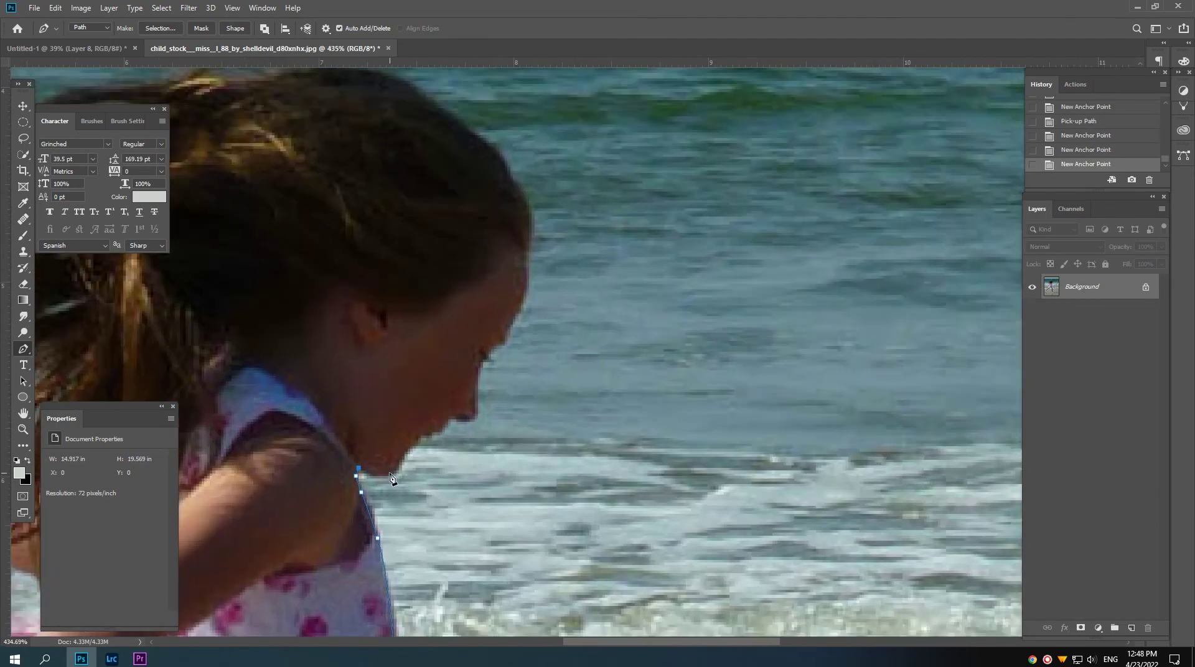
scroll(431, 441, up, 3)
click(749, 321)
scroll(622, 311, up, 3)
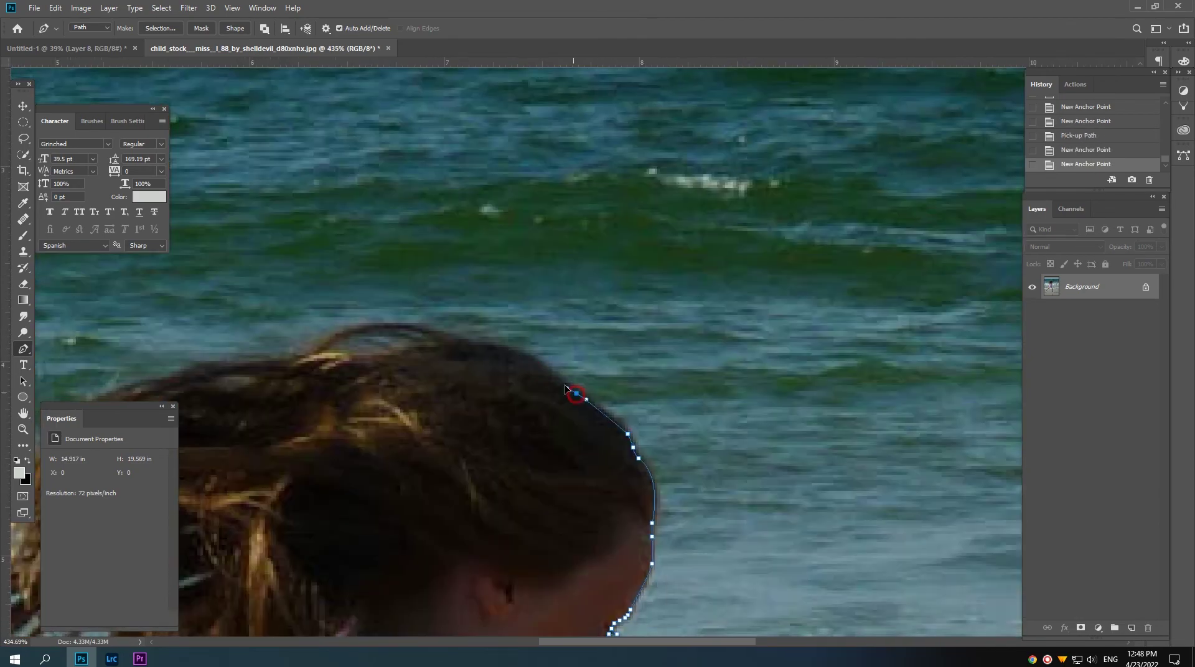
click(646, 287)
drag(492, 297, 597, 239)
scroll(496, 308, left, 3)
- Trace the loose hair strands down the girl's left side to their tips
click(398, 314)
scroll(399, 315, down, 3)
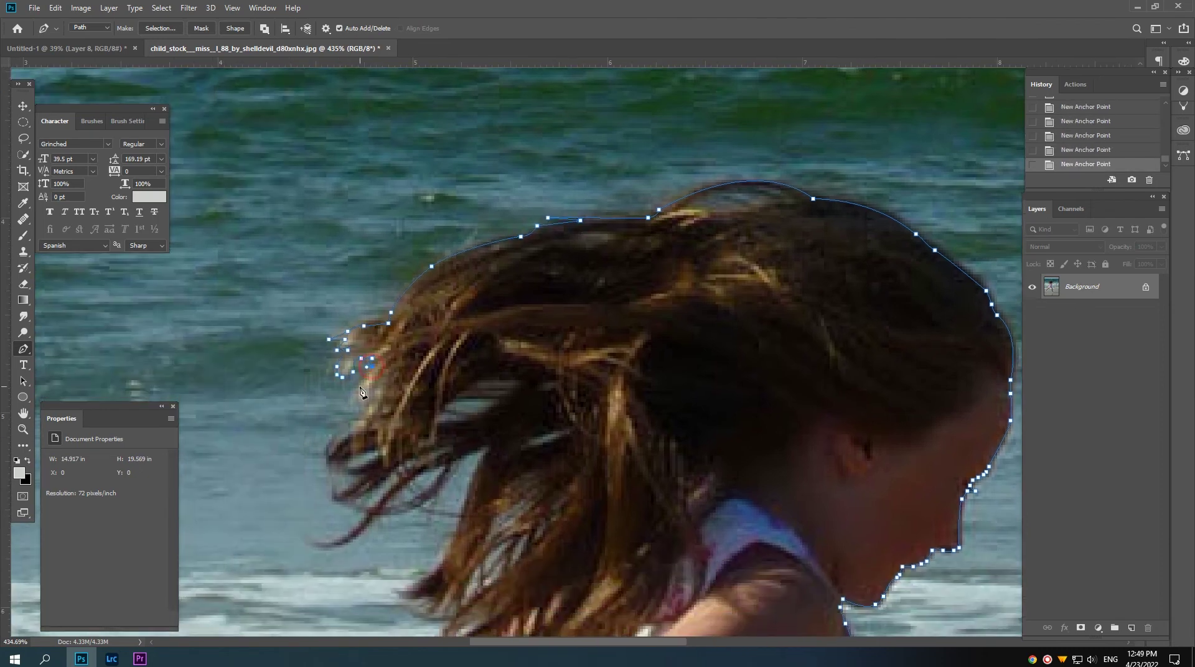
click(373, 361)
click(354, 408)
drag(367, 436, 392, 381)
scroll(375, 454, right, 3)
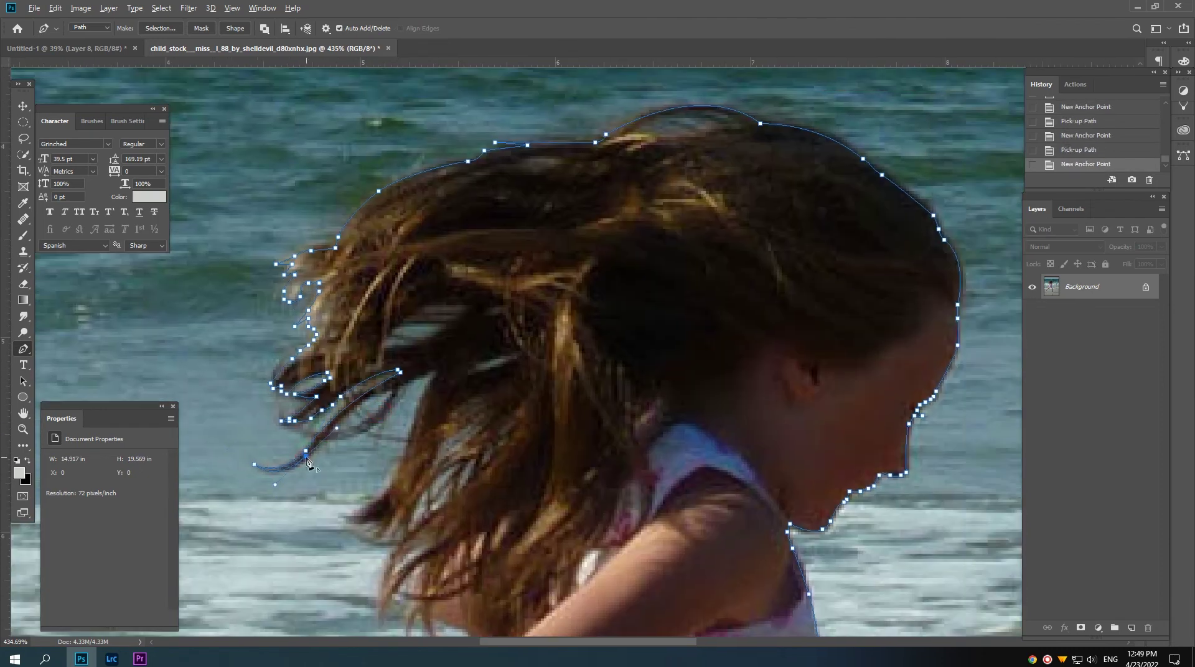
click(403, 461)
click(388, 501)
click(369, 509)
scroll(356, 484, down, 1)
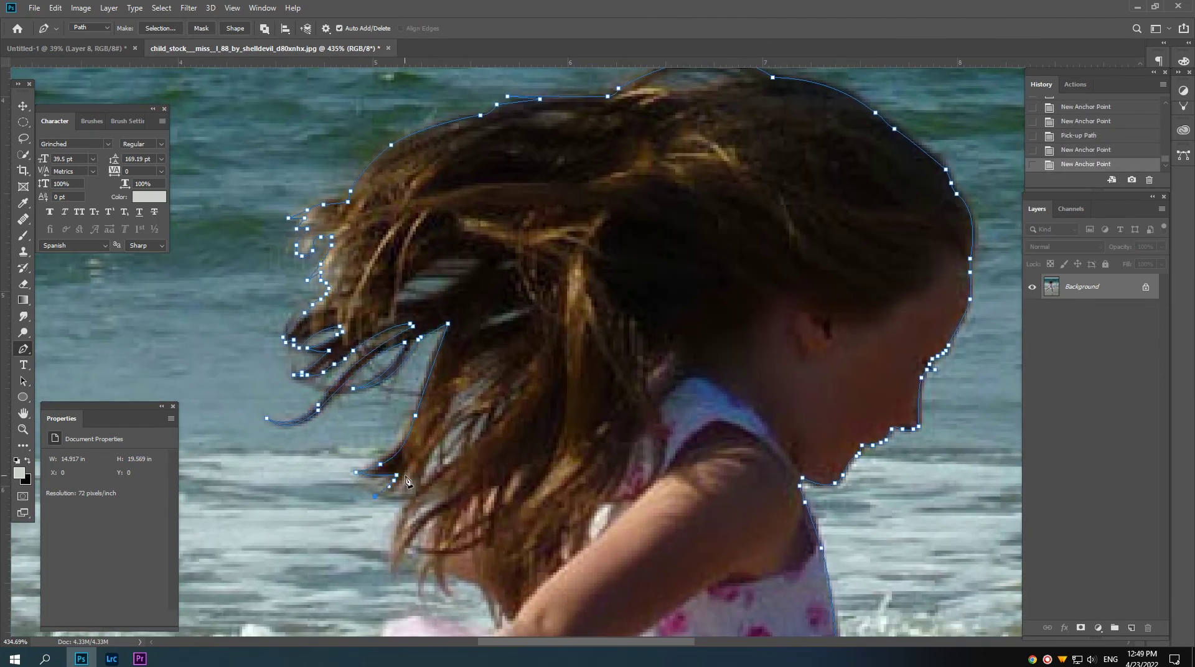
scroll(373, 486, down, 3)
click(423, 476)
click(438, 496)
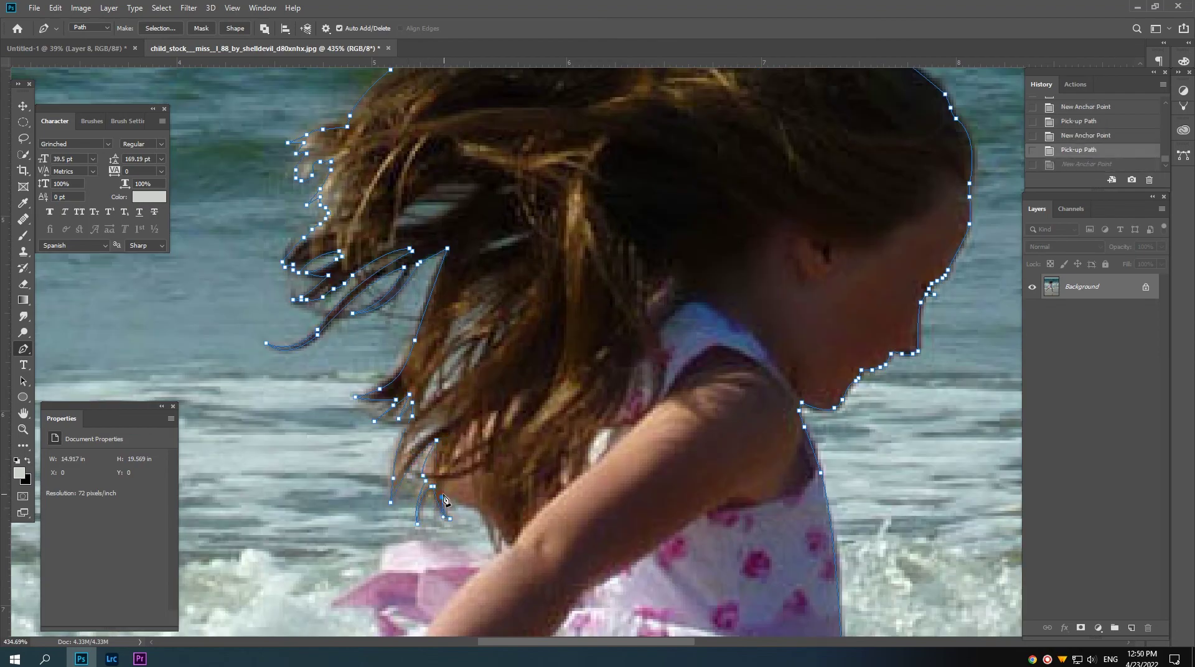
scroll(473, 473, down, 5)
- Trace the arm, dress hem and front foot to complete the outline
mouse_move(297, 622)
mouse_down()
mouse_move(506, 434)
mouse_move(521, 389)
mouse_up()
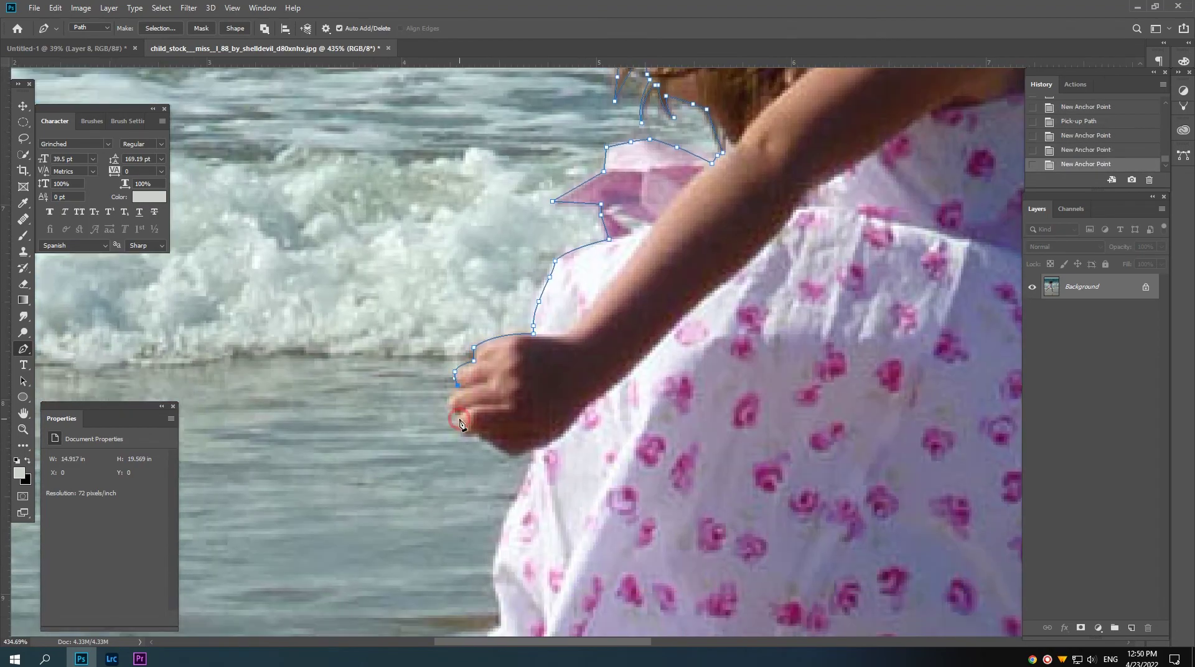
click(464, 430)
scroll(473, 436, down, 5)
click(607, 449)
scroll(595, 457, down, 5)
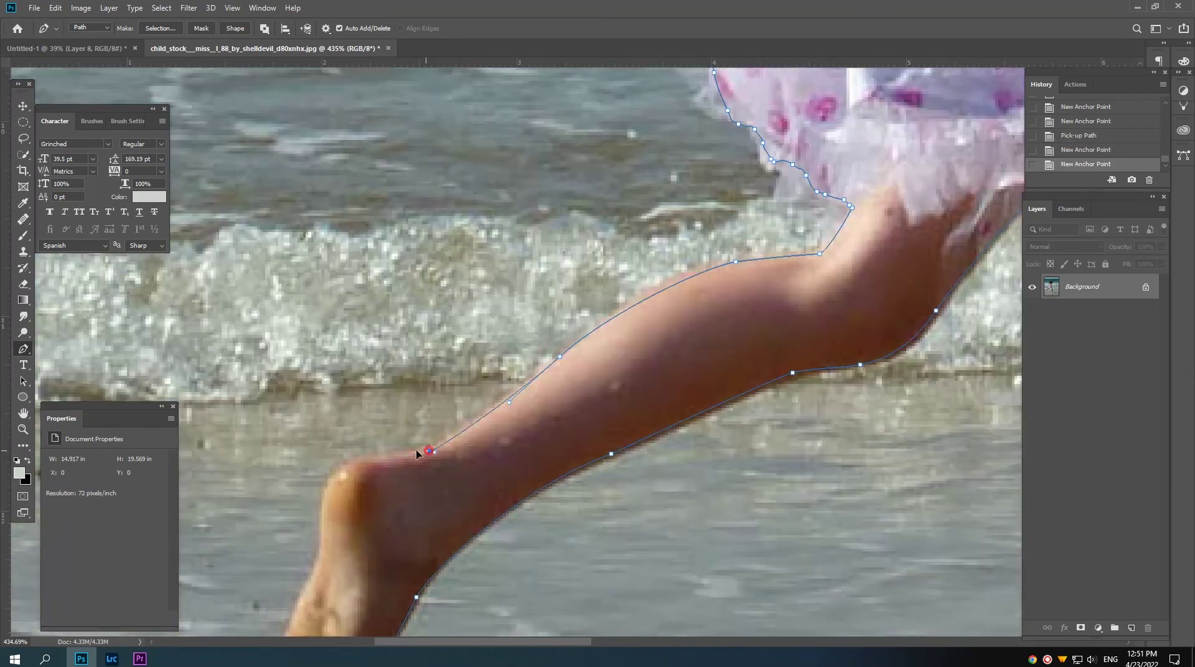
scroll(436, 448, down, 5)
click(348, 424)
scroll(306, 465, up, 2)
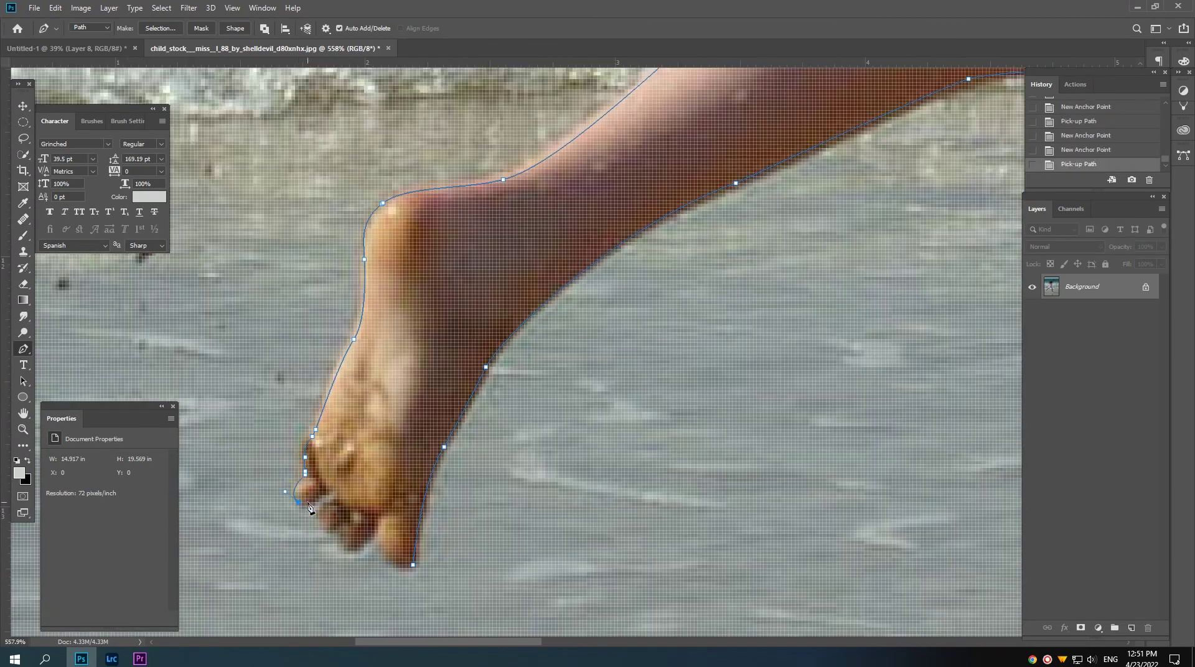
- Add separate closed path pieces for the gap inside the hair and the hair top
click(381, 541)
scroll(382, 541, up, 10)
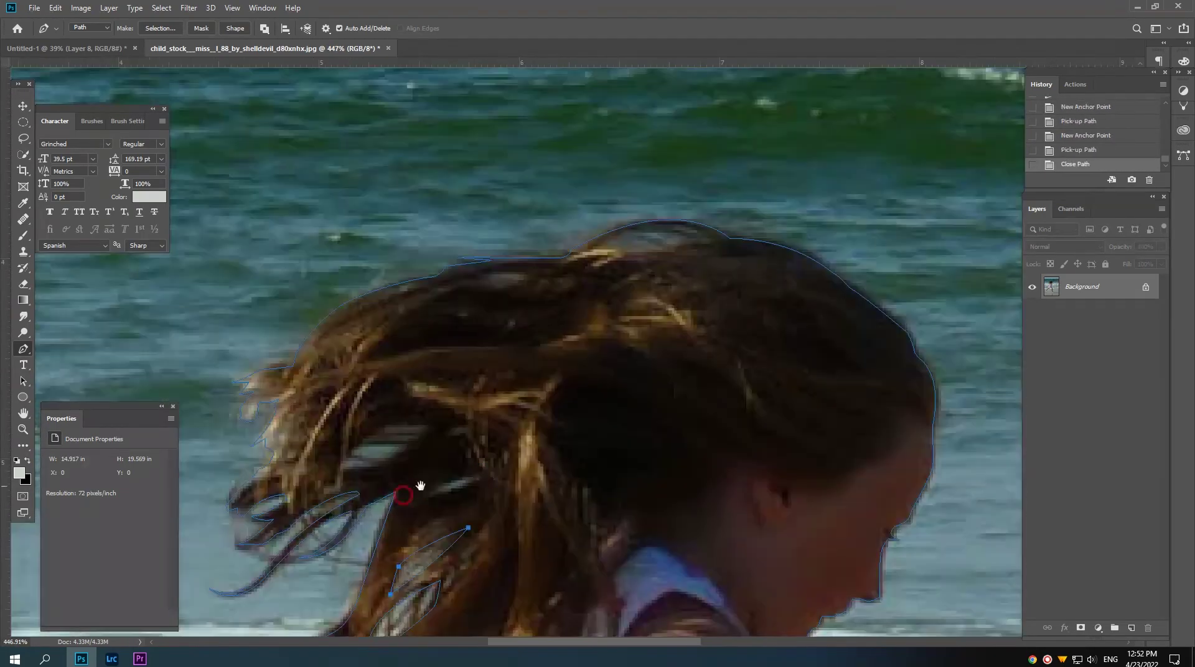
click(432, 495)
scroll(341, 476, up, 5)
click(373, 380)
scroll(459, 397, right, 5)
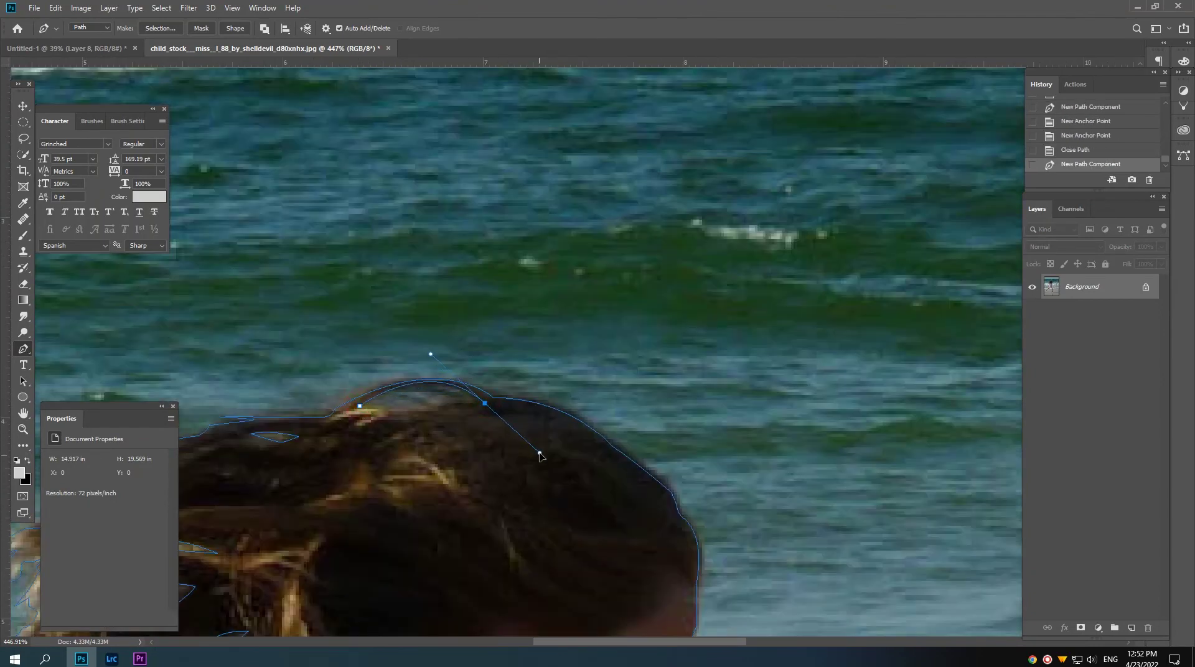
drag(539, 446, 539, 451)
alt+click(485, 405)
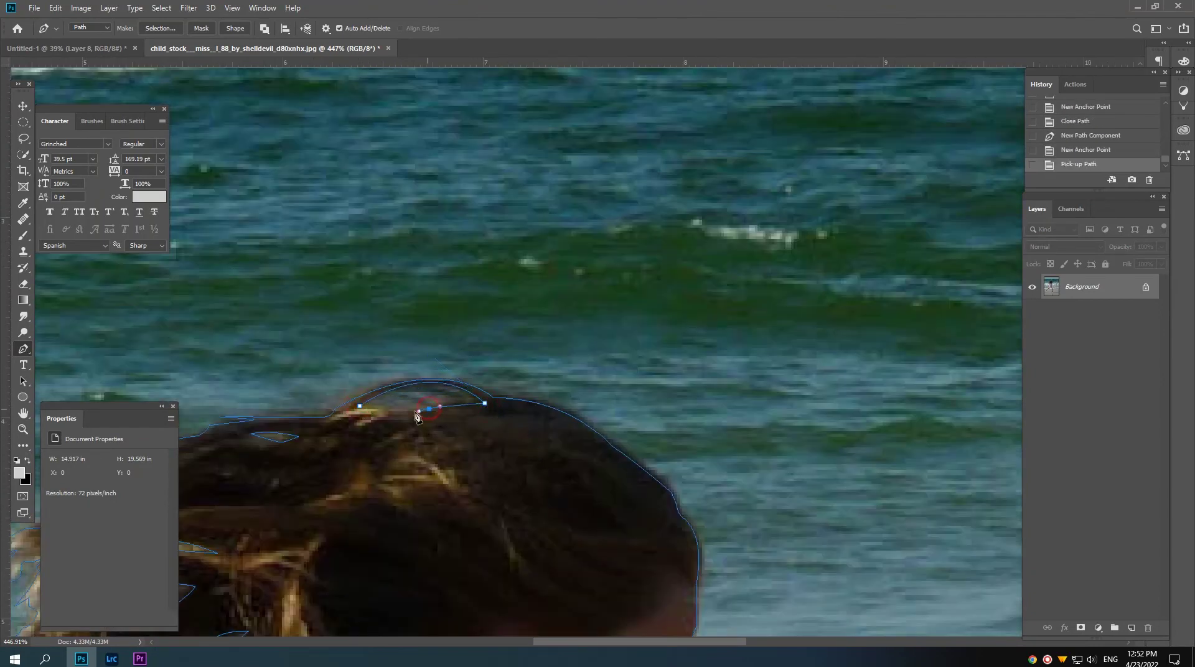
drag(418, 417, 380, 422)
click(370, 408)
scroll(374, 429, down, 5)
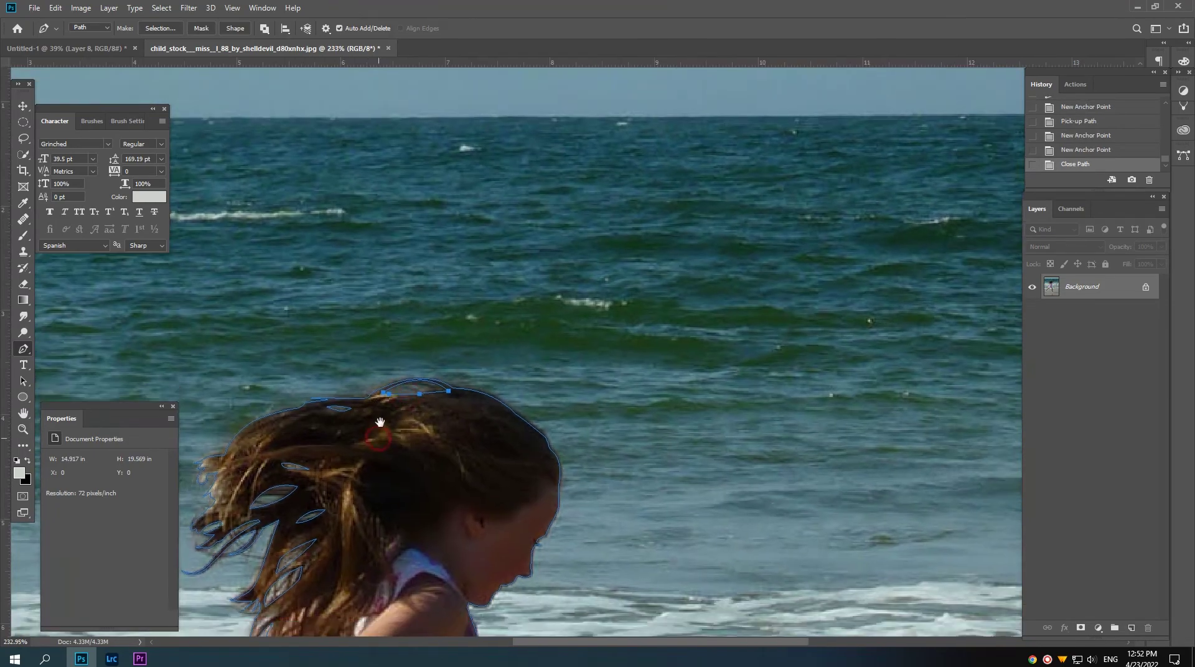
scroll(379, 423, down, 2)
scroll(380, 422, down, 1)
scroll(380, 422, down, 3)
scroll(372, 403, down, 1)
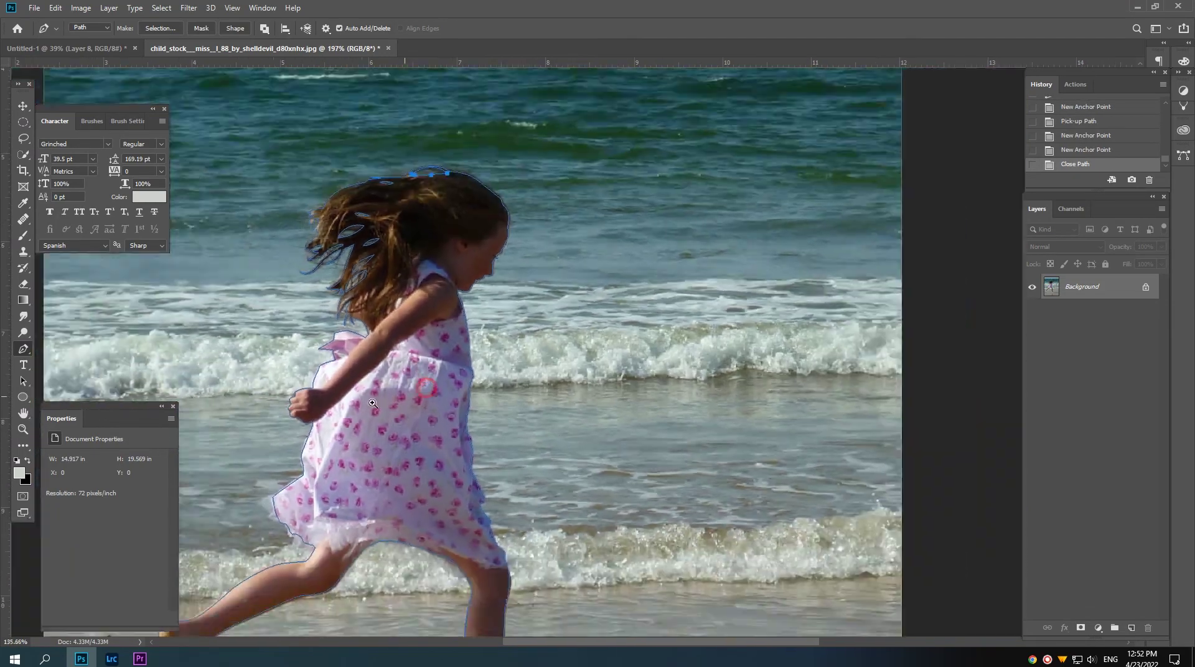
scroll(372, 403, down, 3)
scroll(374, 407, down, 2)
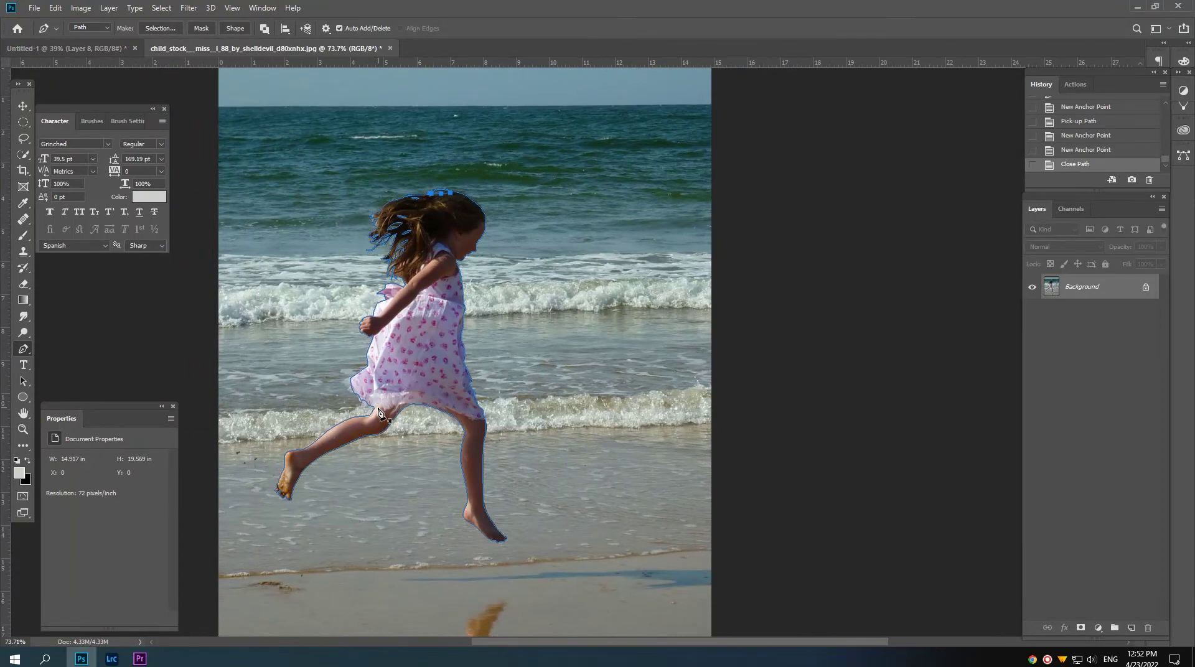
- Turn the path into a selection and mask out the beach around the girl
key(ctrl+Return)
click(1080, 627)
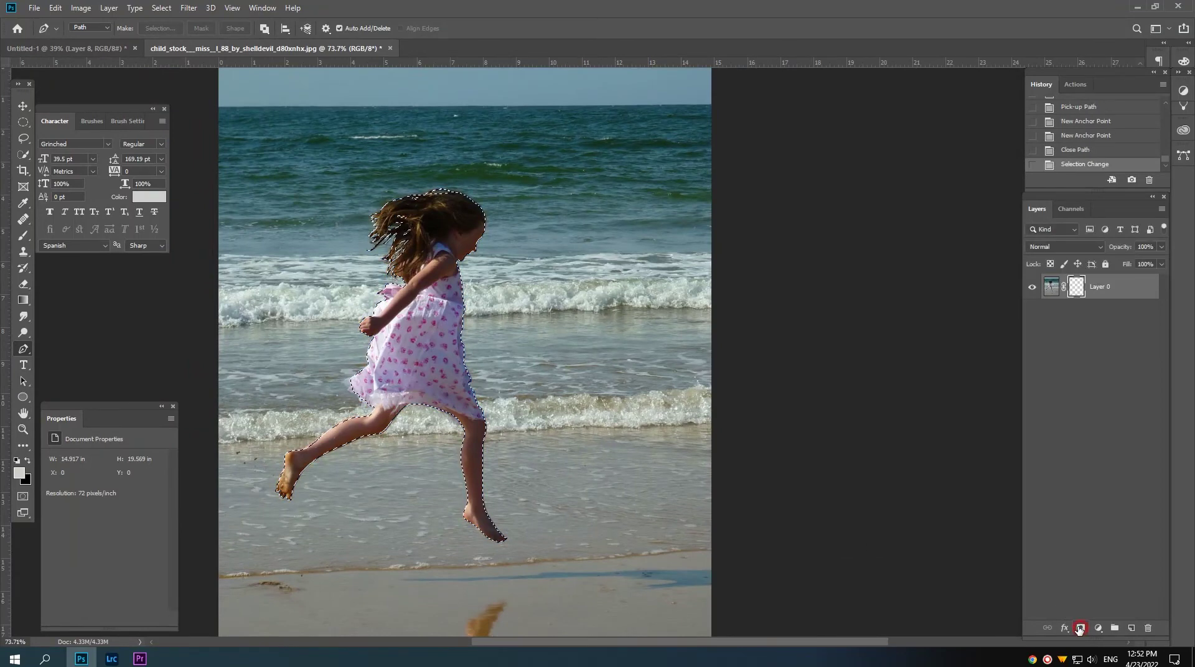
key(v)
scroll(479, 433, up, 1)
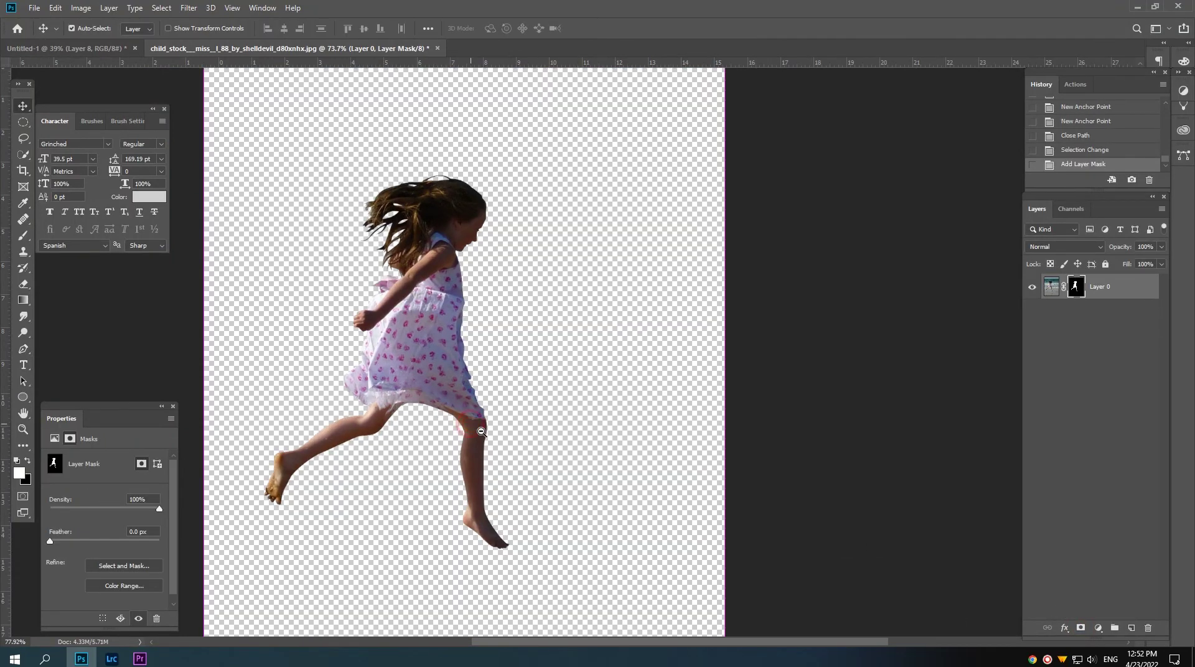
right_click(1090, 301)
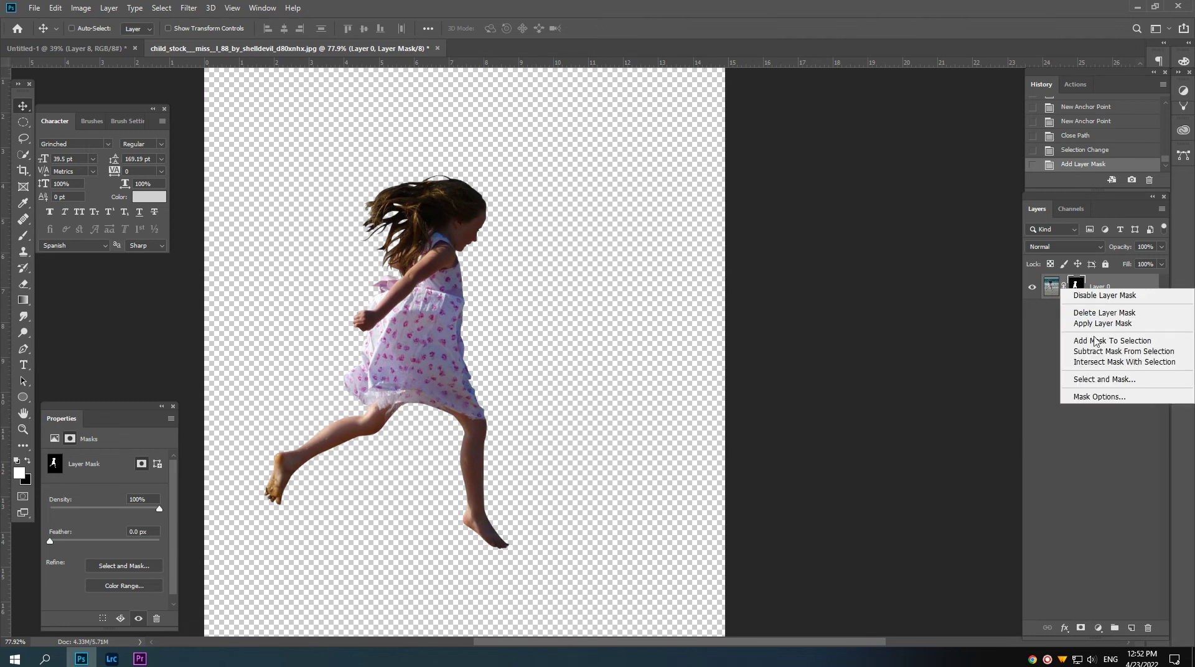
- Refine the girl's layer mask in Select and Mask with a 1 px edge radius
click(1093, 376)
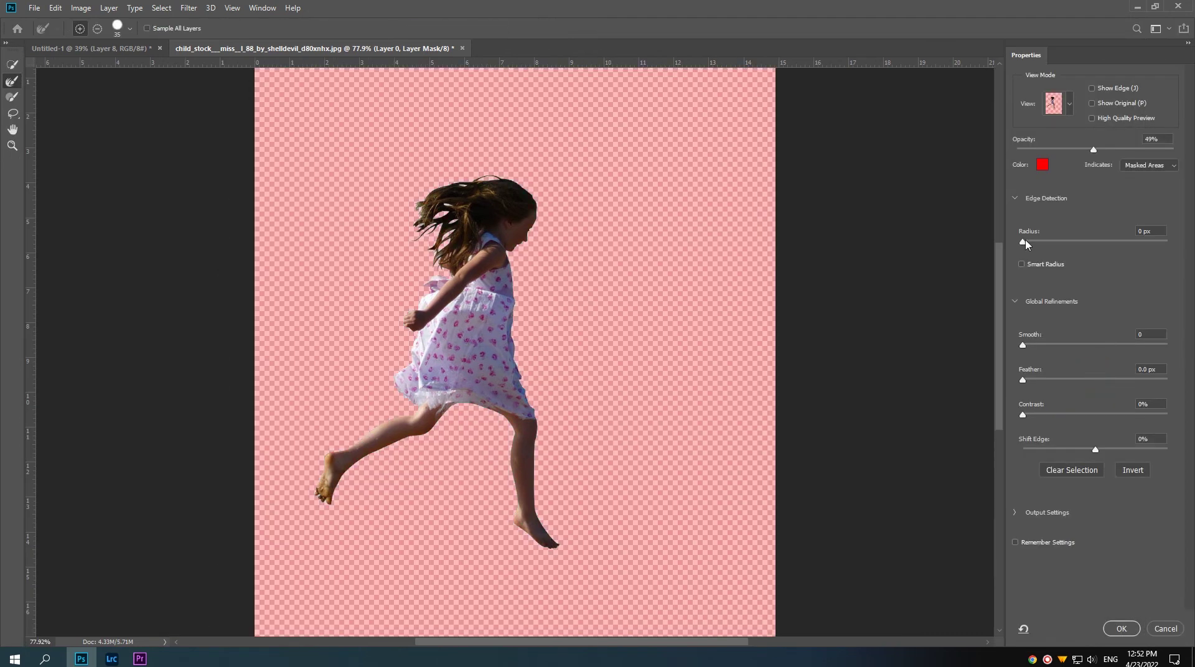
drag(1023, 241, 1028, 241)
scroll(478, 223, up, 4)
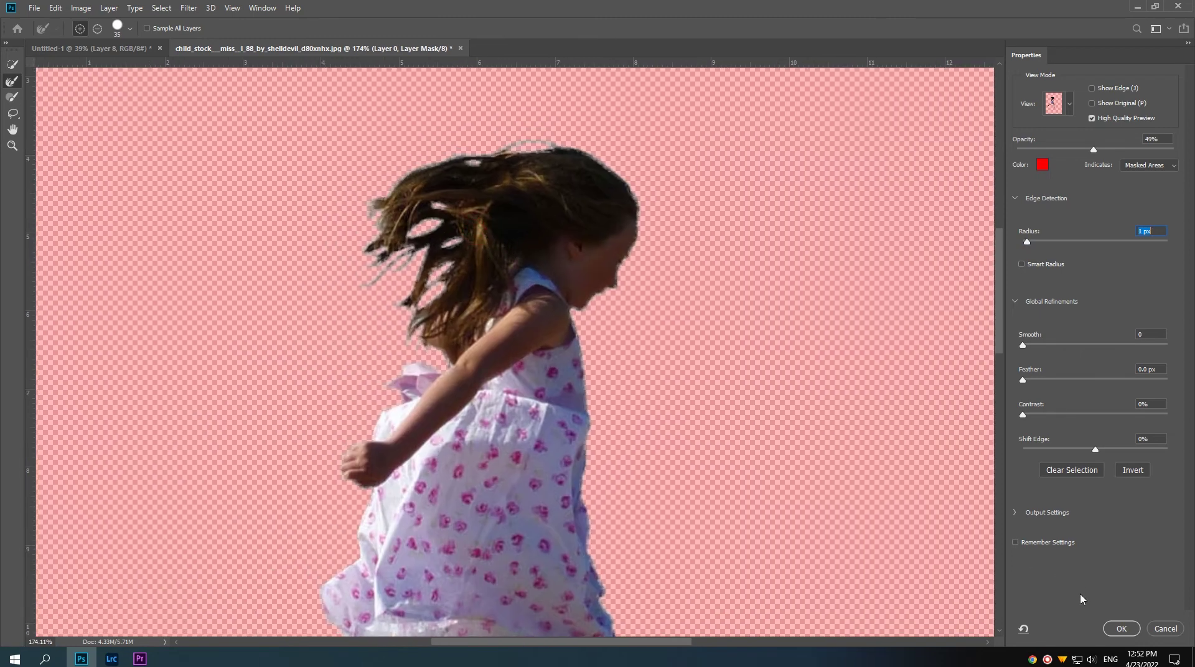
click(1120, 629)
scroll(640, 475, down, 4)
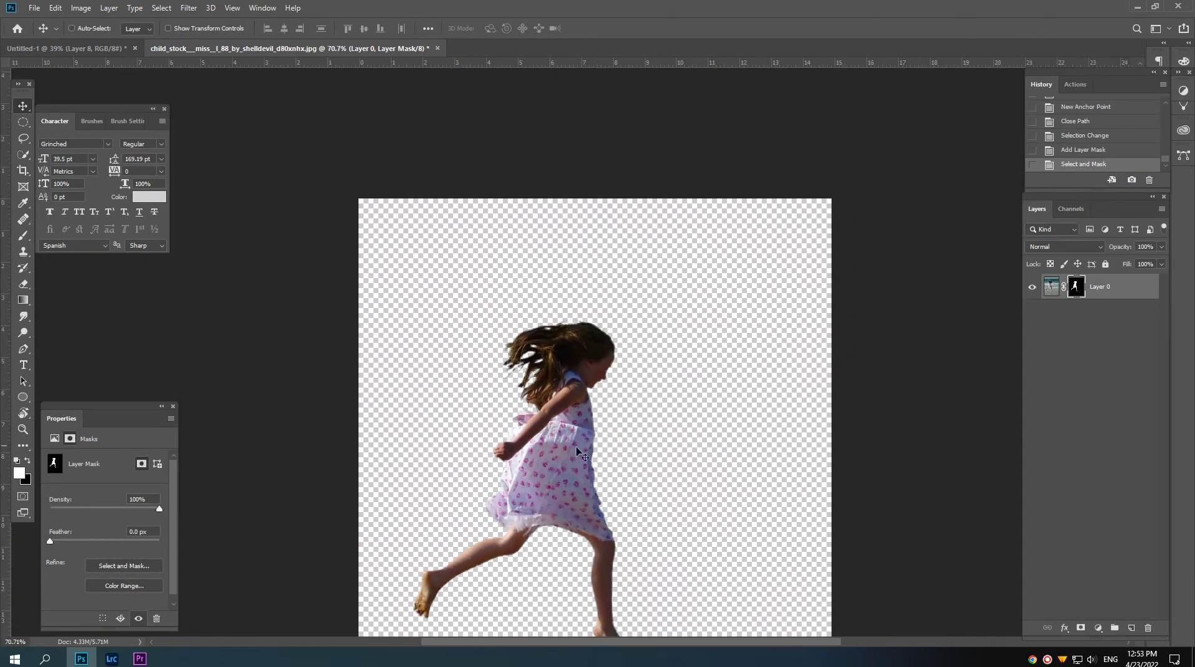
- Convert the girl's layer to a smart object and drag her into the Untitled-1 desert composite
scroll(597, 454, down, 2)
scroll(598, 454, down, 1)
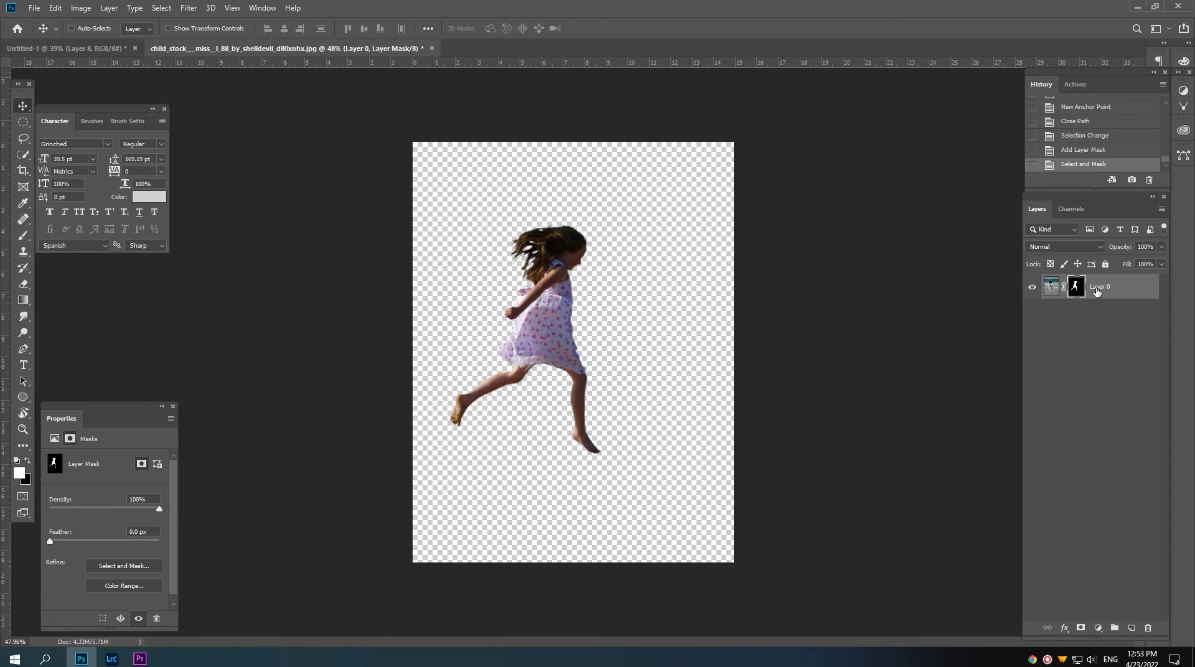
right_click(1096, 292)
click(977, 292)
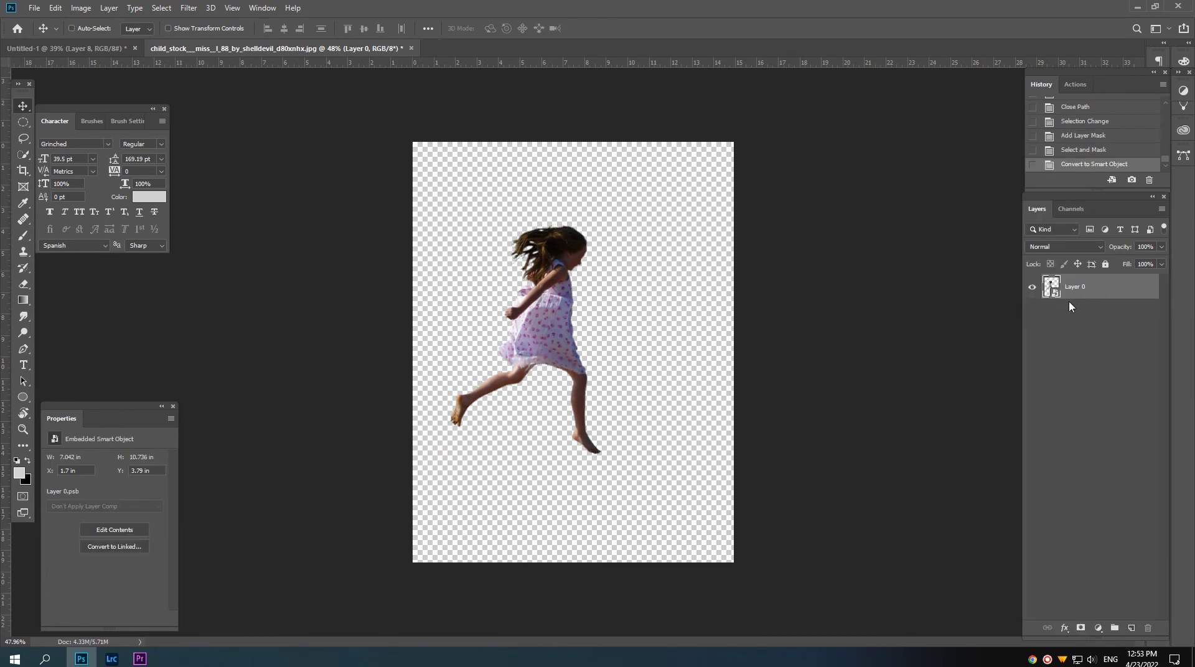
mouse_move(1073, 289)
mouse_down()
mouse_move(89, 56)
mouse_move(509, 380)
mouse_move(633, 380)
mouse_up()
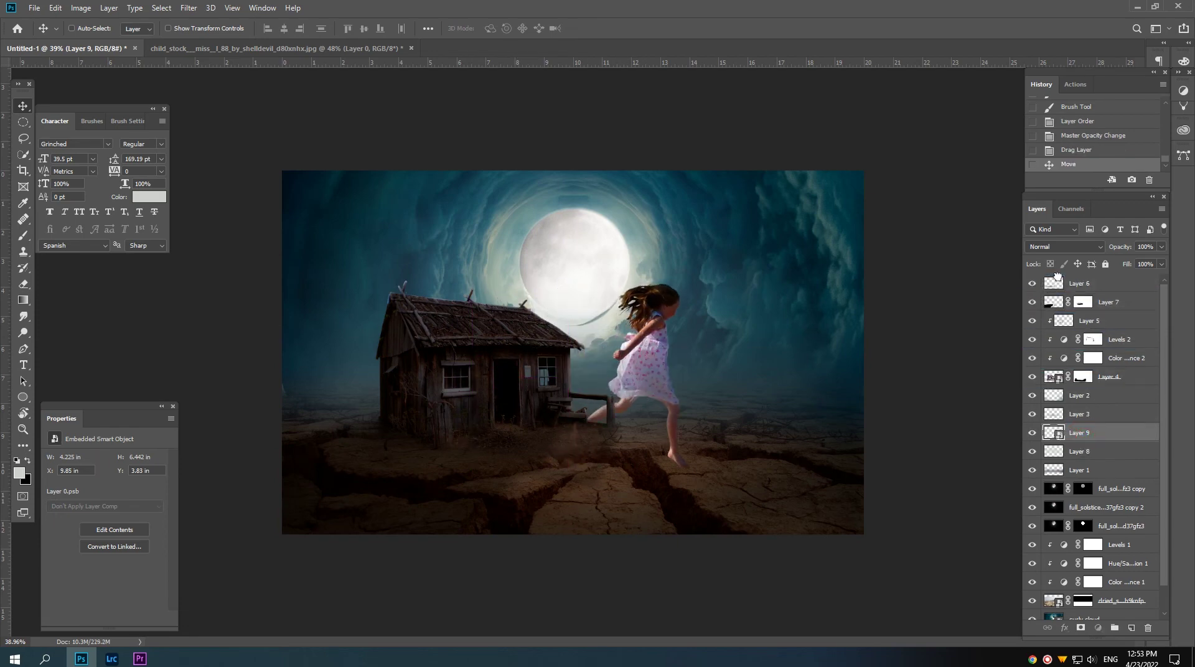
- Move Layer 9 to the top and scale the girl to 45.8%, leaping over the crack beside the shack
drag(1083, 435, 1079, 278)
drag(665, 380, 677, 395)
key(ctrl+t)
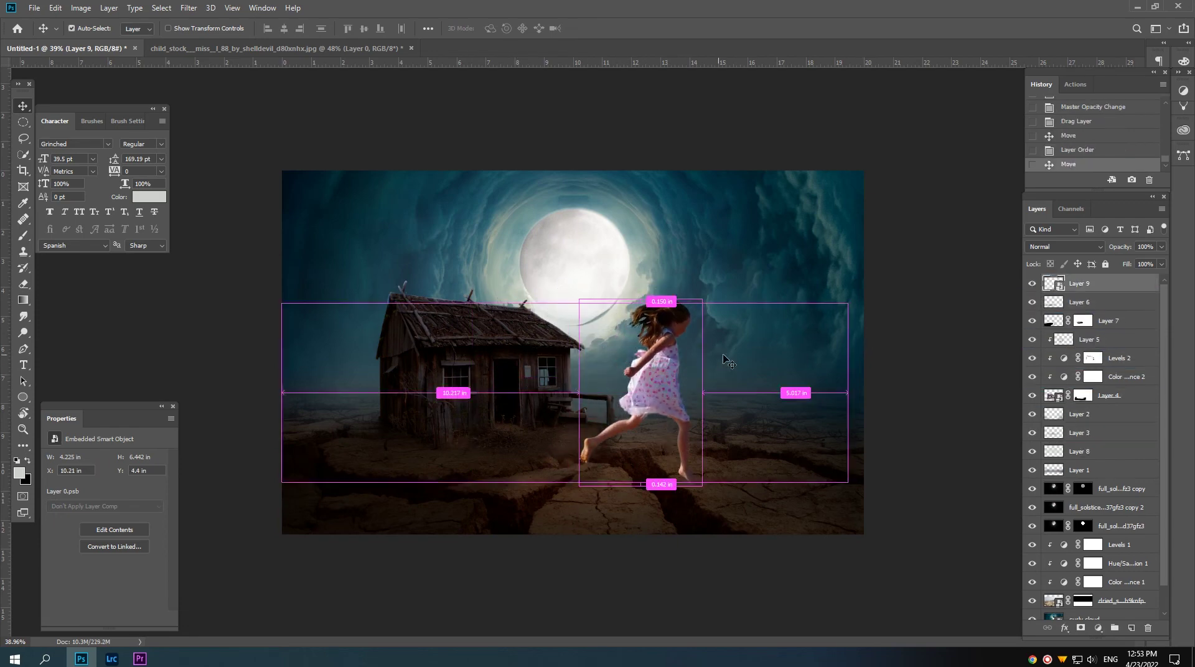
drag(702, 298, 687, 320)
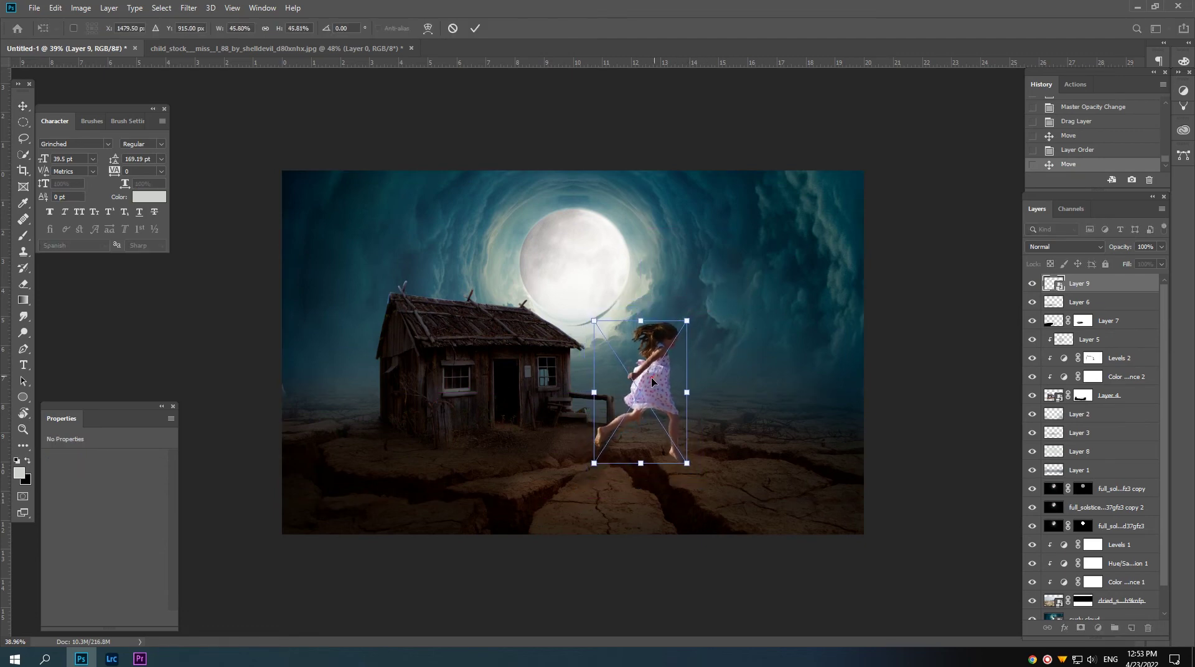
mouse_move(651, 377)
mouse_down()
mouse_move(665, 409)
mouse_move(681, 411)
mouse_move(658, 422)
mouse_move(674, 414)
mouse_up()
key(Return)
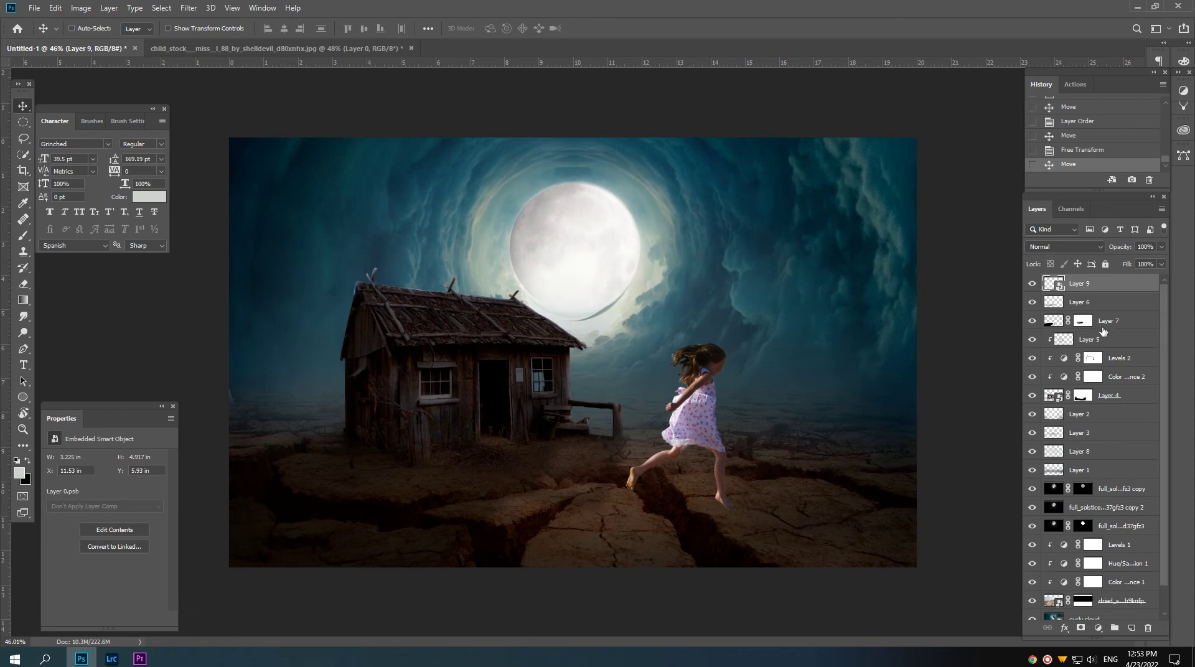
click(1100, 629)
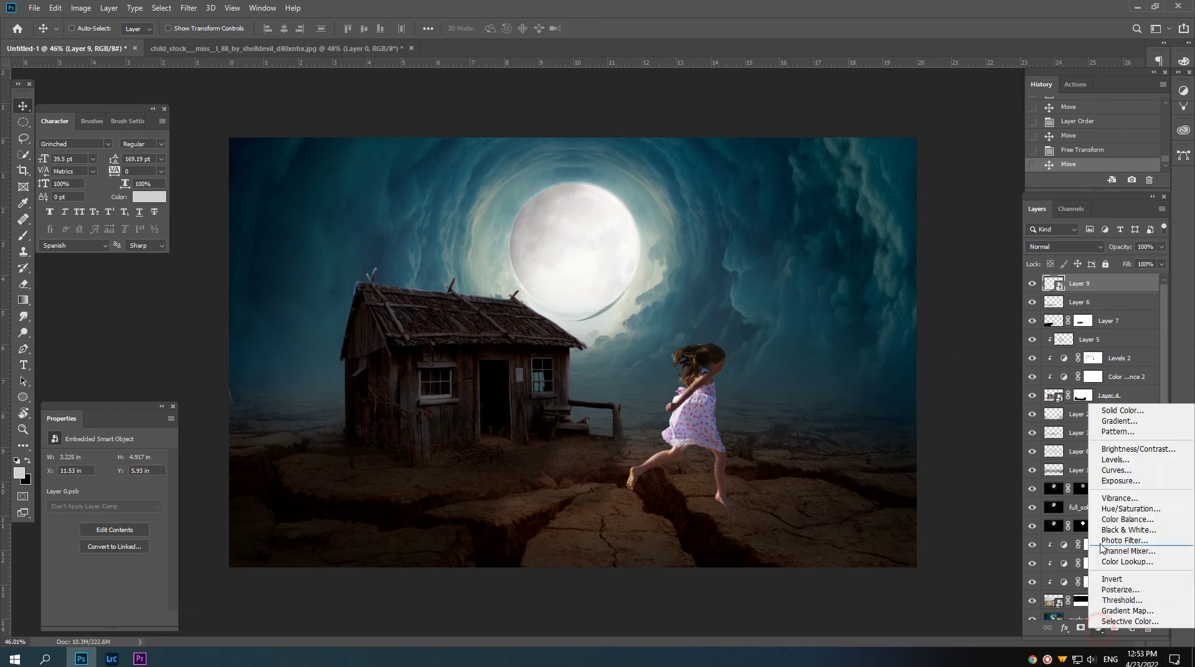
- Add a Levels adjustment clipped to Layer 9 with output white lowered to about 117
click(1117, 466)
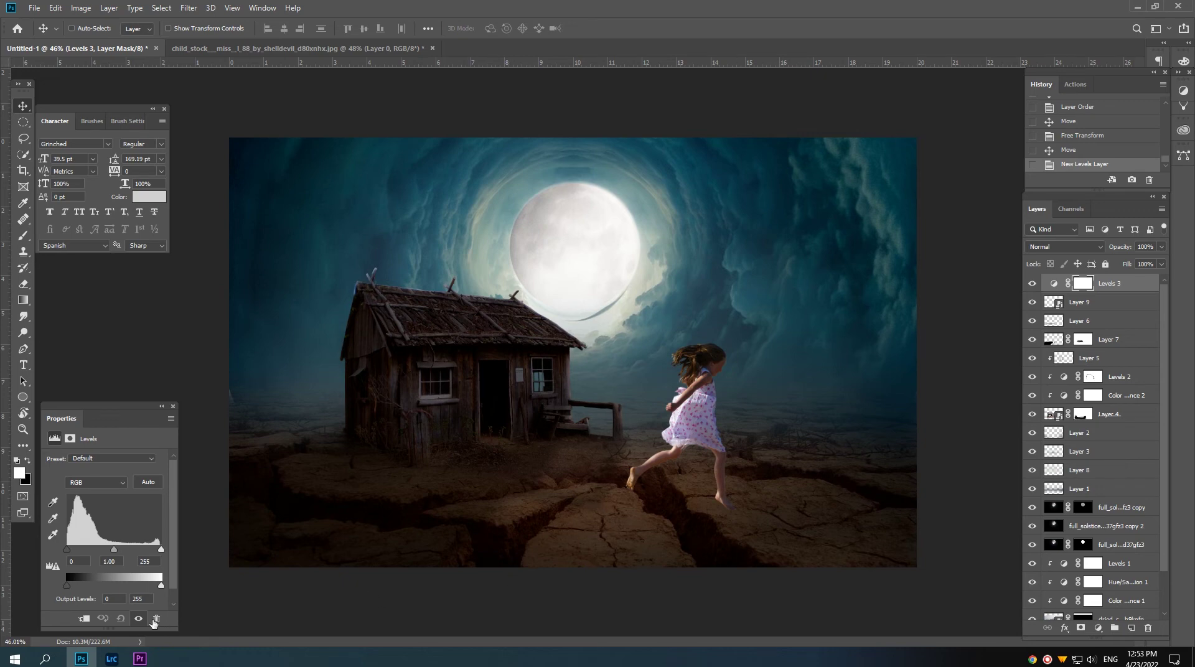
click(87, 618)
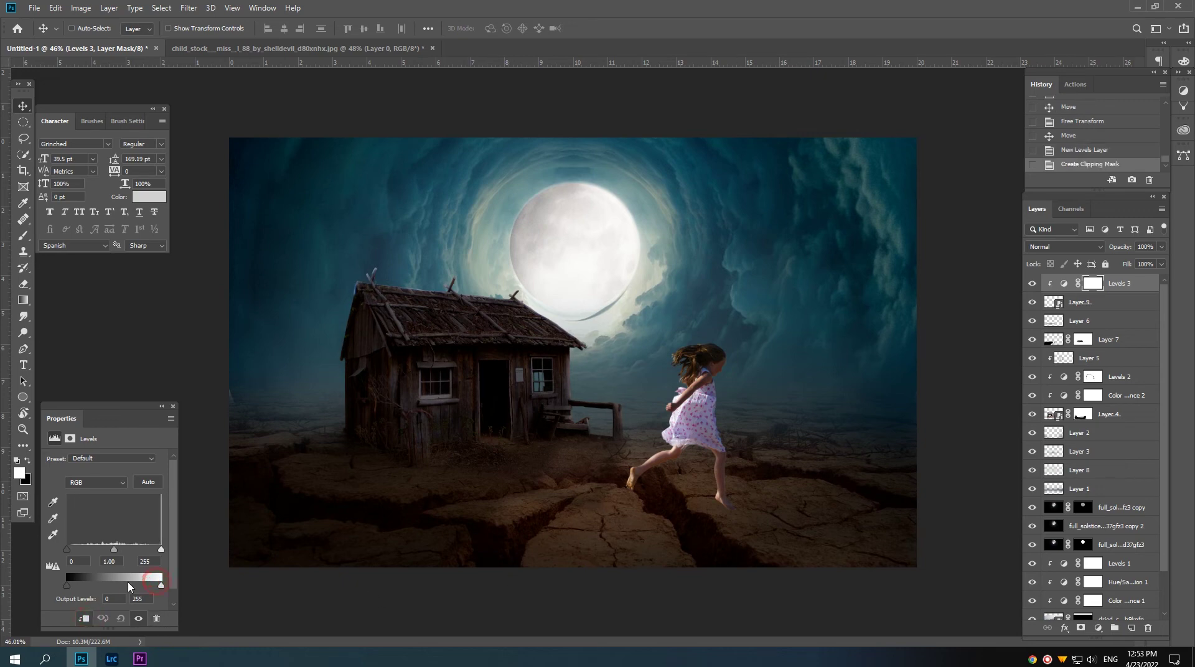
drag(161, 585, 69, 587)
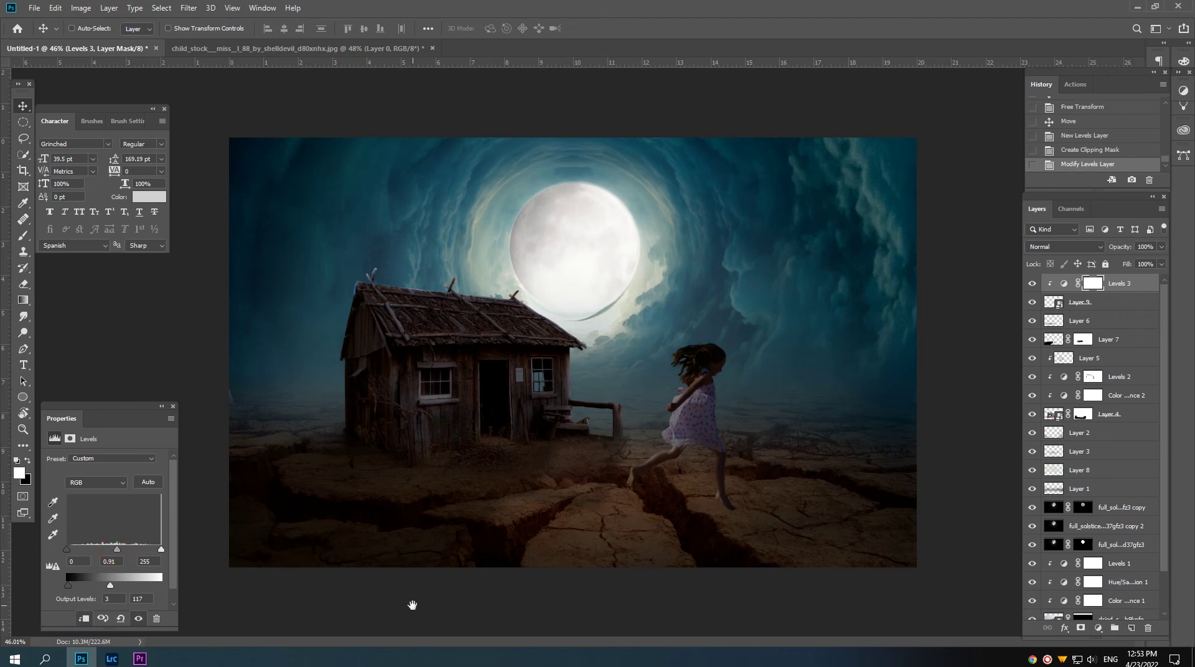
scroll(723, 463, up, 2)
scroll(773, 448, up, 2)
scroll(699, 459, up, 2)
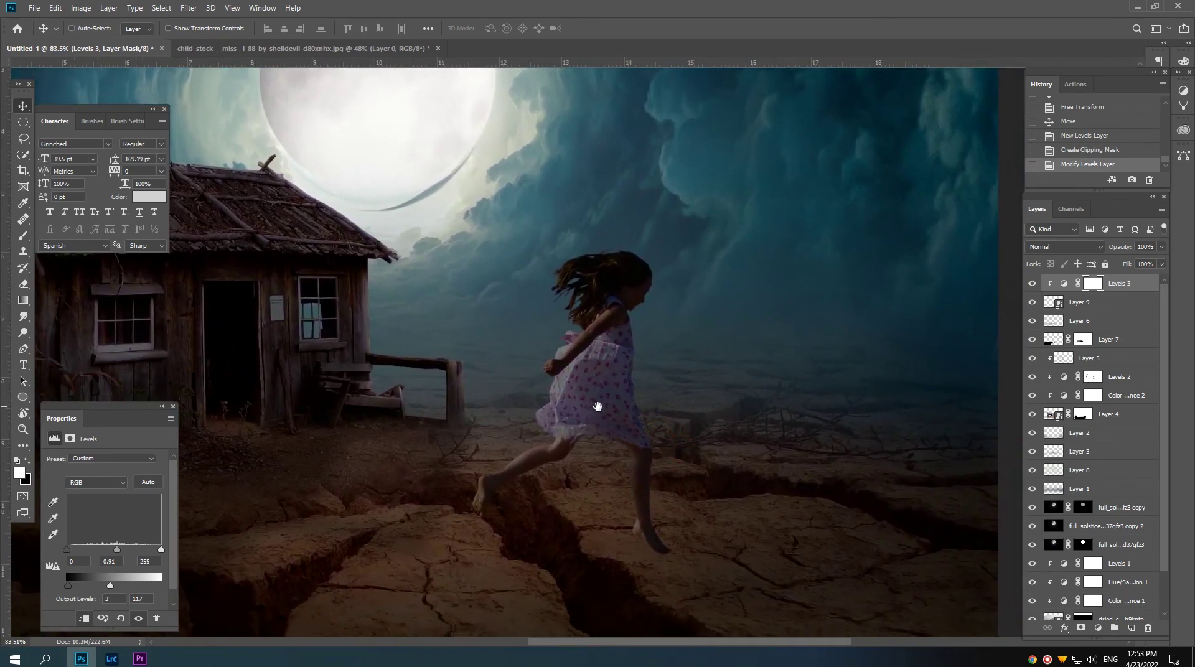
scroll(597, 407, up, 2)
scroll(611, 421, up, 1)
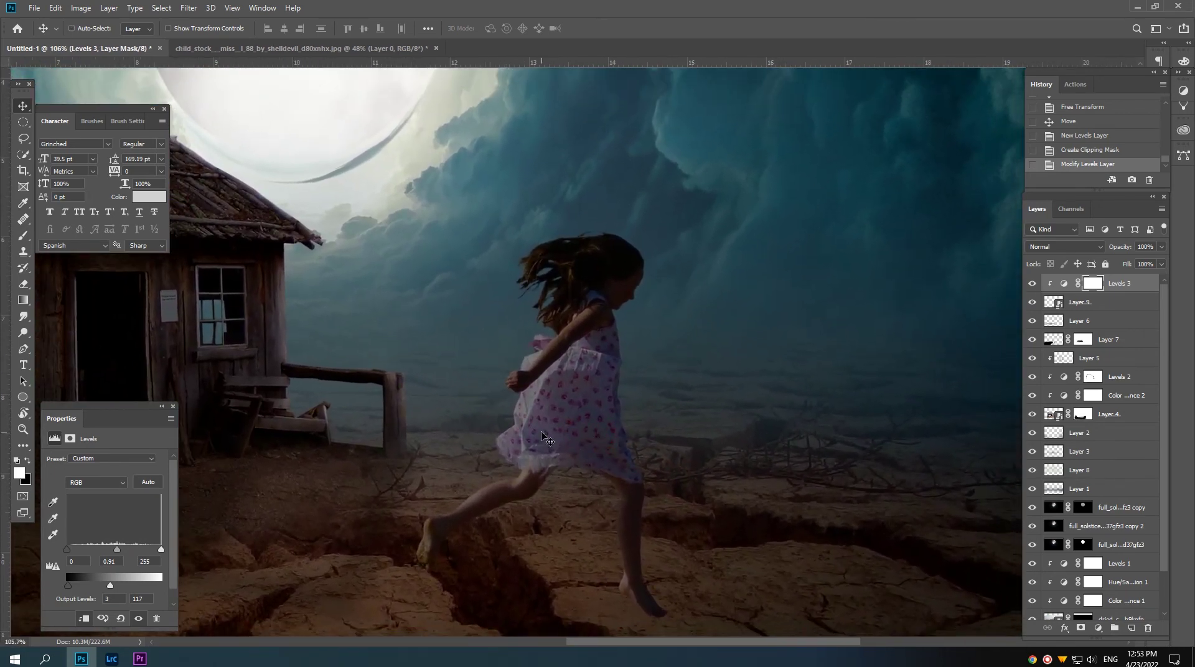
- Set up a small black brush at about 26% opacity for the Levels 3 mask
key(b)
key(x)
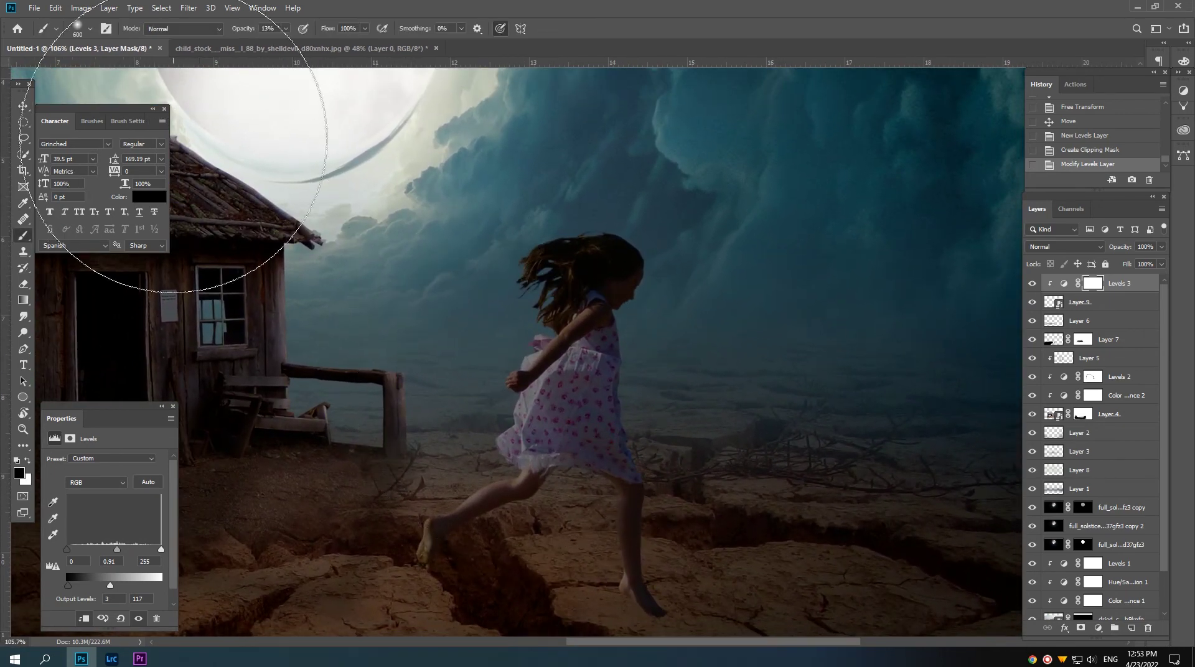
drag(237, 28, 245, 31)
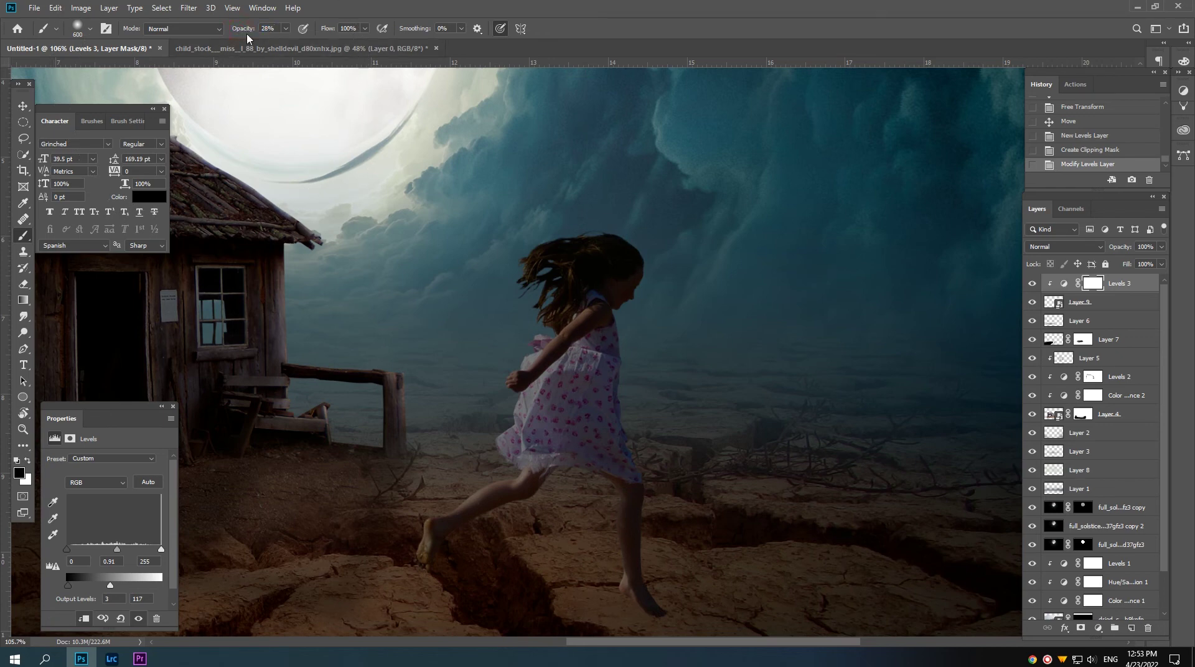
key(bracketleft)
key(bracketleft)
key(bracketleft)
key(bracketleft)
key(bracketleft)
key(bracketleft)
key(bracketleft)
key(bracketleft)
key(bracketleft)
- Paint the Levels 3 mask along the girl's hair, shoulder and dress edges
mouse_move(543, 247)
mouse_down()
mouse_move(512, 266)
mouse_move(624, 234)
mouse_move(560, 244)
mouse_up()
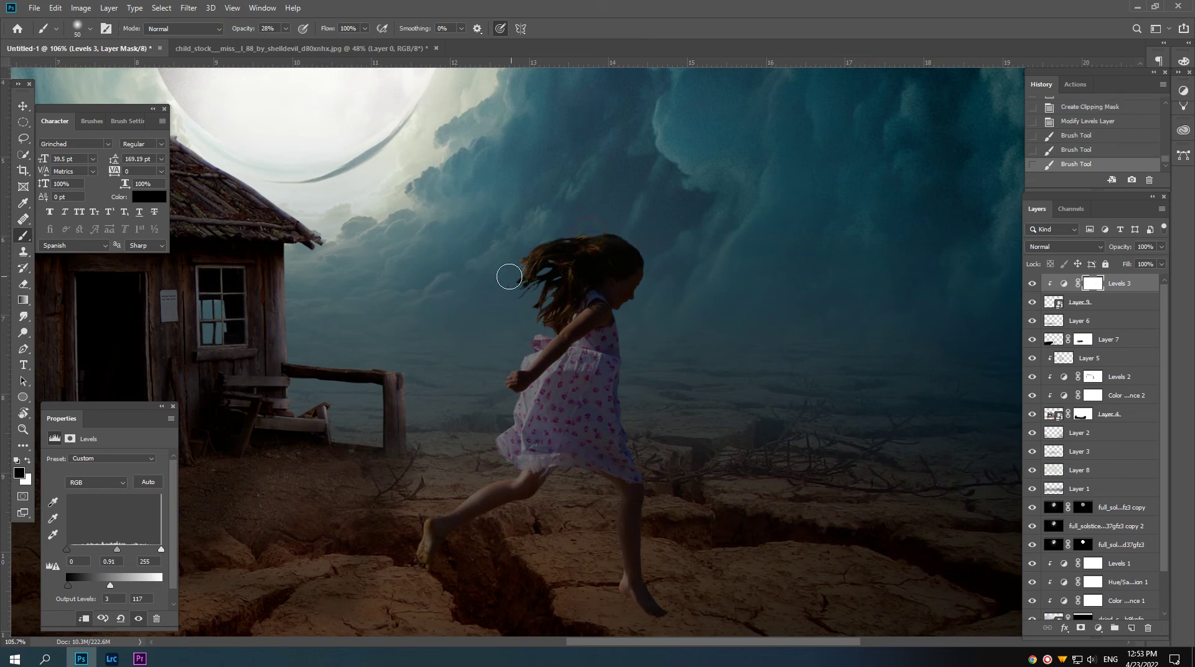
mouse_move(509, 276)
mouse_down()
mouse_move(533, 279)
mouse_move(548, 330)
mouse_move(505, 423)
mouse_up()
key(bracketleft)
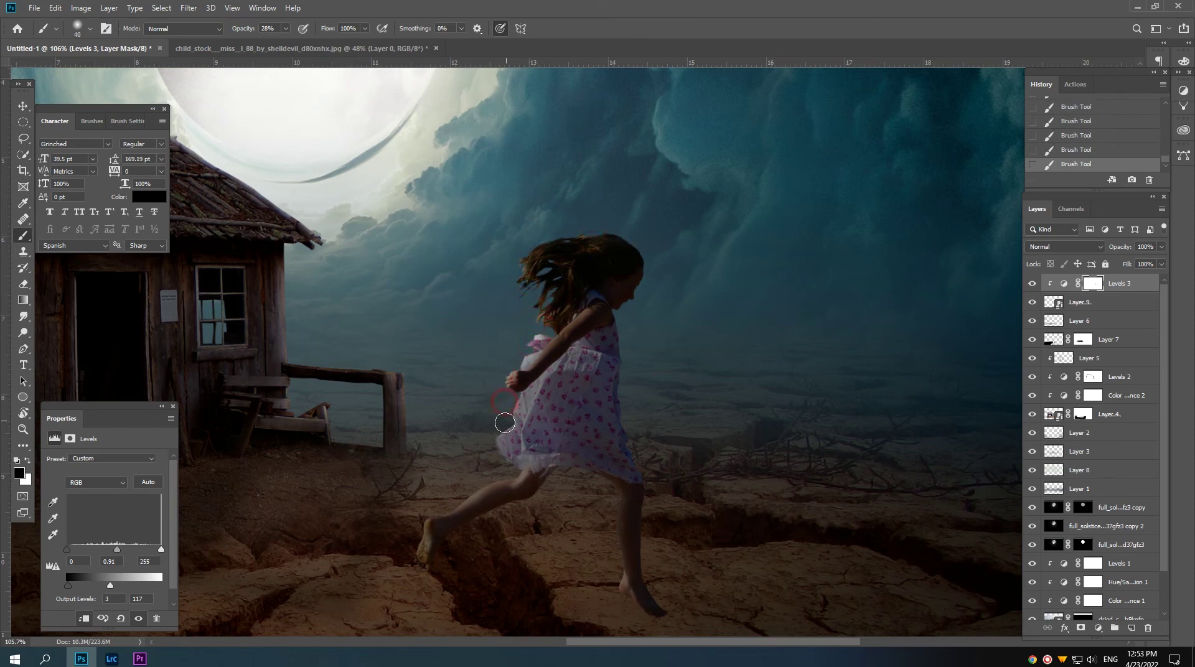
mouse_move(505, 423)
mouse_down()
mouse_move(513, 476)
mouse_move(407, 530)
mouse_up()
key(bracketleft)
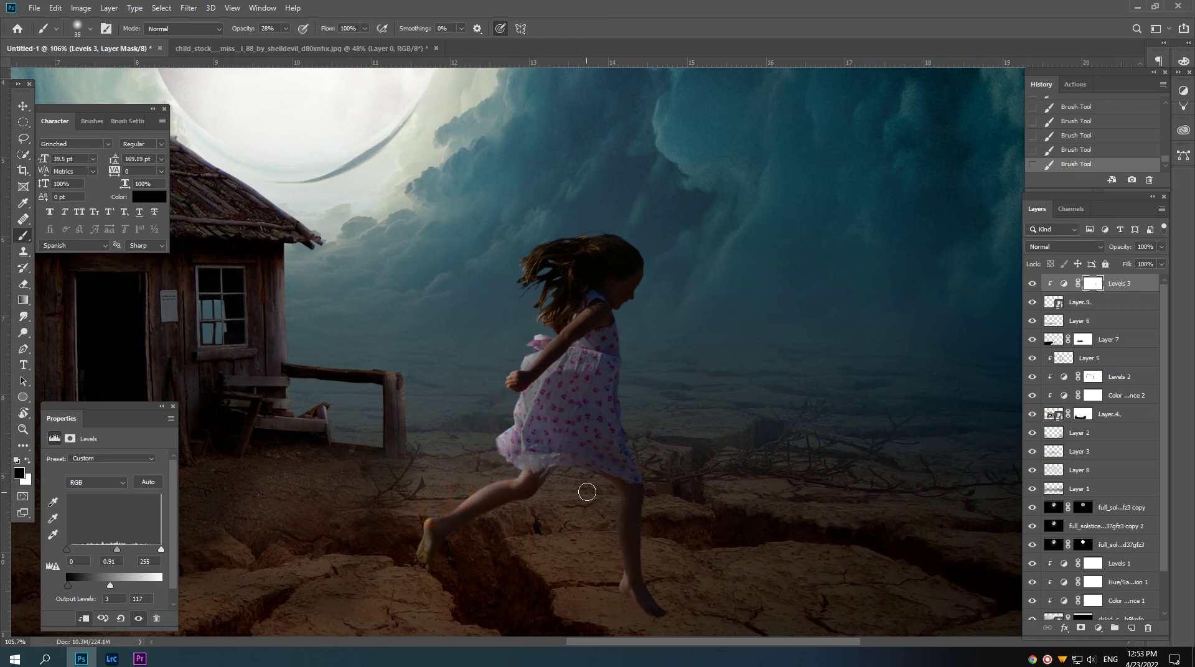
mouse_move(587, 492)
mouse_down()
mouse_move(602, 485)
mouse_move(614, 510)
mouse_move(608, 553)
mouse_up()
- Paint the mask along the girl's neck and zoom around to check the result
scroll(608, 553, up, 3)
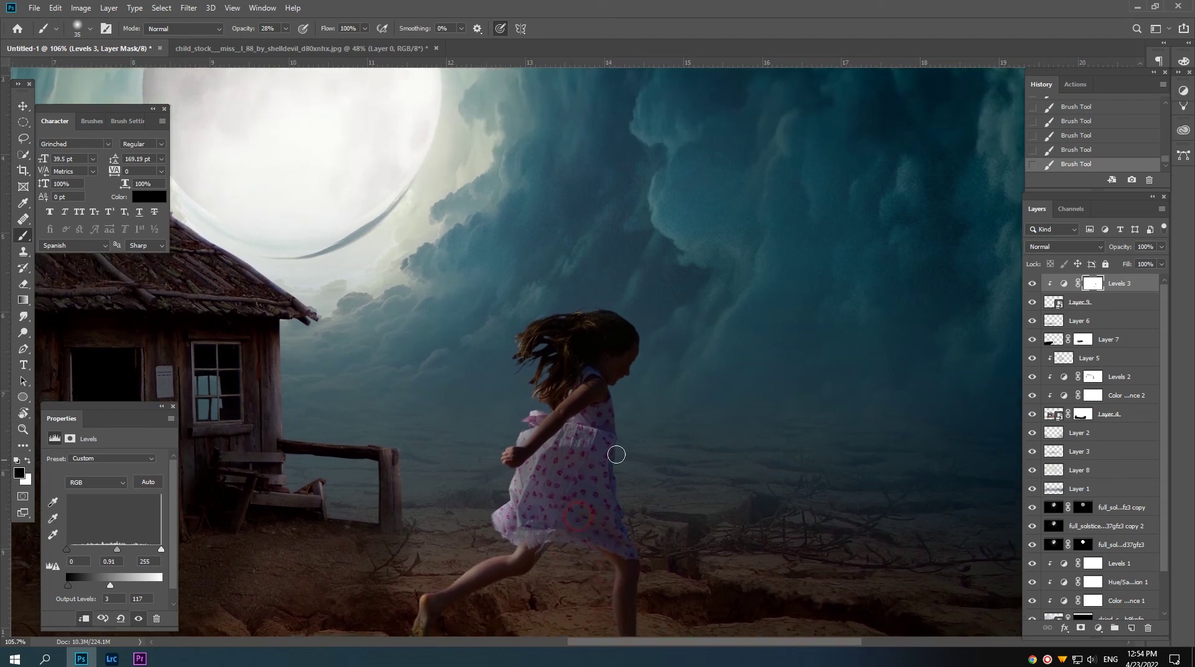
mouse_move(650, 357)
mouse_down()
mouse_move(634, 372)
mouse_move(633, 317)
mouse_up()
scroll(535, 394, down, 5)
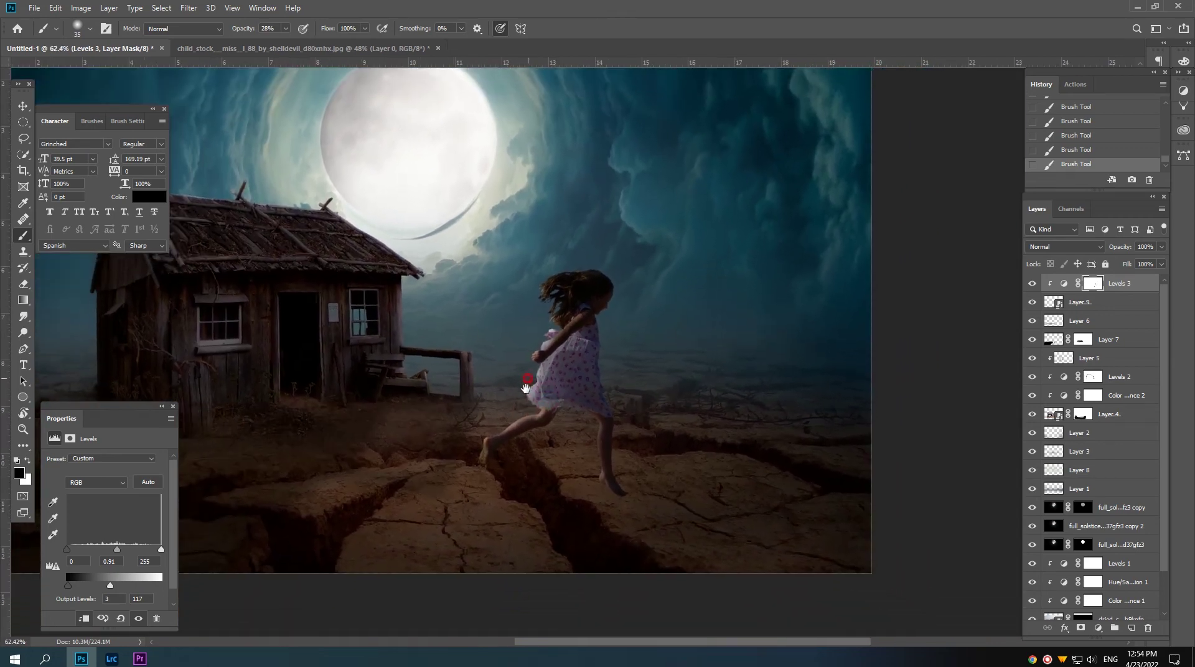
scroll(526, 387, up, 1)
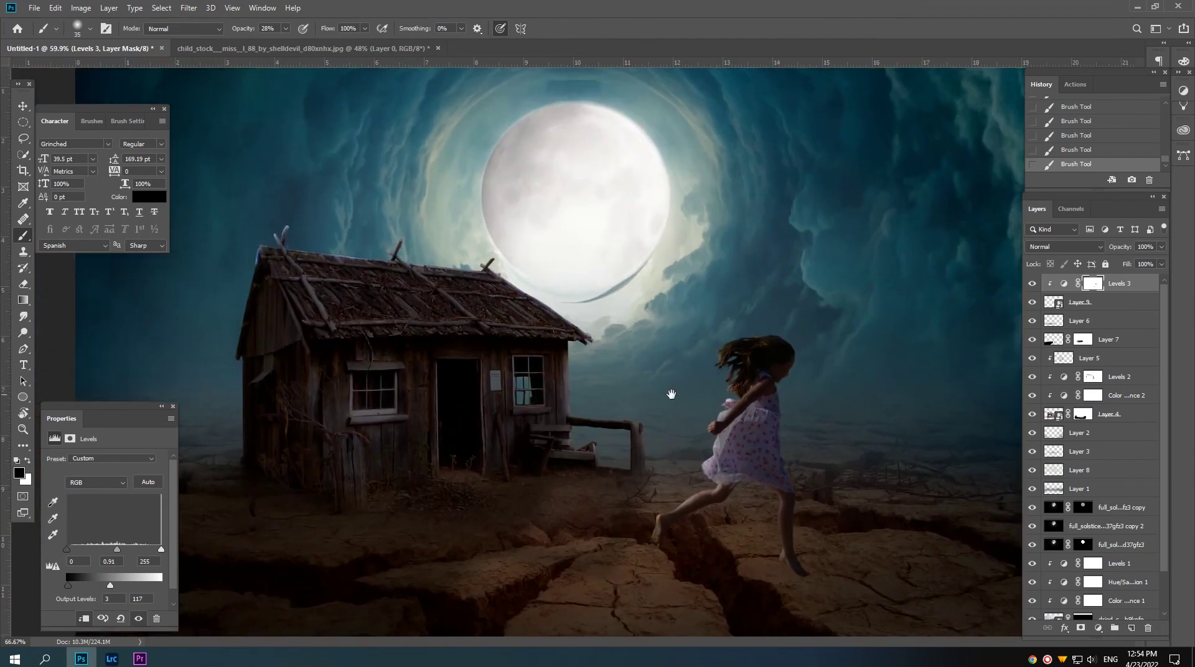
scroll(672, 398, down, 1)
scroll(675, 404, down, 1)
scroll(688, 417, up, 1)
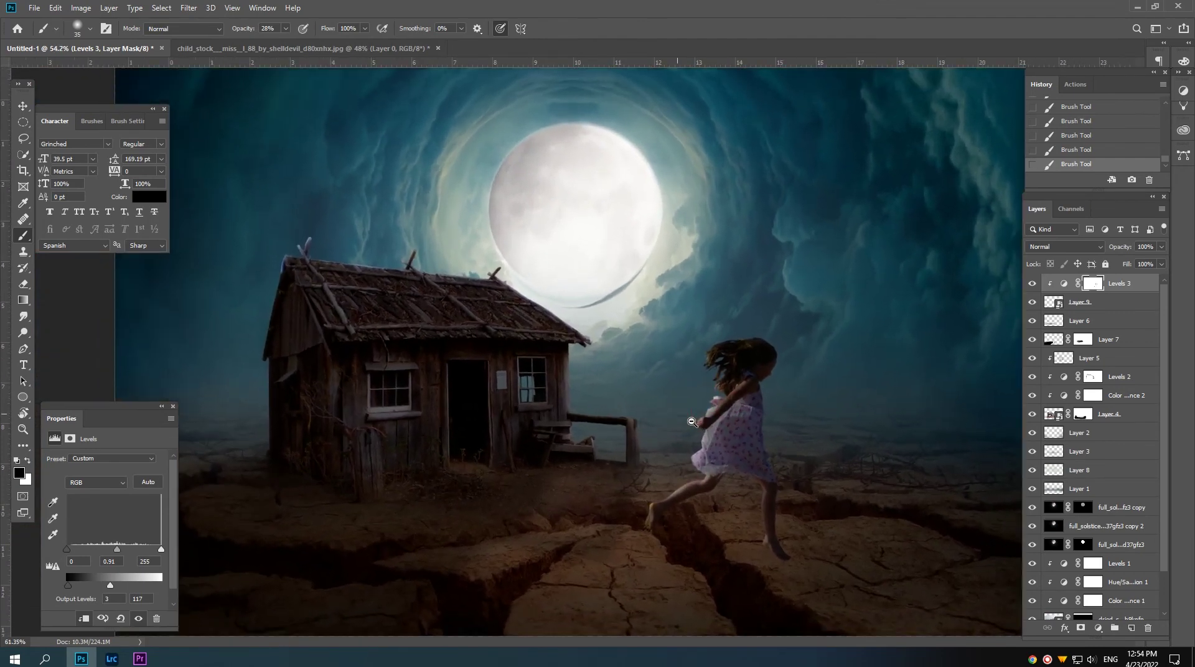
scroll(690, 421, down, 1)
scroll(725, 349, up, 7)
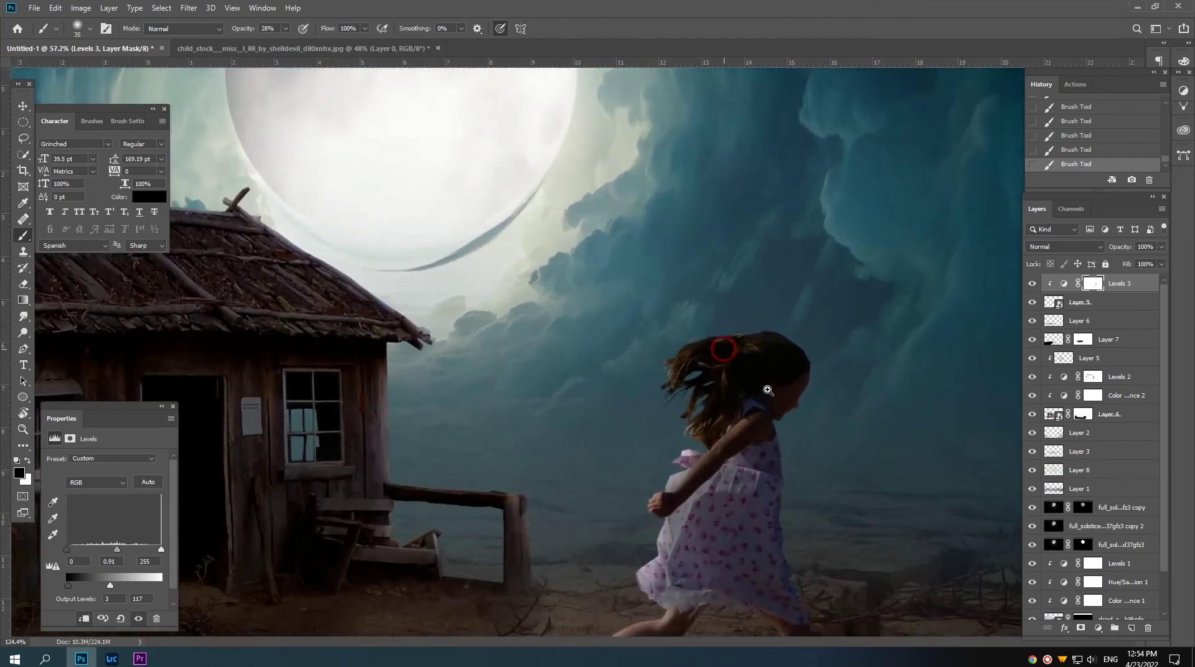
scroll(768, 390, up, 5)
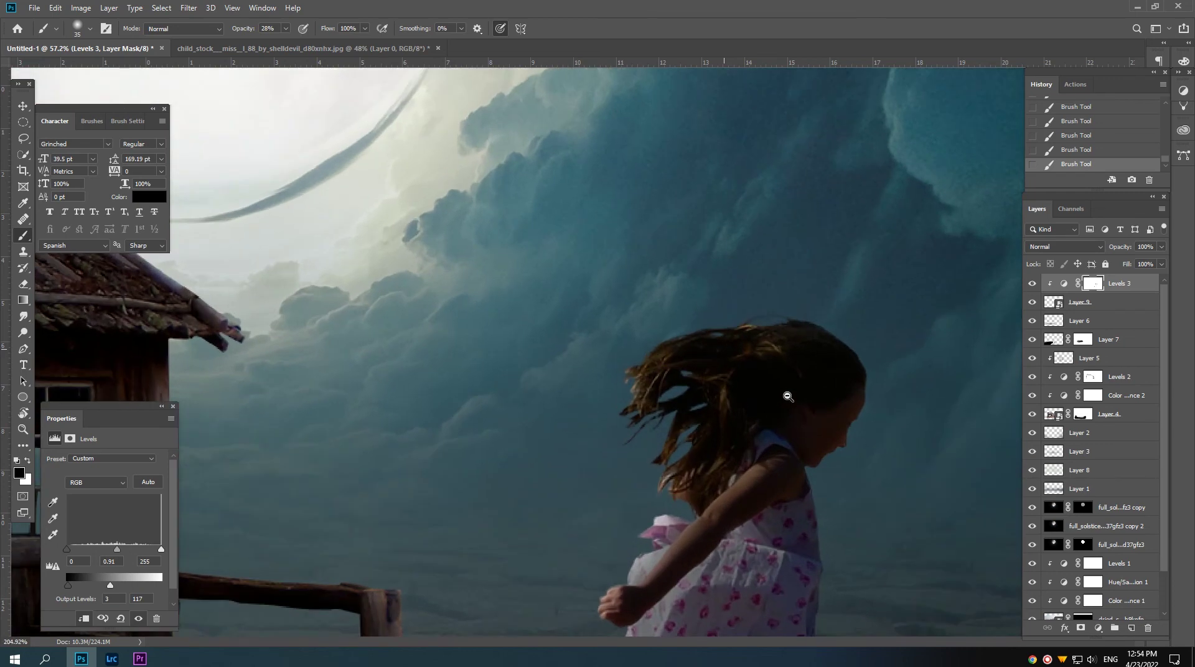
scroll(787, 396, down, 8)
scroll(753, 401, down, 4)
scroll(737, 404, down, 1)
scroll(726, 406, down, 1)
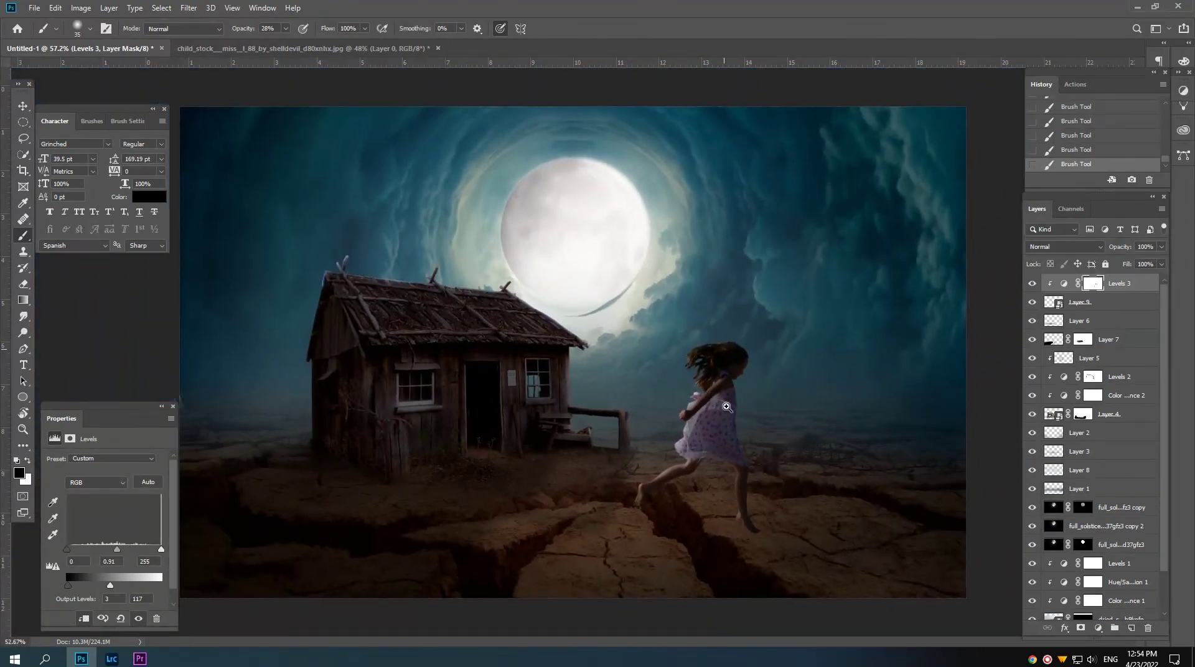
scroll(726, 407, down, 1)
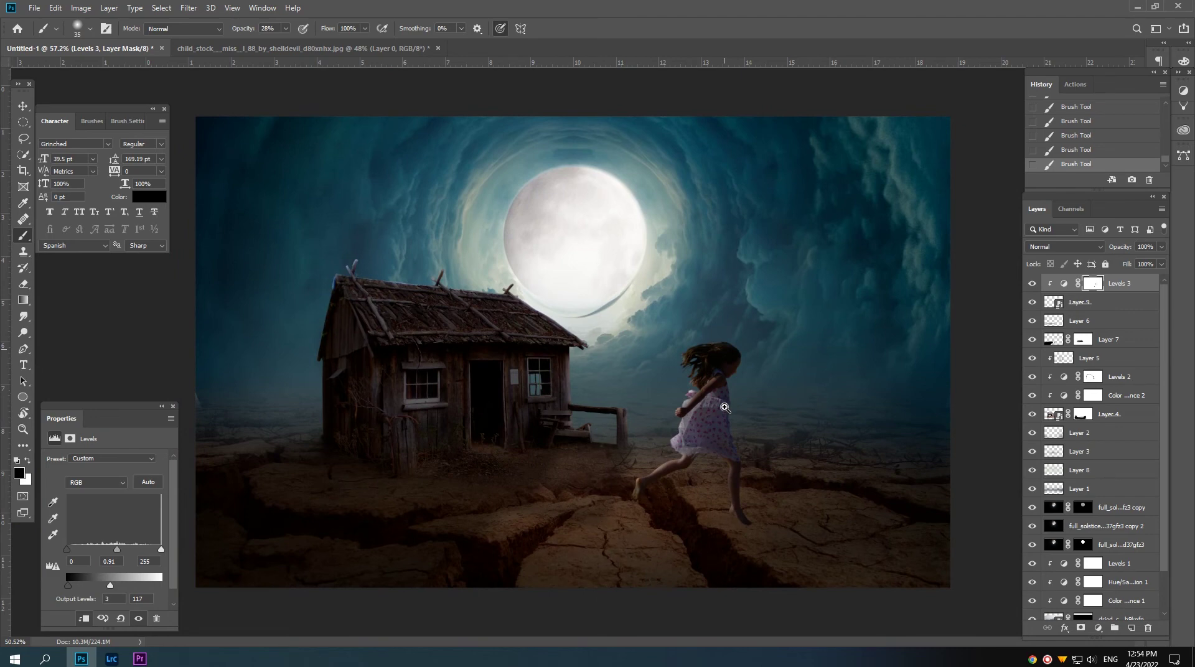
scroll(724, 407, down, 1)
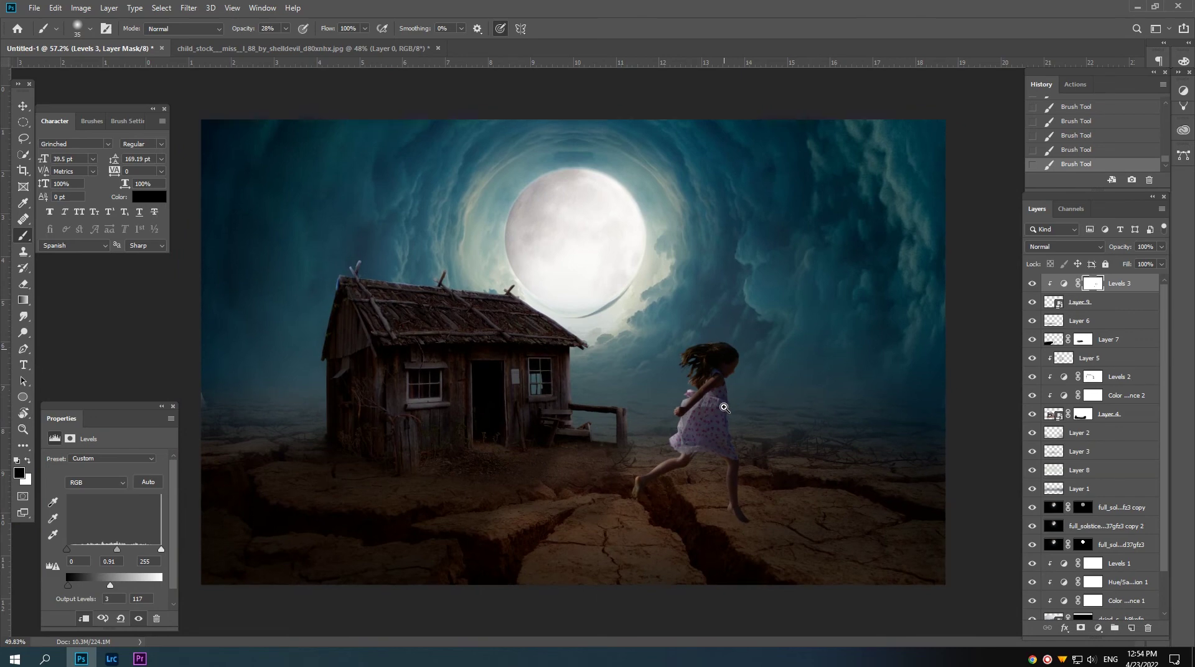
scroll(724, 407, down, 1)
- Create a new empty layer above Layer 6 for the shadow
key(v)
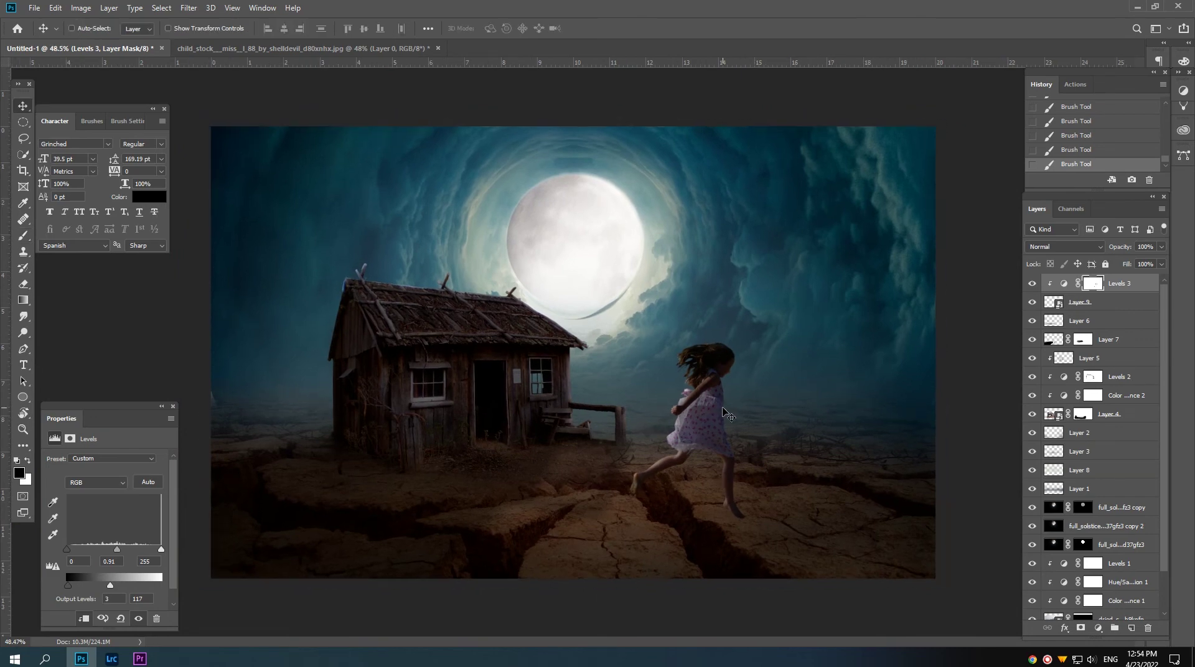
click(1092, 304)
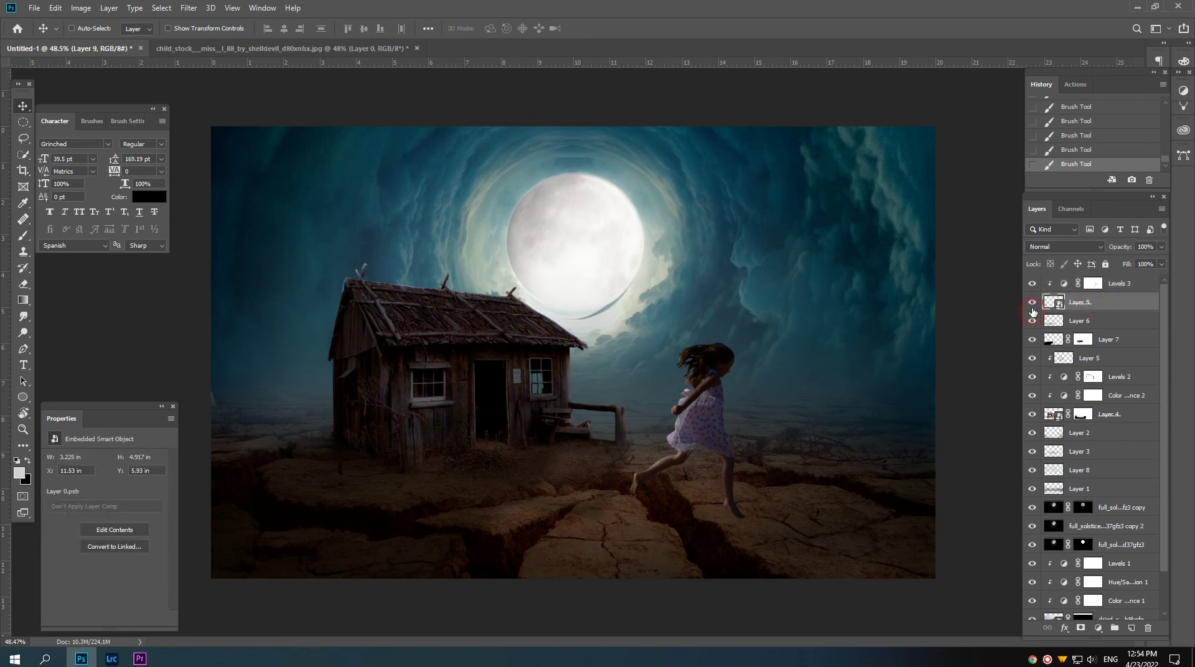
click(1032, 303)
click(1127, 285)
click(1103, 321)
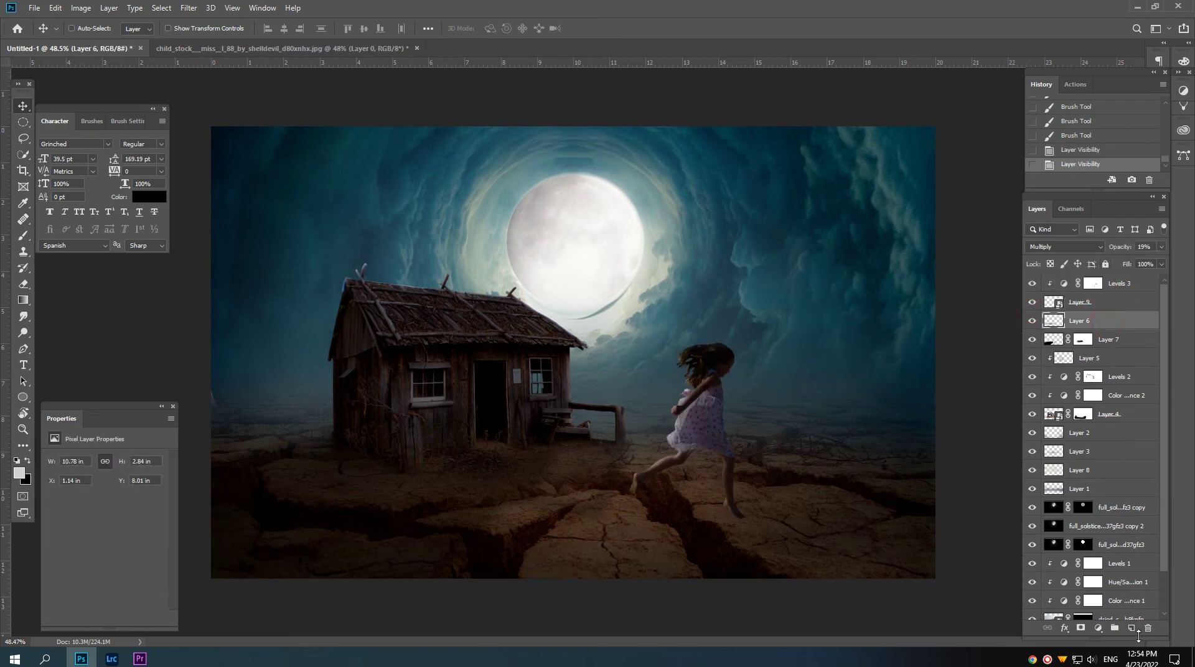
click(1131, 628)
- Load the girl's outline as a selection and fill it with black using the Paint Bucket
ctrl+click(1053, 302)
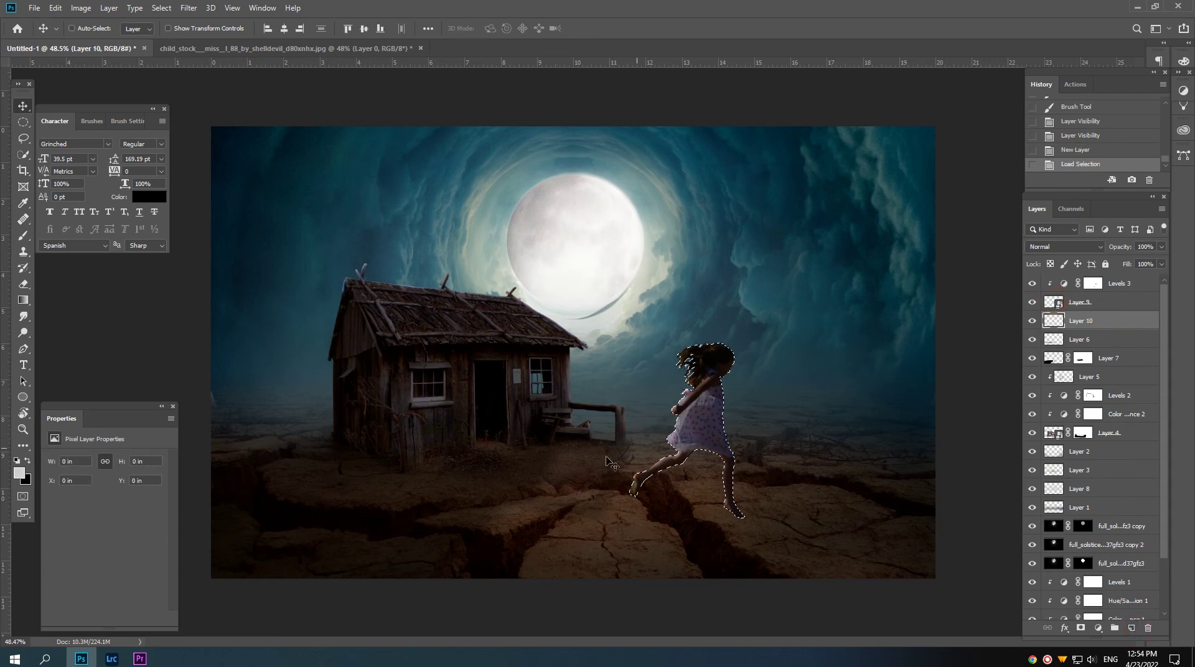
click(27, 461)
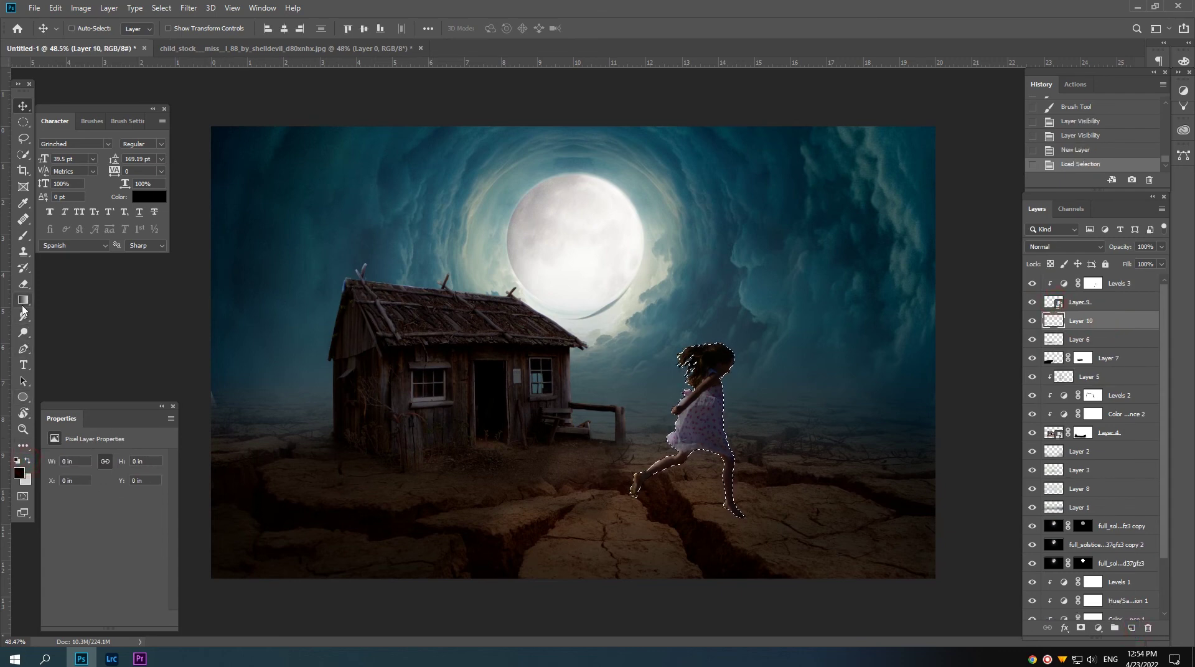
right_click(23, 309)
click(75, 312)
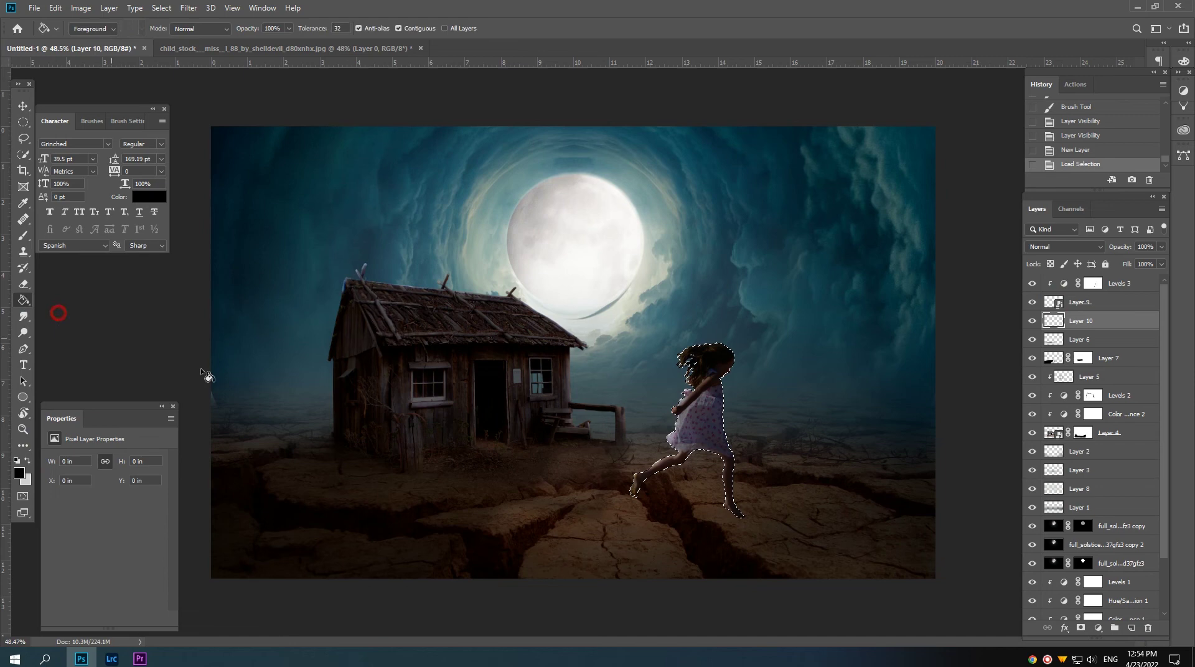
click(692, 456)
- Flip the black silhouette vertically and move it below the girl's feet
key(v)
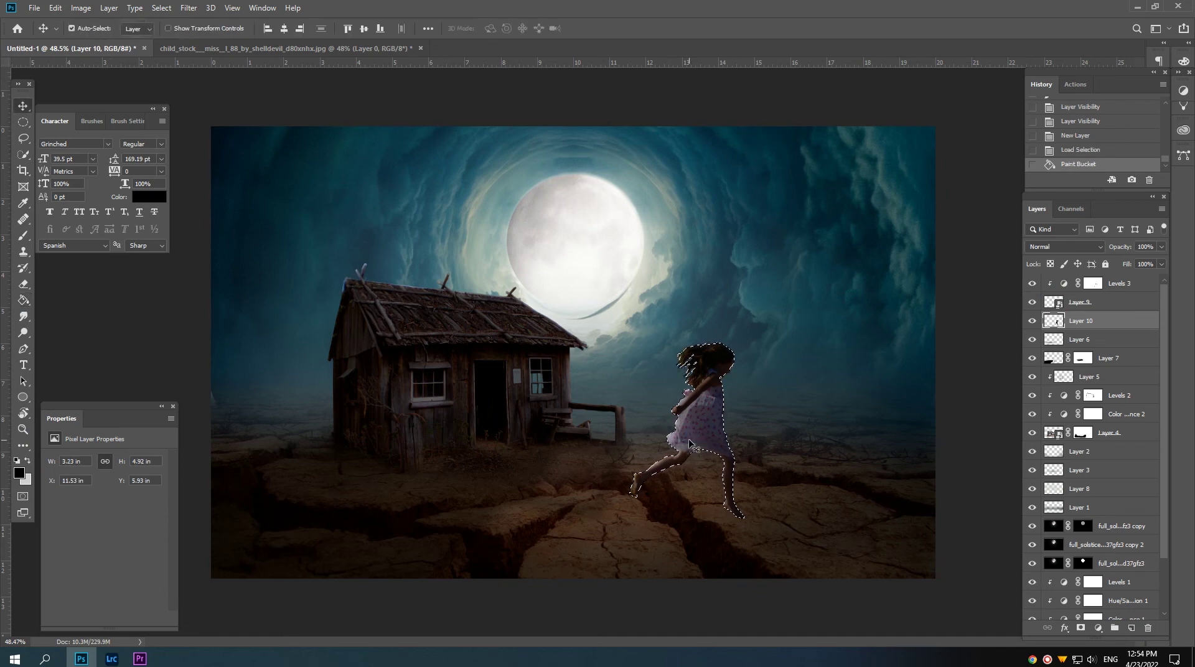
key(ctrl+t)
right_click(679, 419)
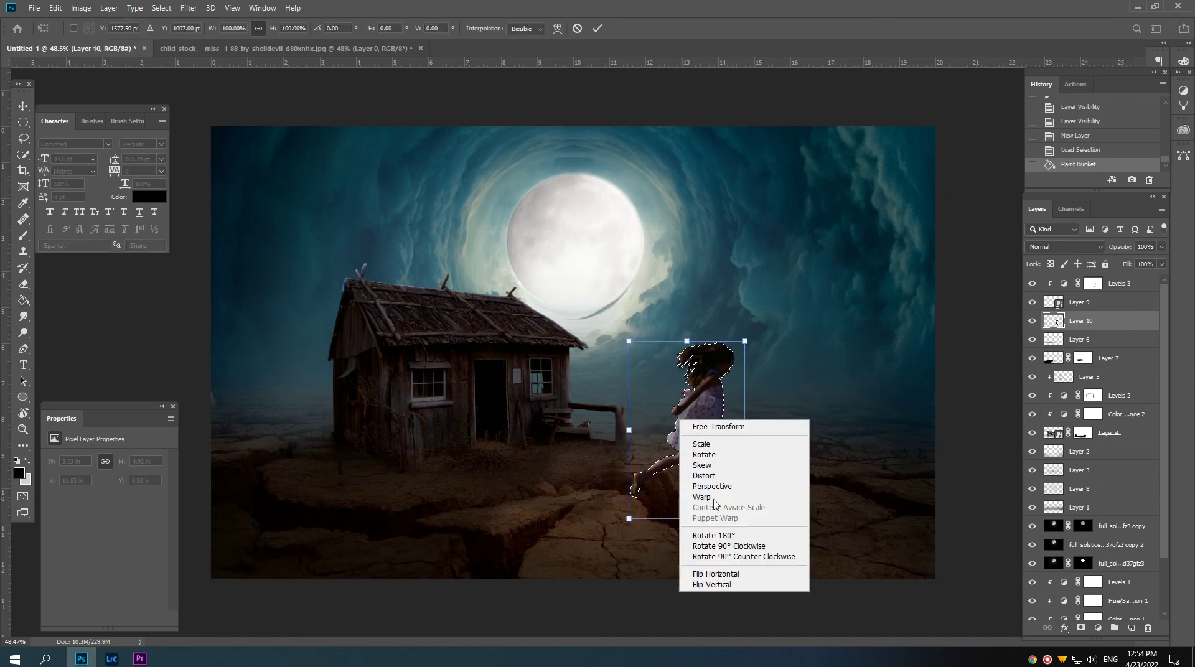
click(715, 574)
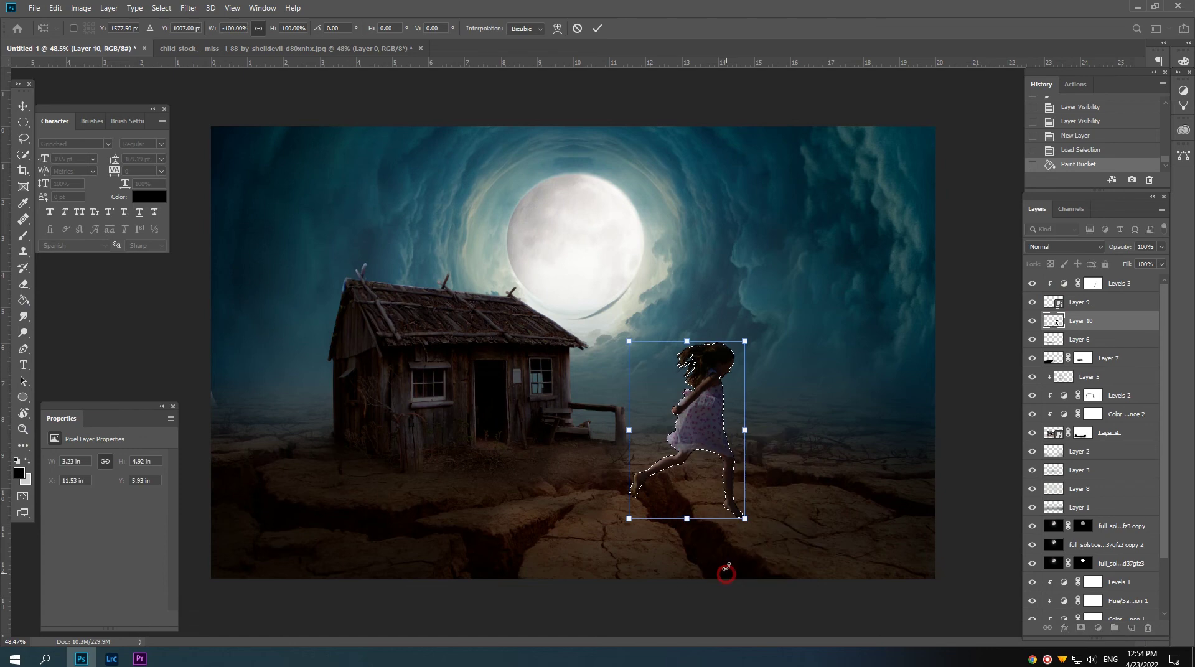
key(ctrl+z)
right_click(711, 427)
click(728, 555)
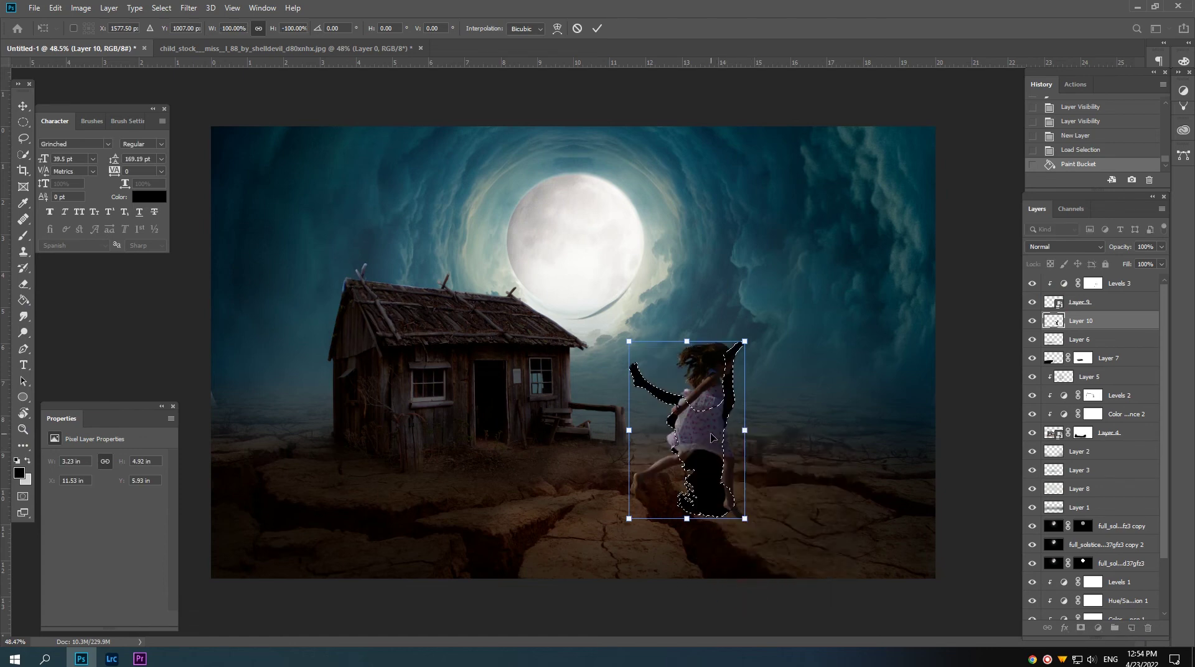
drag(711, 437, 727, 602)
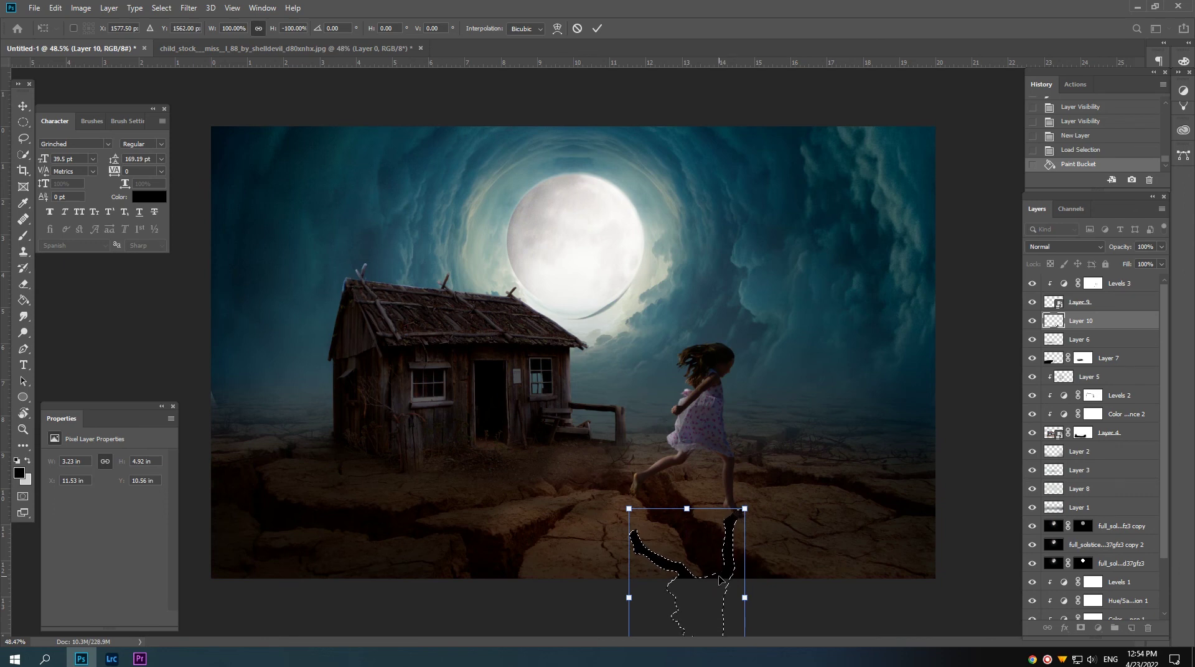
key(Return)
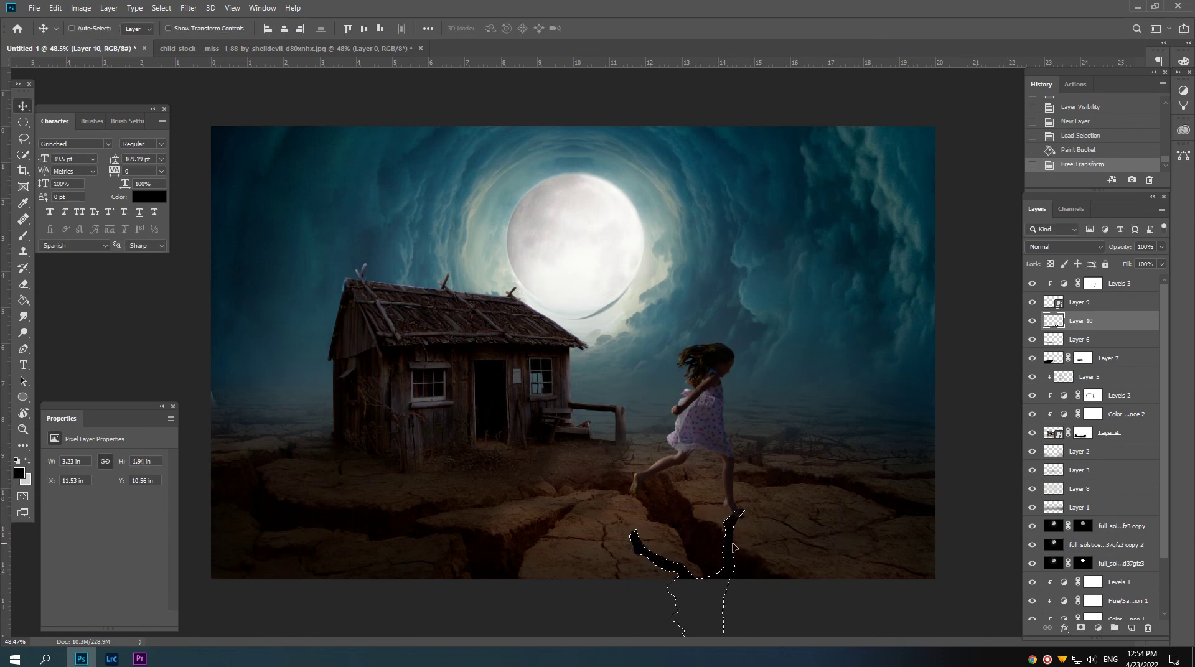
- Deselect, rotate the shadow about 13° clockwise, and nudge it slightly left
key(ctrl+d)
scroll(722, 551, down, 1)
scroll(722, 551, down, 2)
key(ctrl+t)
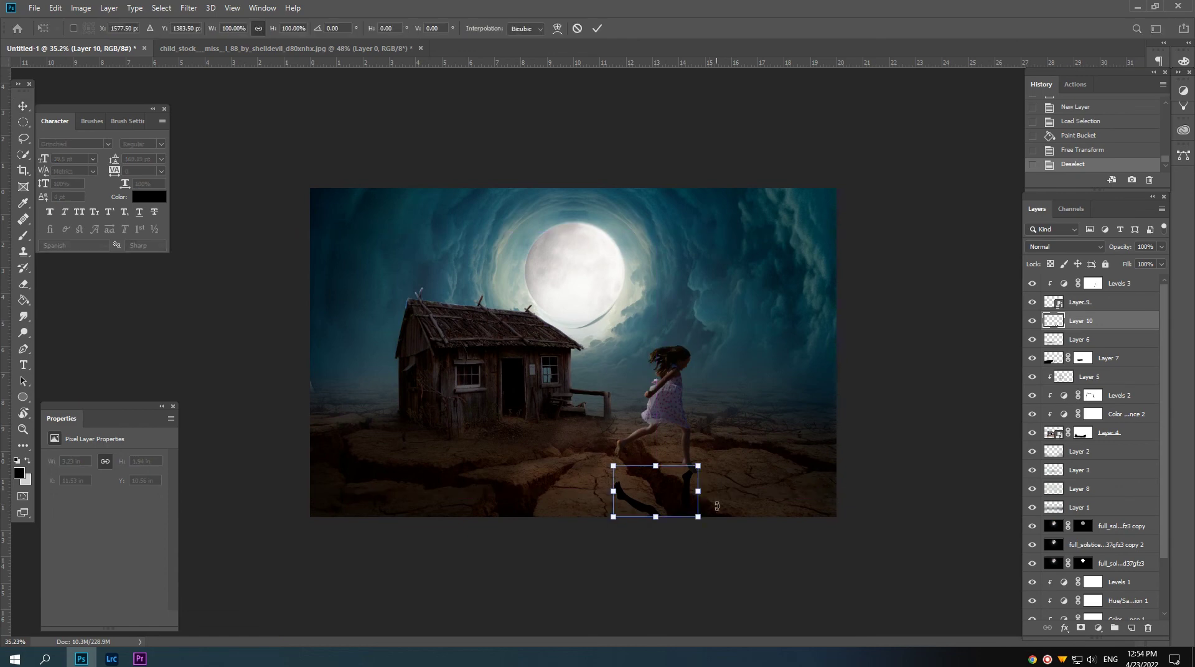
drag(717, 505, 711, 521)
key(ctrl+plus)
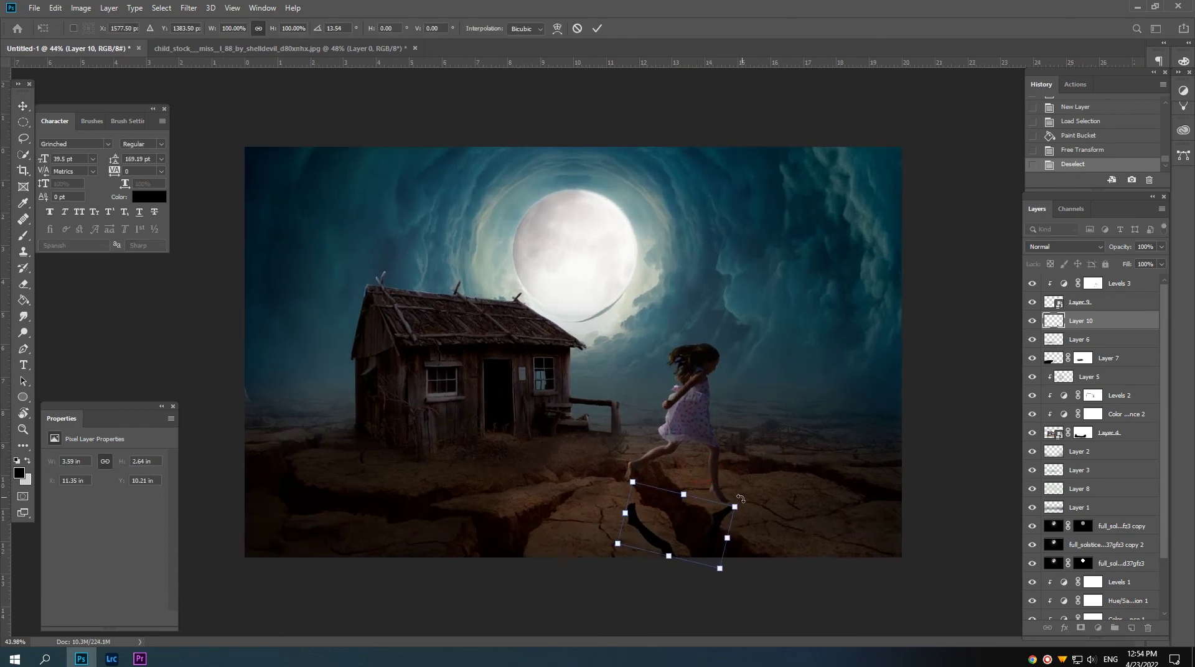
key(Return)
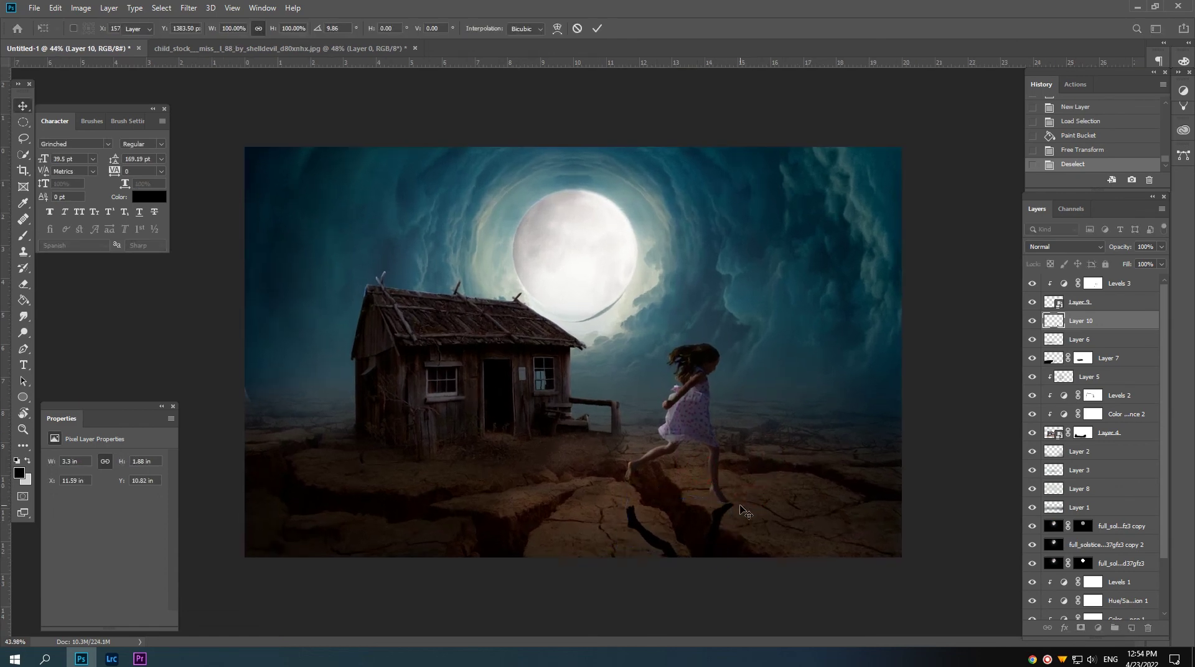
key(Left)
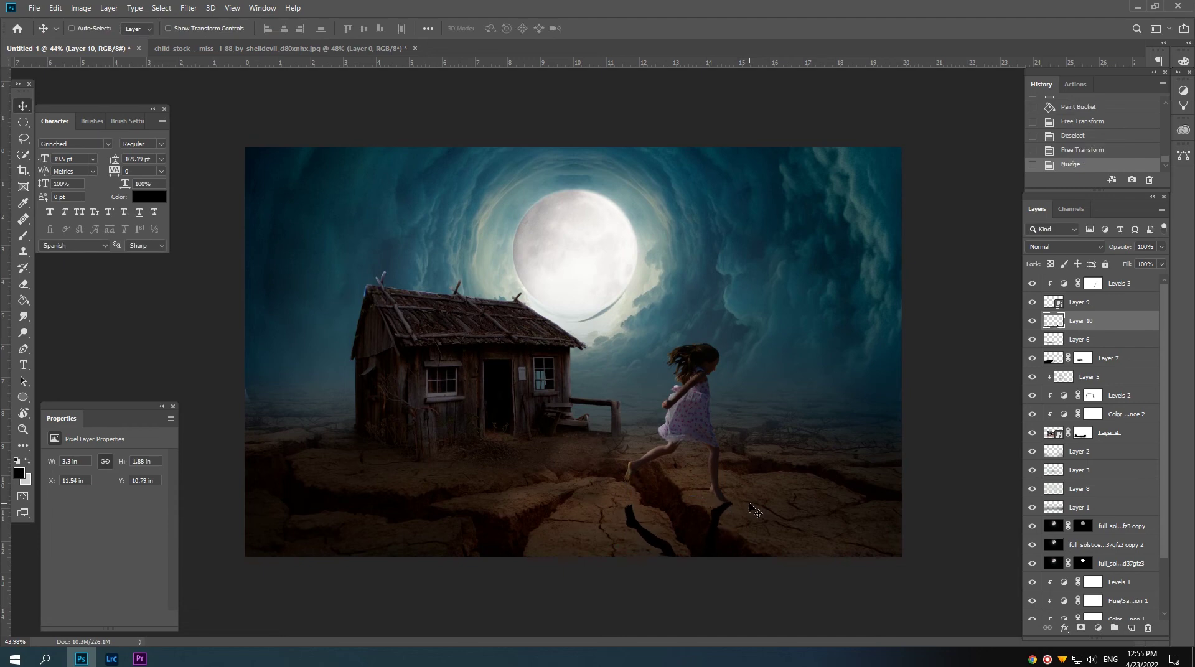
- Apply a Gaussian Blur of 8.6 px to the shadow and set its opacity to 55%
click(179, 9)
mouse_move(243, 149)
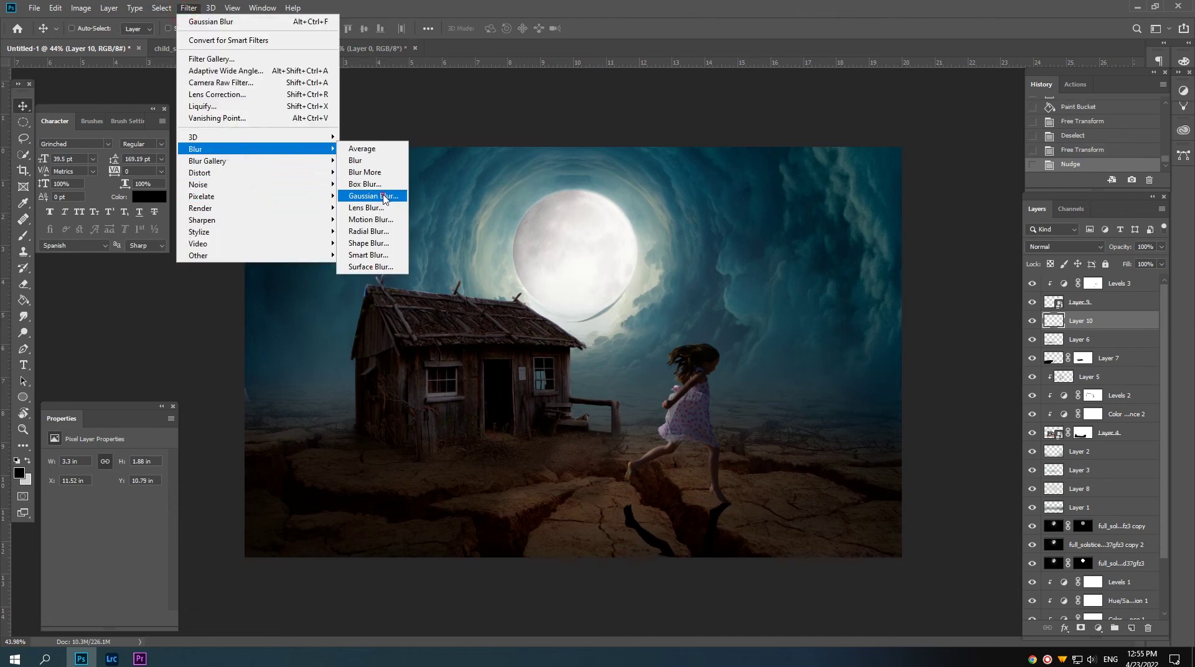
click(384, 196)
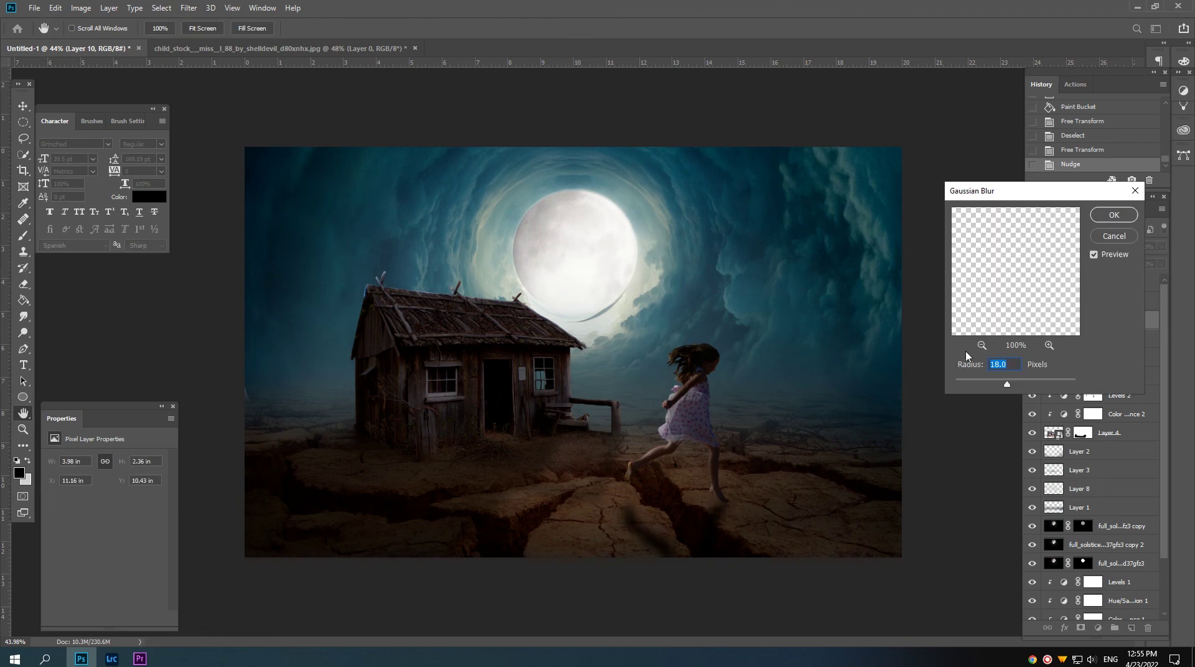
drag(998, 381, 1006, 388)
click(1111, 216)
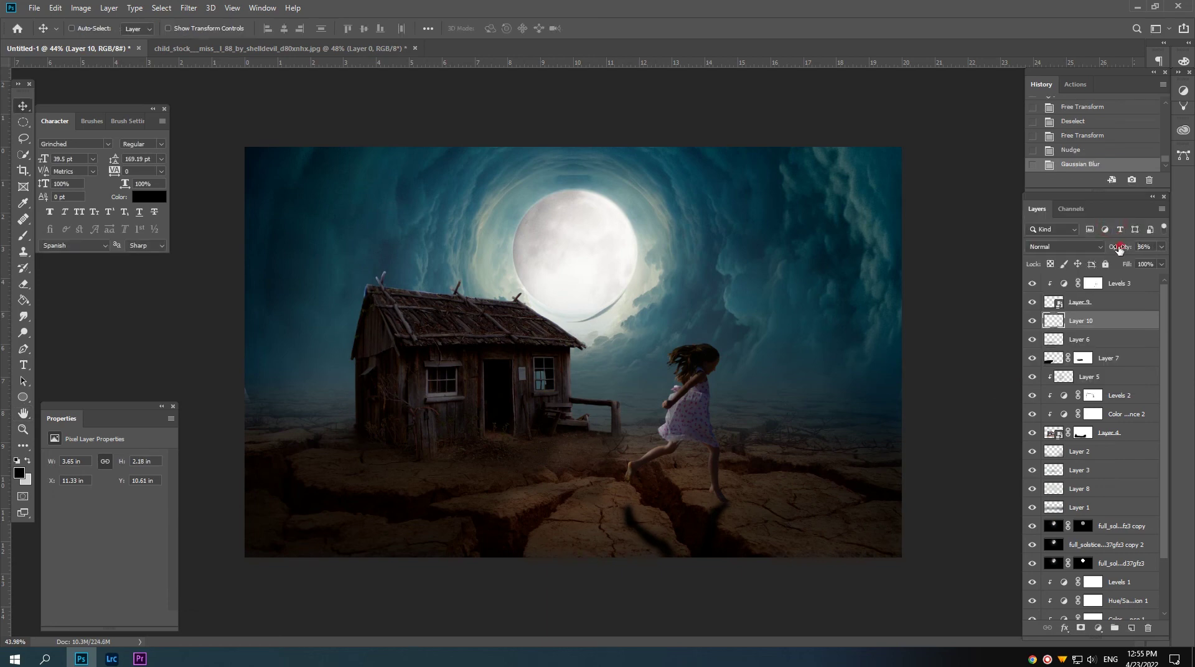
drag(1118, 247, 1100, 254)
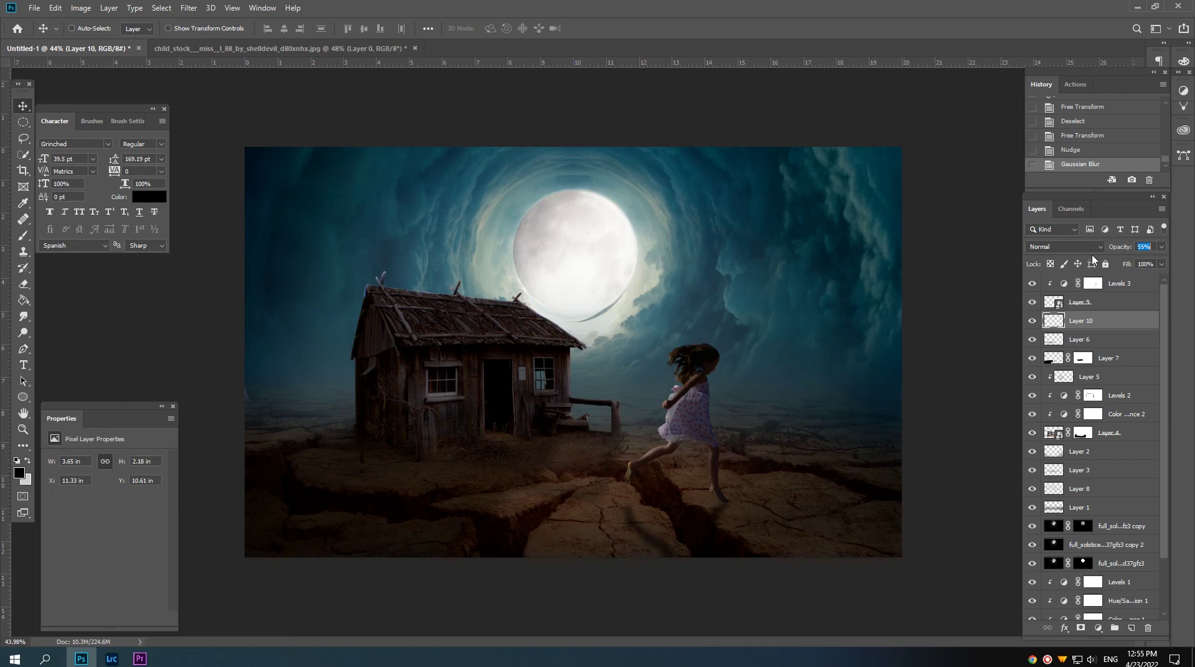
key(Return)
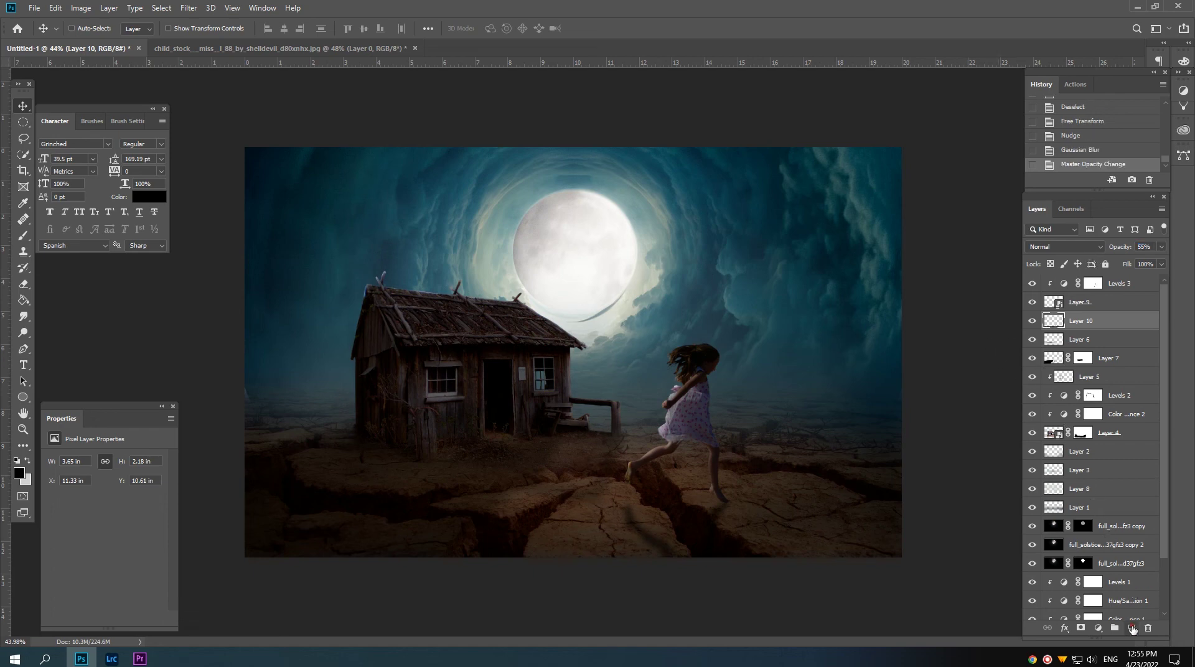
- Add a new layer and set up a small soft brush at about 25% opacity
click(1131, 627)
scroll(678, 488, up, 5)
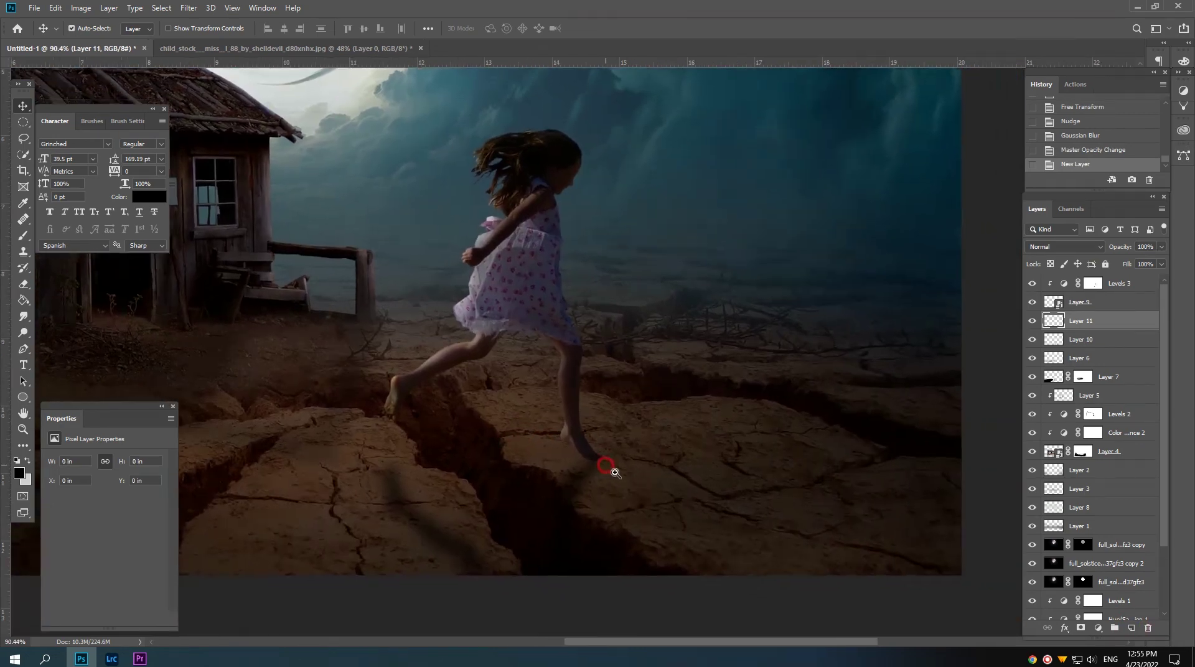
scroll(640, 475, up, 3)
key(b)
scroll(587, 445, up, 2)
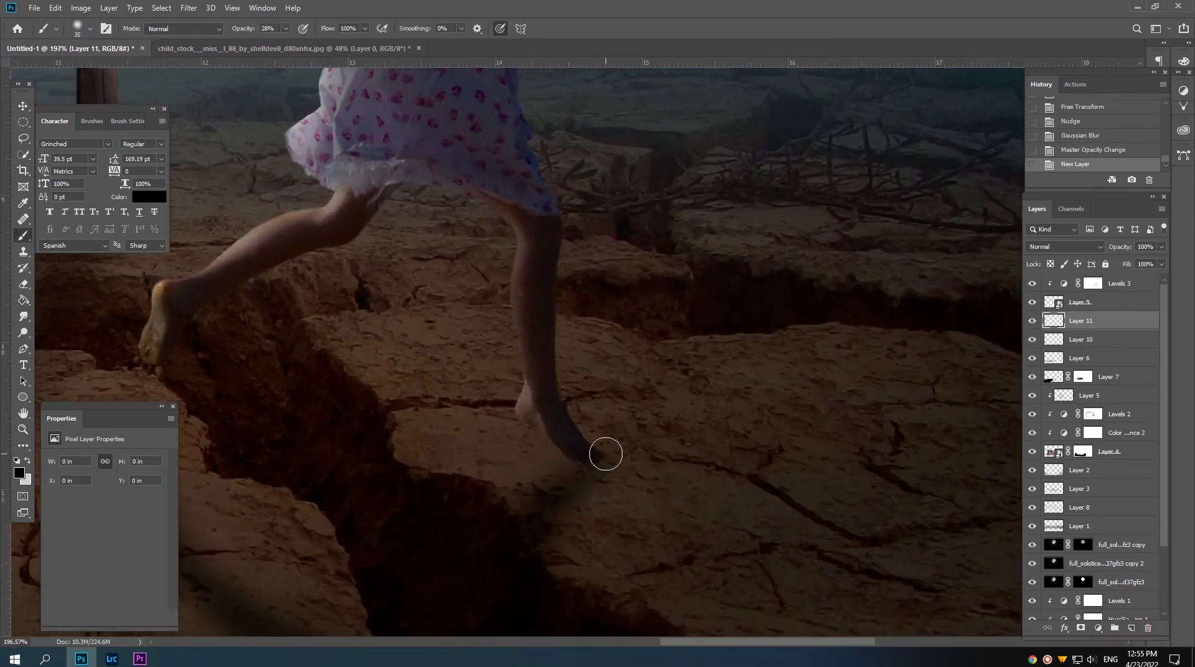
right_click(608, 453)
double_click(675, 569)
drag(250, 30, 245, 32)
key(bracketleft)
key(bracketleft)
key(bracketleft)
- Paint a dark contact shadow under the girl's foot and set the layer to 87% opacity
drag(581, 467, 601, 467)
key(bracketright)
key(bracketright)
key(bracketright)
click(583, 464)
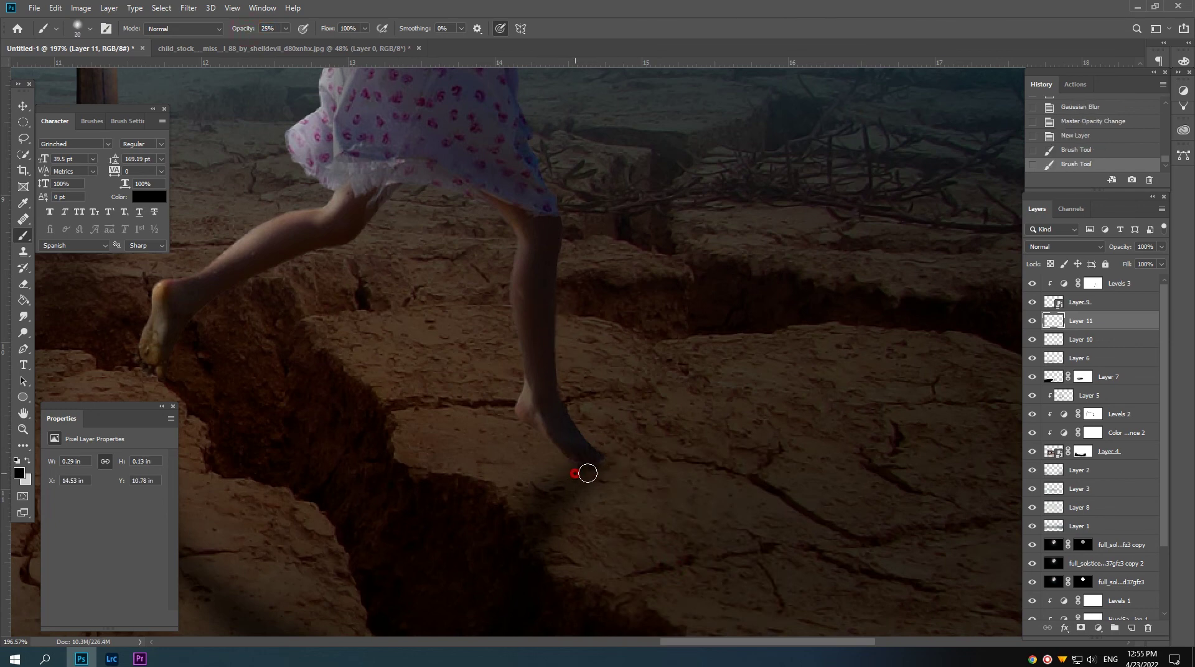
click(564, 478)
scroll(565, 478, down, 5)
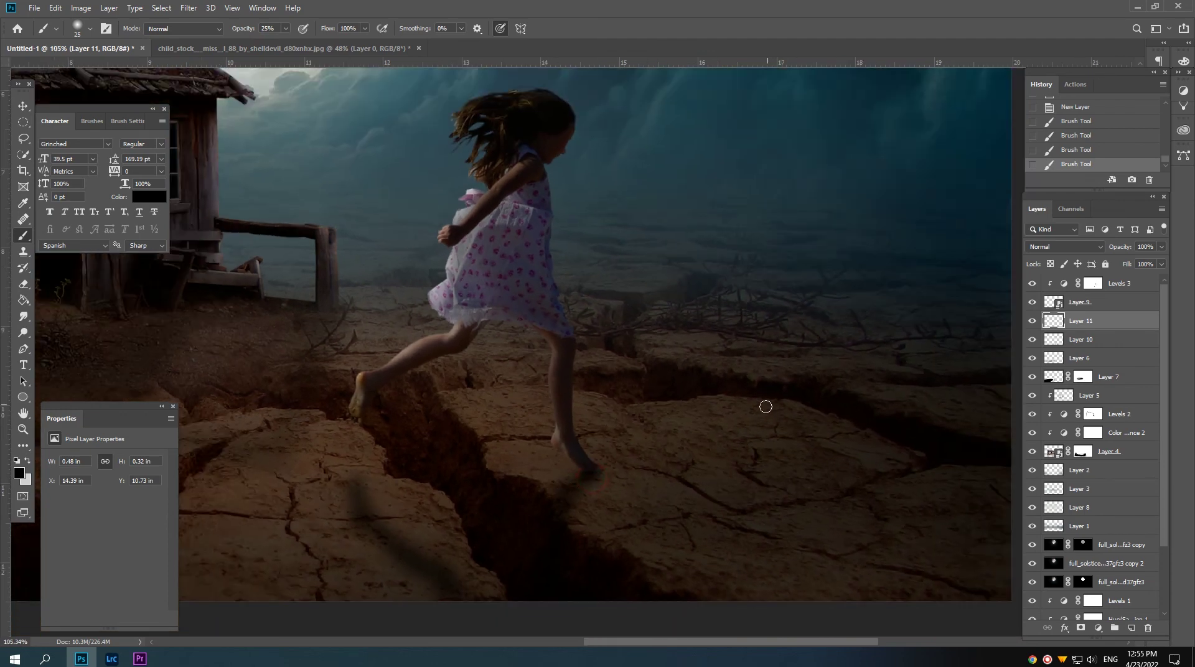
drag(1115, 247, 1106, 247)
scroll(598, 359, down, 3)
scroll(597, 359, down, 4)
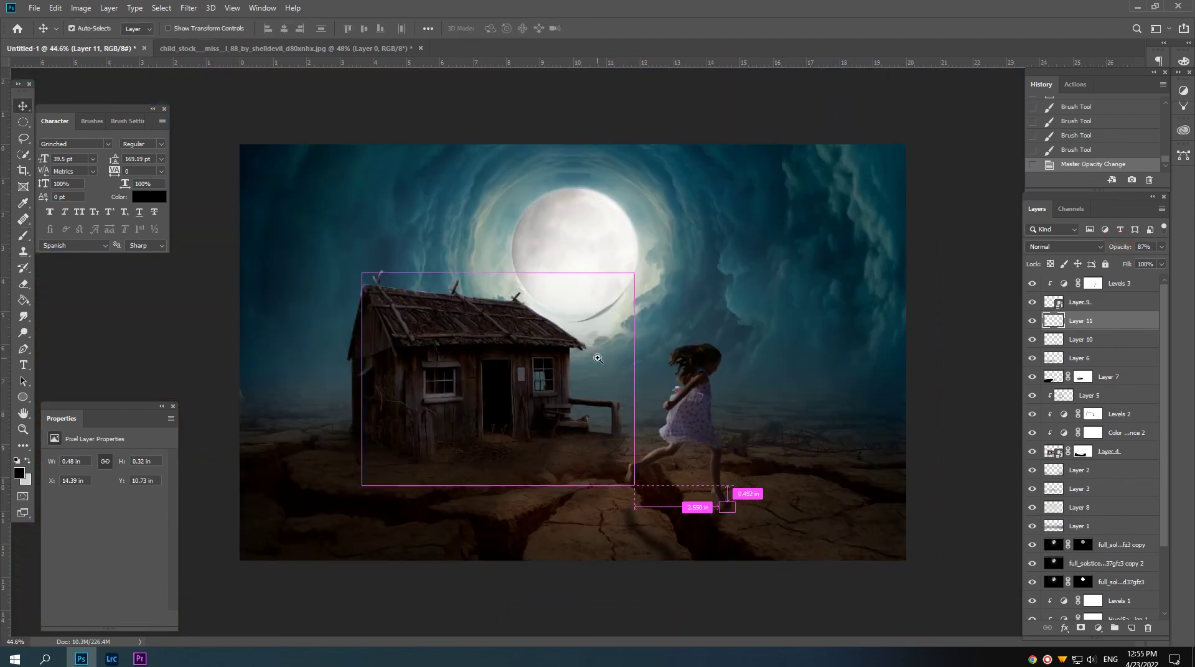
scroll(597, 359, down, 1)
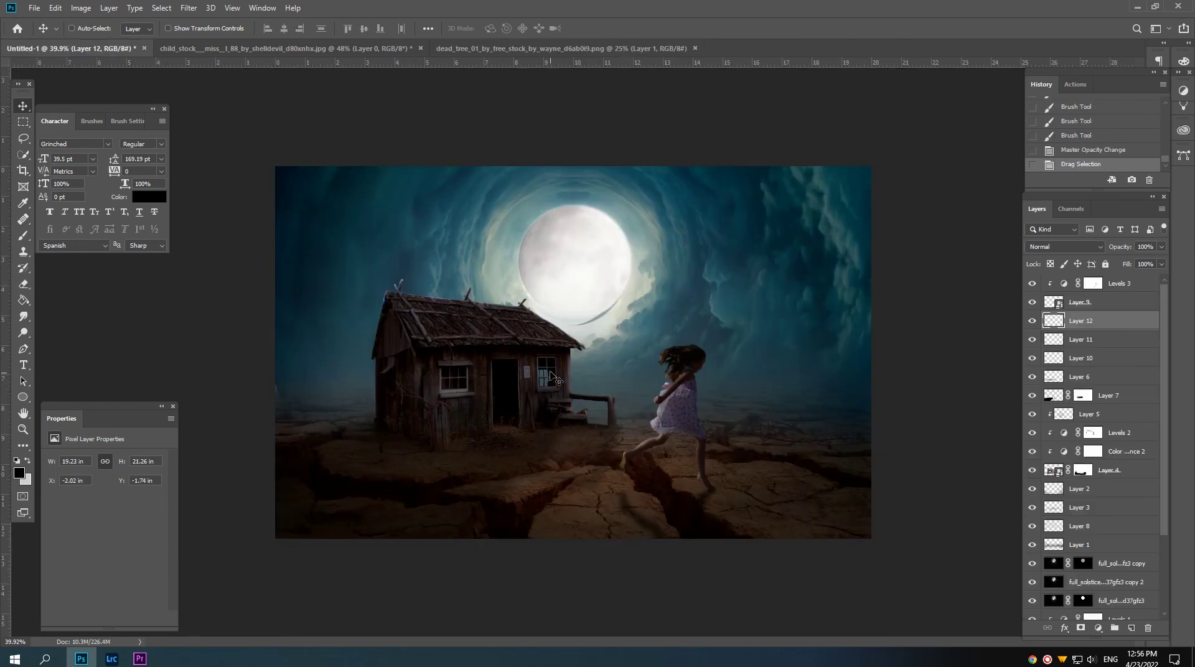
- Drag the dead tree onto Untitled-1 and scale it down to about 33% on the right
drag(107, 48, 613, 372)
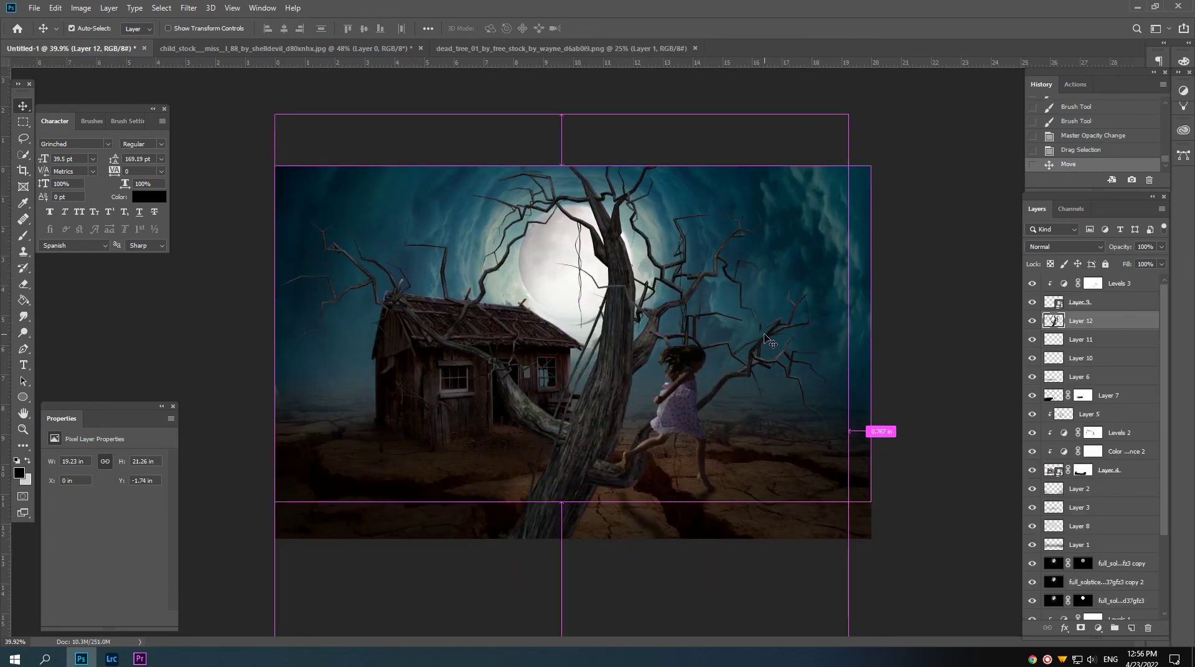
key(ctrl)
key(ctrl+t)
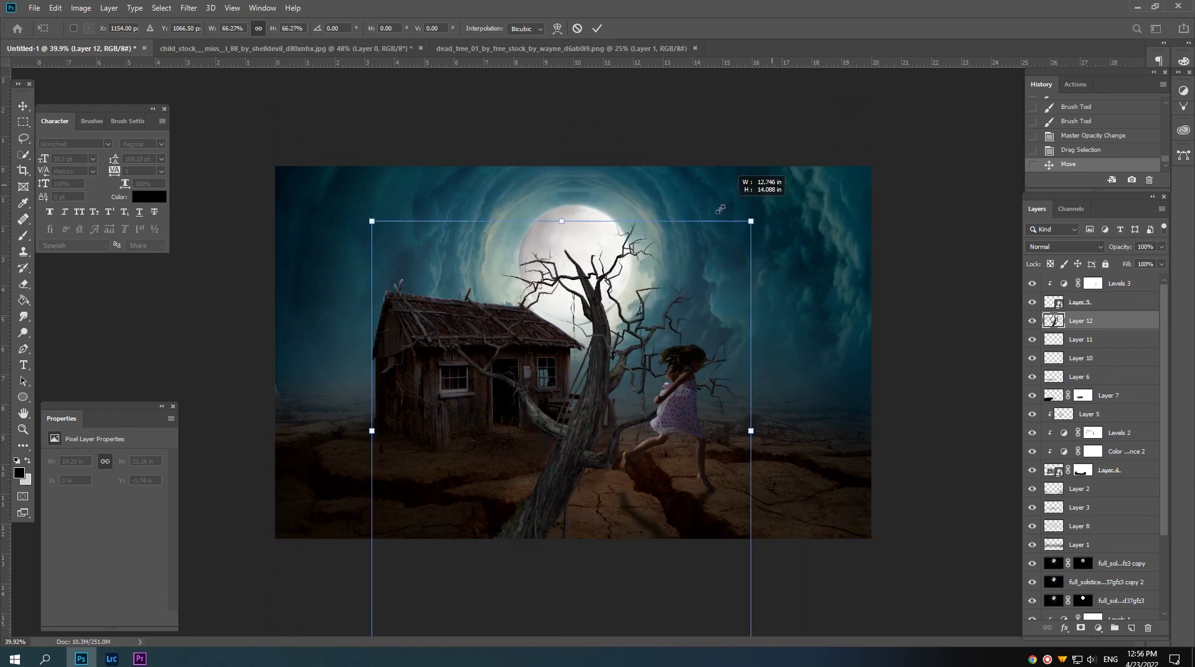
drag(847, 112, 736, 246)
drag(625, 420, 842, 337)
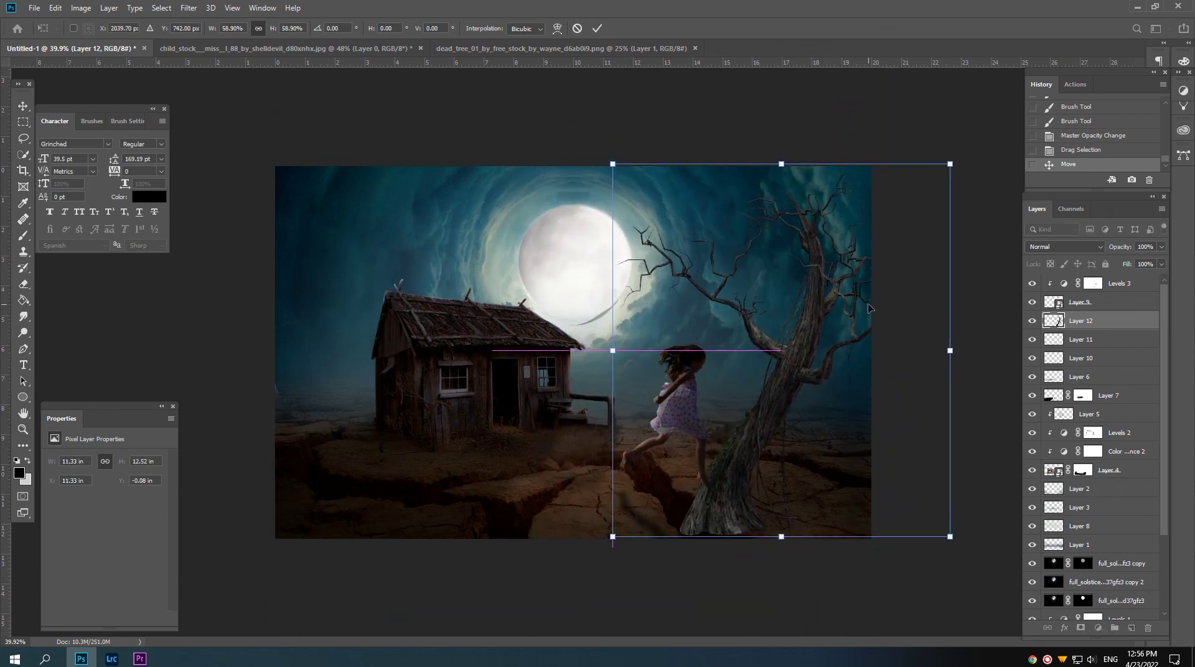
drag(946, 165, 863, 235)
- Commit the tree beside the moon, move Layer 12 just below Layer 3, and nudge it left
drag(829, 336, 677, 305)
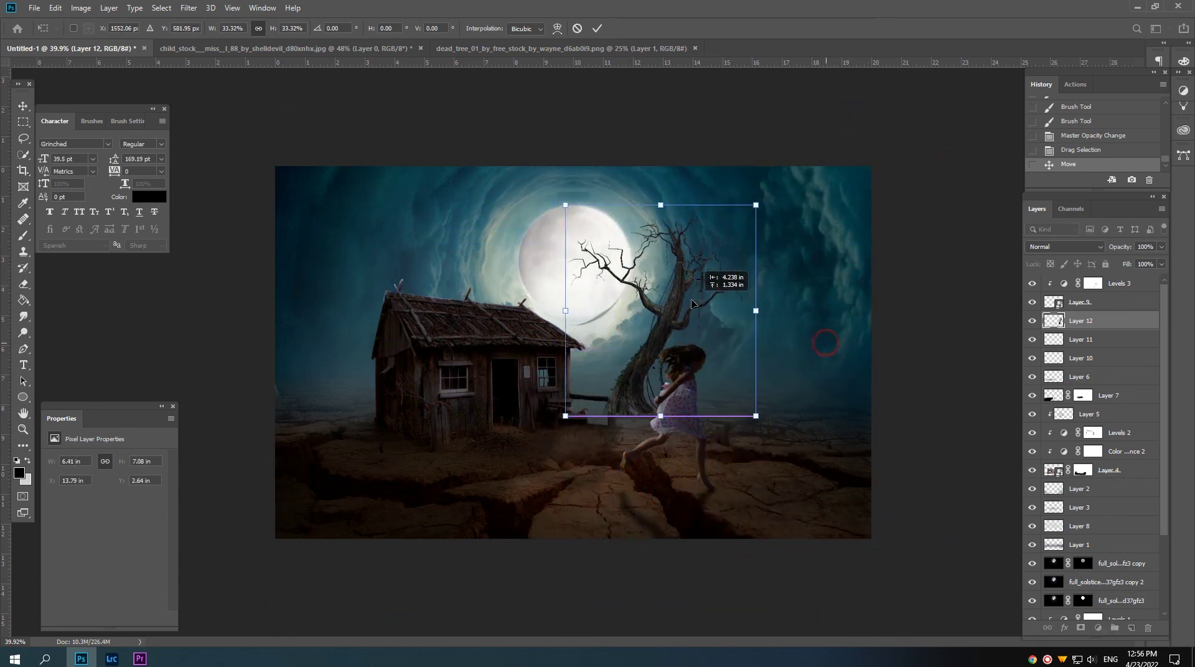
key(Return)
drag(1097, 321, 1091, 552)
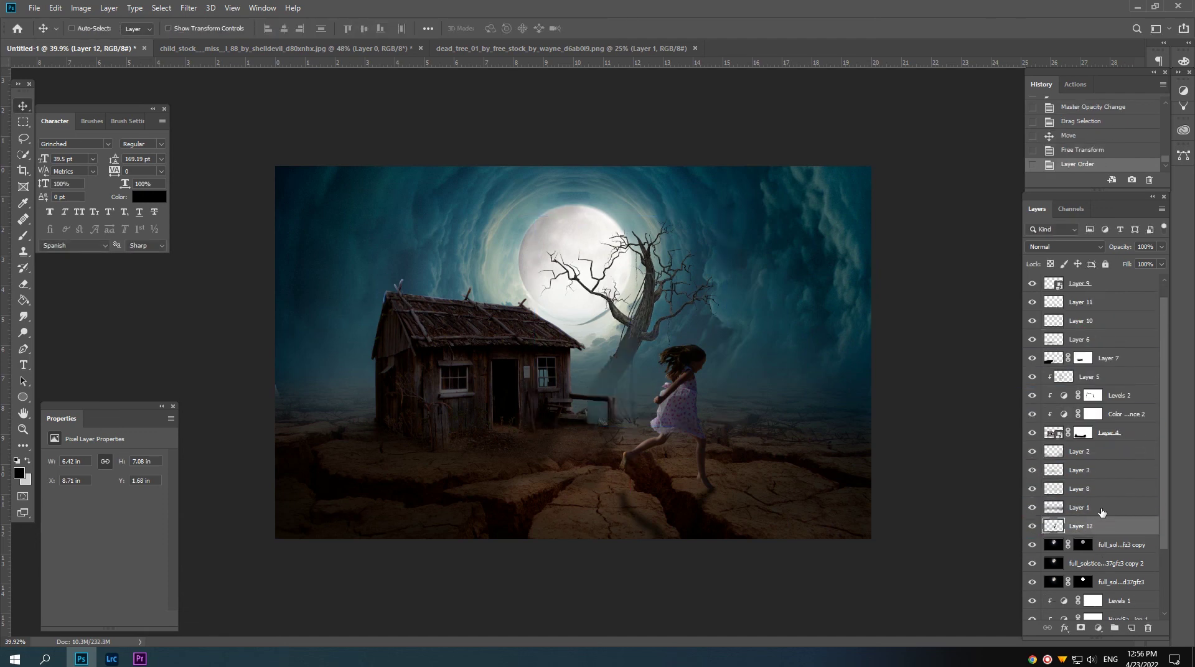
scroll(1083, 473, down, 3)
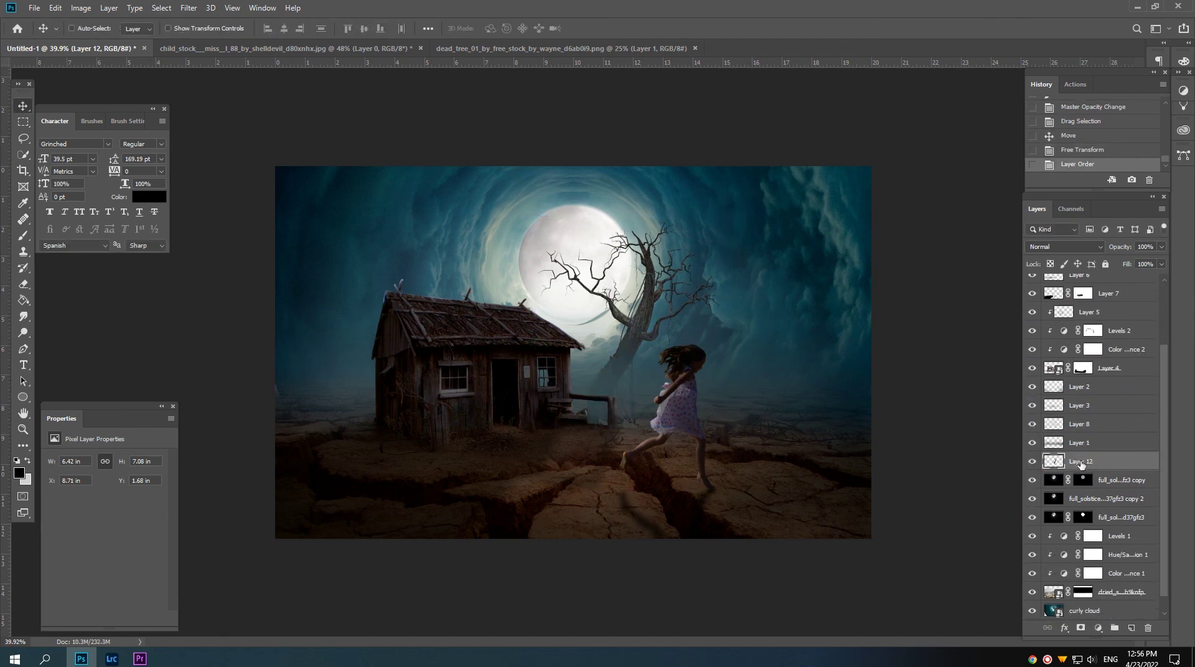
drag(1080, 464, 1079, 406)
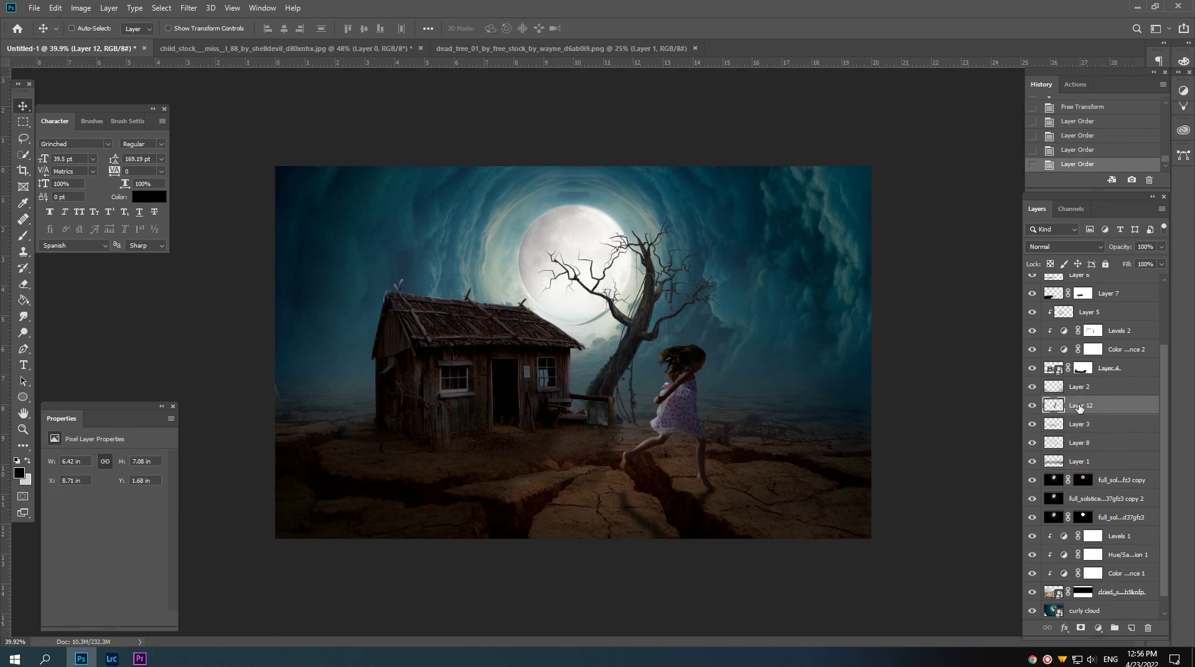
click(1079, 407)
drag(1079, 408, 1079, 426)
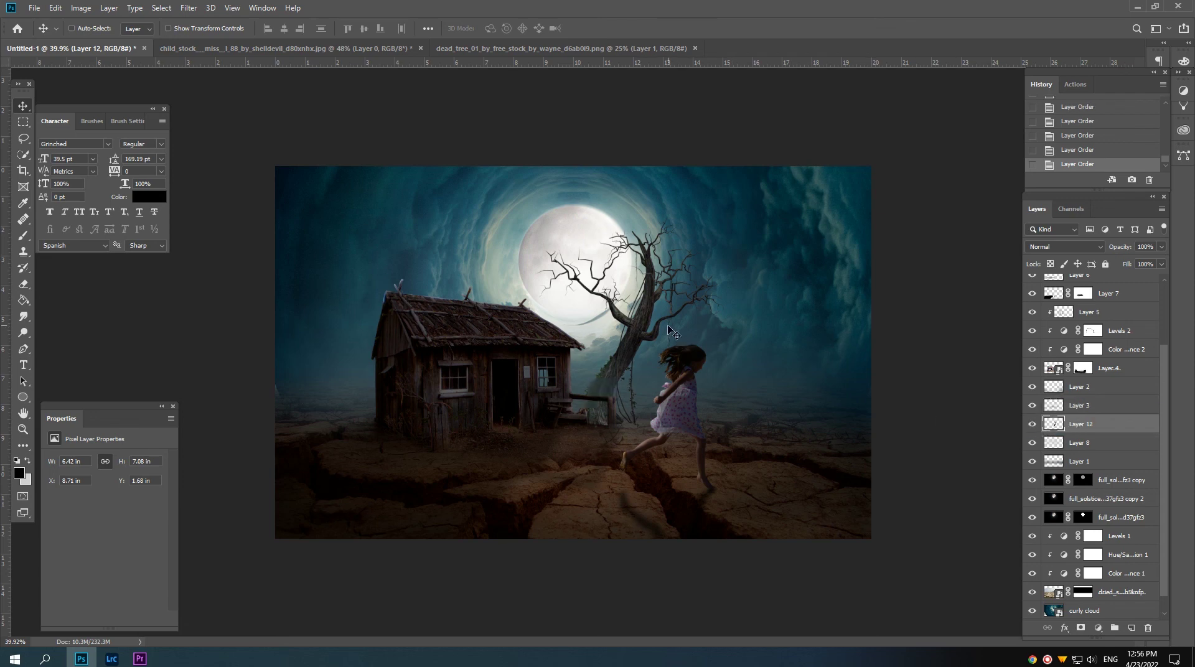
drag(667, 325, 642, 310)
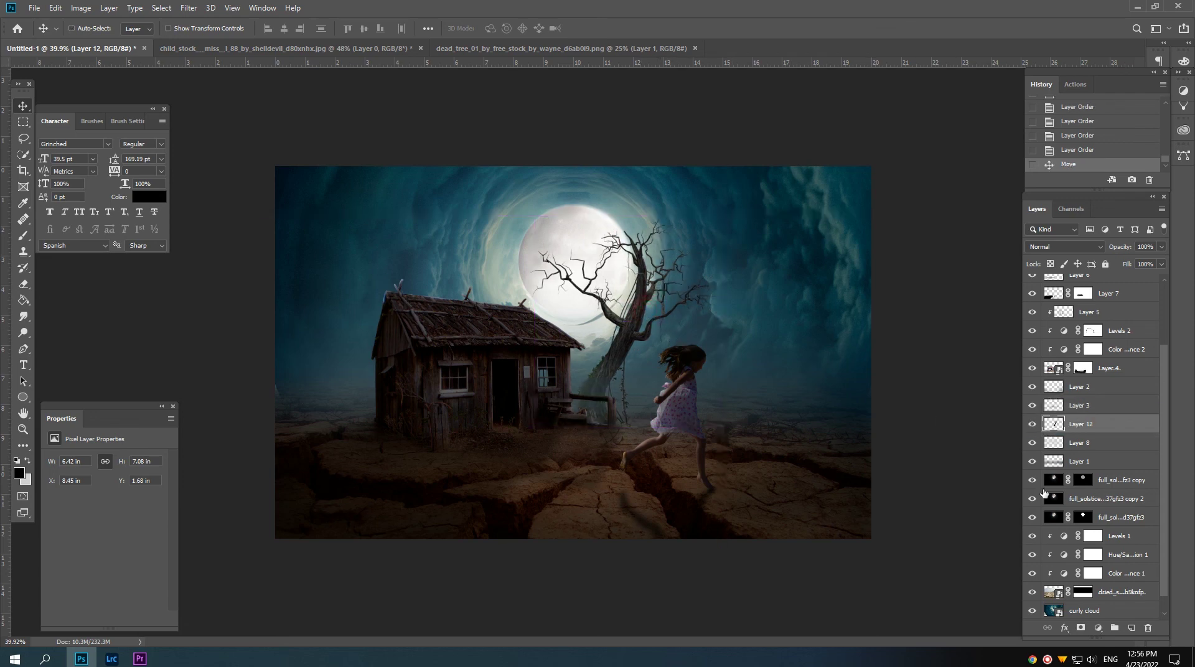
click(1097, 629)
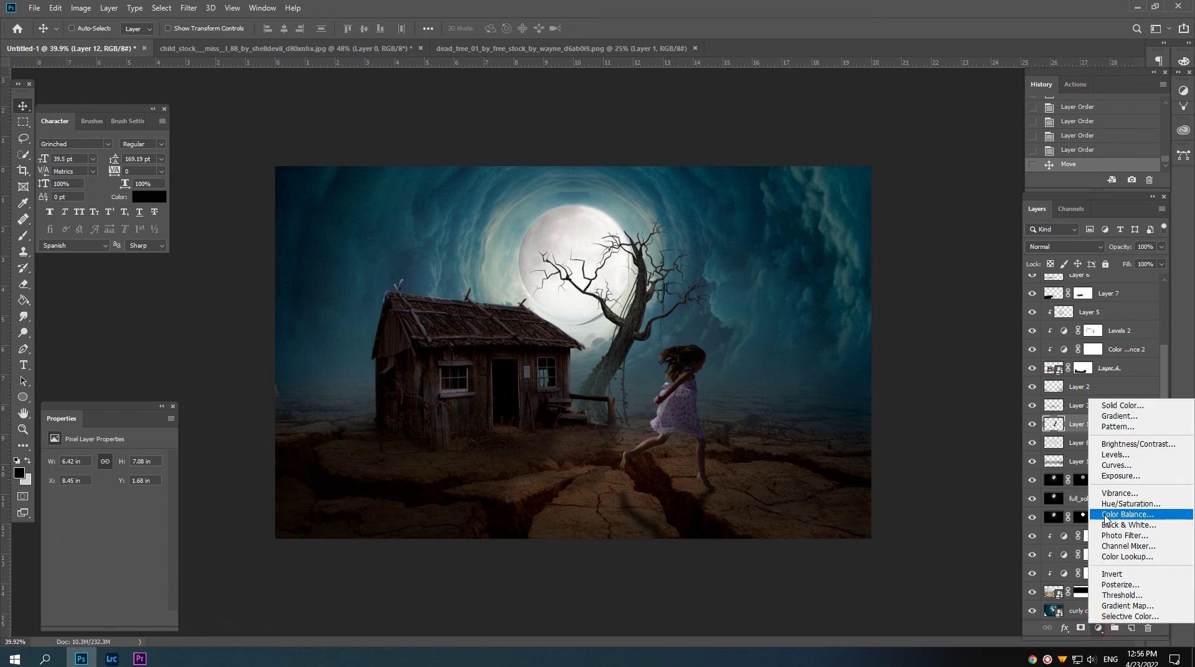
- Add a Levels adjustment clipped to the tree with output levels 29–158
click(1108, 454)
click(83, 617)
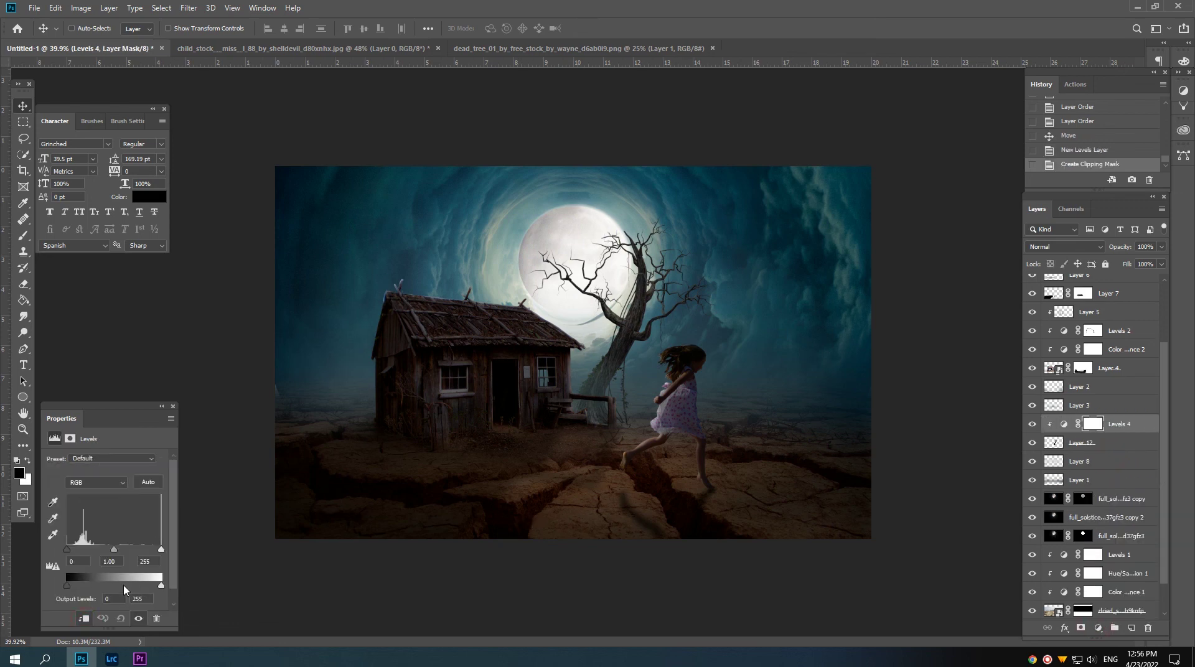
drag(161, 587, 76, 586)
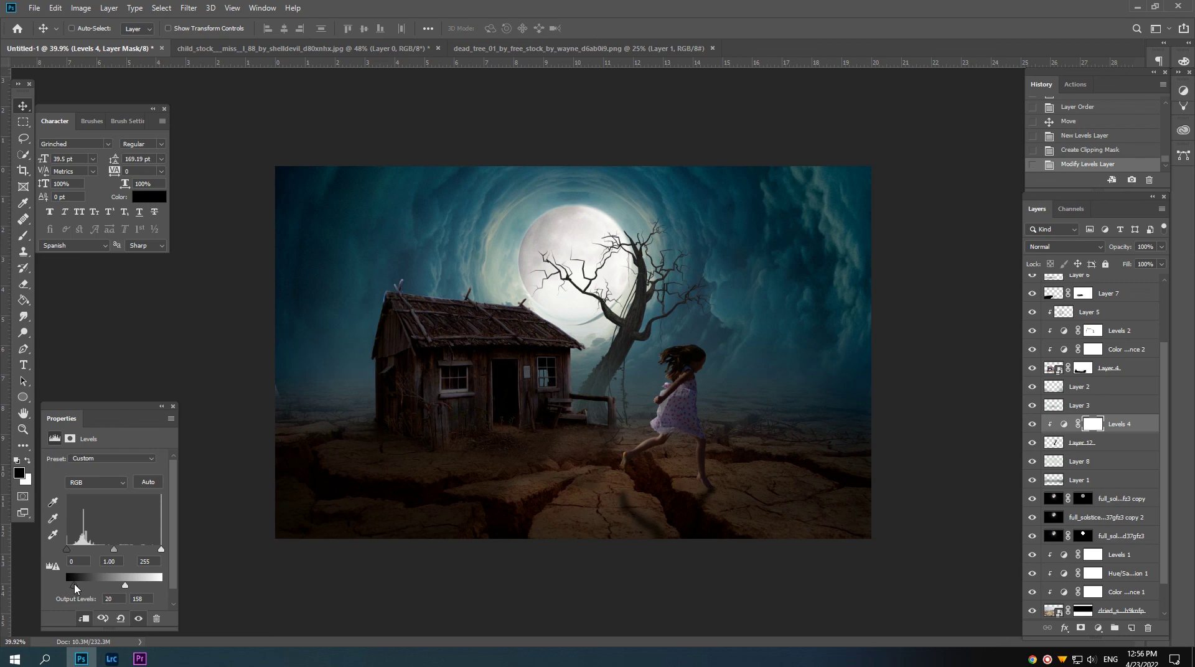
drag(75, 587, 80, 585)
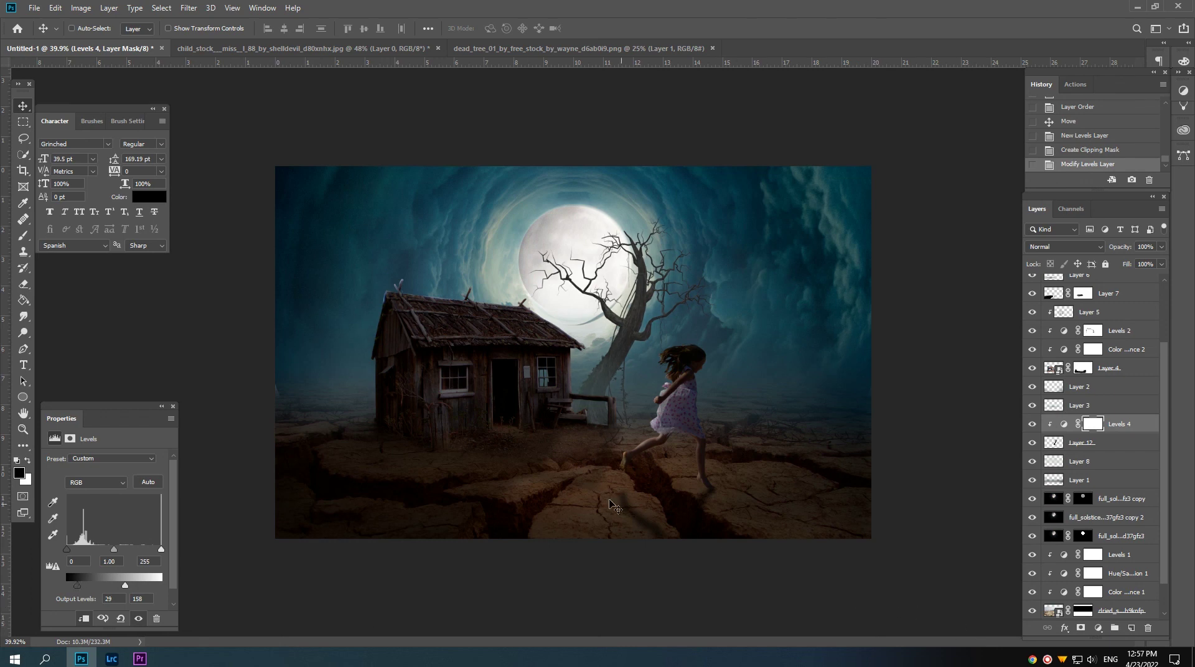
- Paint the Levels 4 mask with a soft round brush over the moon around the tree's branches
key(b)
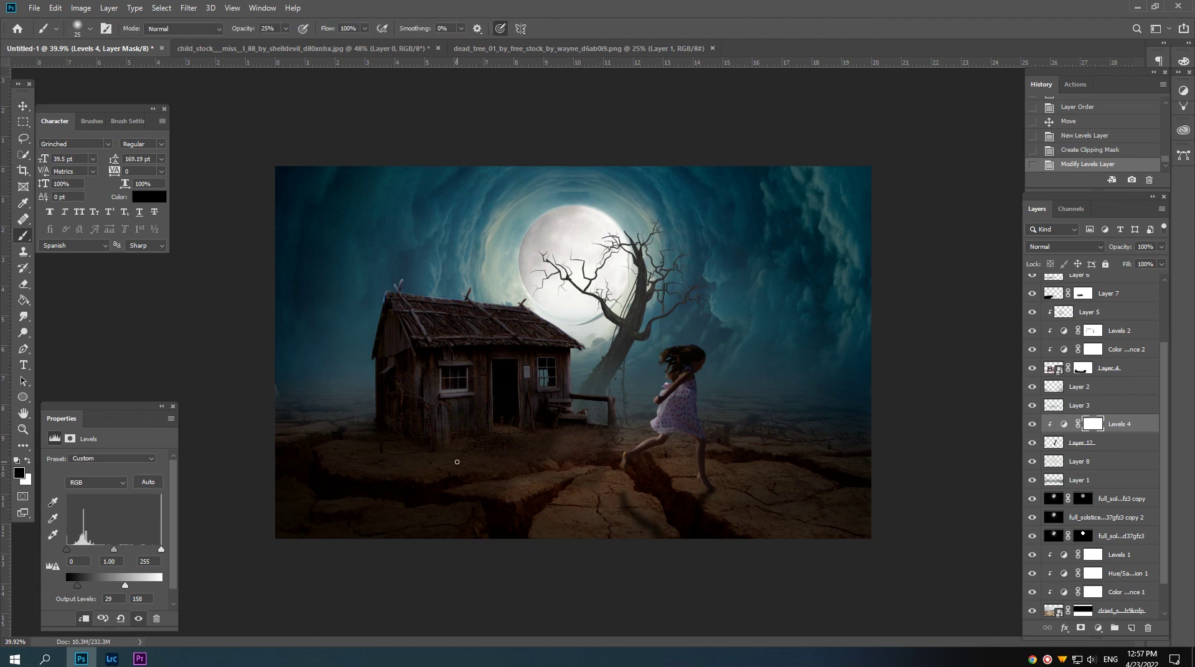
right_click(472, 440)
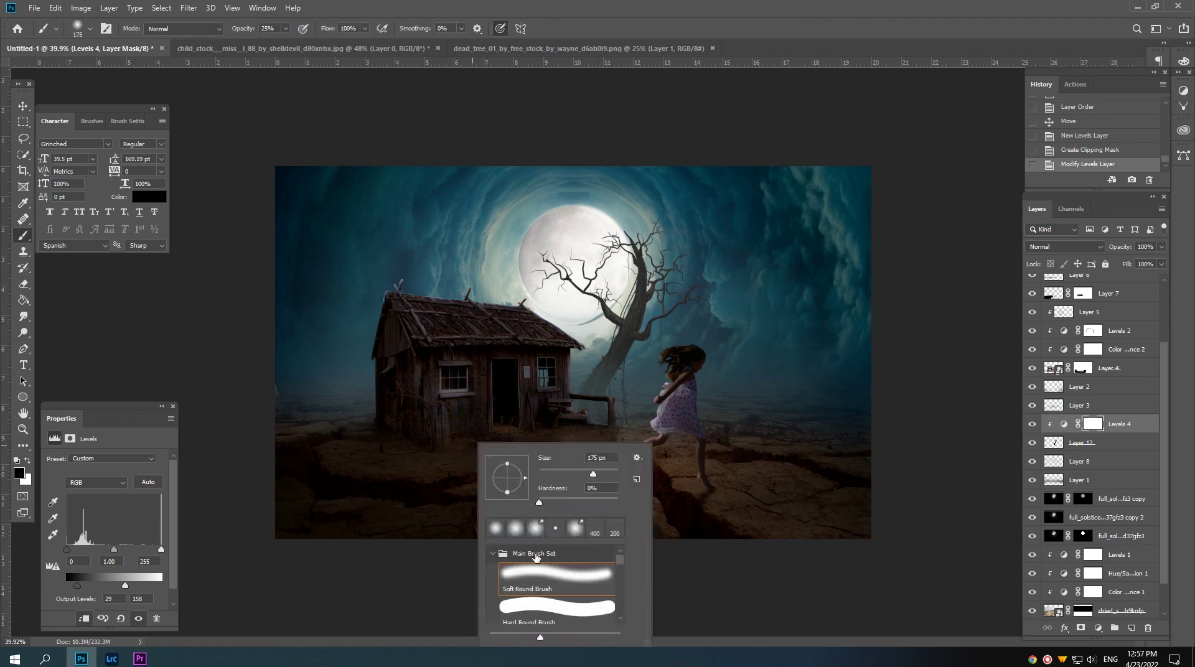
double_click(535, 576)
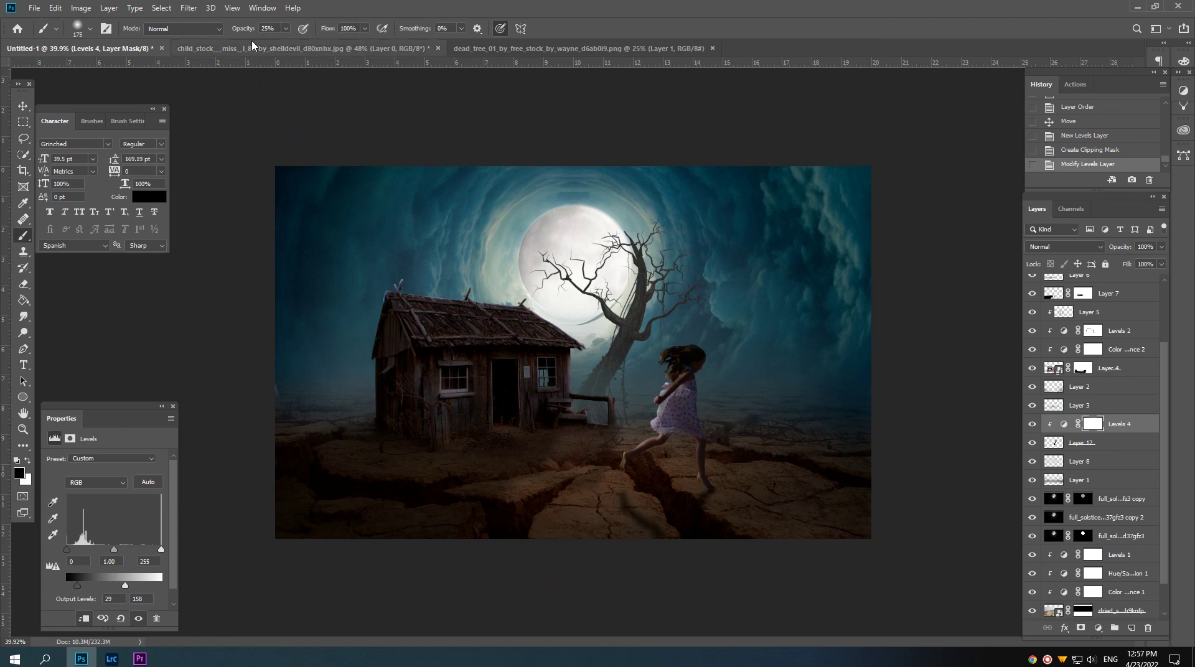
key(bracketright)
key(bracketright)
key(bracketright)
click(589, 255)
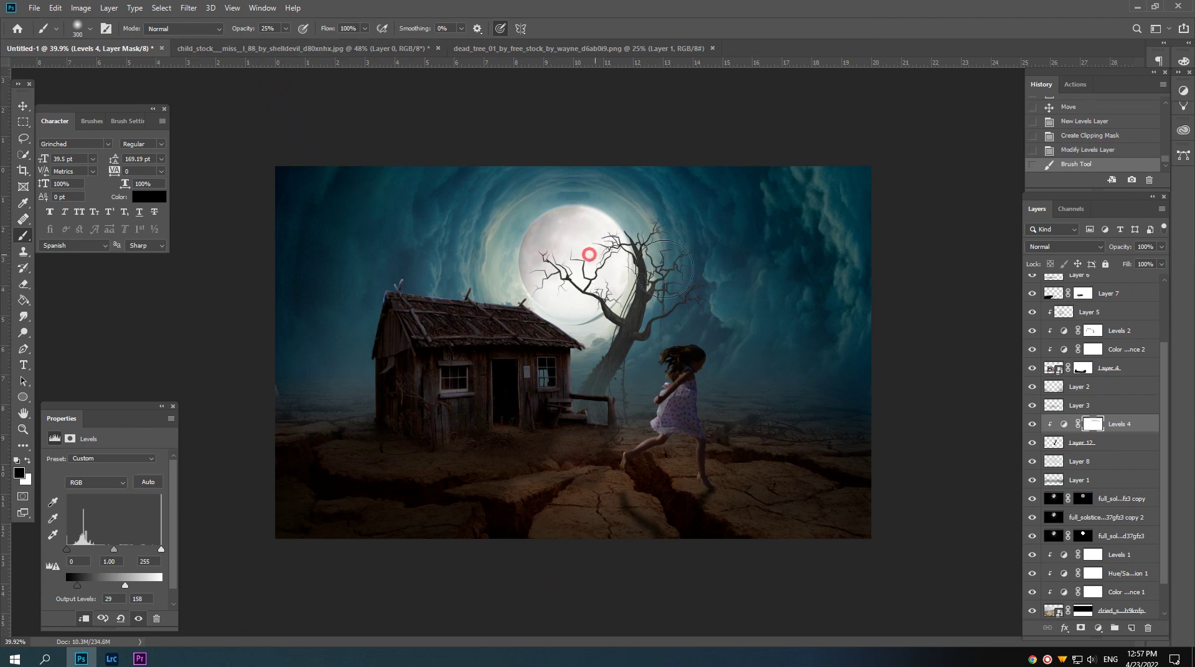
click(619, 271)
click(615, 303)
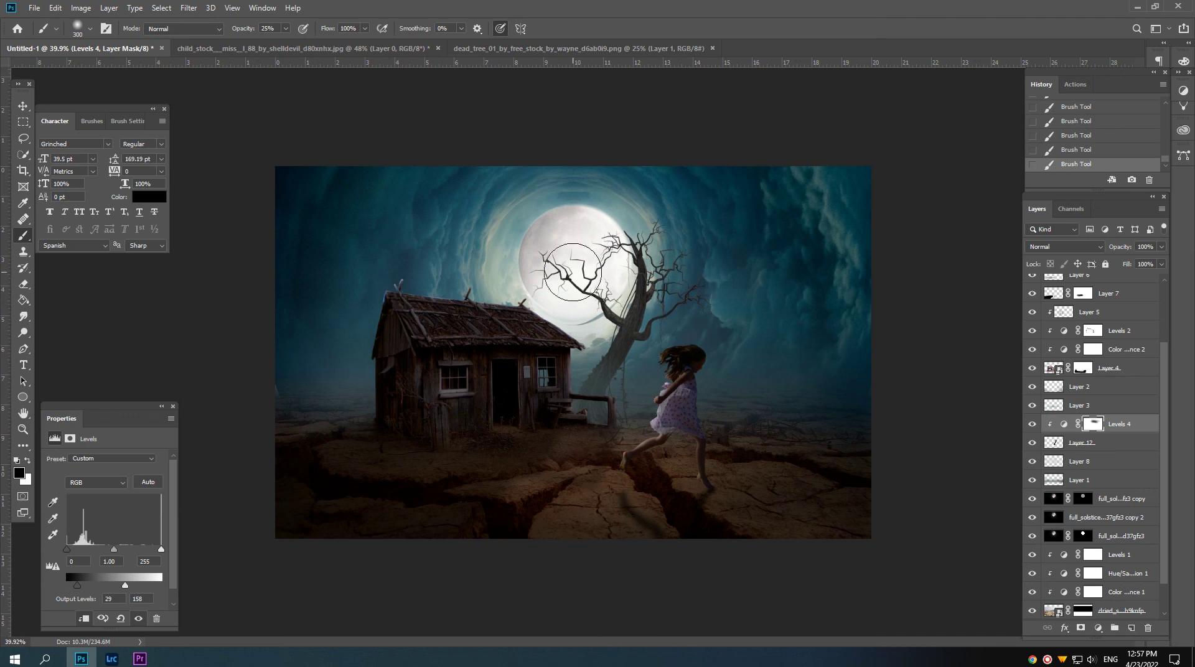
drag(581, 249, 635, 272)
mouse_move(533, 235)
mouse_down()
mouse_move(571, 268)
mouse_move(698, 296)
mouse_up()
- Select the Levels 3 mask with white as the painting colour and show the new adjustment layer list
key(v)
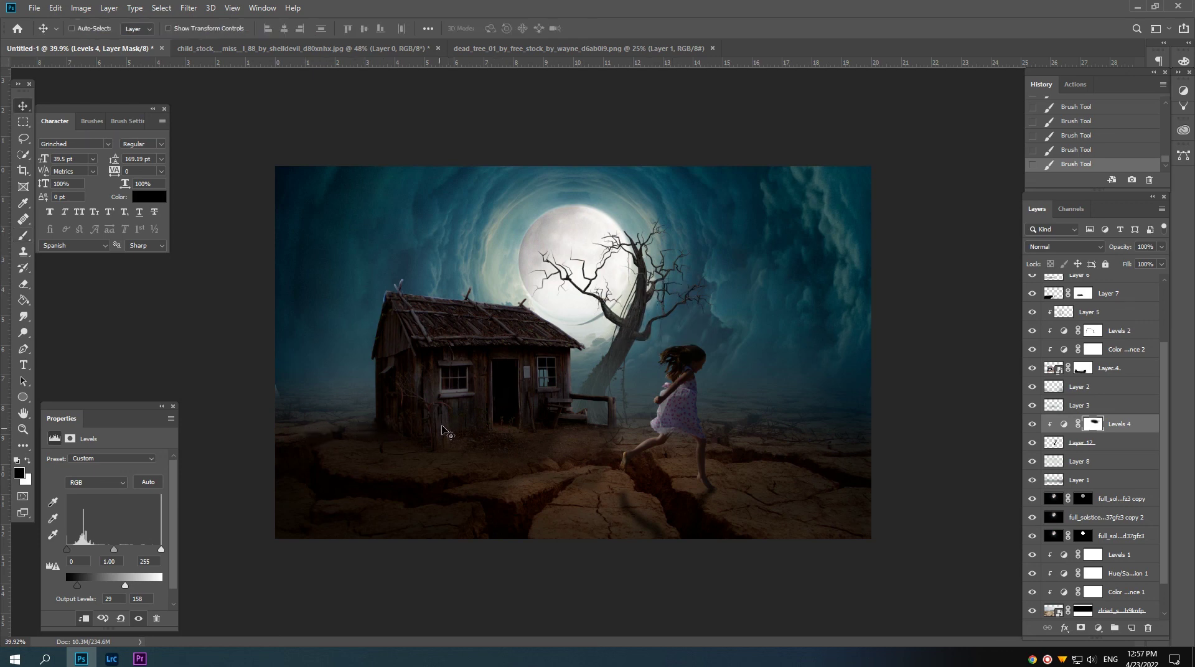
scroll(1091, 344, up, 3)
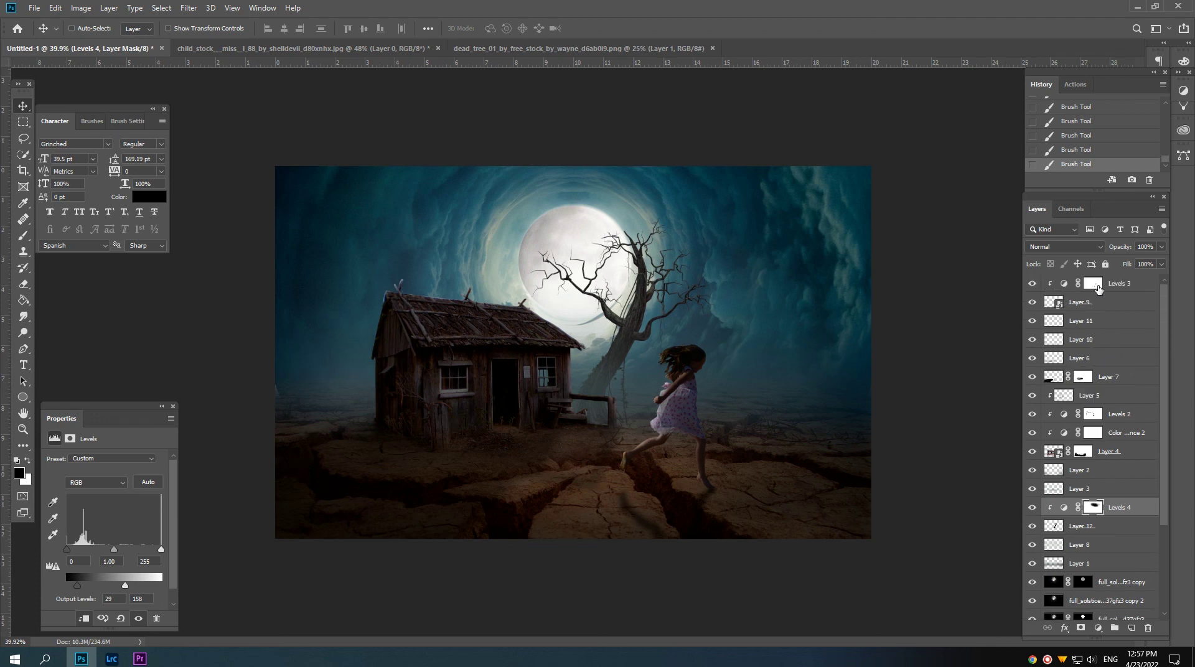
click(1098, 288)
key(x)
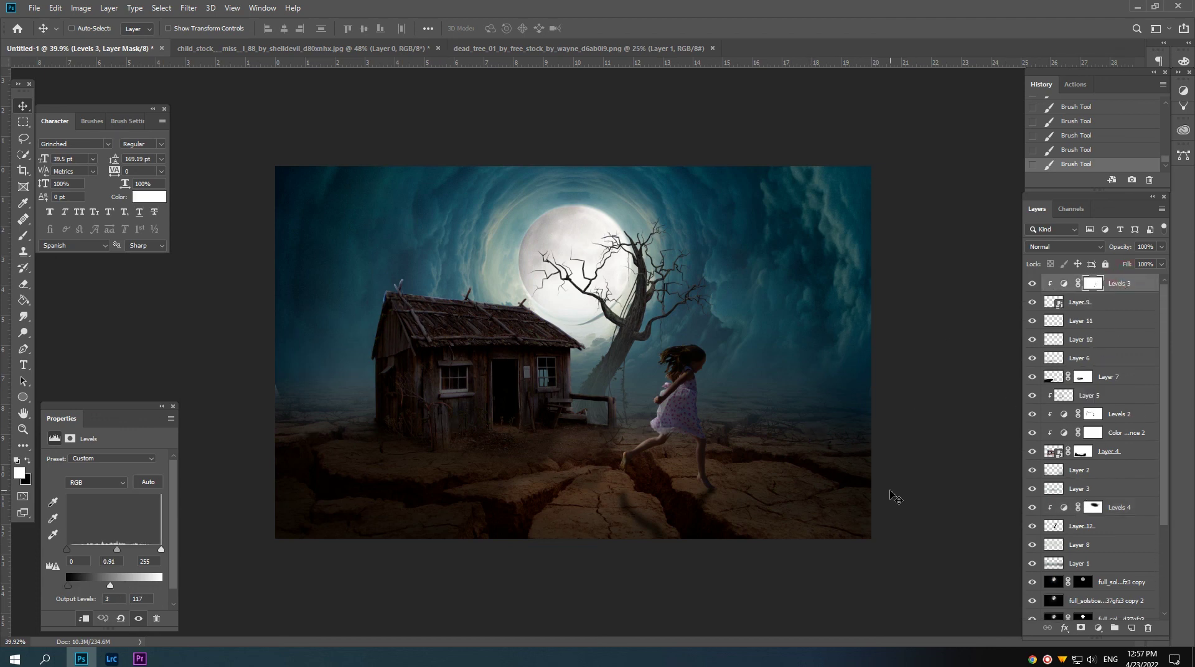
click(1099, 629)
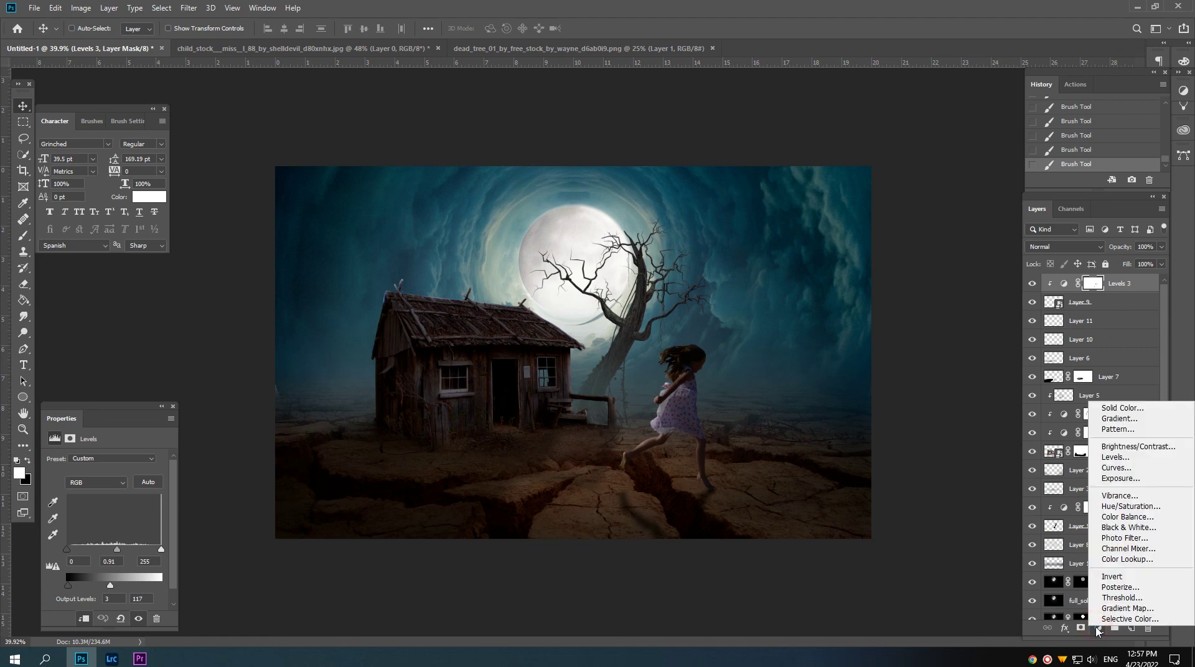
- Add a reversed radial Gradient Fill layer with enlarged scale and a centred transparency stop
click(1119, 418)
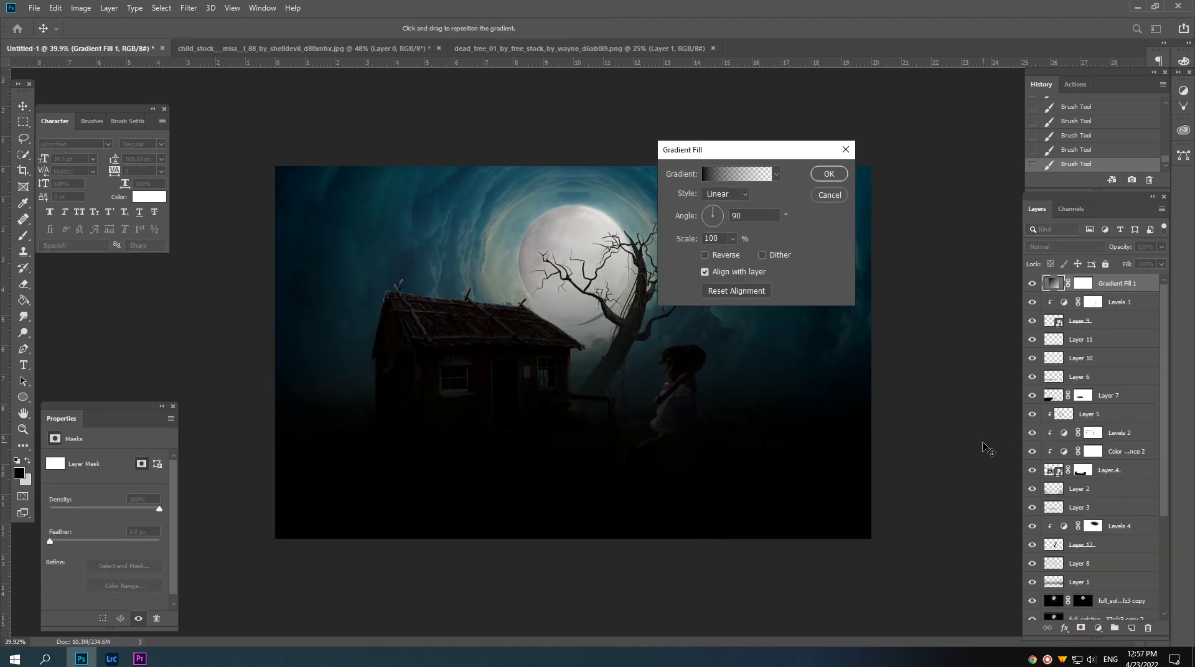
click(727, 193)
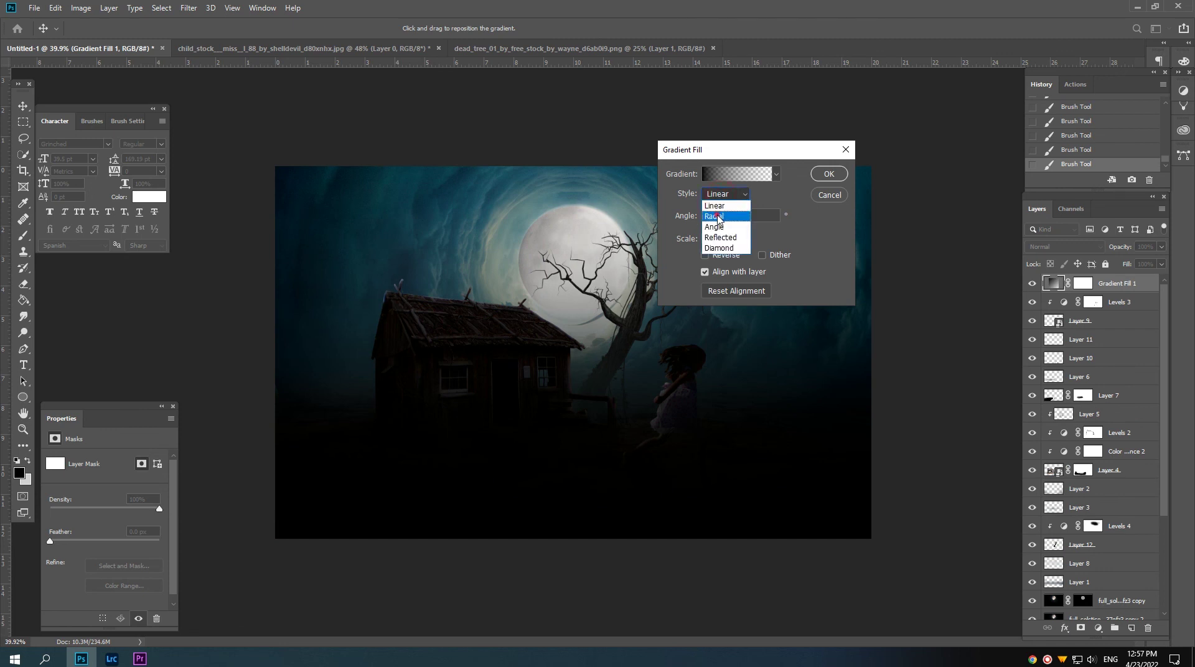
click(720, 214)
click(715, 253)
mouse_move(687, 239)
mouse_down()
mouse_move(740, 251)
mouse_move(712, 242)
mouse_up()
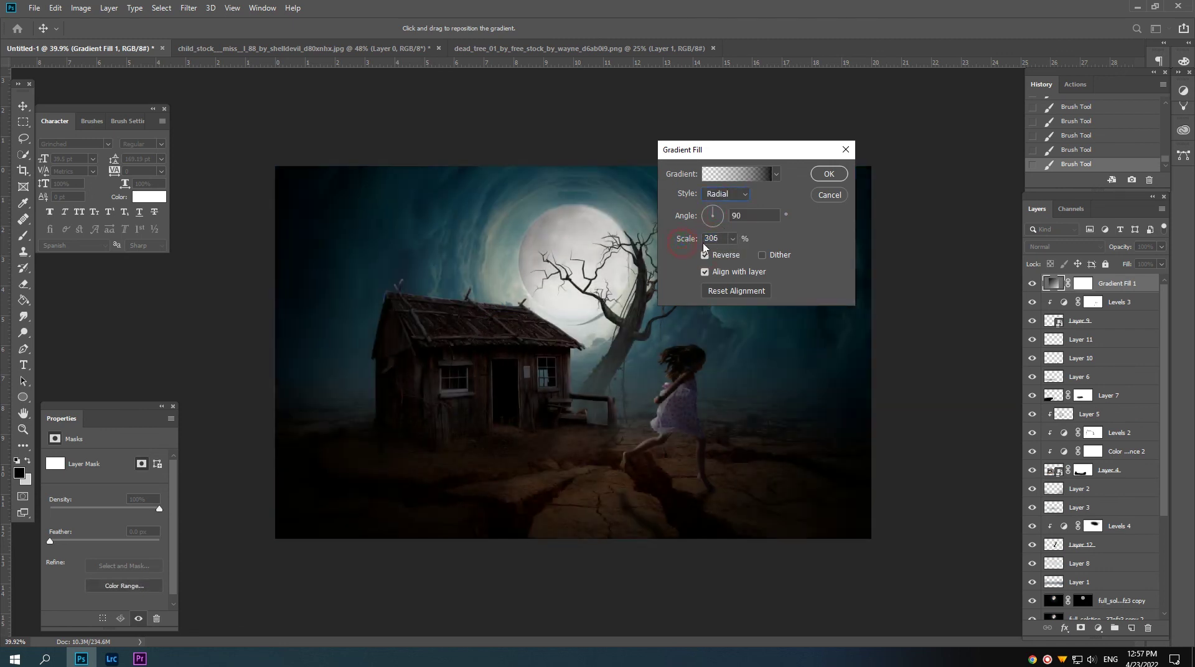
click(738, 174)
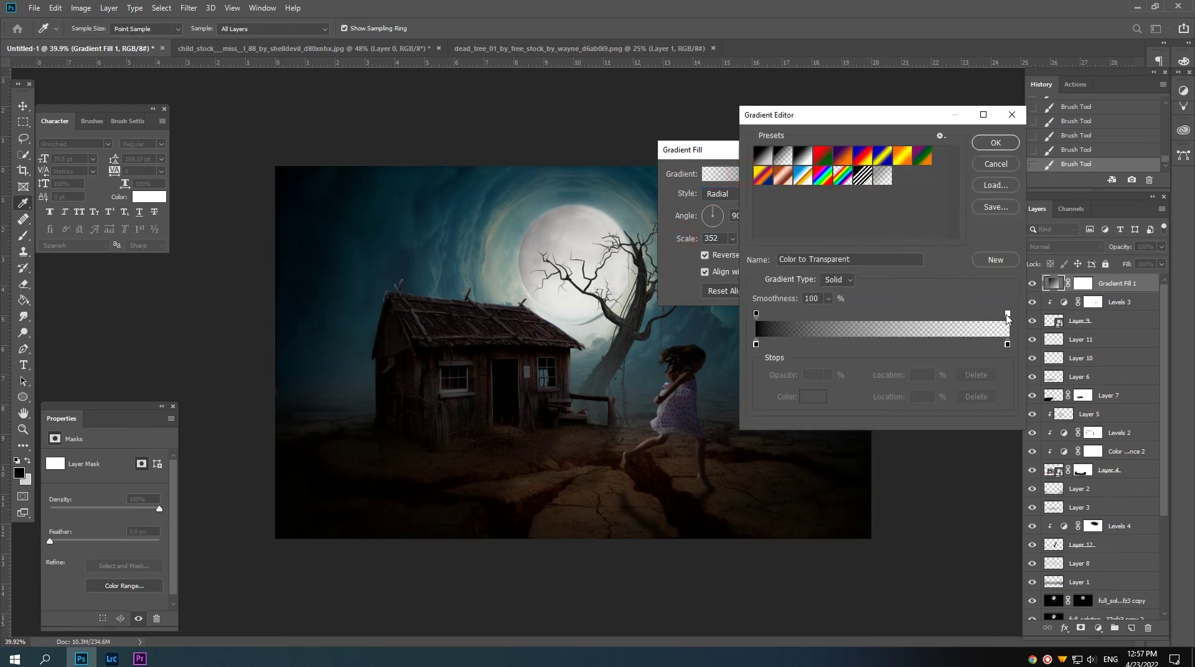
drag(1007, 313, 861, 316)
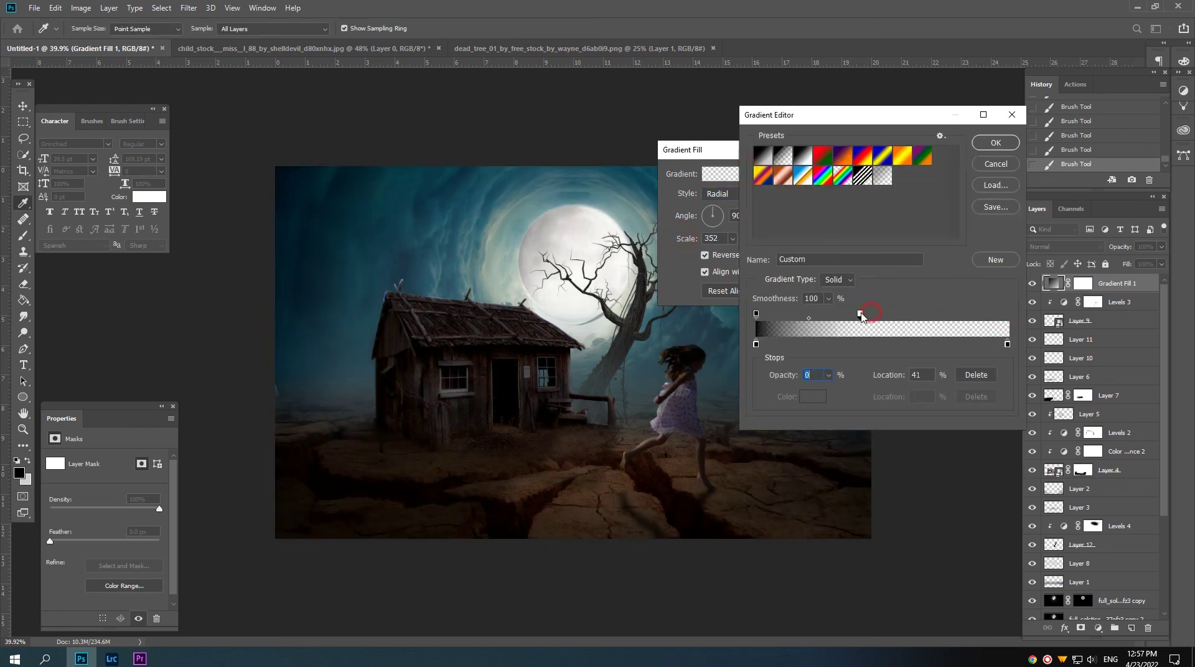
click(996, 143)
click(827, 172)
- Compare the vignette on and off, then reduce its gradient scale
key(v)
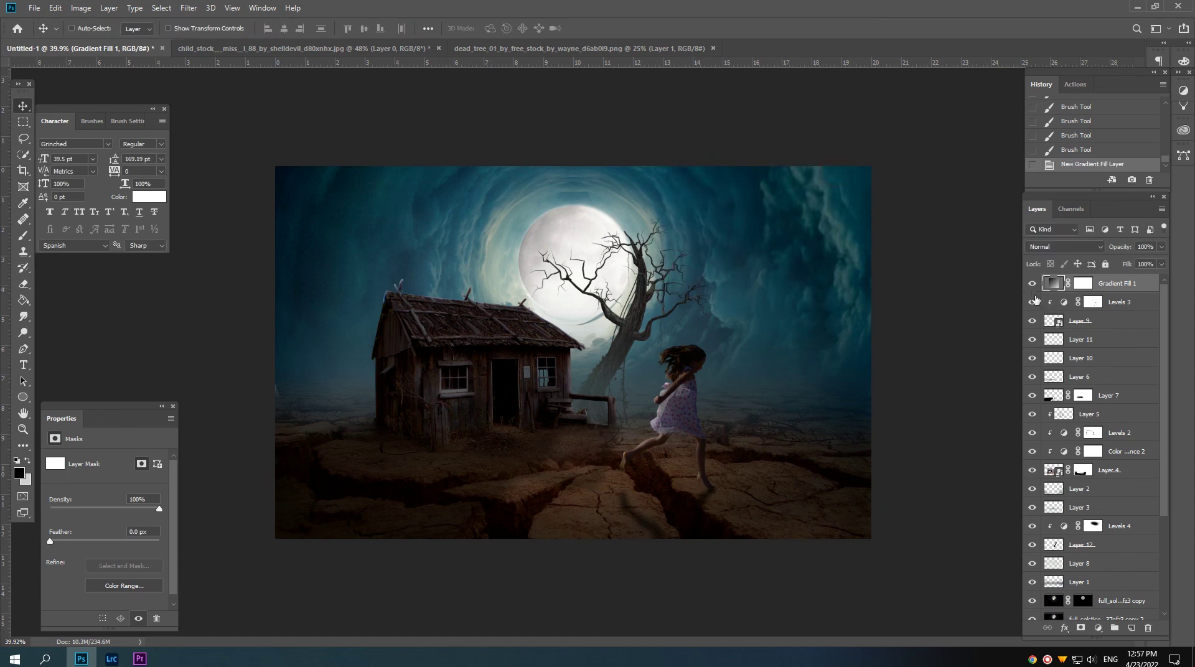
click(1031, 283)
click(1031, 285)
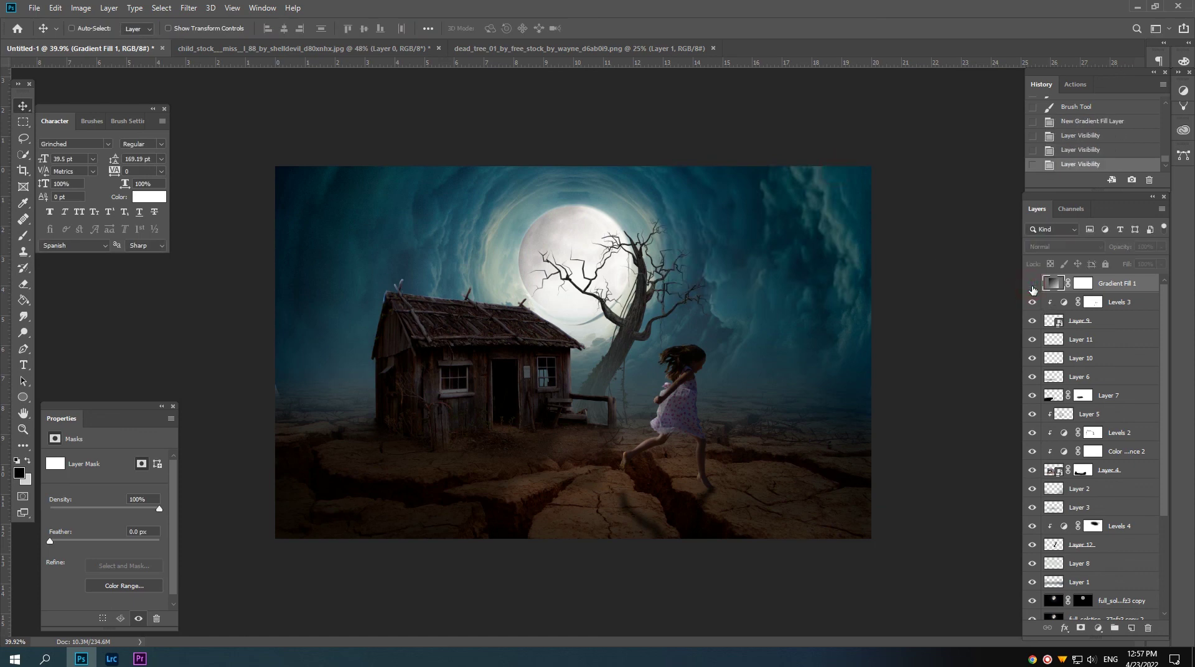
double_click(1053, 285)
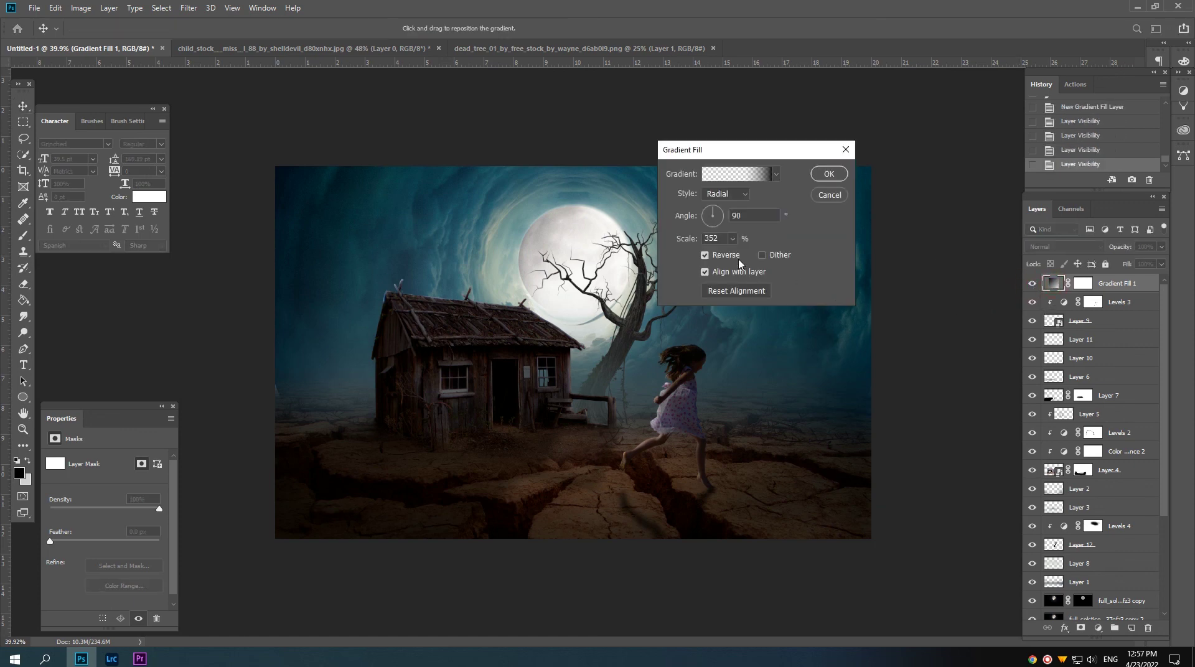
drag(686, 243, 692, 238)
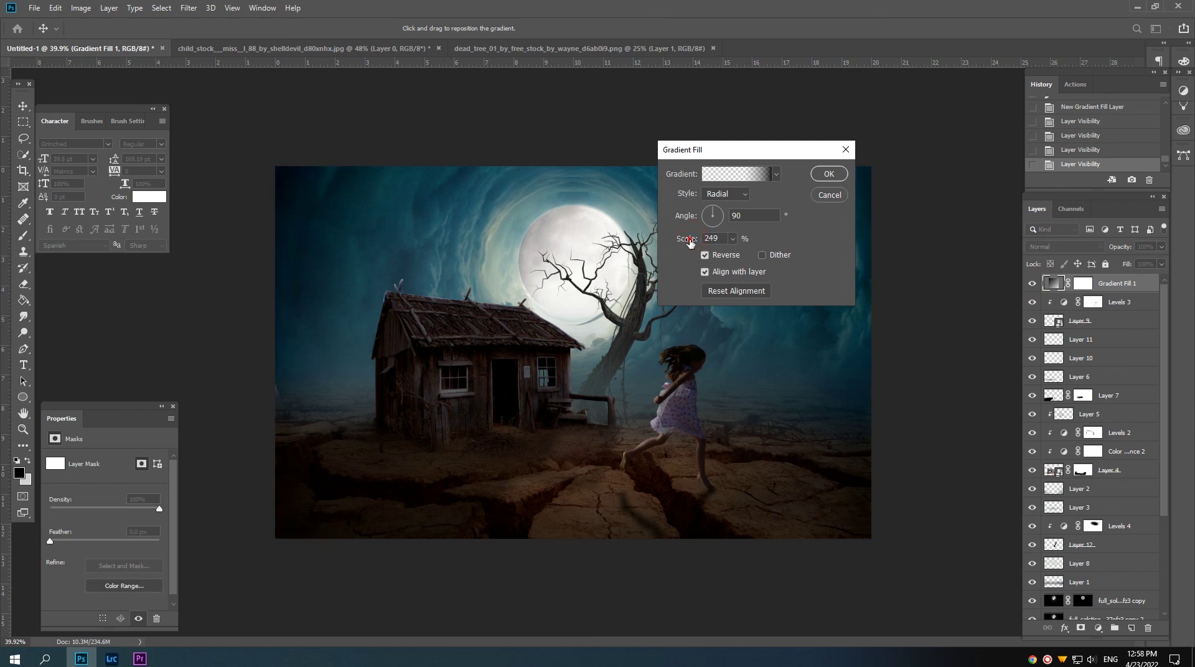
drag(692, 238, 687, 242)
click(826, 175)
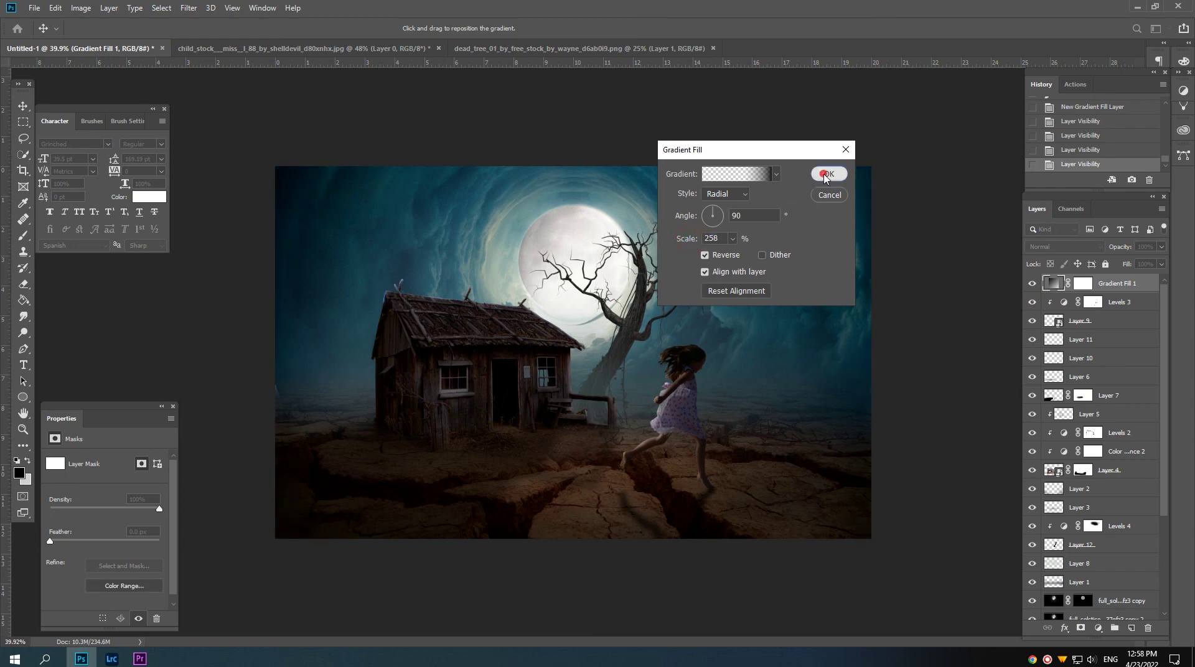
- Toggle the vignette again, select its mask and zoom in to inspect the image
click(1033, 284)
click(1083, 283)
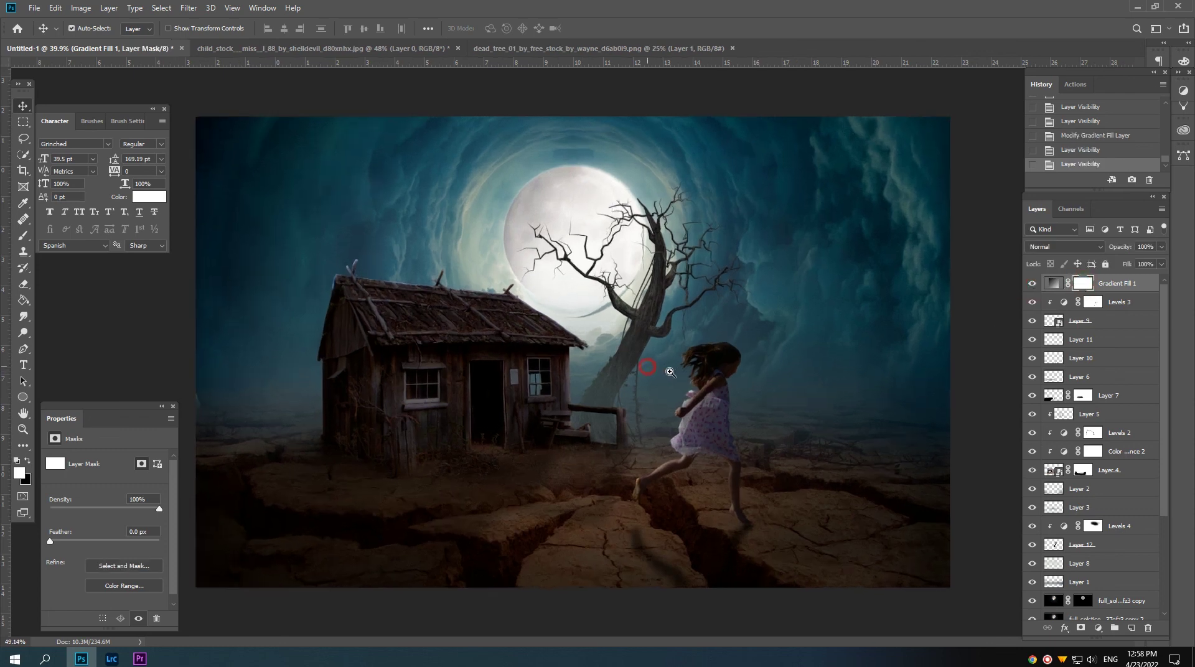
drag(647, 369, 671, 372)
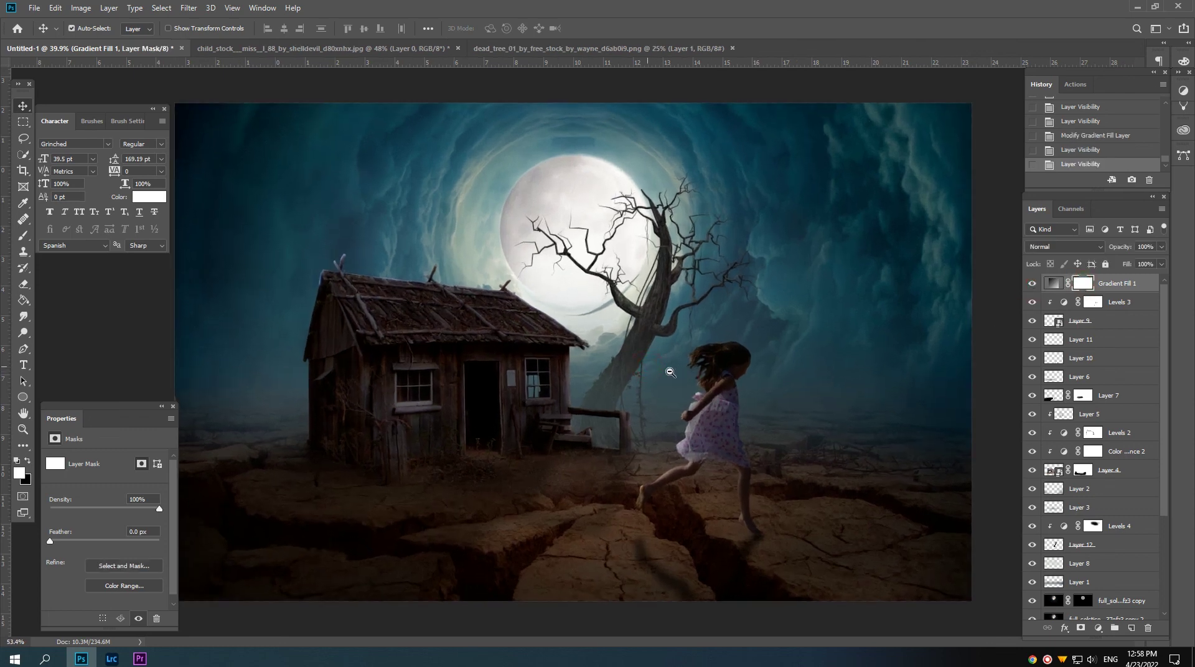
scroll(670, 372, down, 3)
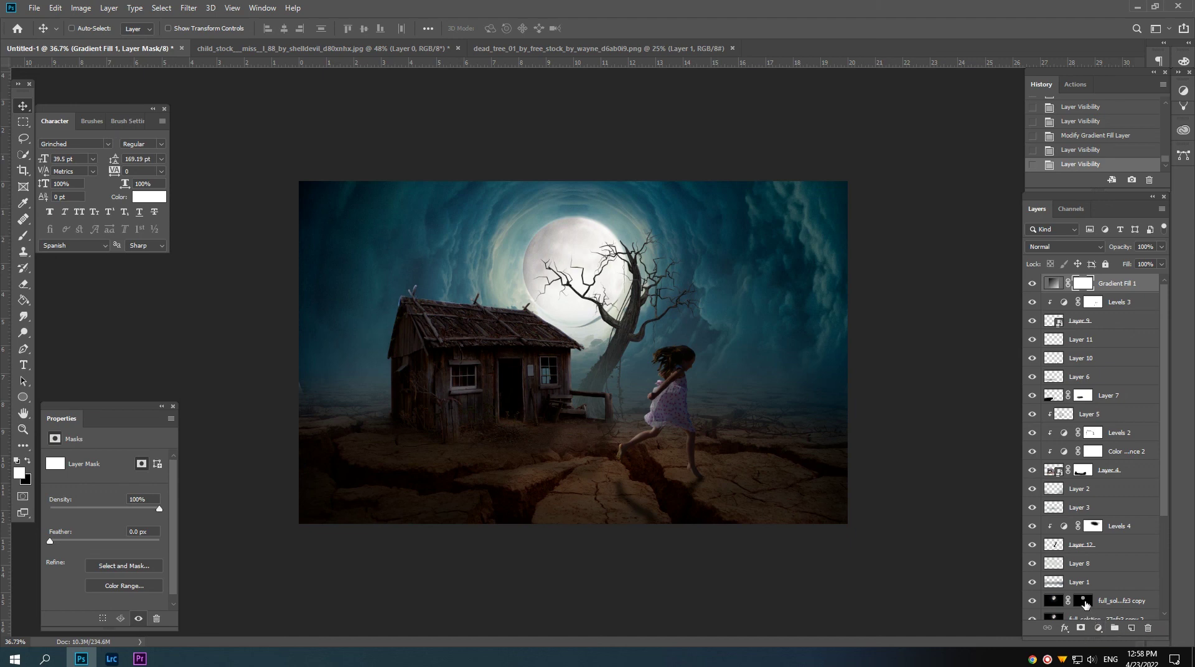
- Stamp all visible layers into Layer 13 with Ctrl+Alt+Shift+E and open the Camera Raw Filter
key(ctrl+shift+alt+e)
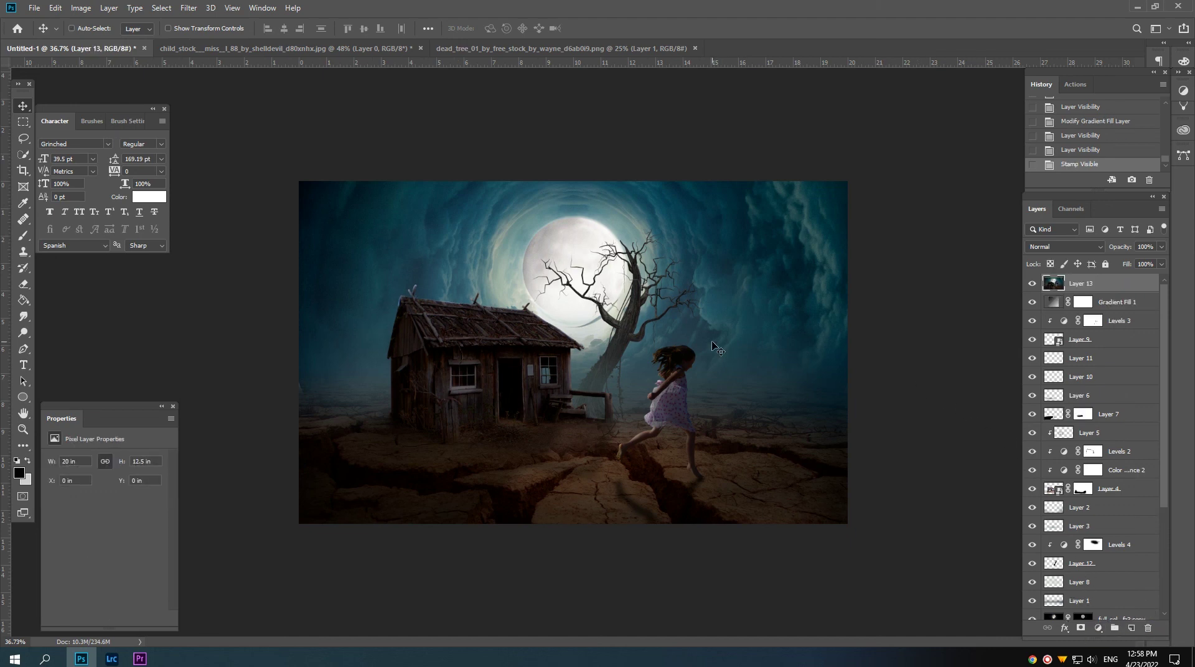
click(187, 8)
click(216, 89)
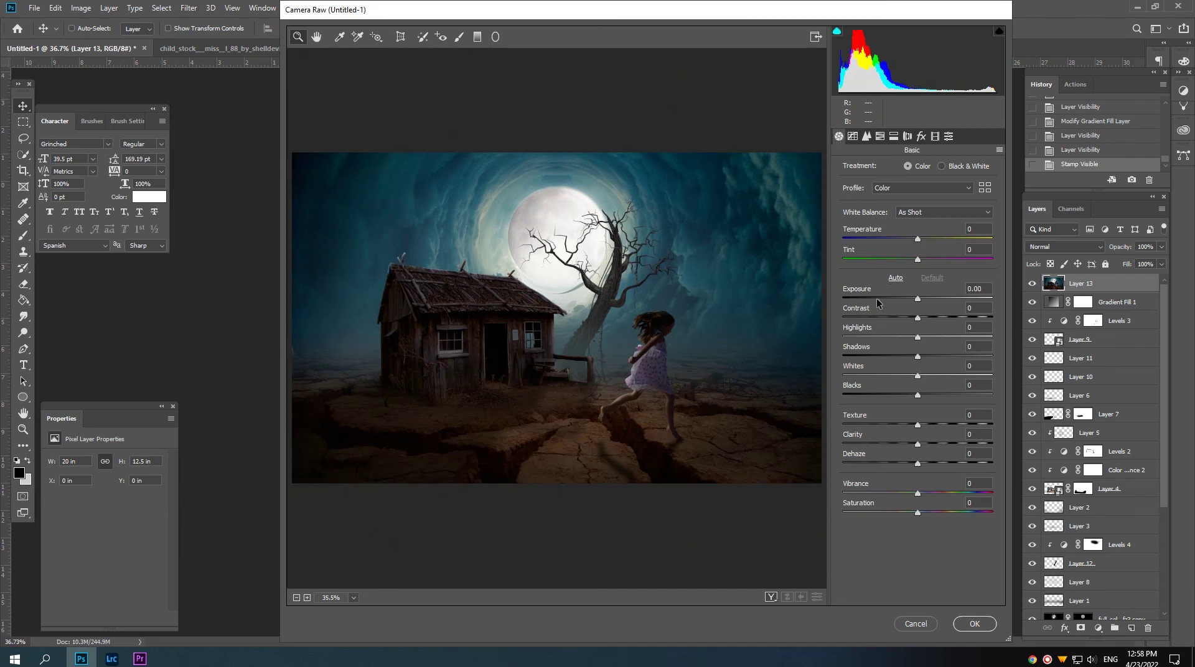
- Lower highlights to -18, lift shadows to +45 and drop blacks to -18
drag(902, 337, 906, 337)
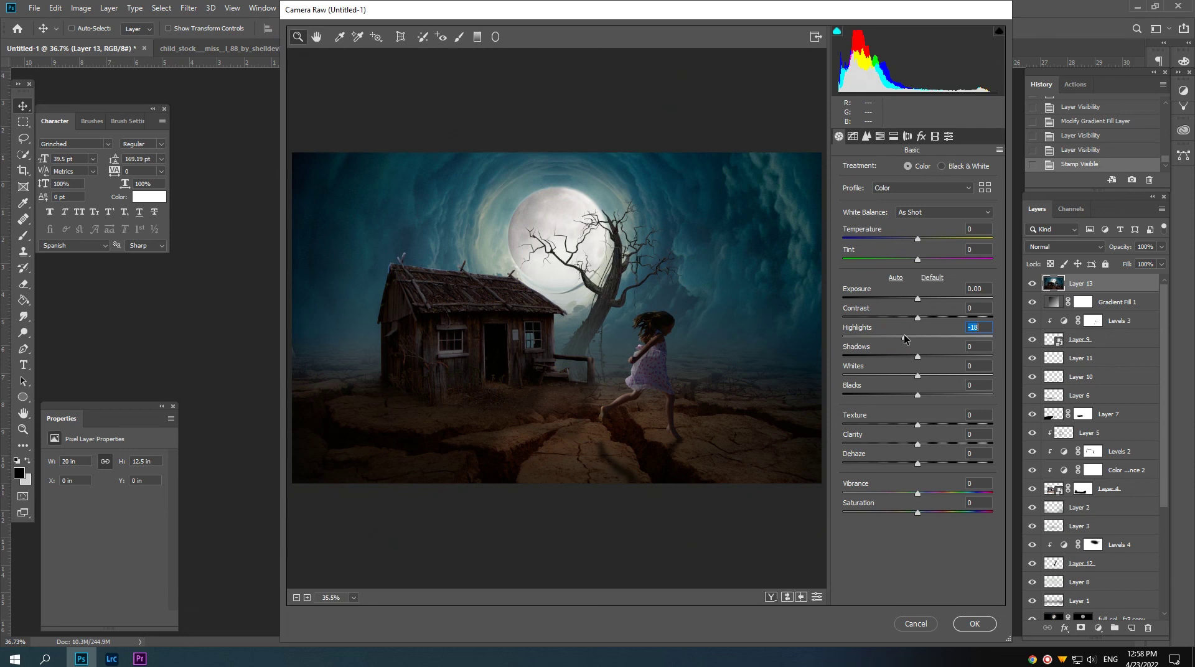
click(955, 356)
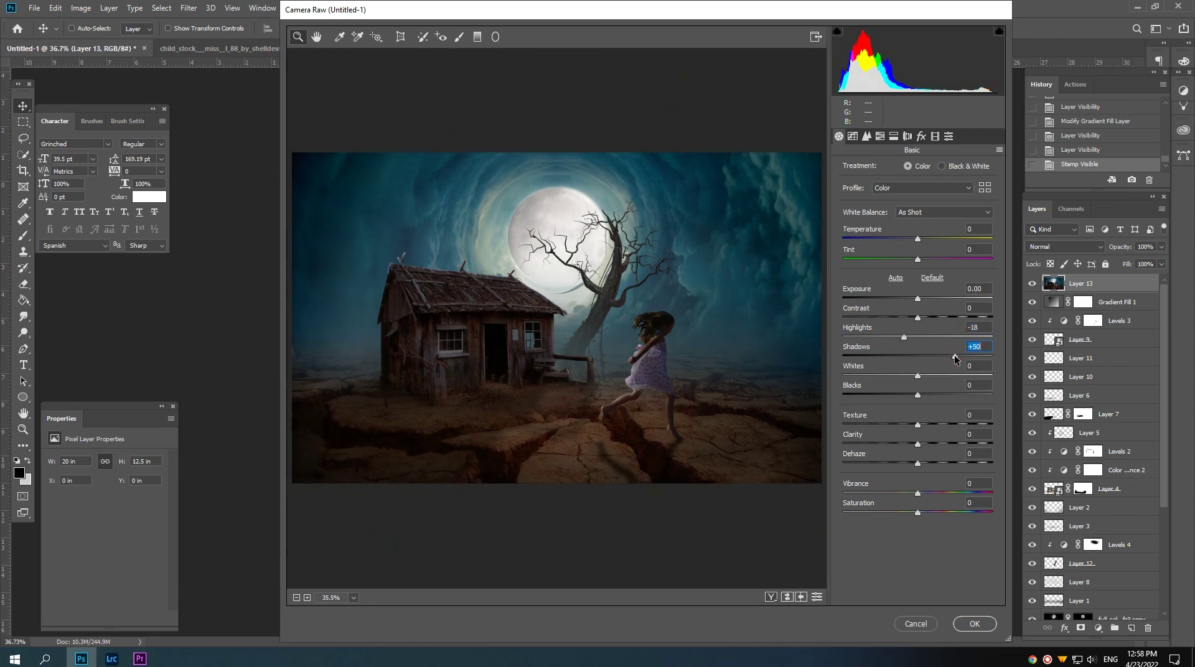
drag(954, 356, 951, 356)
mouse_move(917, 393)
mouse_down()
mouse_move(904, 394)
mouse_move(949, 424)
mouse_up()
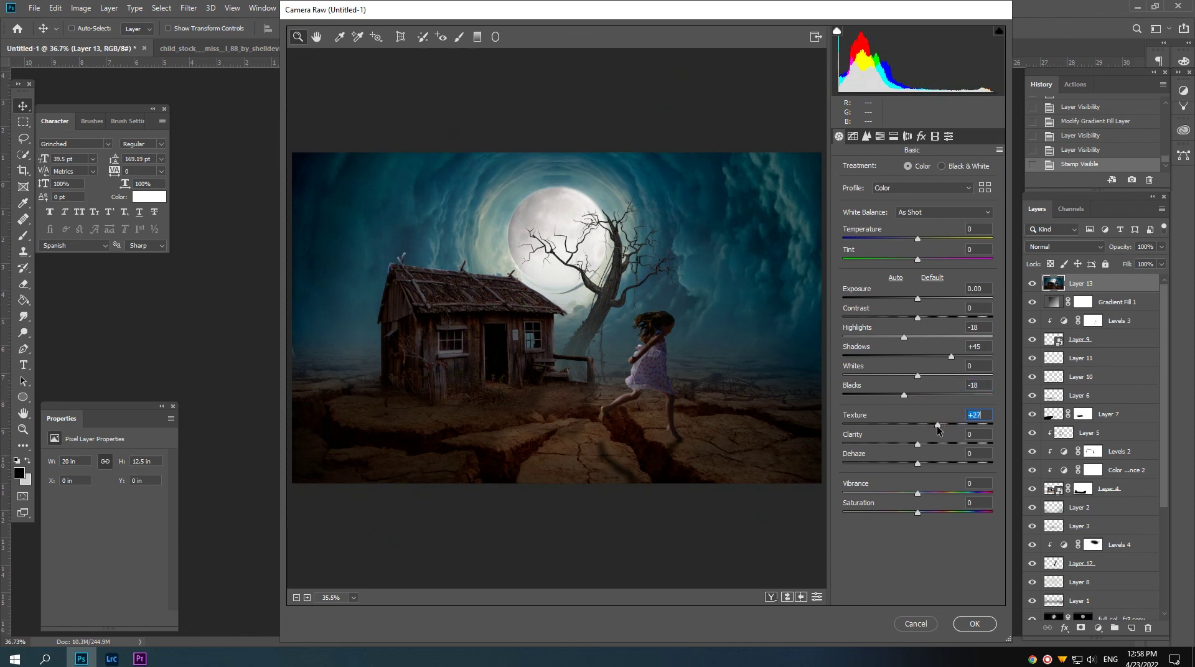
- Reduce clarity to -22, boost vibrance, add sharpening 43 and apply the Camera Raw edits
drag(906, 443, 898, 442)
drag(917, 493, 923, 494)
click(866, 136)
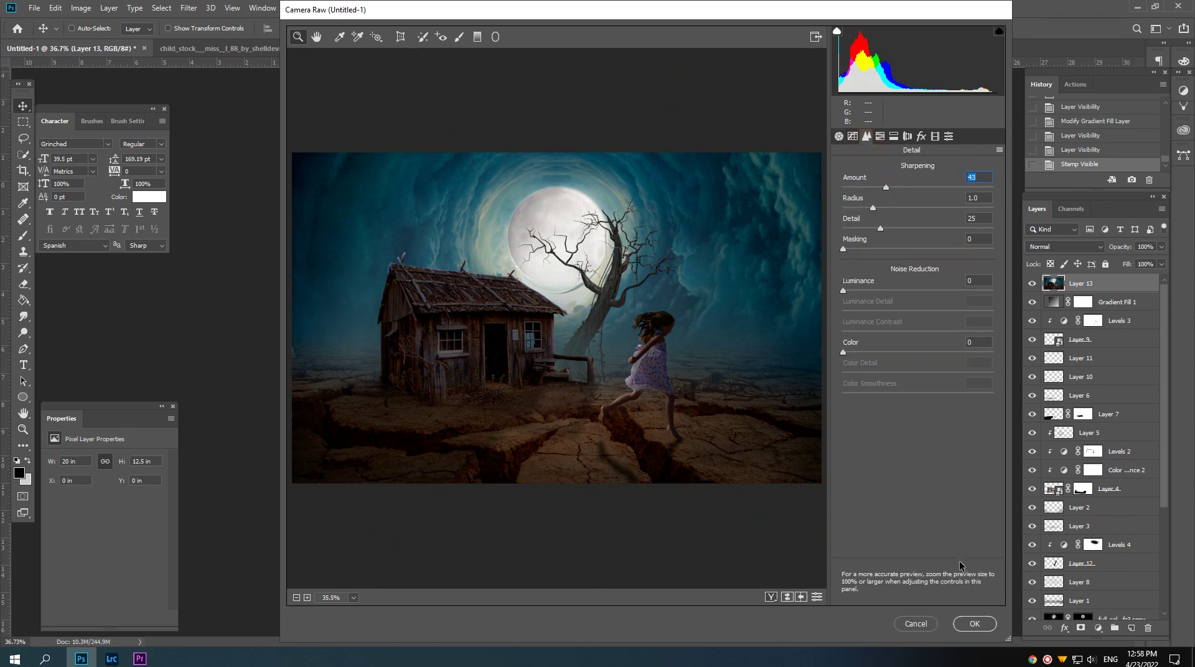
click(974, 623)
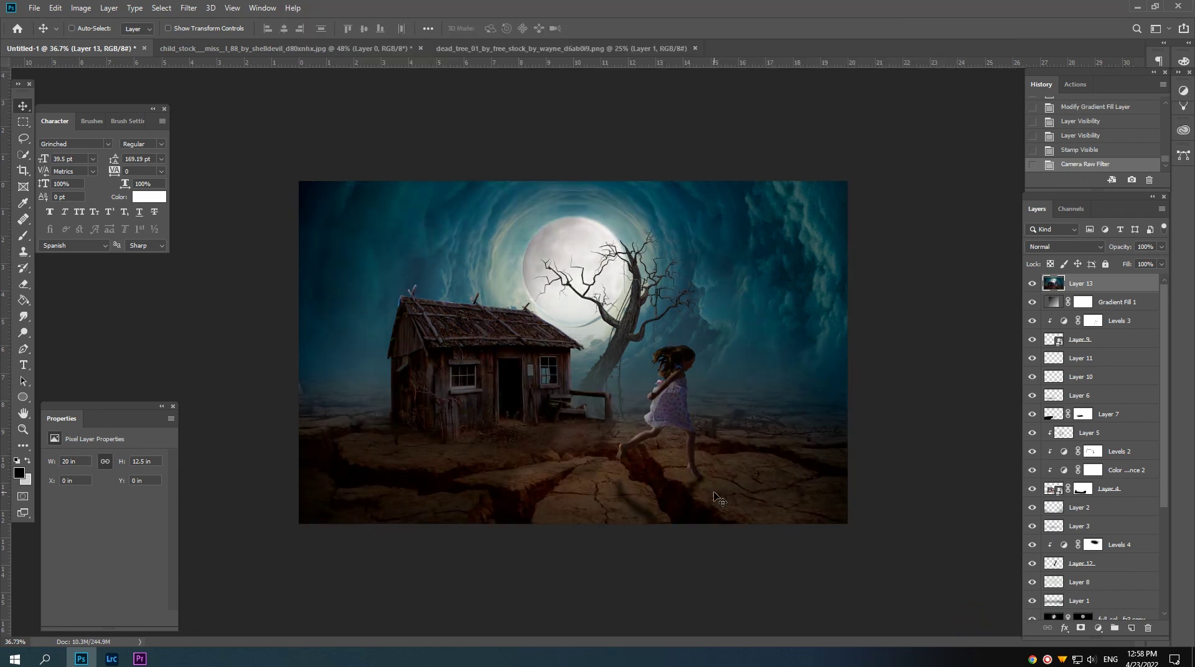